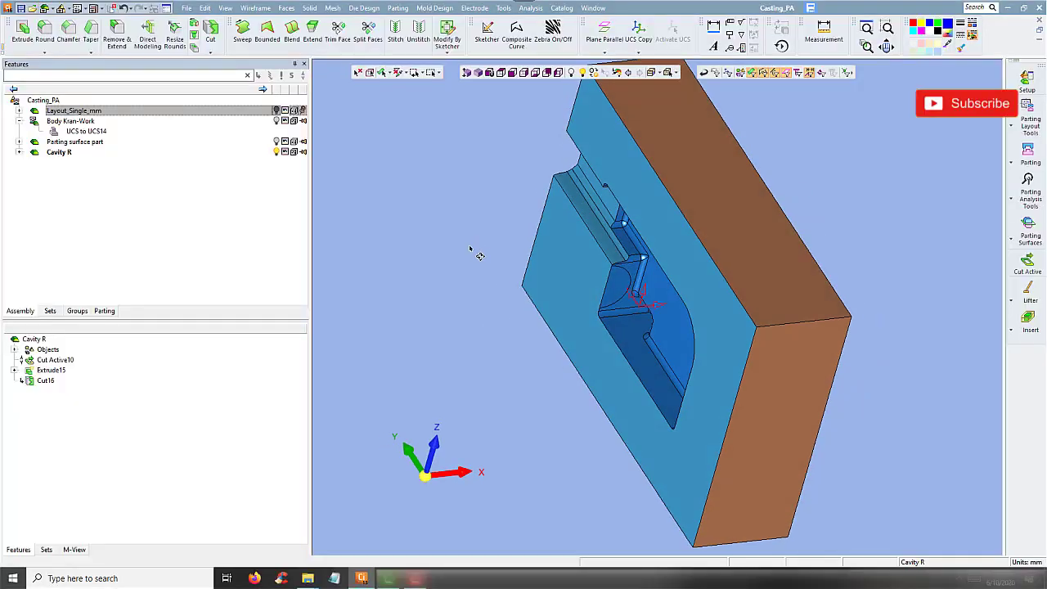
Inspect the cavity block, leave Cavity R editing, and make Casting_PA the active assembly
middle_drag(474, 250, 503, 203)
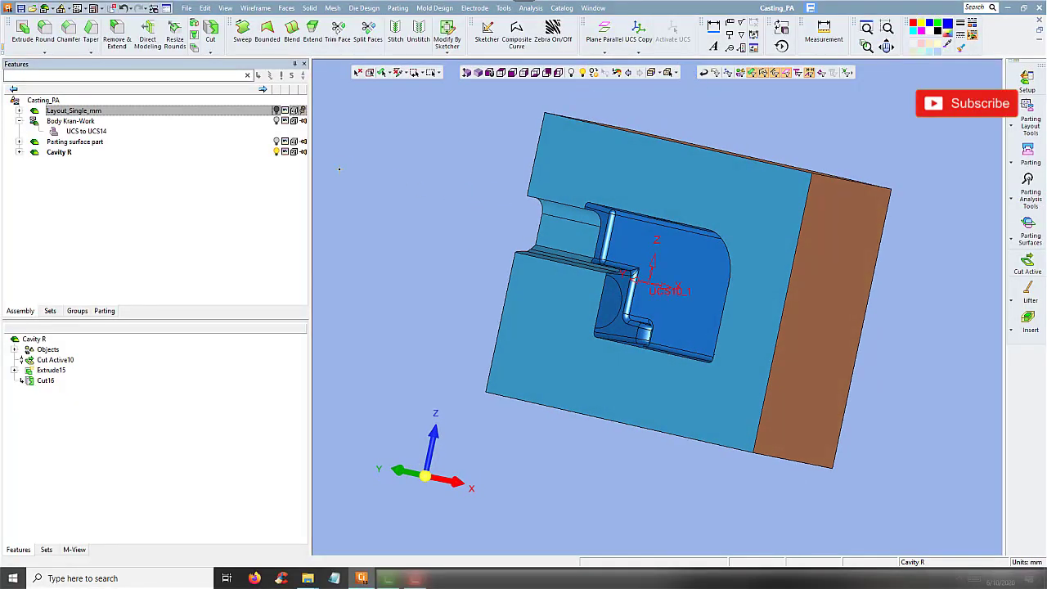
click(277, 156)
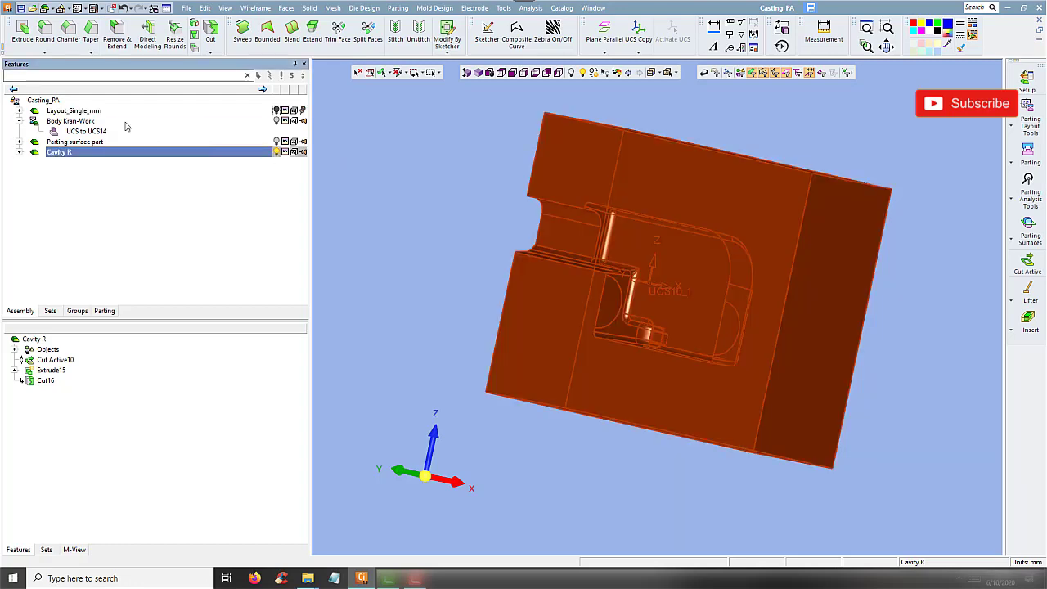
double_click(56, 109)
double_click(214, 160)
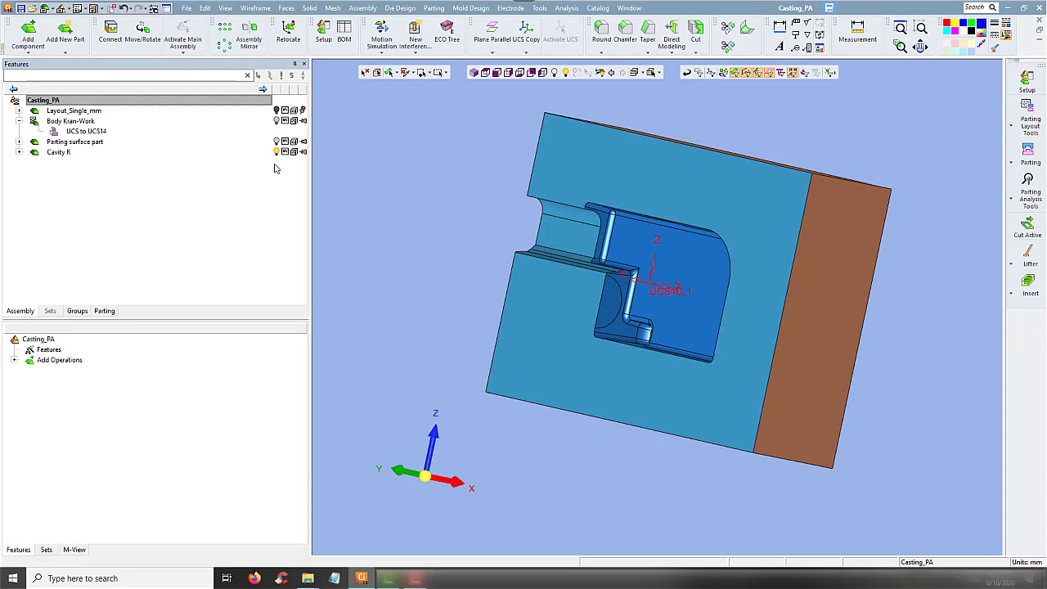
Check the Parting structure, then hide Cavity R from the Assembly tree
click(113, 312)
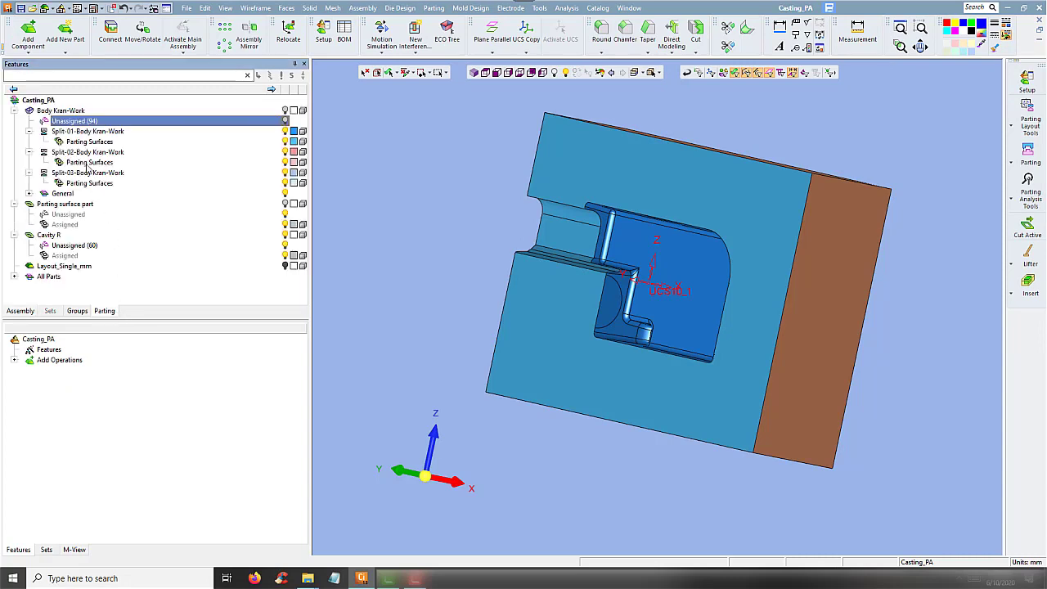
click(20, 312)
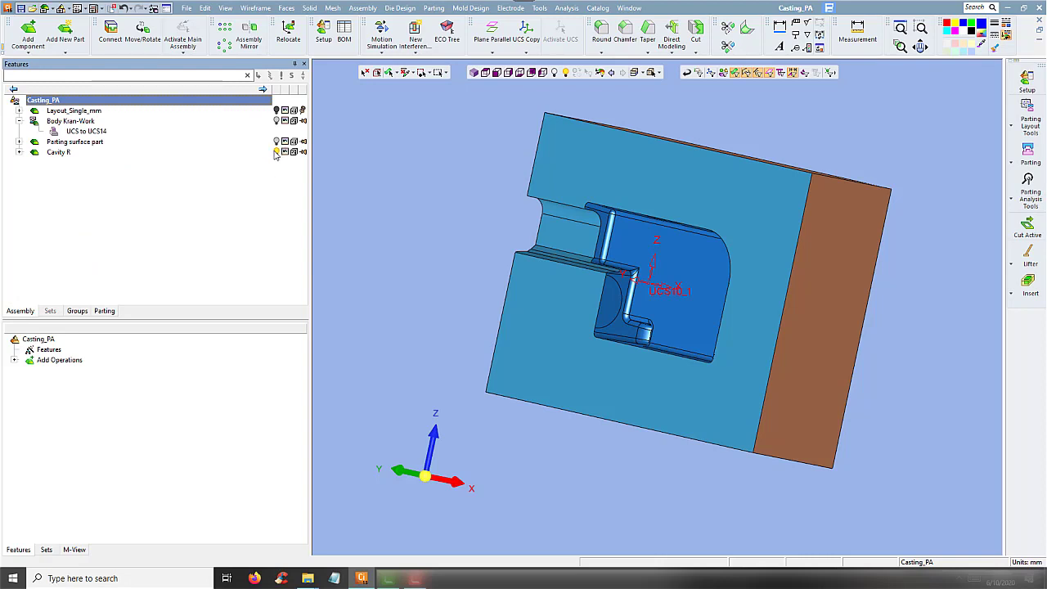
click(276, 153)
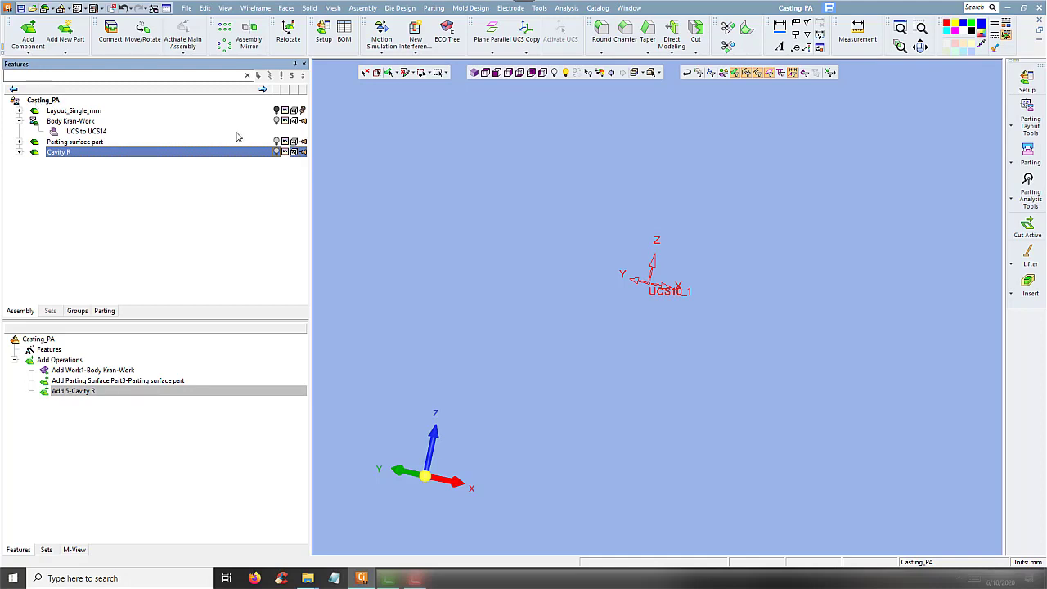
Show Body Kran-Work with its parting surface, inspect it, and start Cut Active
click(276, 121)
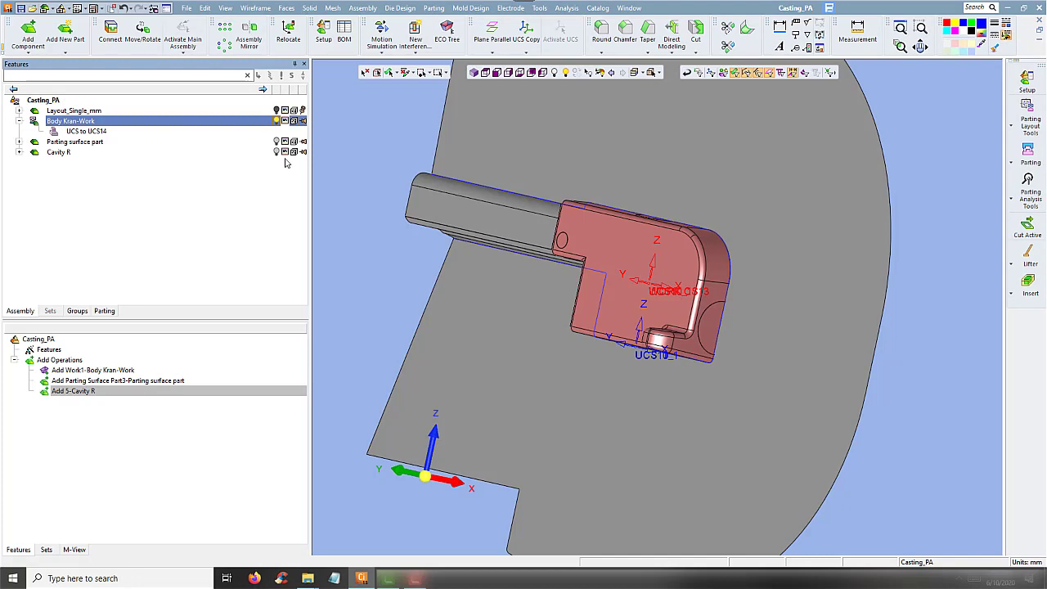
middle_drag(523, 204, 368, 125)
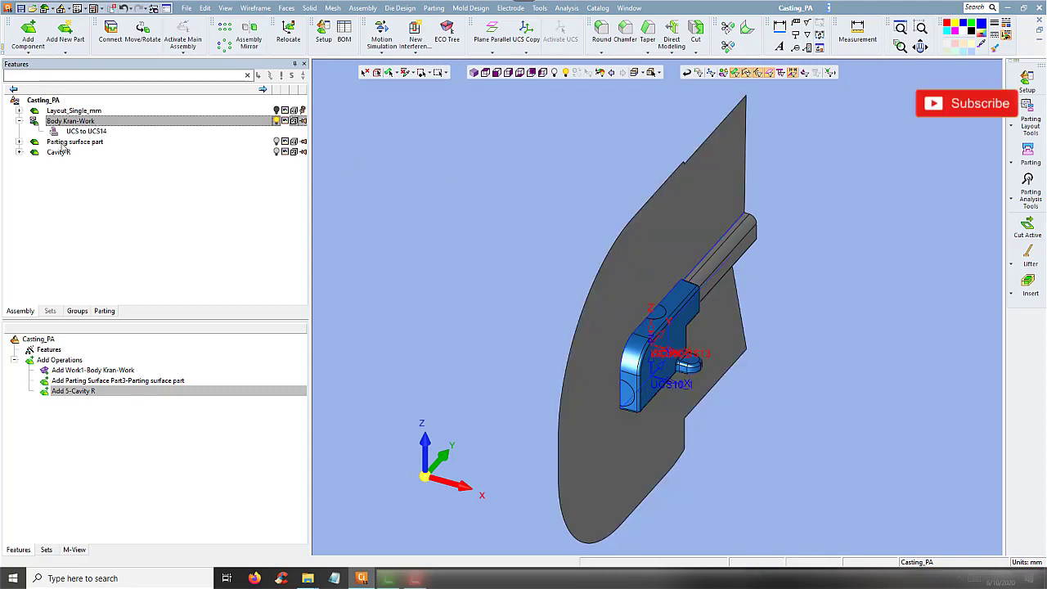
click(36, 145)
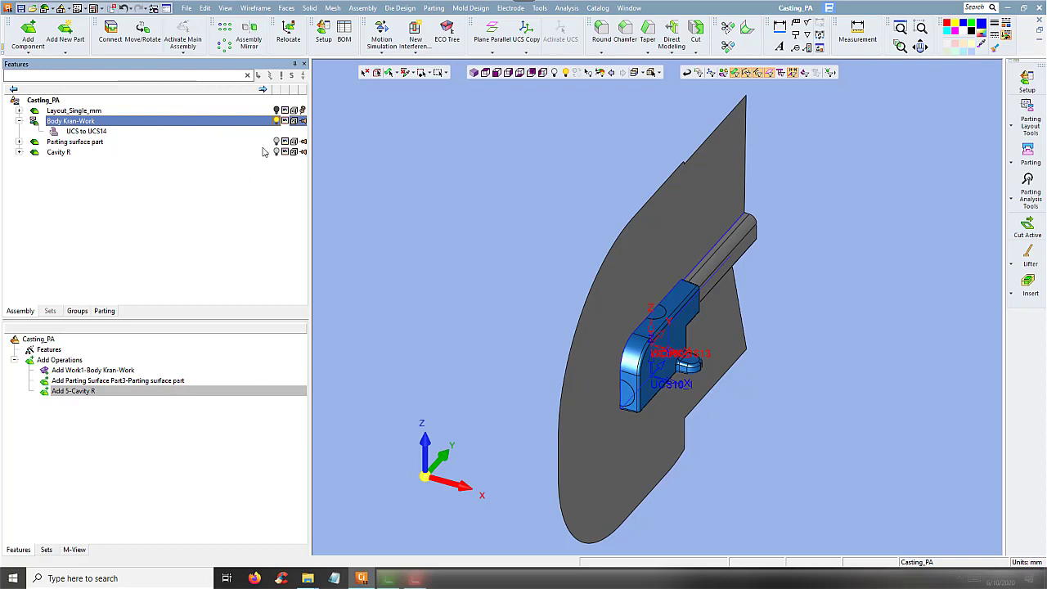
click(276, 123)
click(276, 123)
click(277, 121)
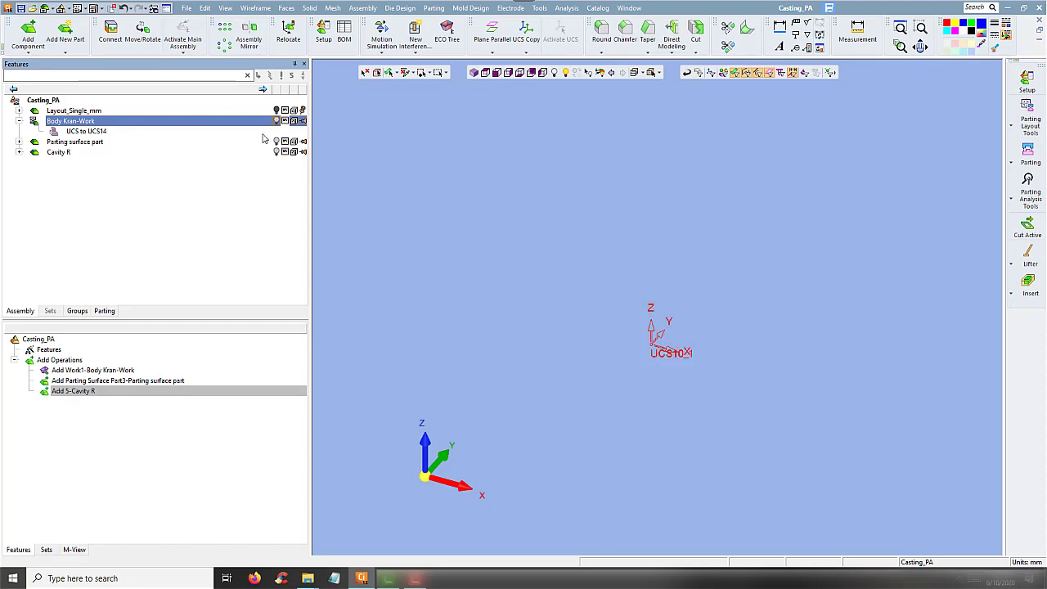
click(276, 122)
middle_drag(464, 173, 540, 186)
click(1027, 226)
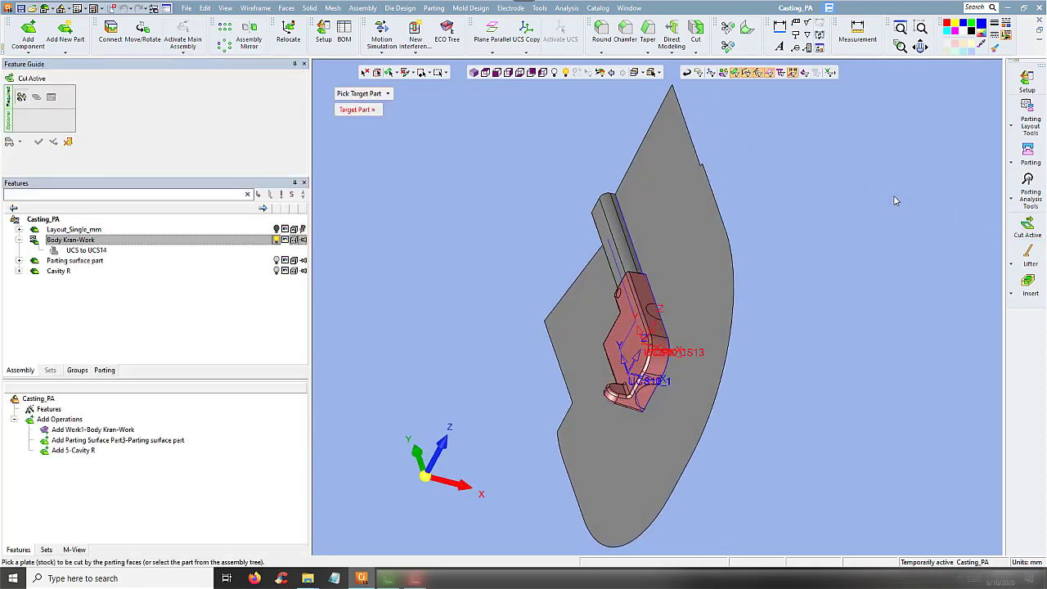
Export the cut to a new part in Casting_PA named Cavity L
click(356, 94)
click(397, 114)
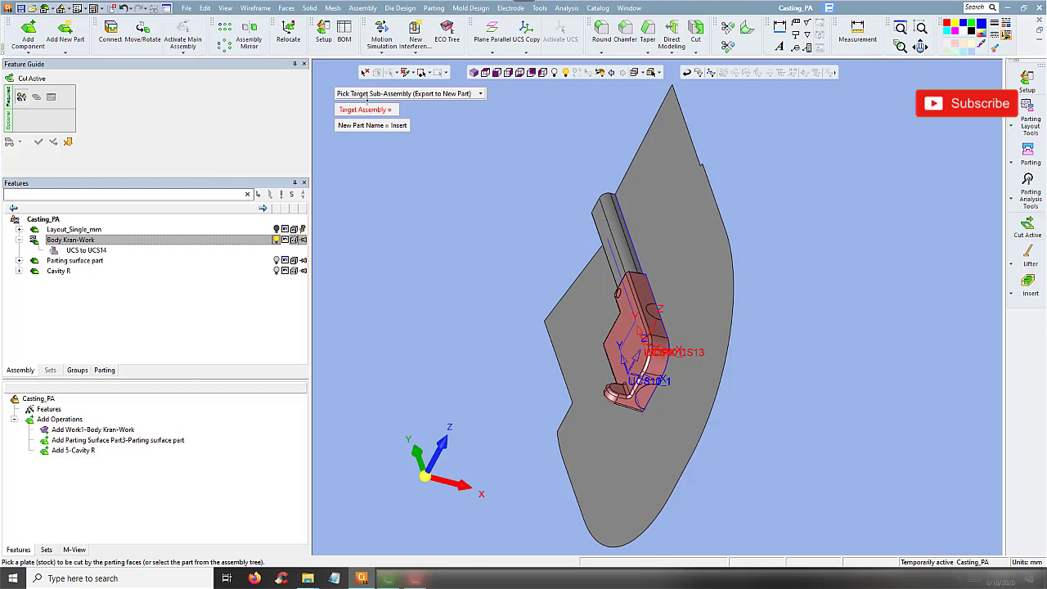
click(93, 220)
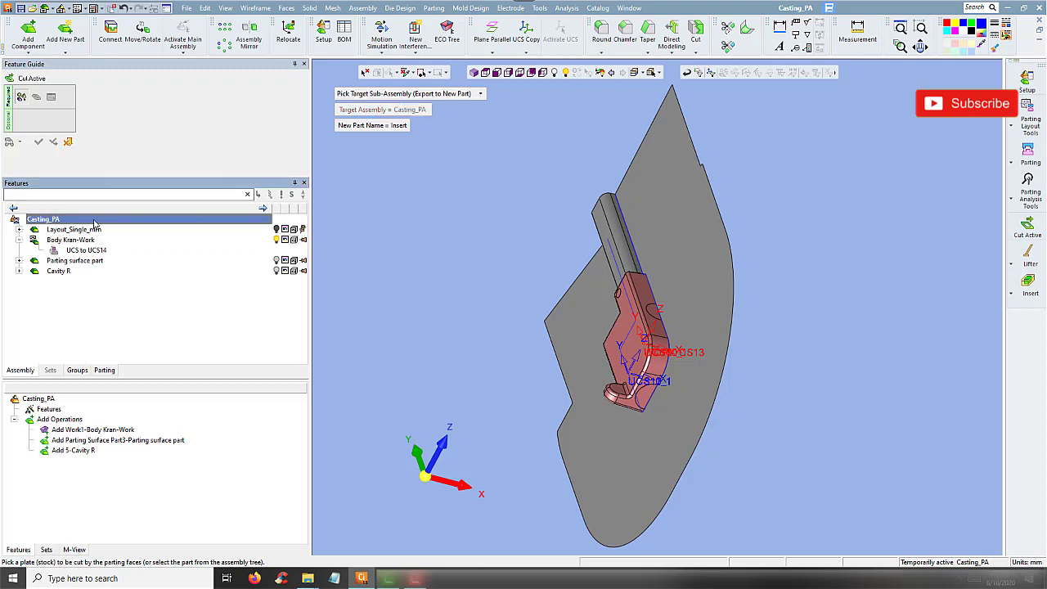
click(399, 127)
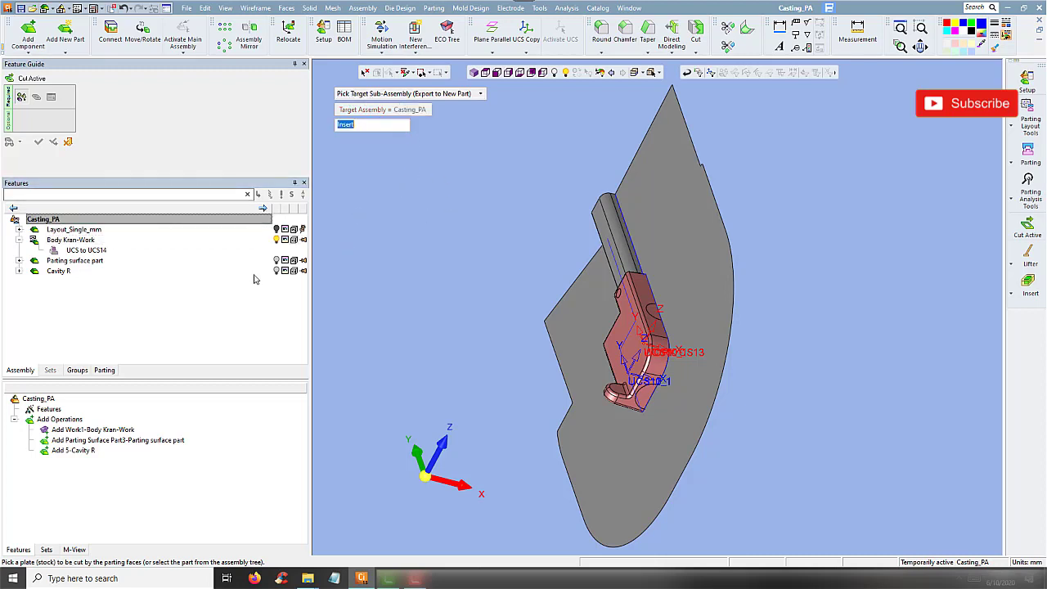
key(Return)
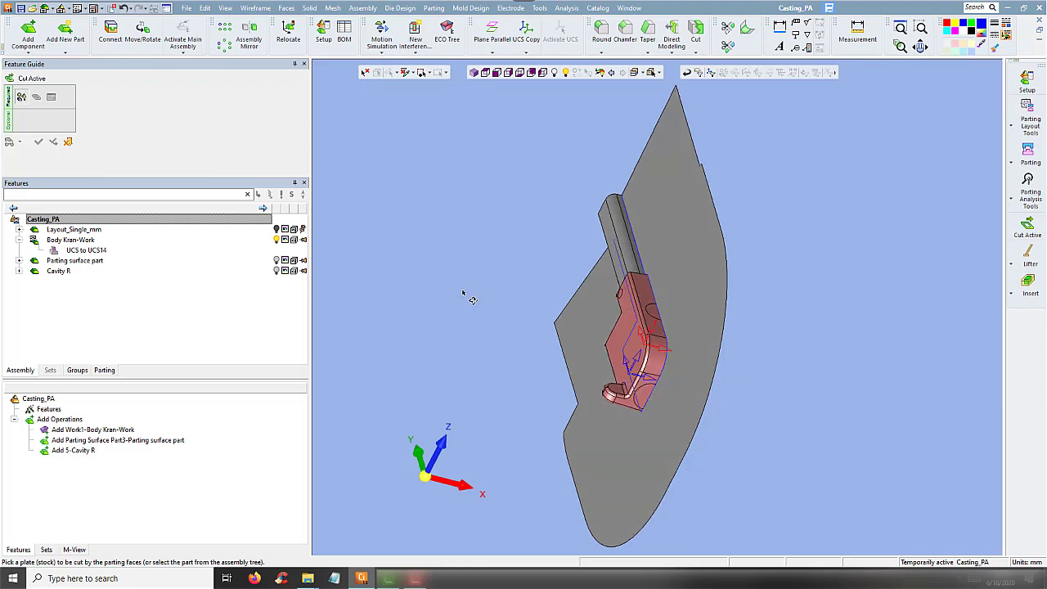
middle_drag(467, 297, 451, 291)
click(277, 271)
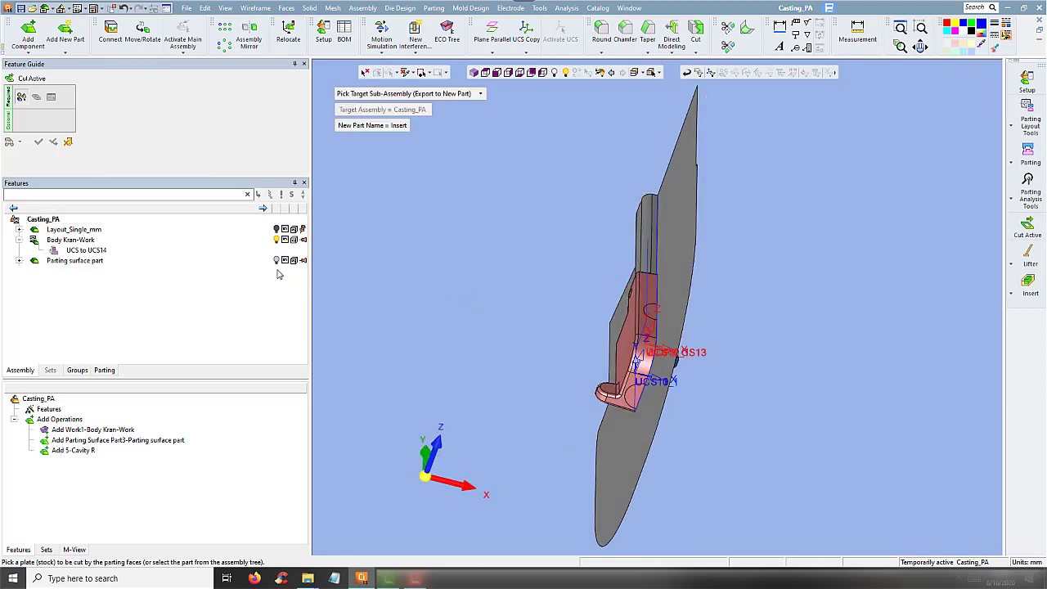
click(402, 129)
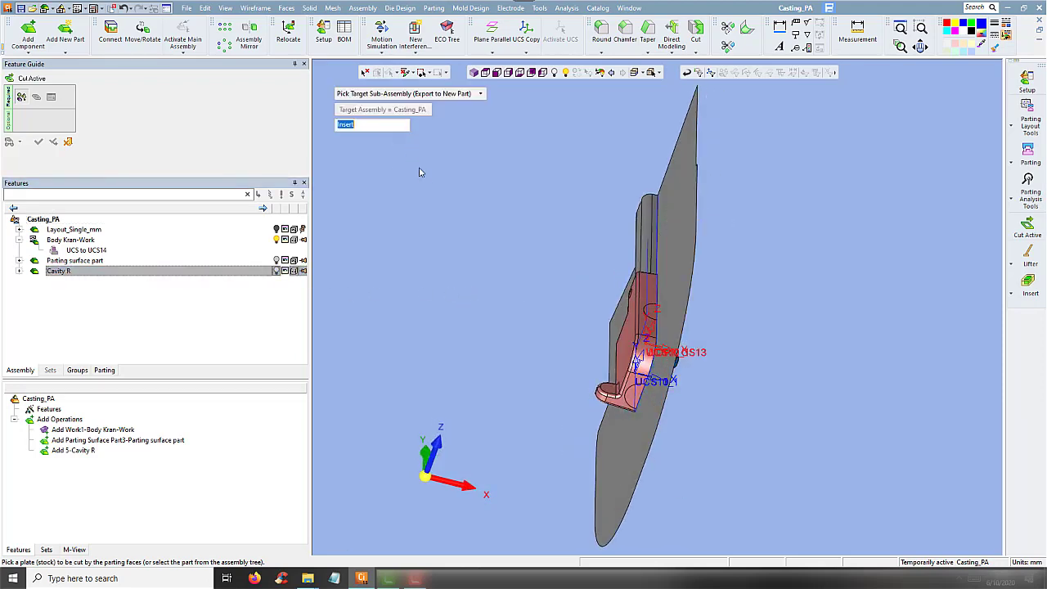
text(Cavity L)
key(Return)
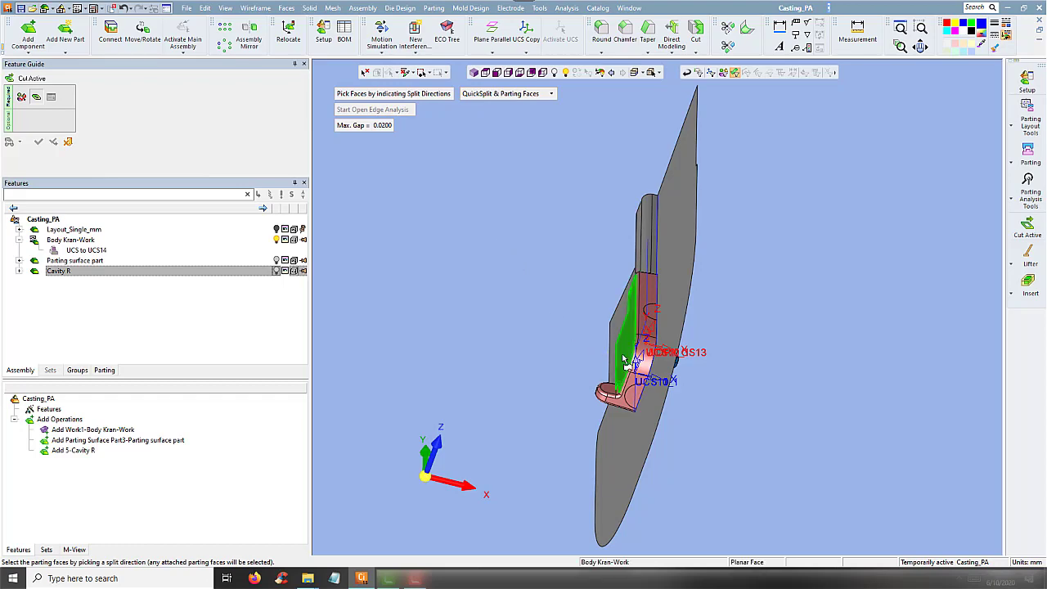
Pick the split-direction face and side, then run the cut
click(620, 352)
scroll(621, 350, up, 2)
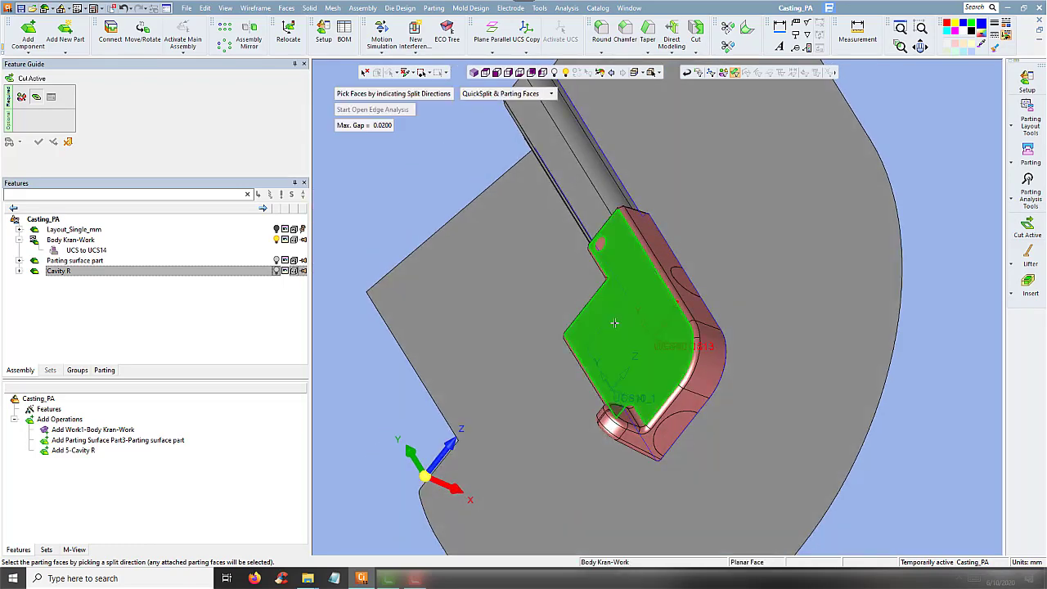
click(614, 323)
mouse_move(446, 197)
middle_down()
mouse_move(409, 173)
mouse_move(417, 180)
middle_up()
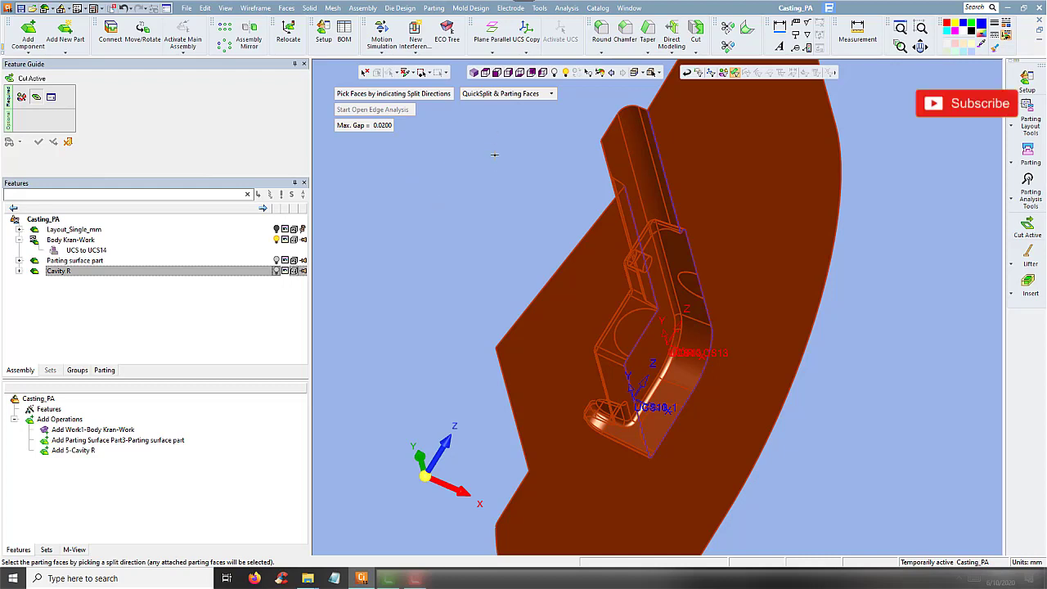
middle_click(494, 187)
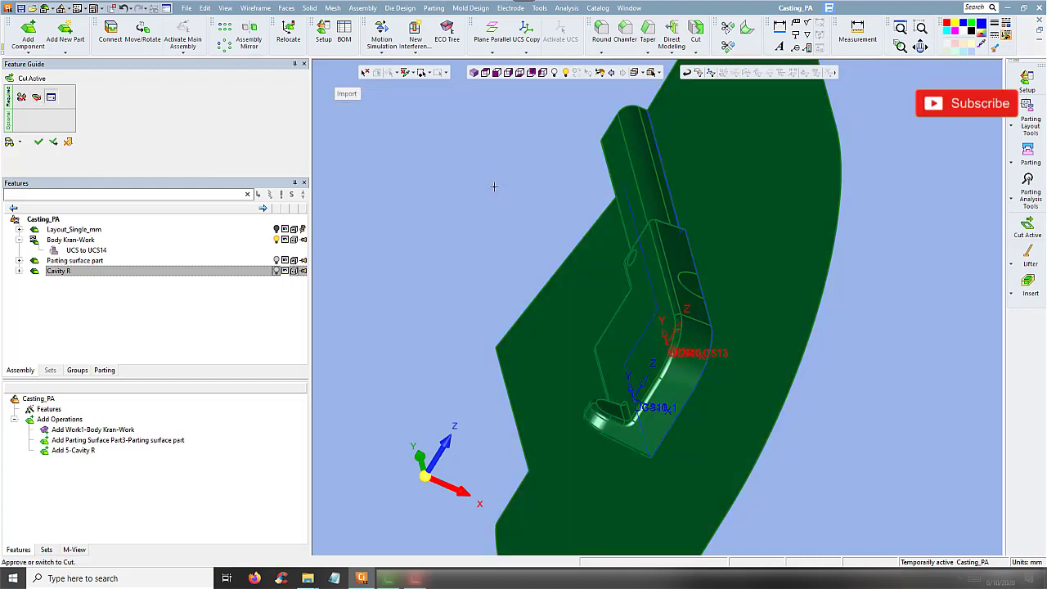
click(494, 187)
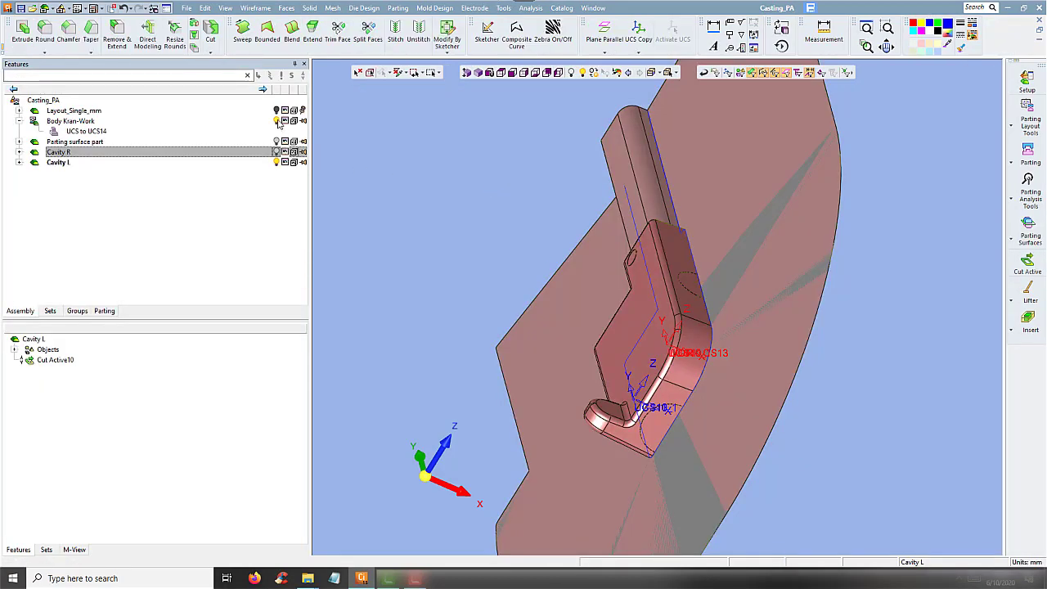
Hide Body Kran-Work and select Cavity L's small 6.868-diameter cylindrical hole face
click(278, 121)
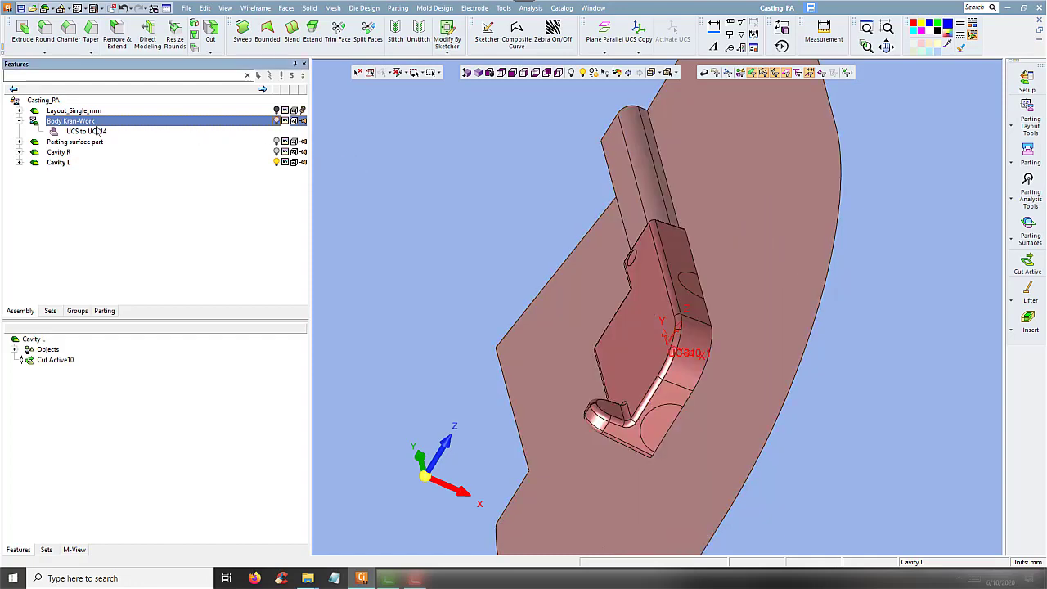
mouse_move(444, 227)
middle_down()
mouse_move(363, 182)
mouse_move(359, 219)
mouse_move(458, 291)
mouse_move(367, 215)
middle_up()
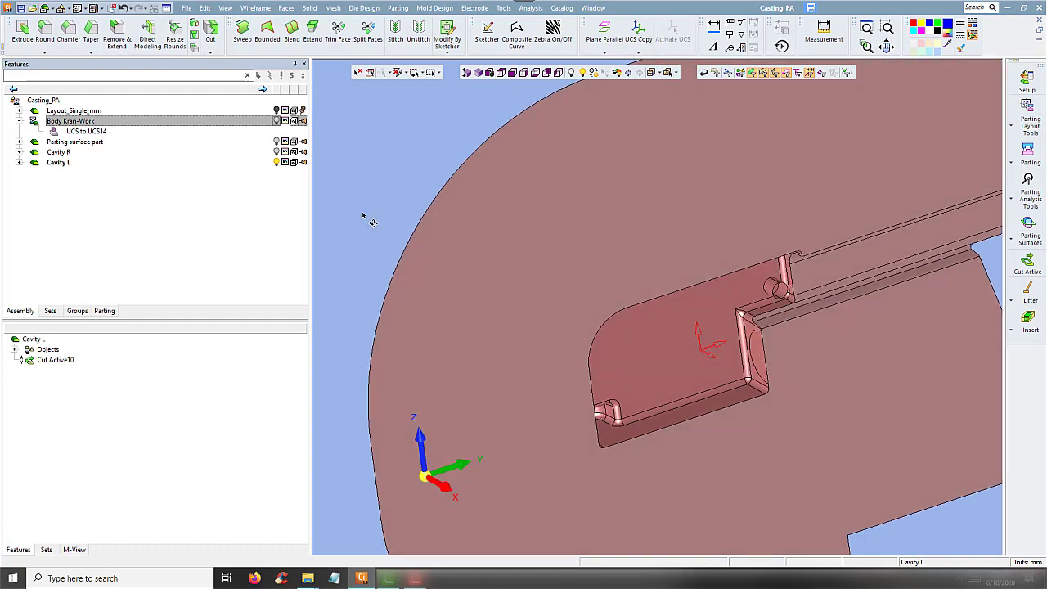
scroll(761, 278, up, 5)
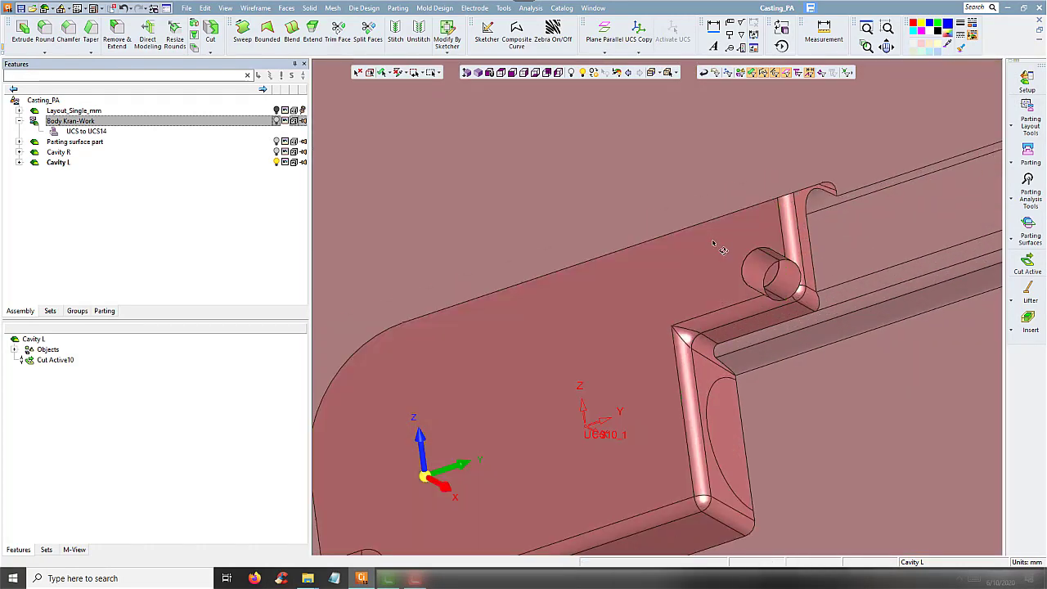
click(788, 281)
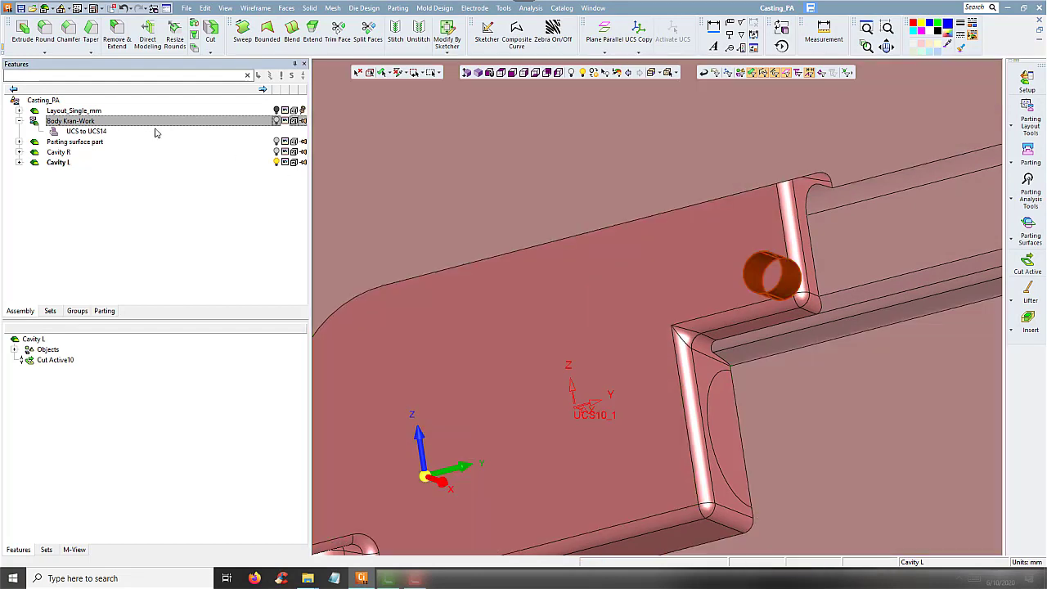
click(277, 121)
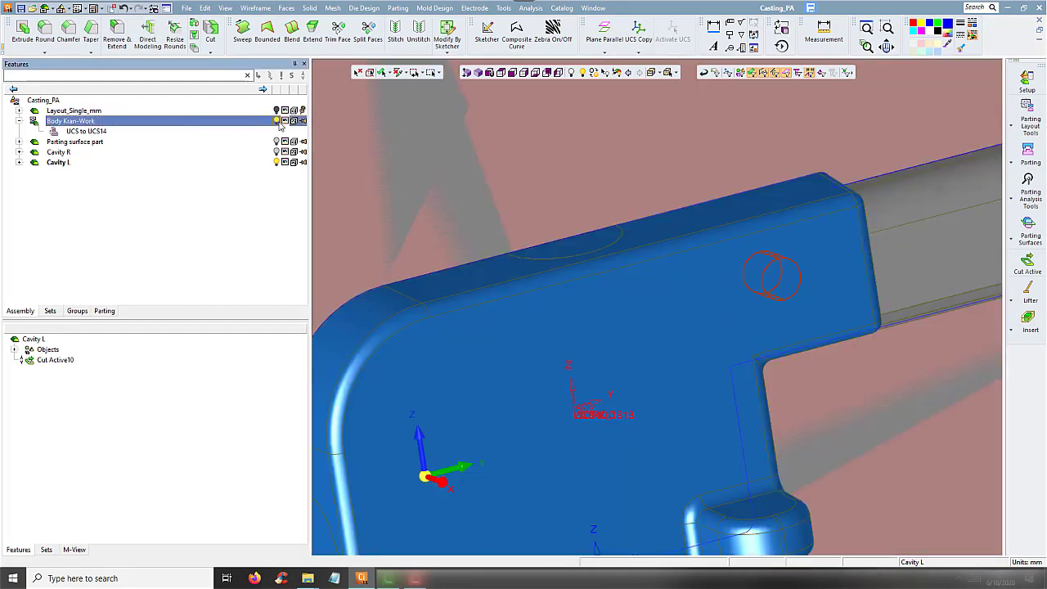
click(277, 121)
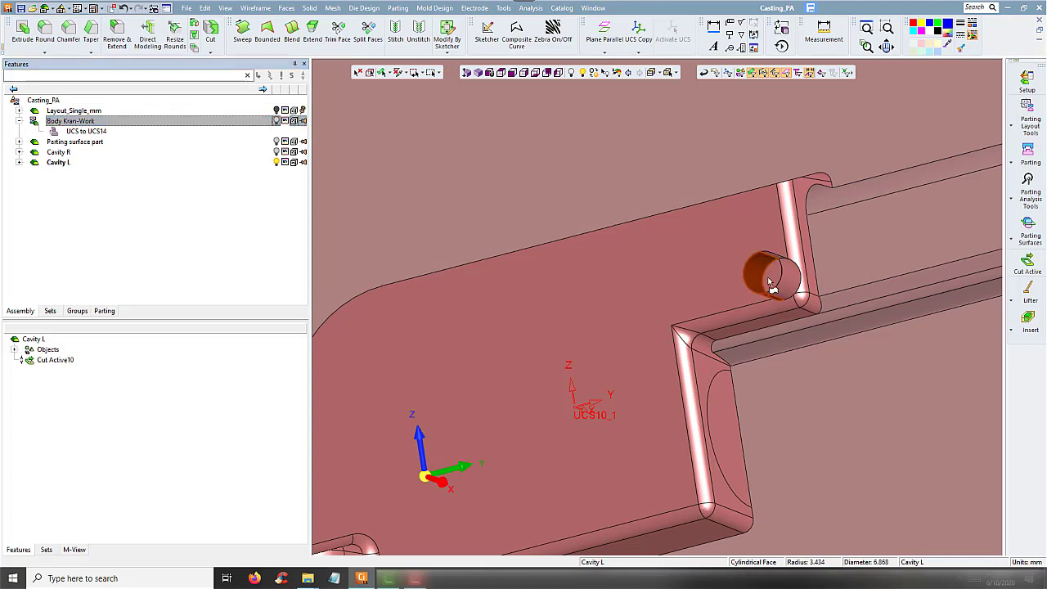
Remove the cylinder geometry from Cavity L, then show Cavity L and Body Kran-Work
right_click(783, 279)
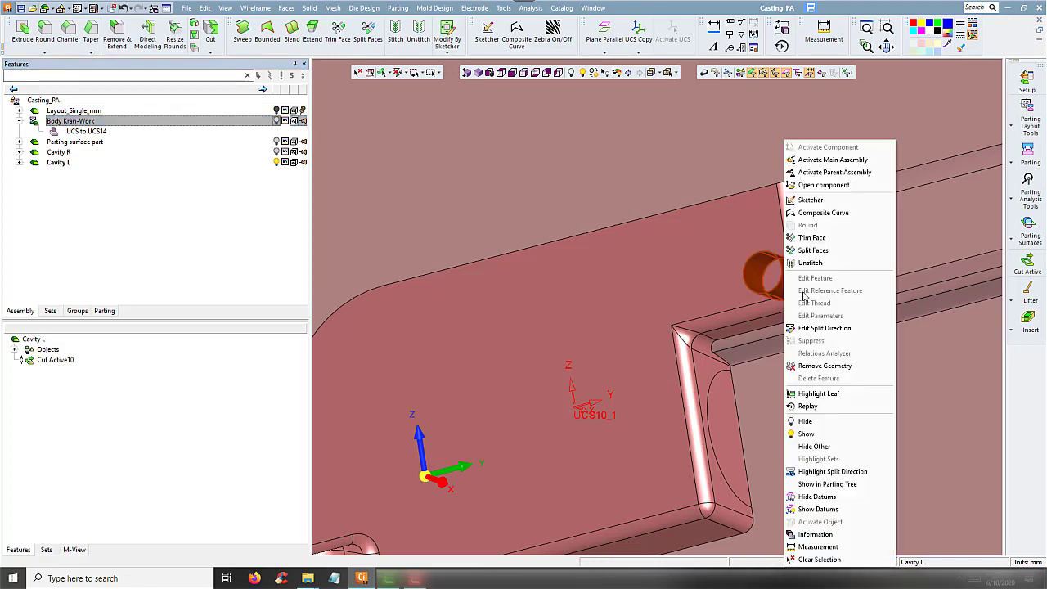
click(807, 366)
middle_click(745, 318)
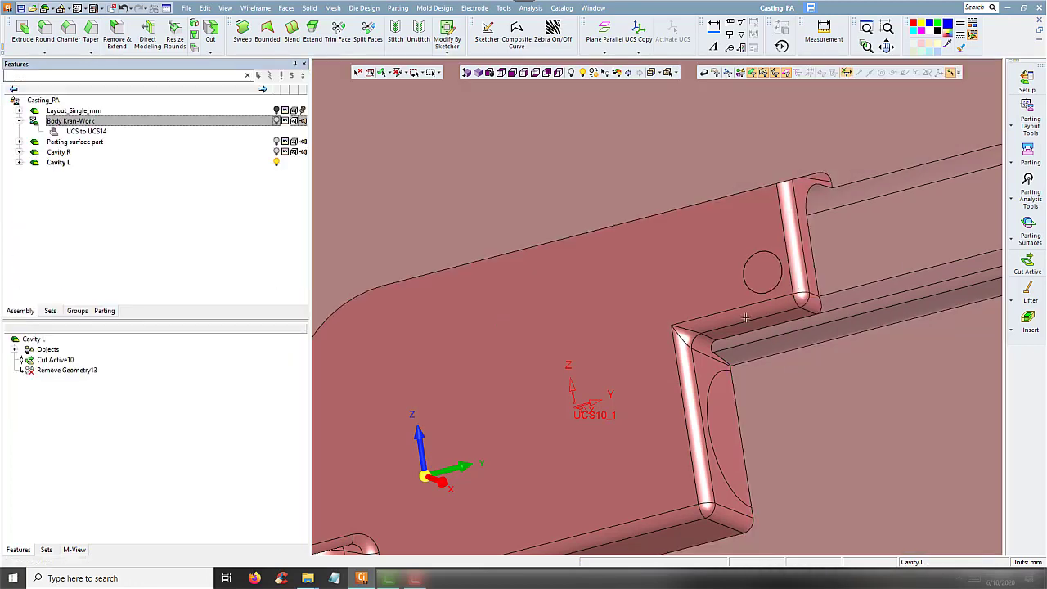
scroll(691, 278, down, 3)
scroll(675, 285, down, 2)
middle_drag(676, 285, 264, 172)
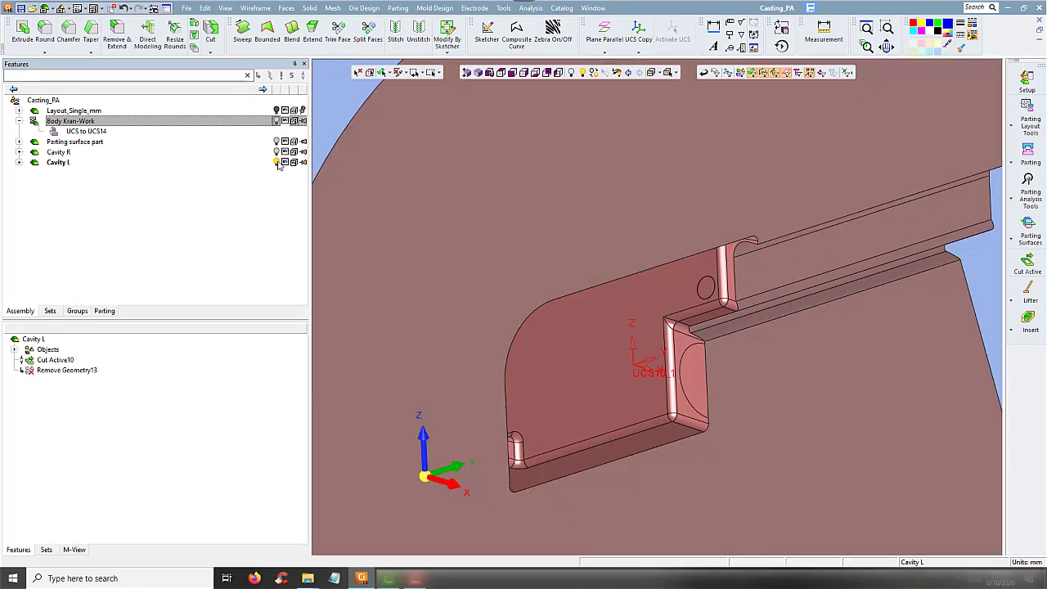
click(278, 164)
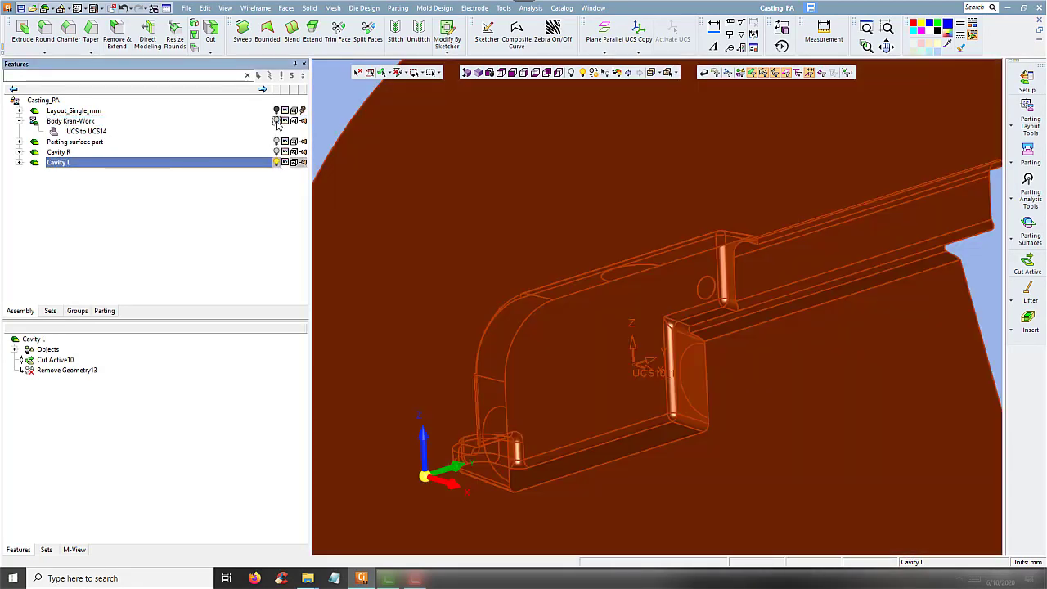
click(278, 123)
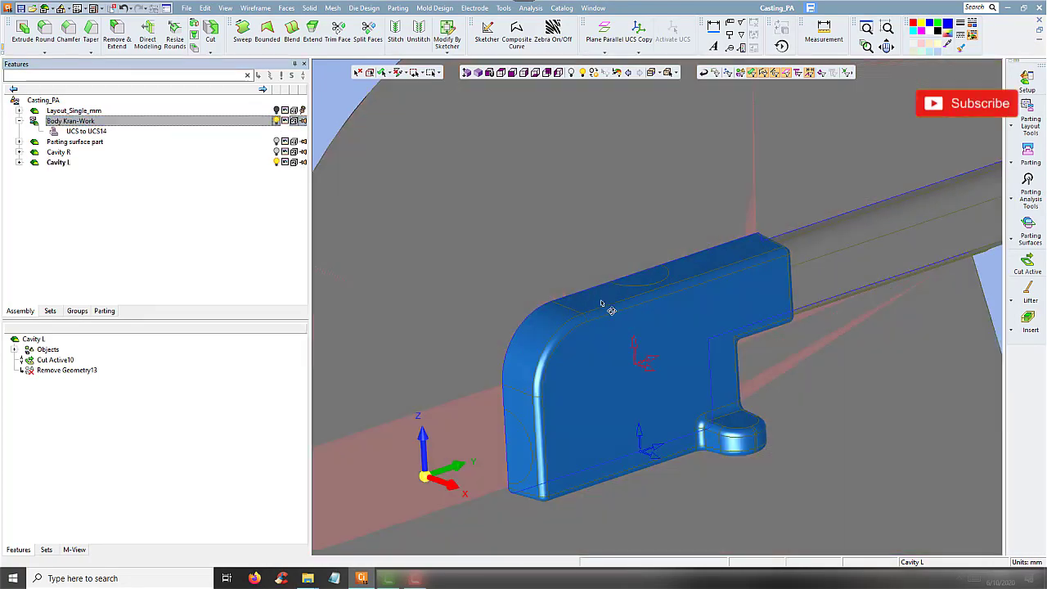
mouse_move(608, 303)
middle_down()
mouse_move(646, 404)
mouse_move(666, 423)
mouse_move(568, 273)
mouse_move(587, 280)
mouse_move(510, 285)
mouse_move(460, 250)
mouse_move(331, 242)
mouse_move(523, 259)
mouse_move(583, 250)
mouse_move(589, 194)
mouse_move(567, 197)
mouse_move(643, 276)
mouse_move(684, 264)
mouse_move(608, 236)
mouse_move(609, 265)
middle_up()
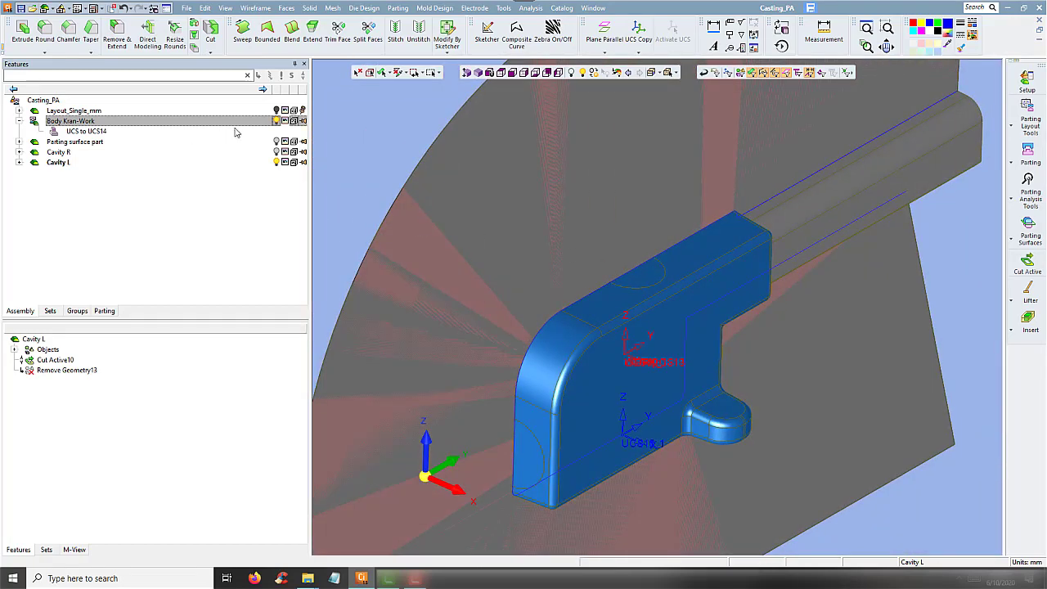
Delete the Remove Geometry13 feature and make Body Kran-Work the active part
click(72, 373)
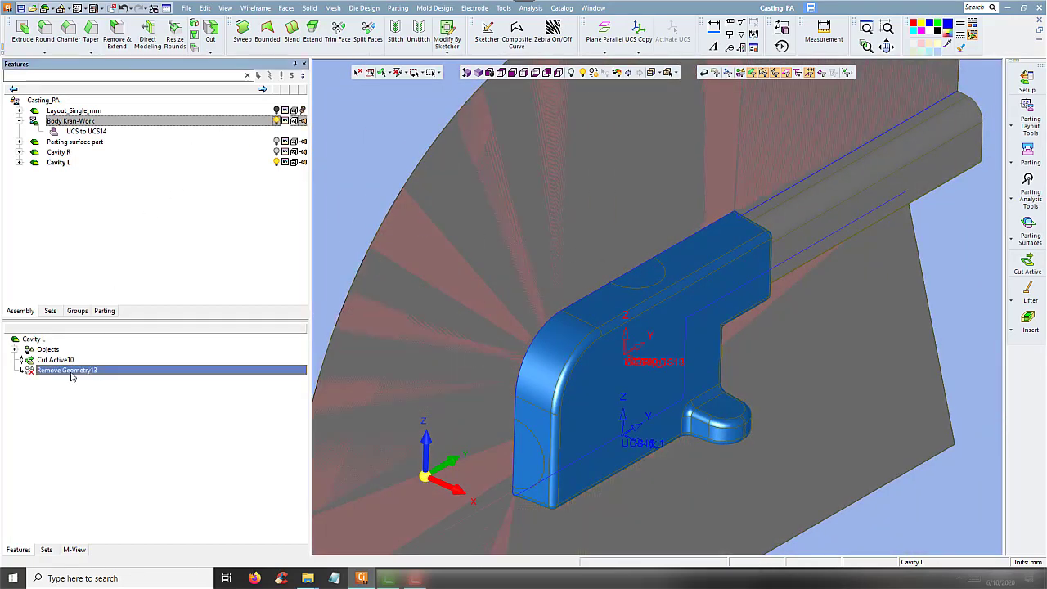
right_click(71, 373)
click(96, 447)
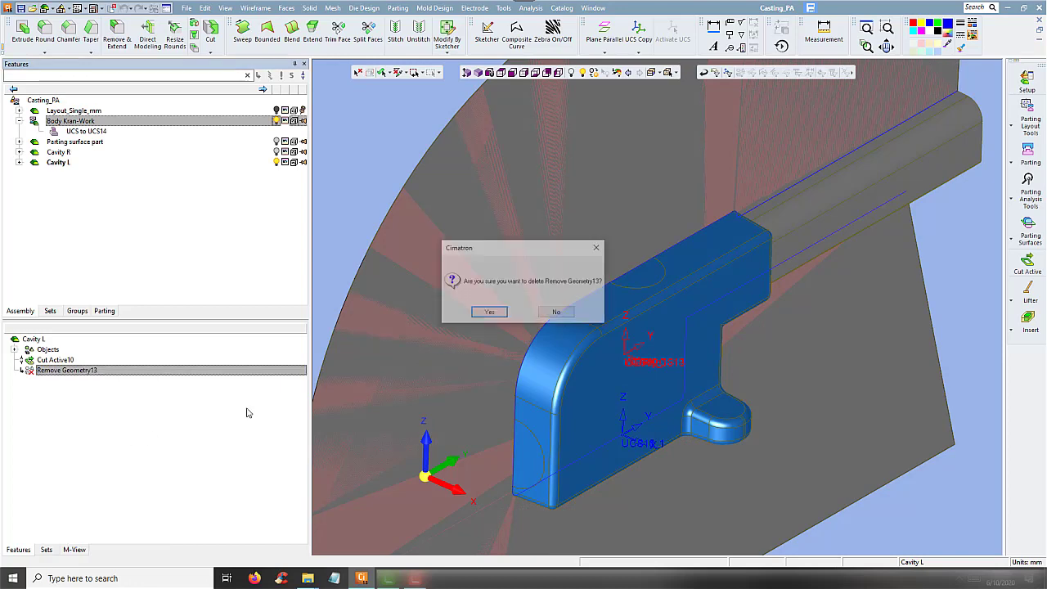
click(488, 311)
double_click(45, 100)
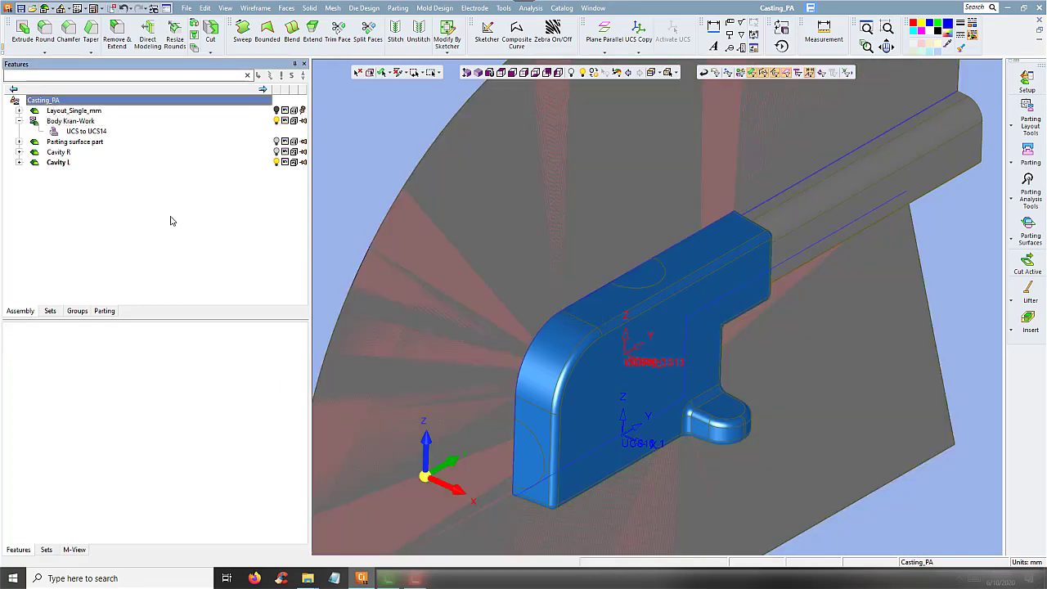
double_click(79, 123)
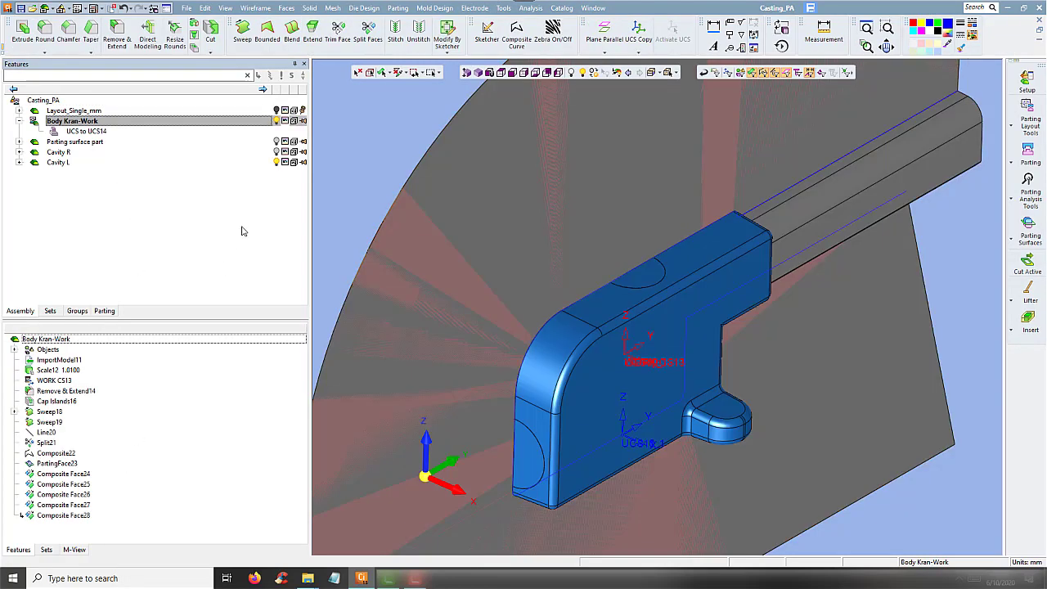
In the Parting tree, show the Split-01 and Split-02 parting surfaces and toggle Cavity L
click(104, 312)
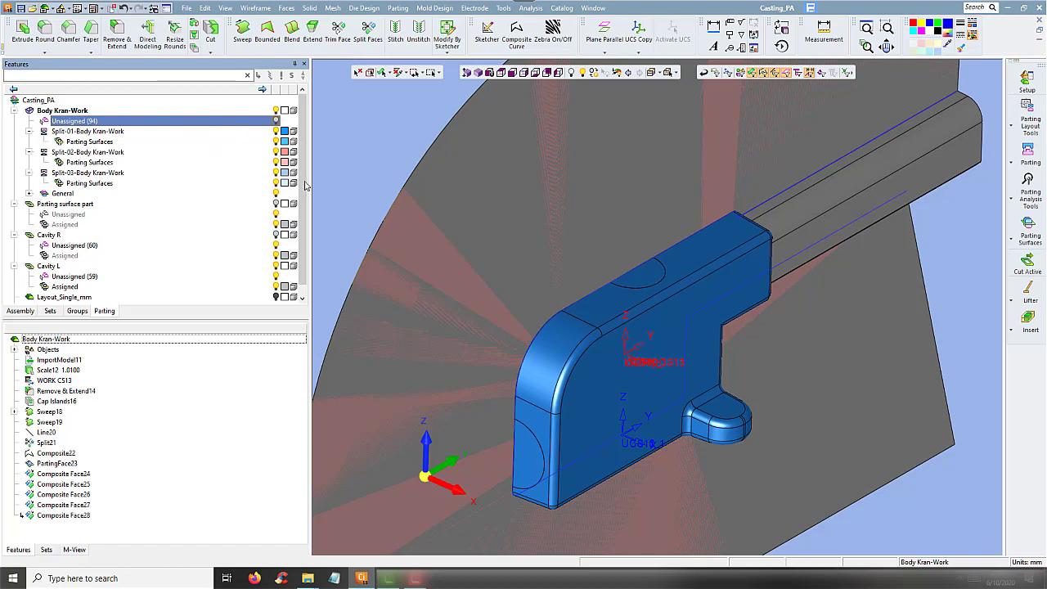
click(277, 142)
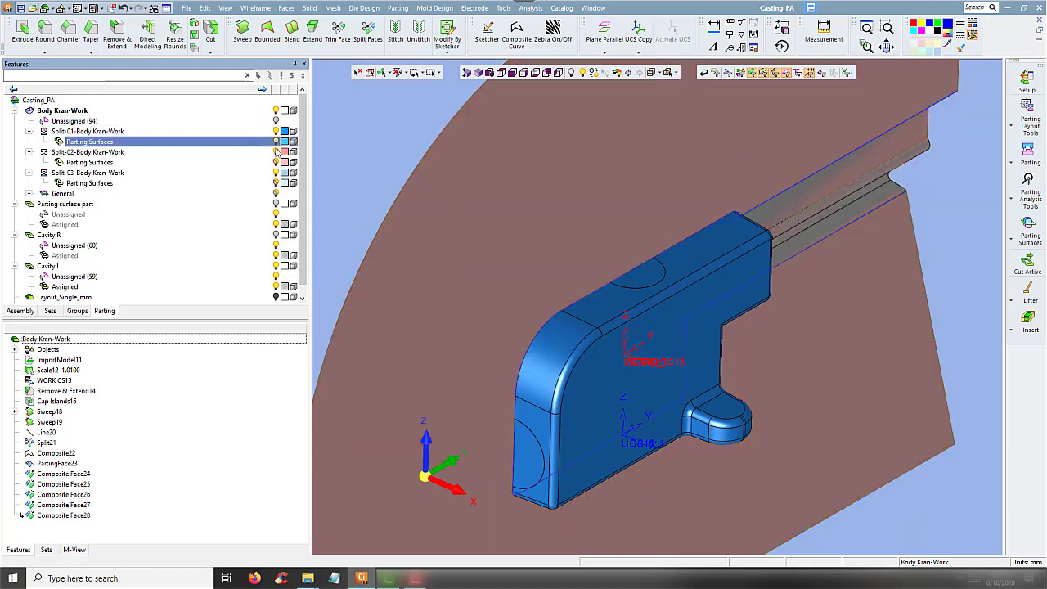
click(276, 163)
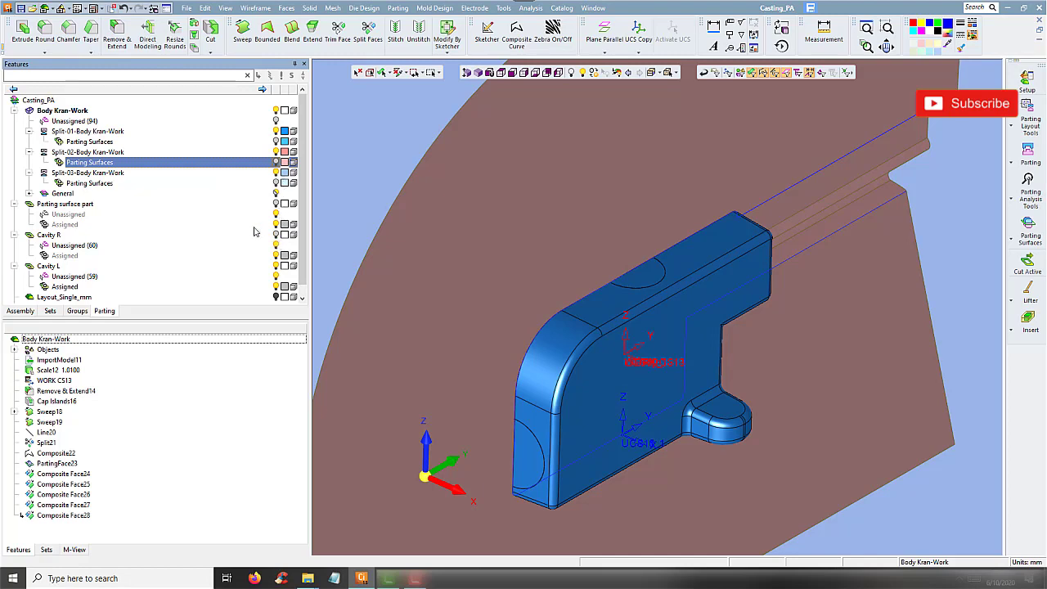
click(276, 225)
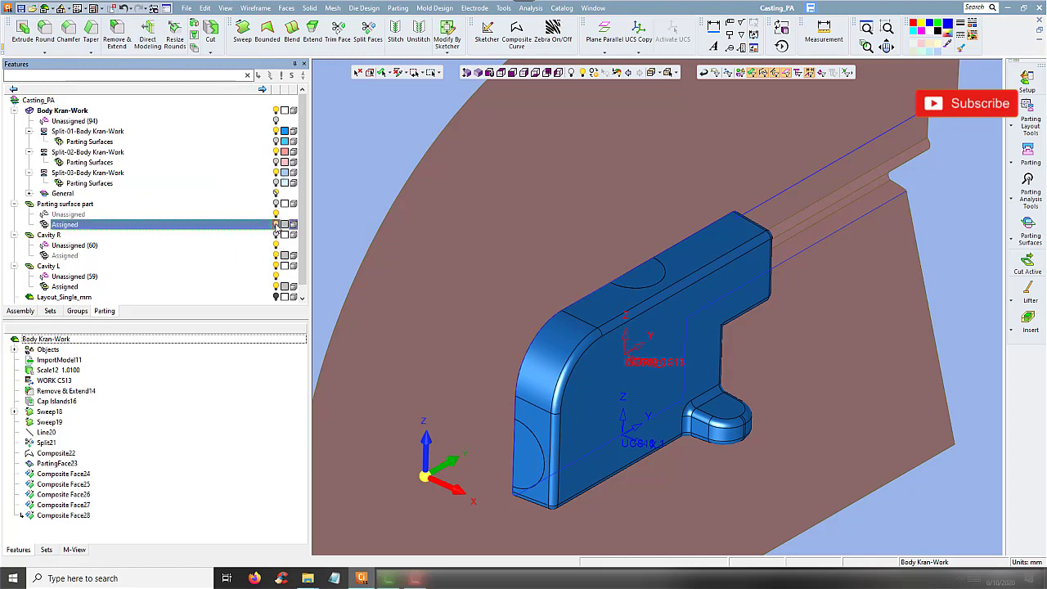
click(276, 267)
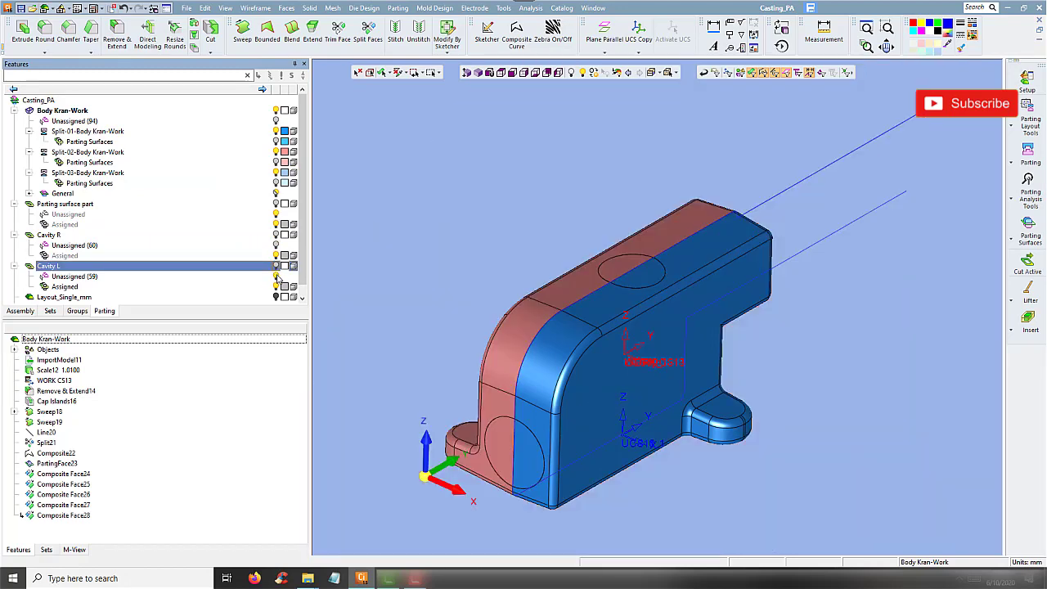
click(276, 266)
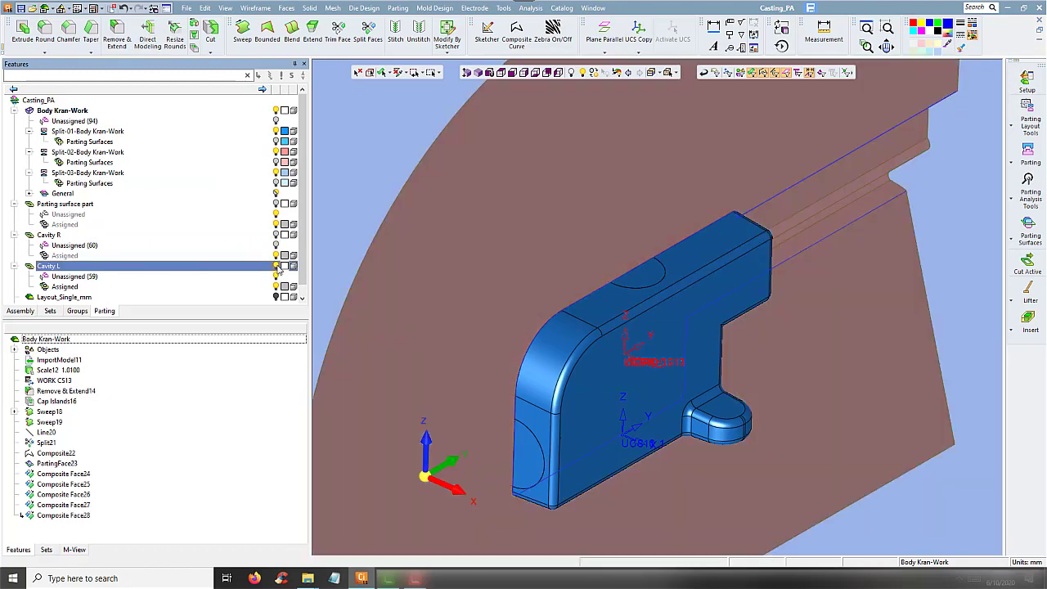
click(276, 267)
mouse_move(507, 245)
middle_down()
mouse_move(276, 245)
mouse_move(404, 243)
mouse_move(387, 236)
mouse_move(688, 296)
middle_up()
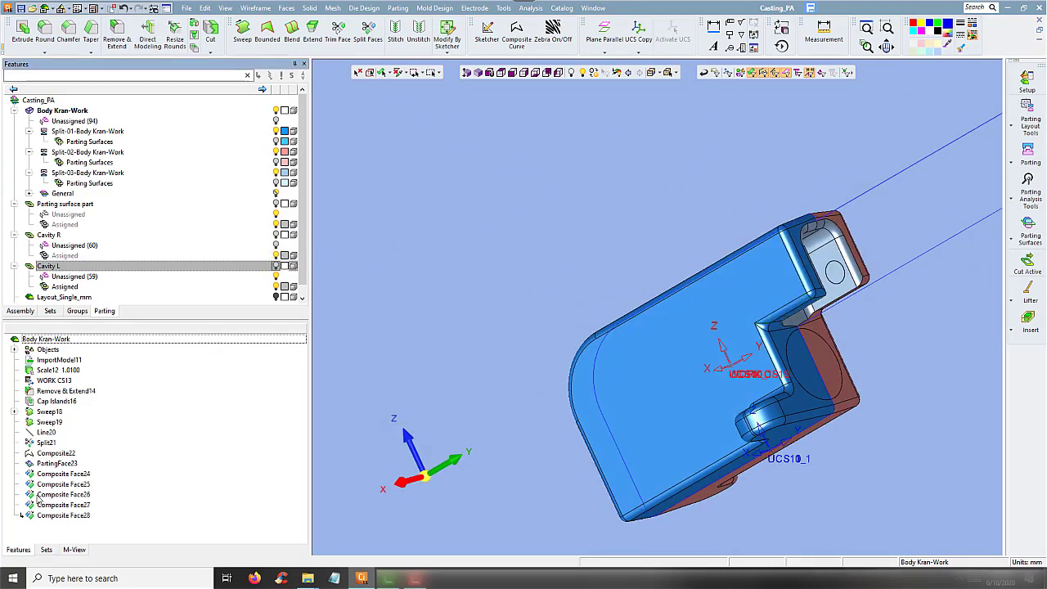
Edit Cap Islands16 to drop the small pocket hole loop from capping
click(45, 402)
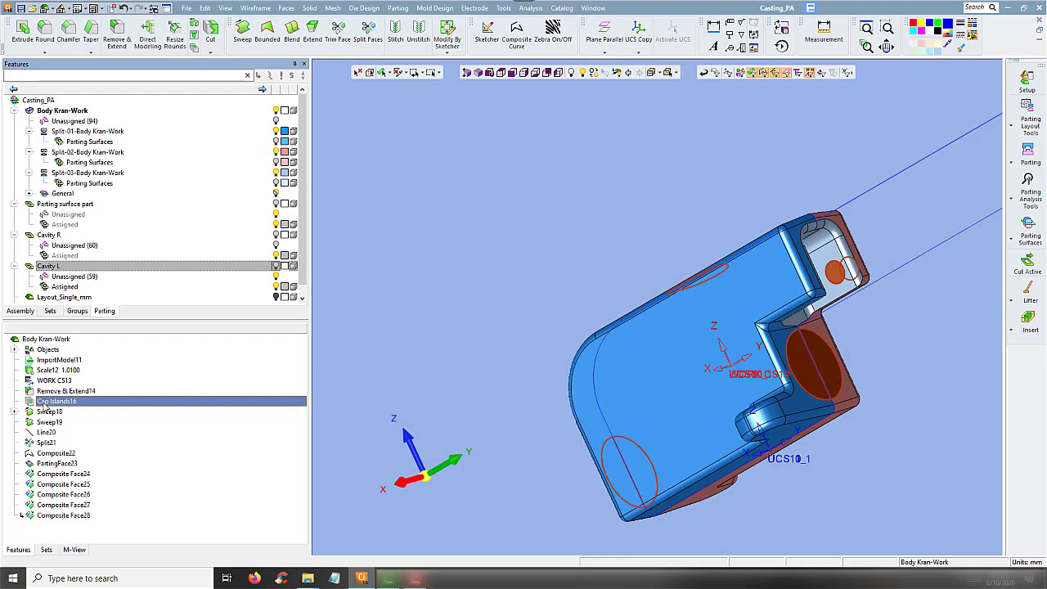
right_click(45, 402)
click(65, 402)
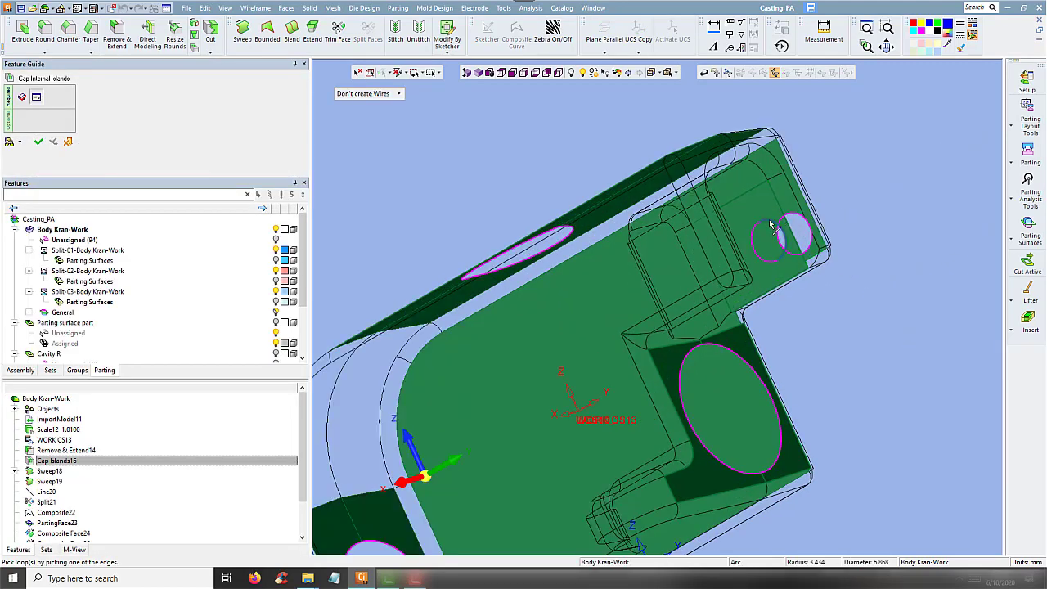
click(770, 225)
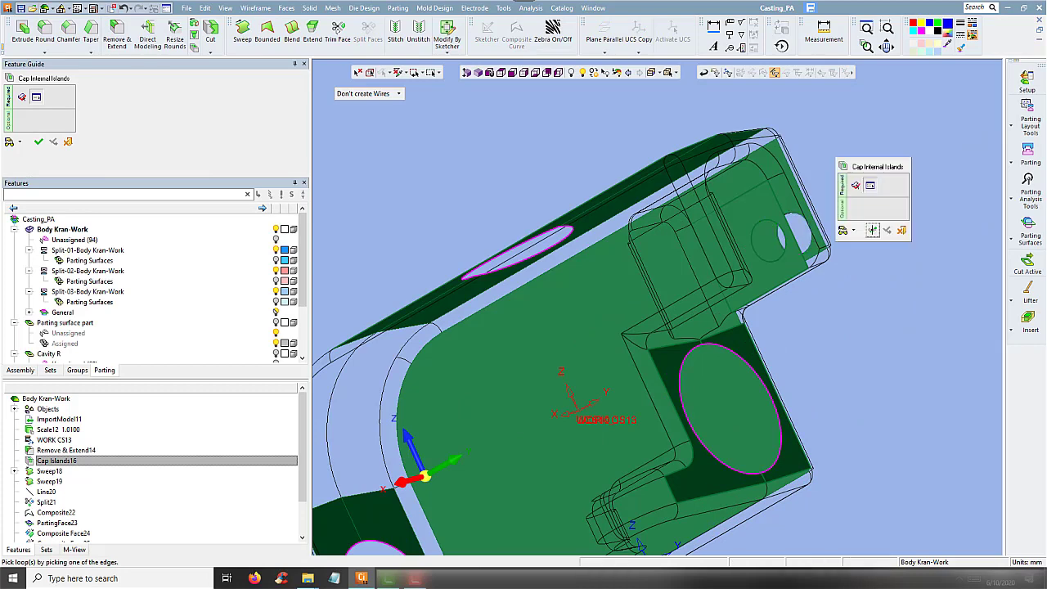
click(871, 230)
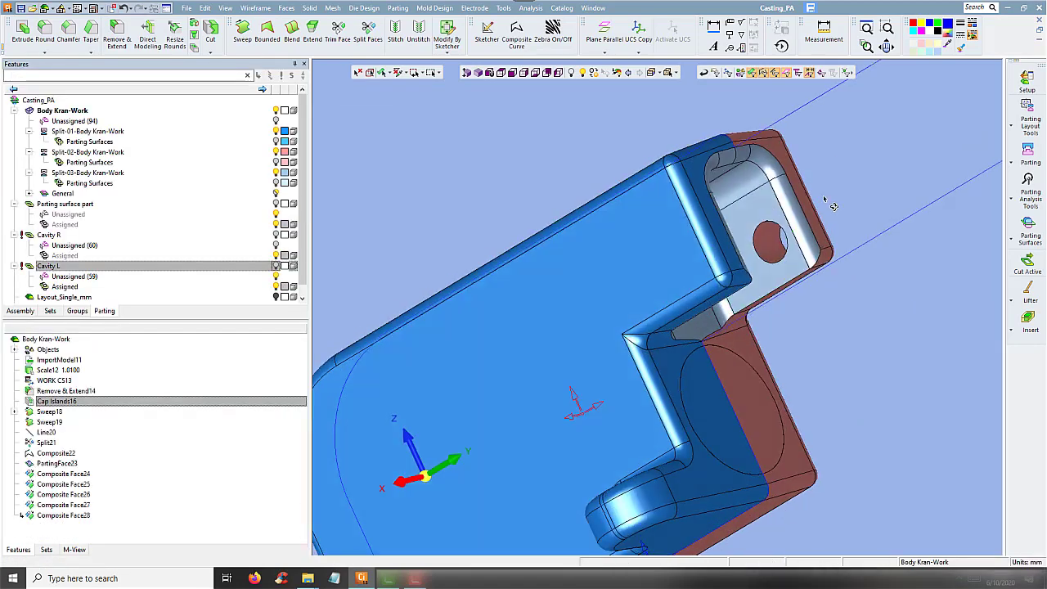
mouse_move(829, 198)
middle_down()
mouse_move(808, 194)
mouse_move(818, 228)
mouse_move(806, 246)
middle_up()
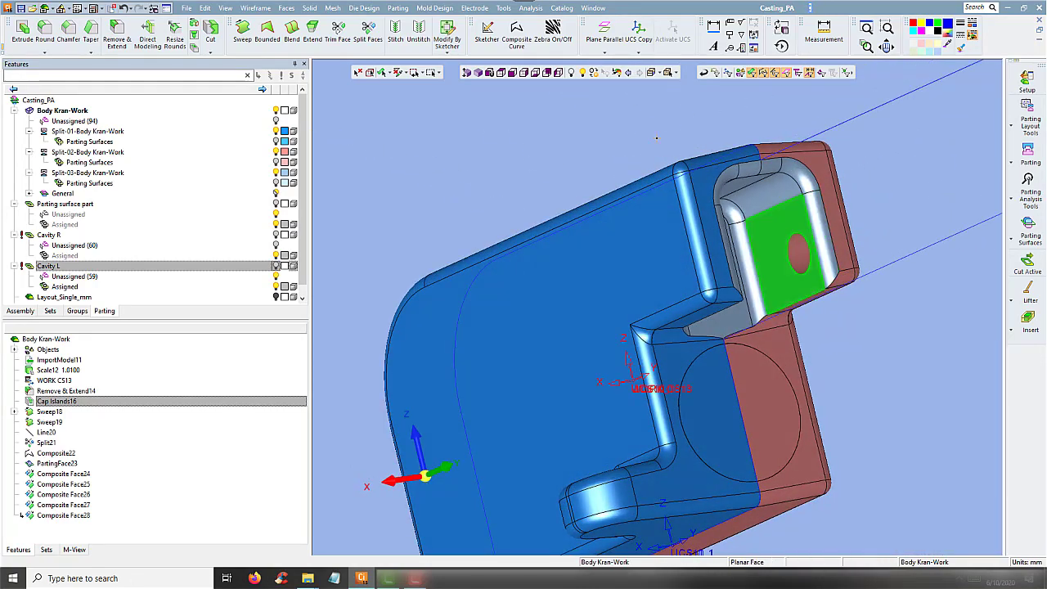
Fill the pocket's small hole with Remove & Extend on its face and cylindrical wall
click(310, 8)
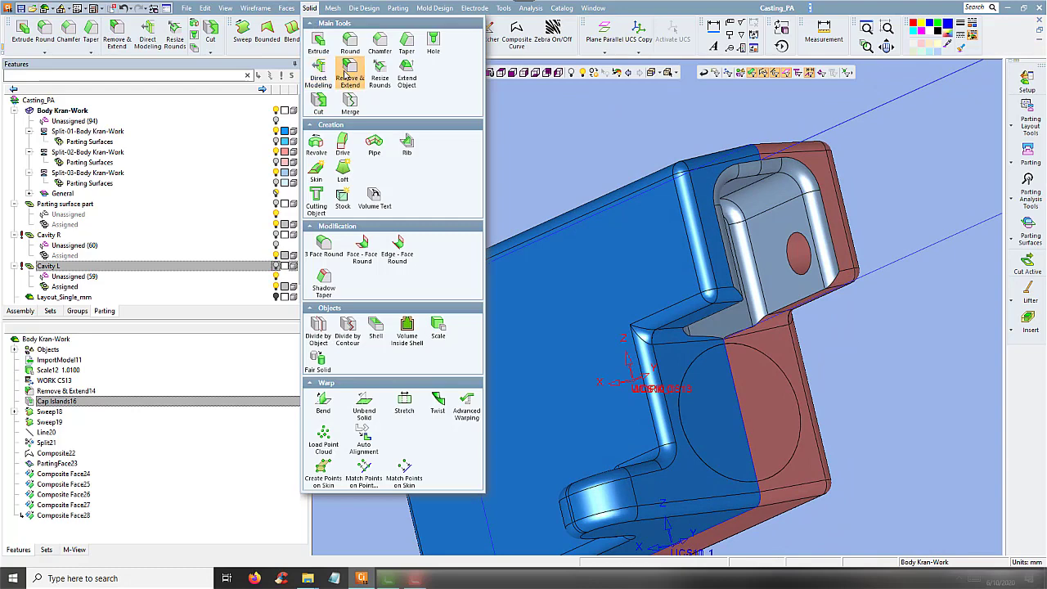
click(350, 75)
click(805, 265)
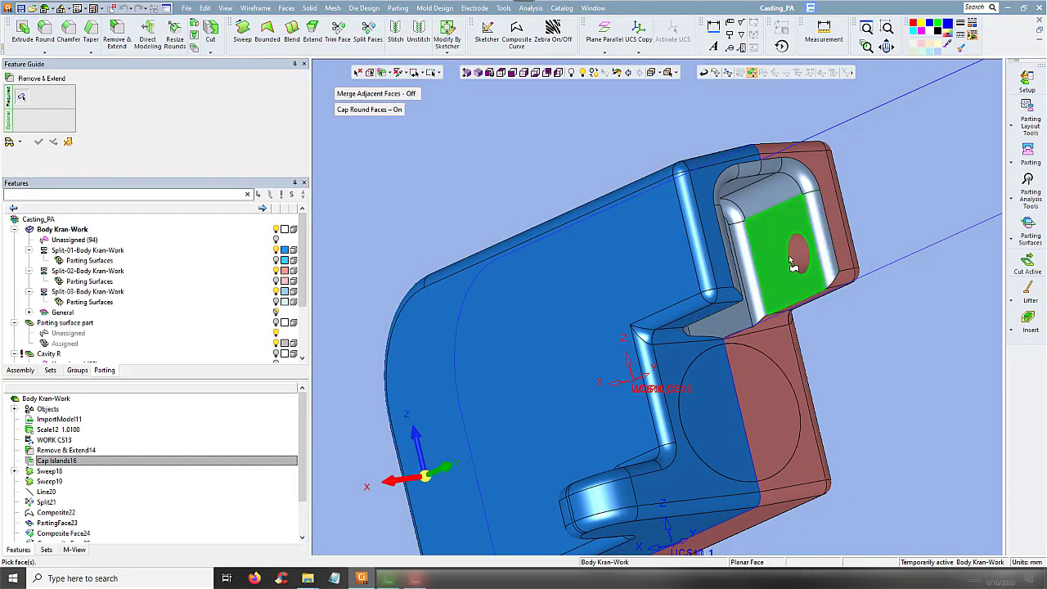
middle_drag(806, 264, 646, 219)
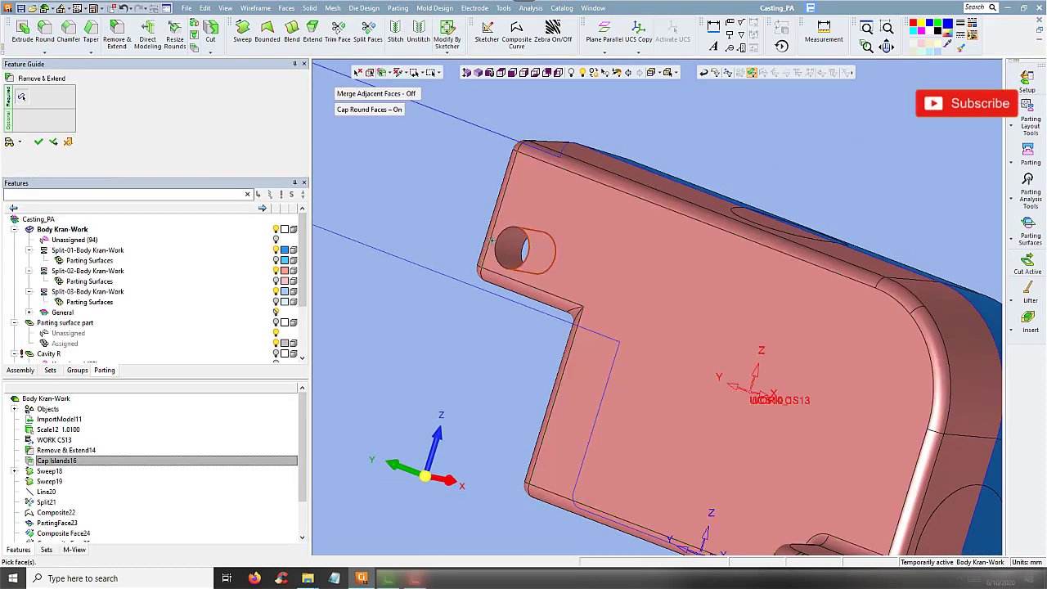
click(511, 247)
click(441, 200)
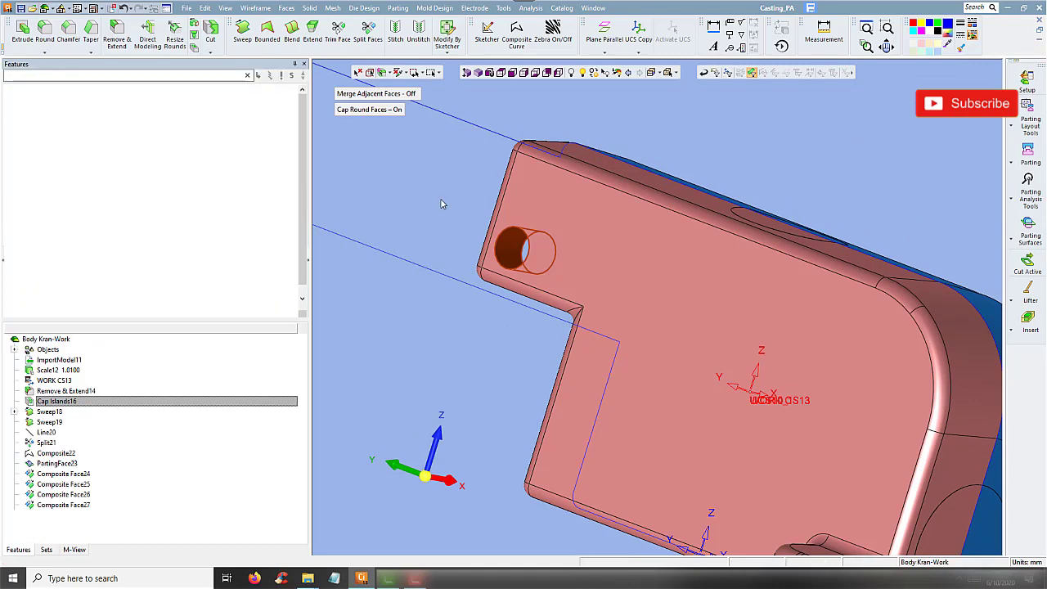
mouse_move(441, 201)
middle_down()
mouse_move(691, 237)
mouse_move(282, 196)
middle_up()
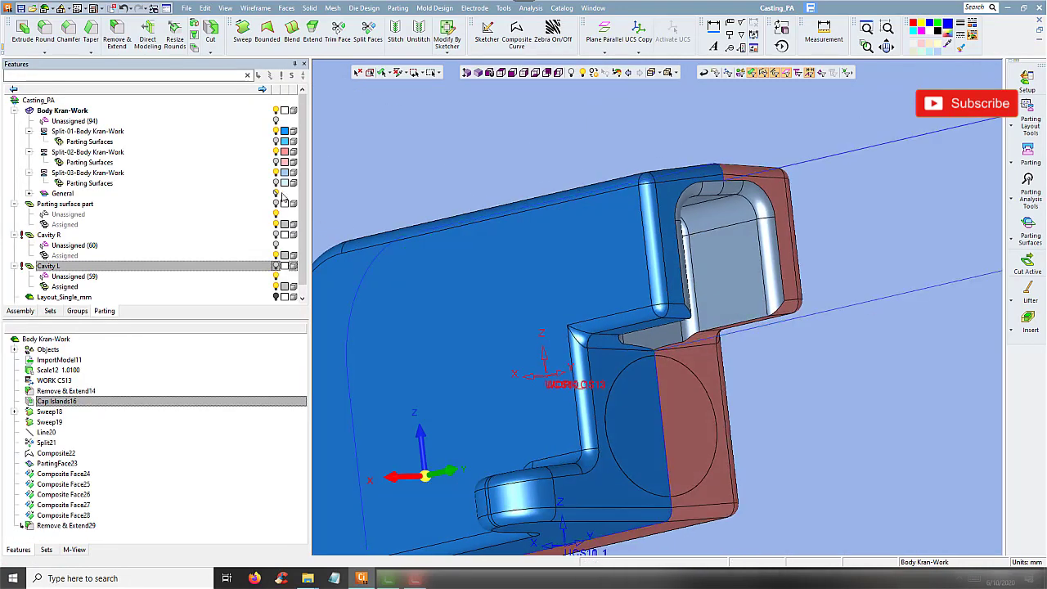
Show Cavity L and the Split-01/02 parting surfaces, select Split-03, then return to Assembly
click(277, 267)
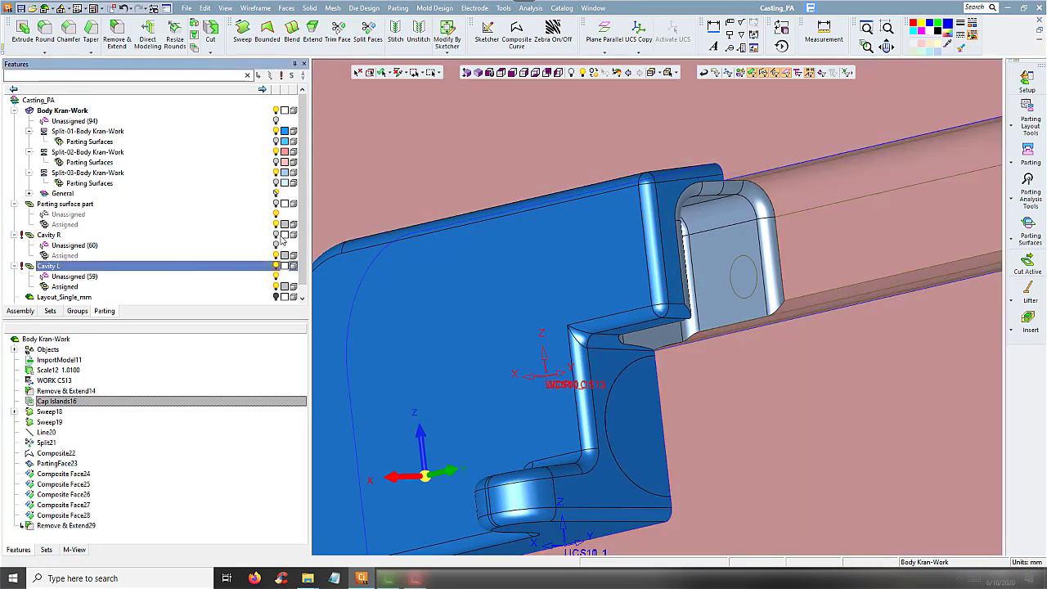
click(276, 142)
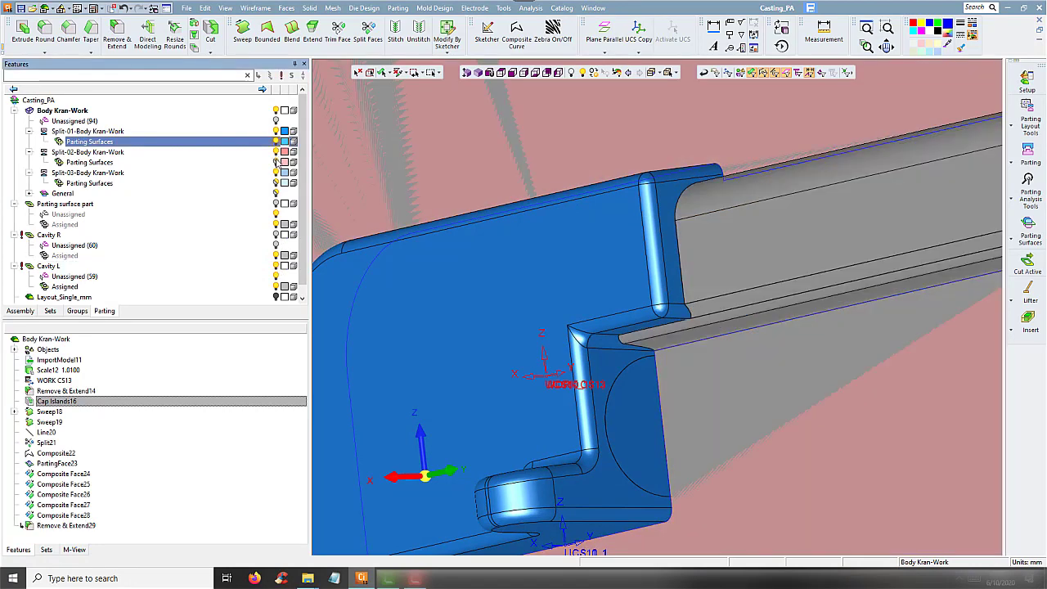
click(276, 162)
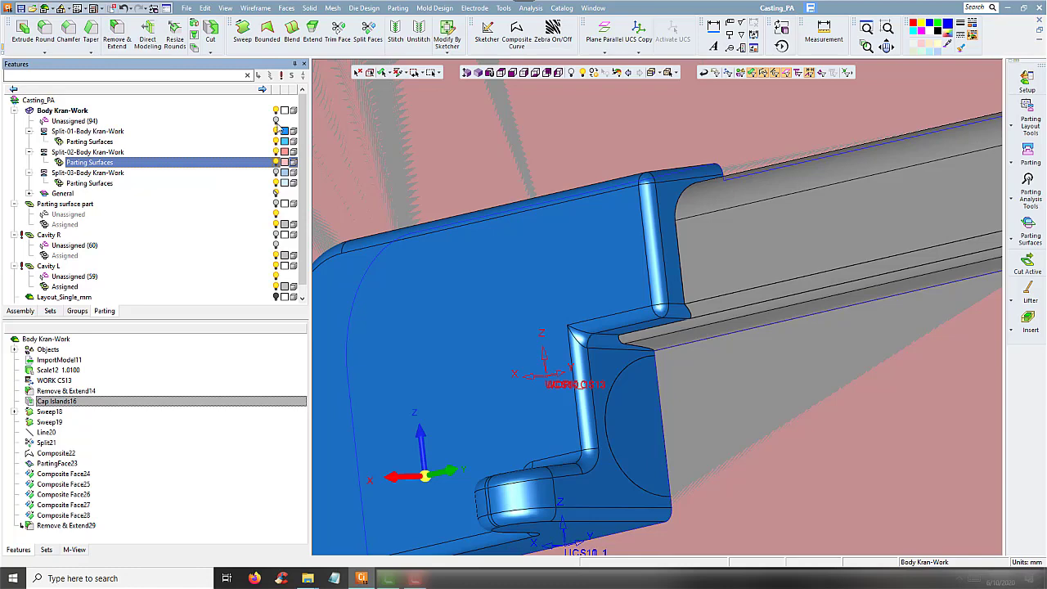
click(276, 173)
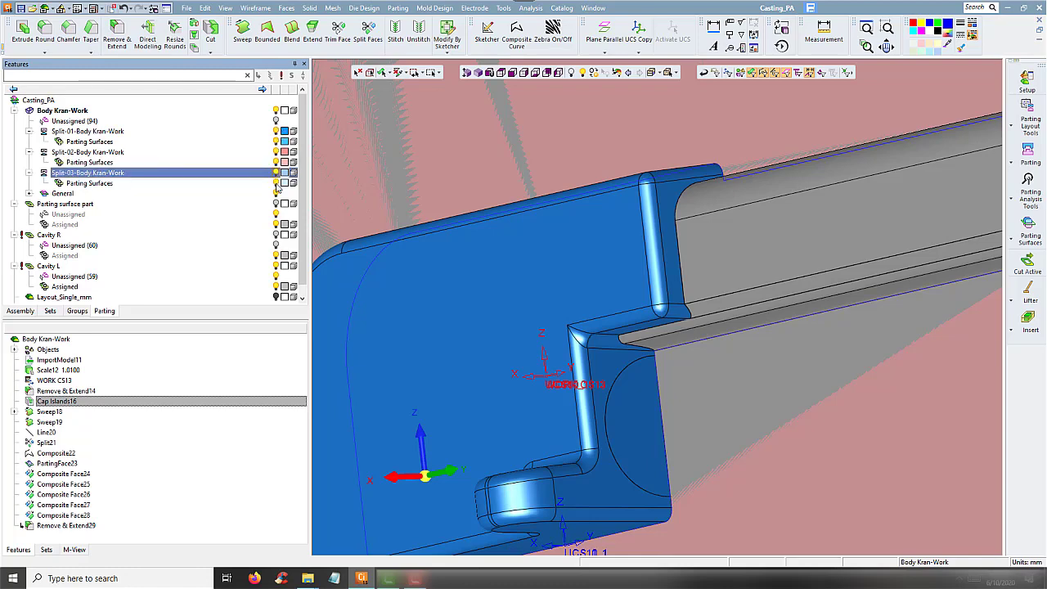
click(21, 312)
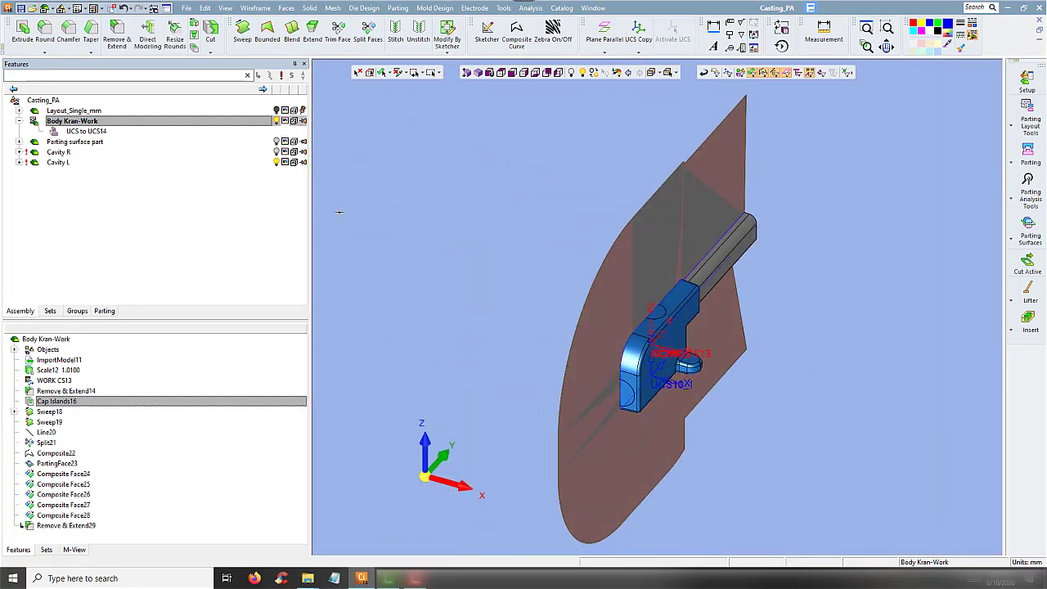
Select Body Kran-Work, then go back to the Casting_PA assembly level
click(279, 121)
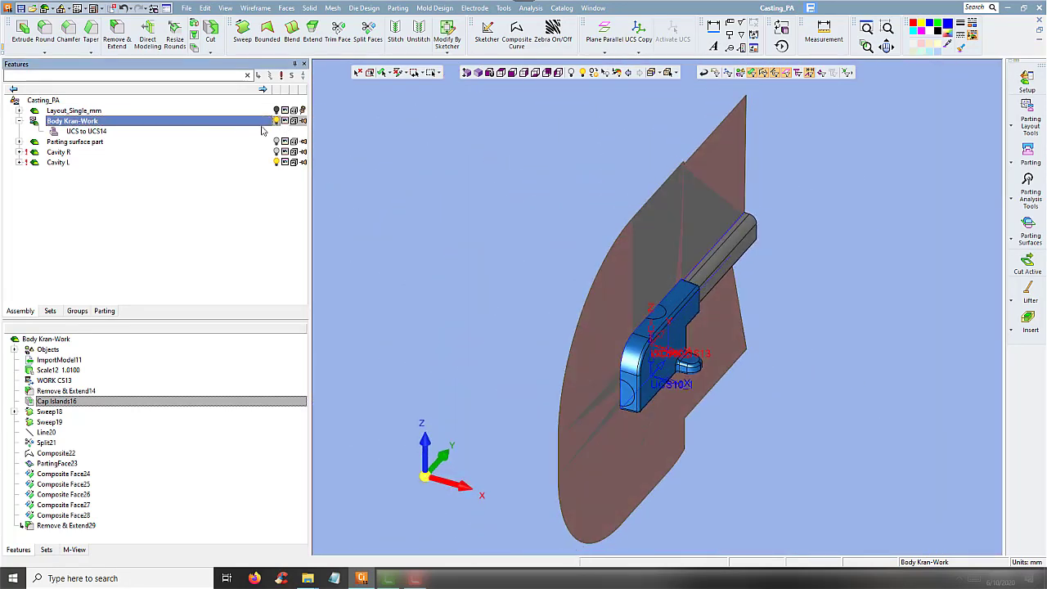
click(79, 121)
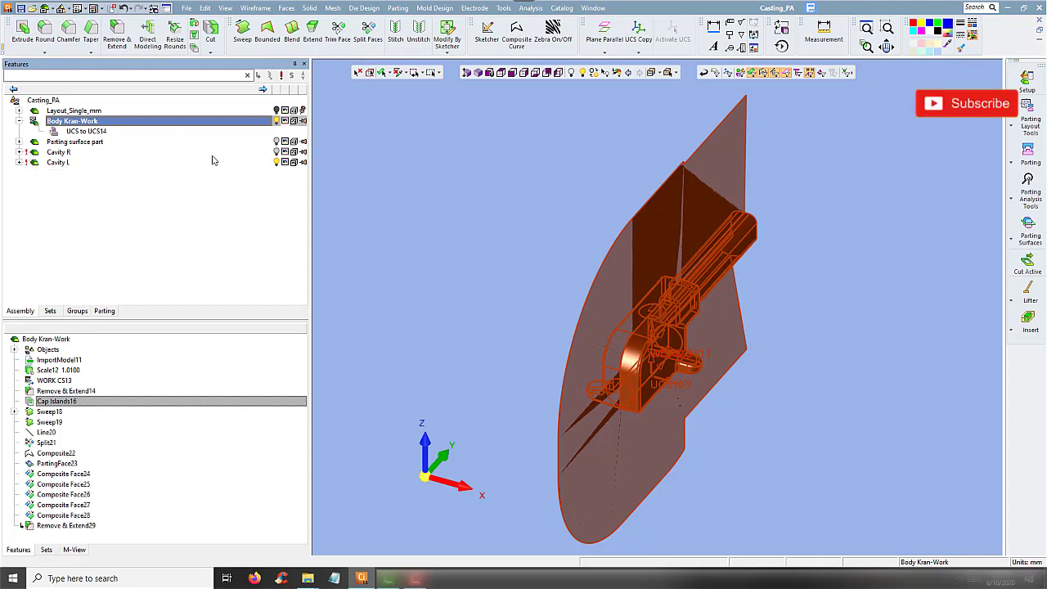
click(43, 100)
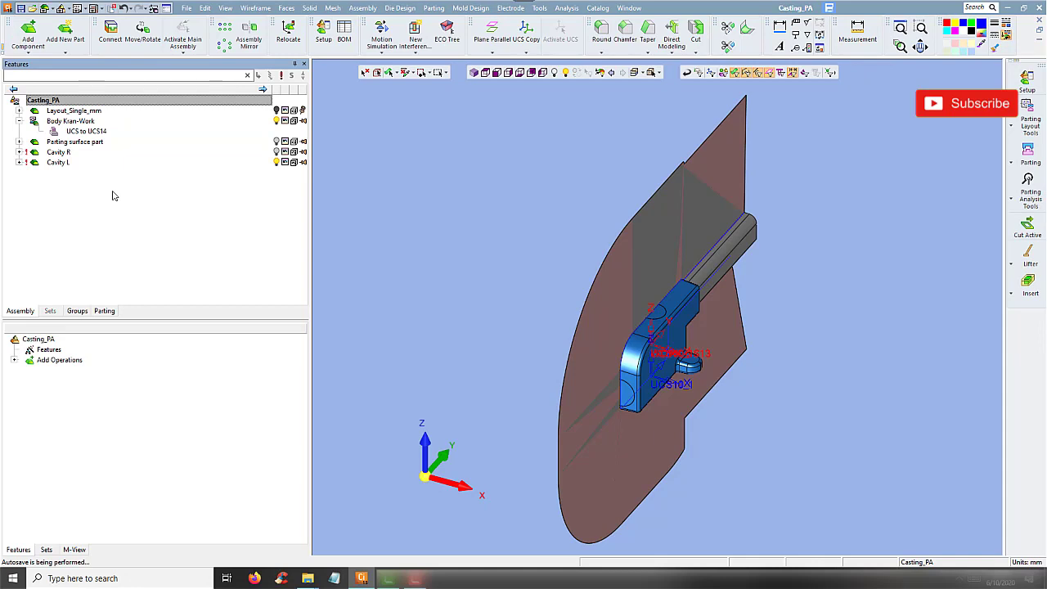
Check the cavity parts' visibility, then update and disassociate Cavity R
click(276, 121)
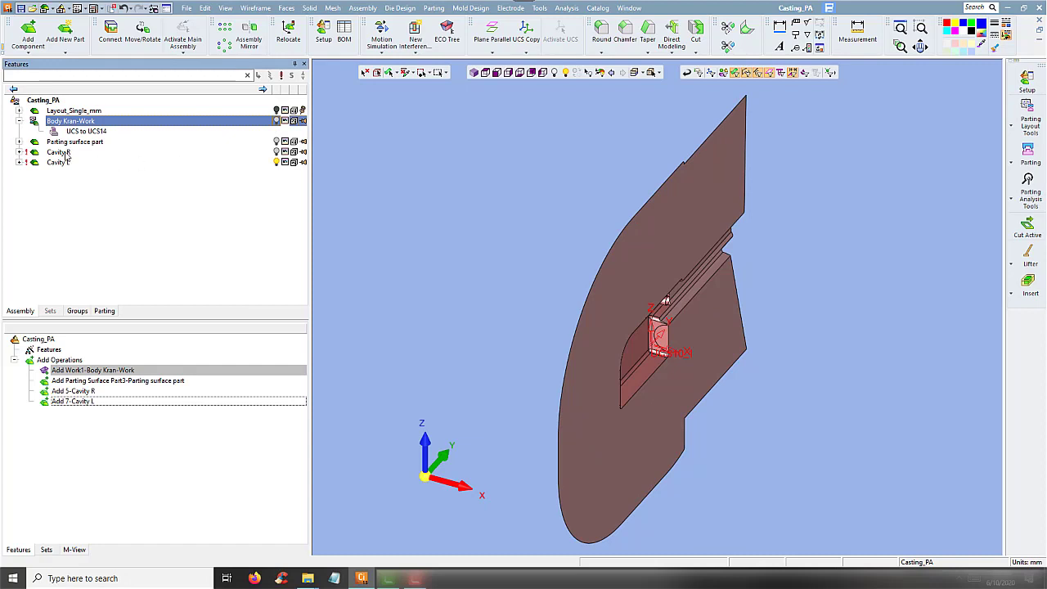
click(277, 152)
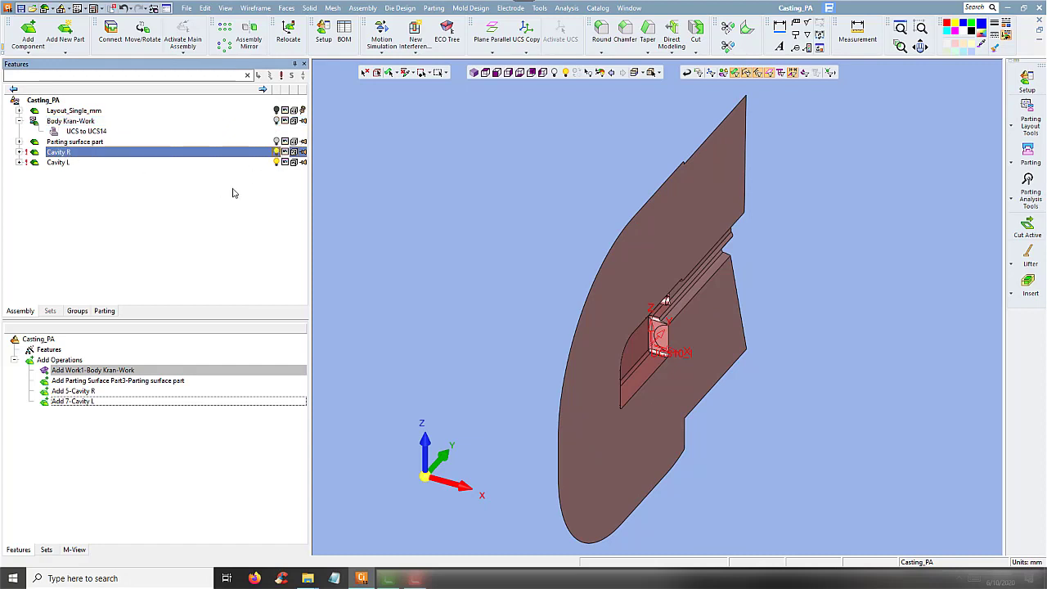
click(277, 162)
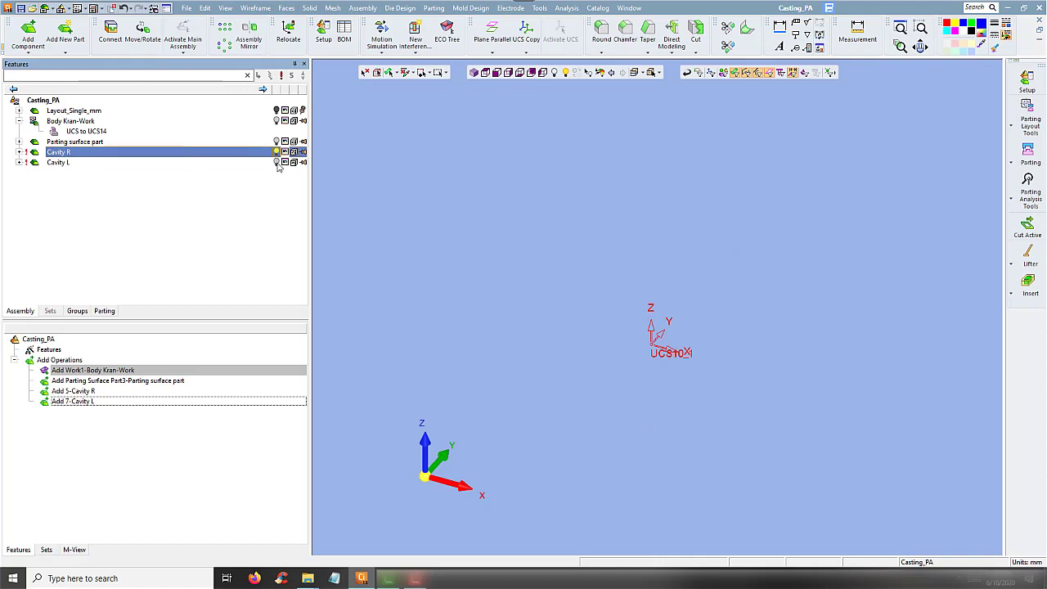
click(277, 162)
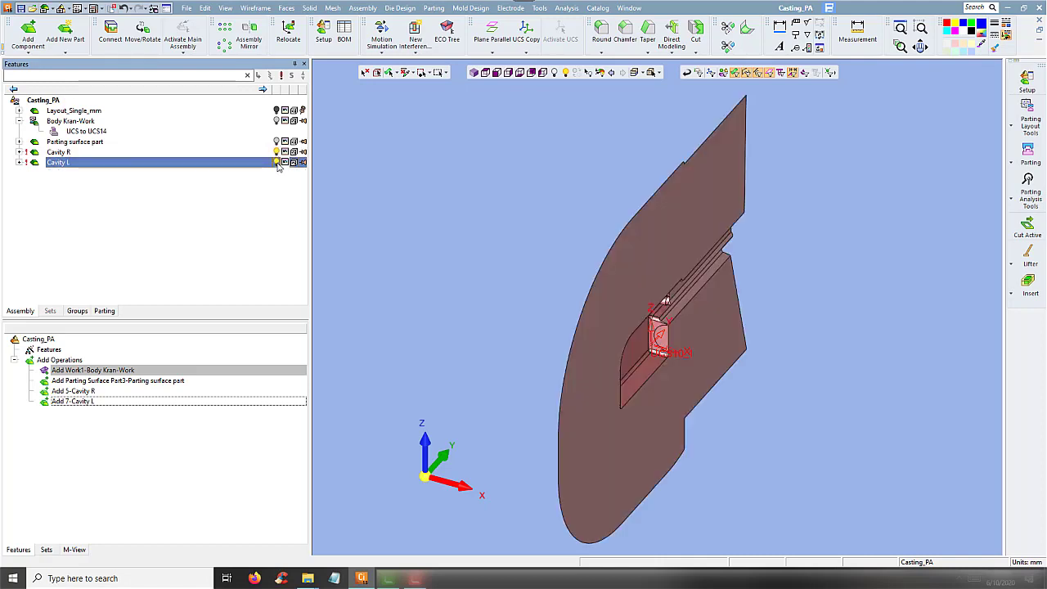
click(62, 152)
right_click(64, 152)
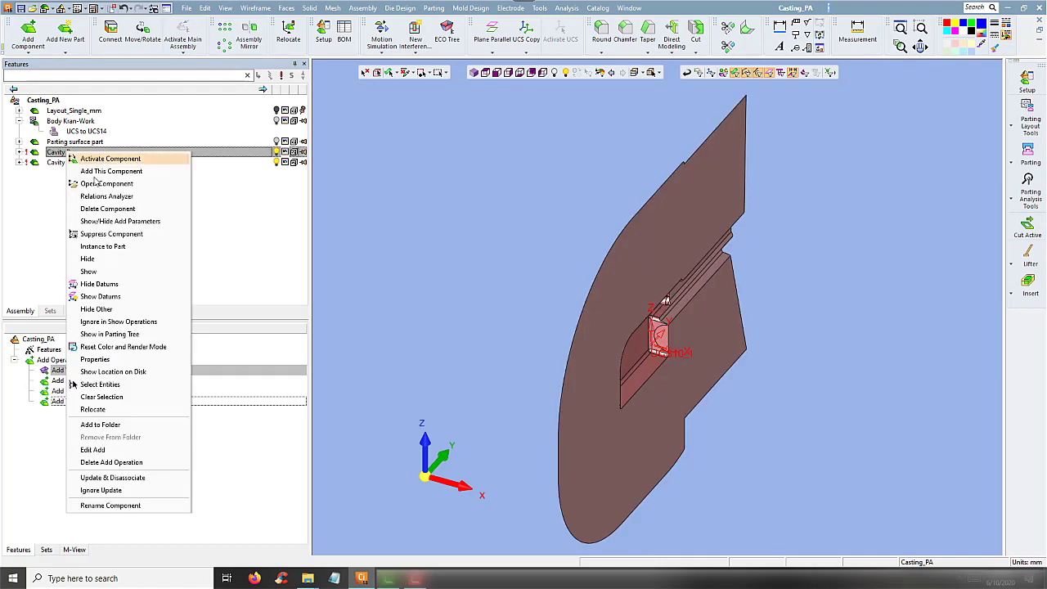
click(152, 478)
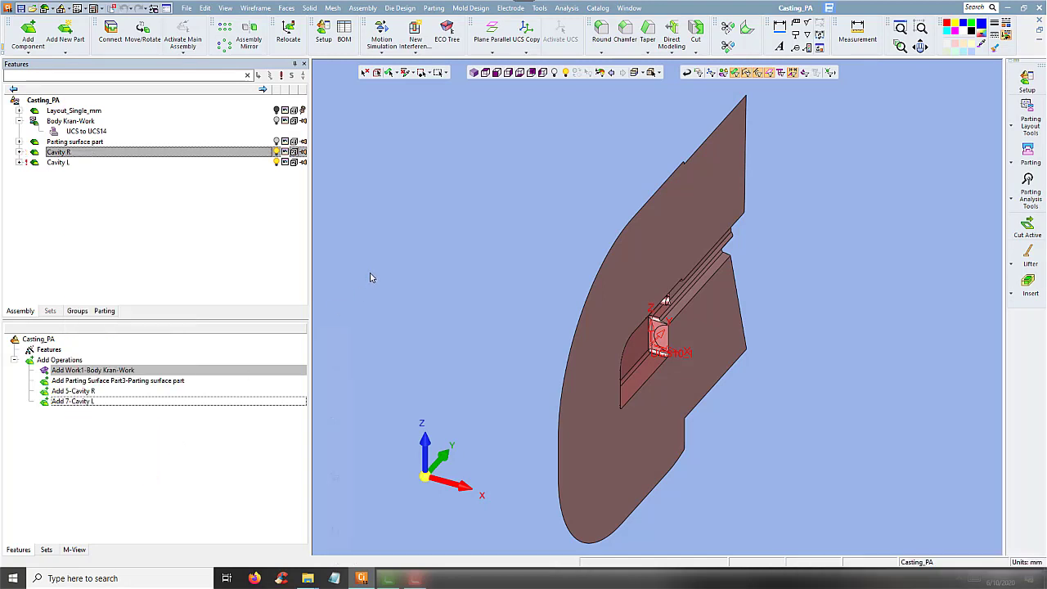
Update and disassociate Cavity L and bring back the parting tree with Split-01 to Split-03
click(281, 152)
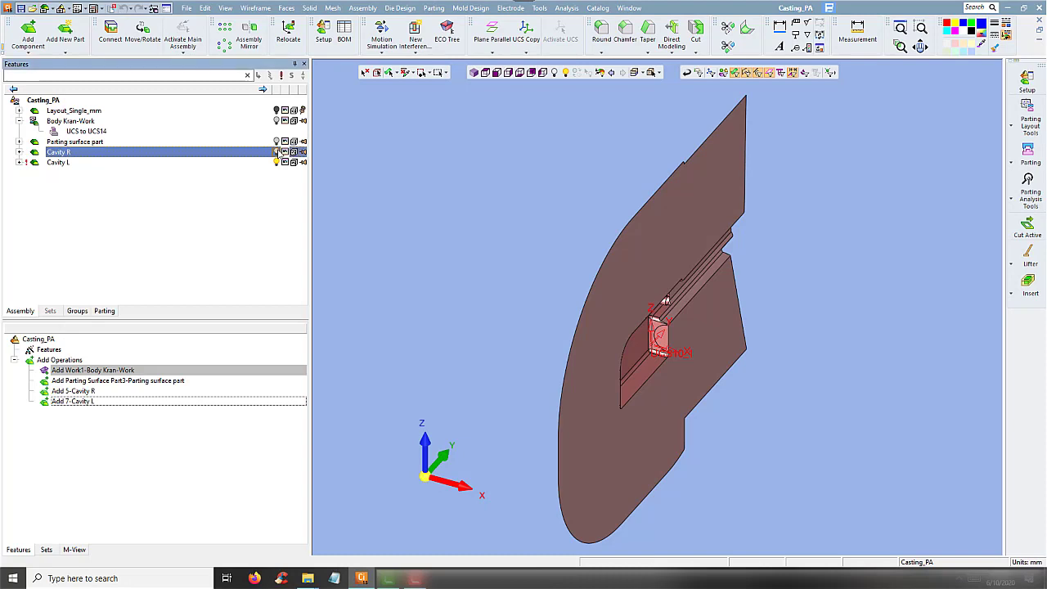
click(67, 162)
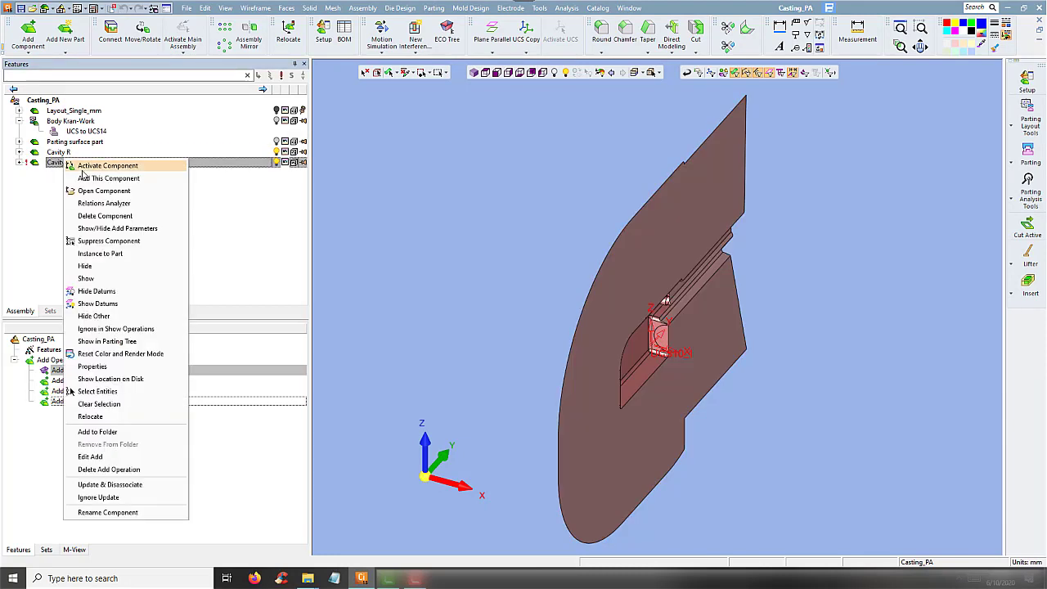
right_click(66, 162)
click(122, 485)
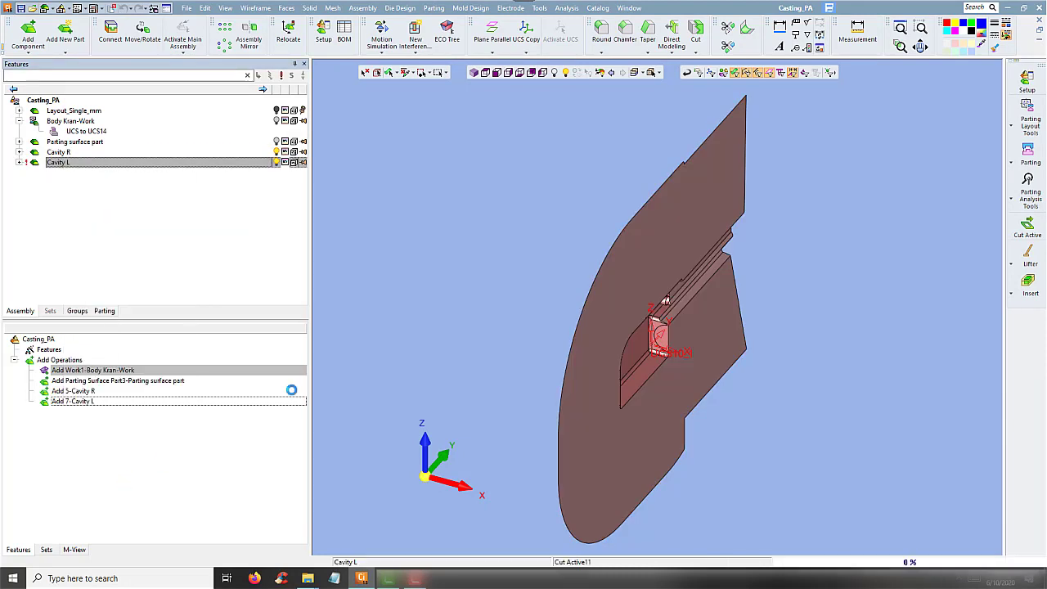
click(276, 163)
click(278, 153)
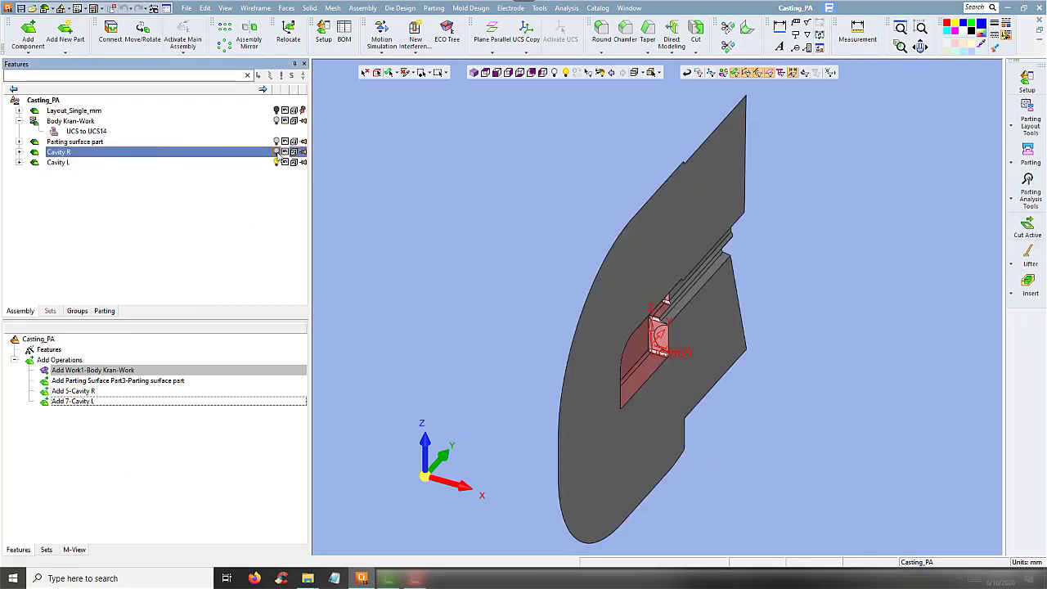
click(112, 312)
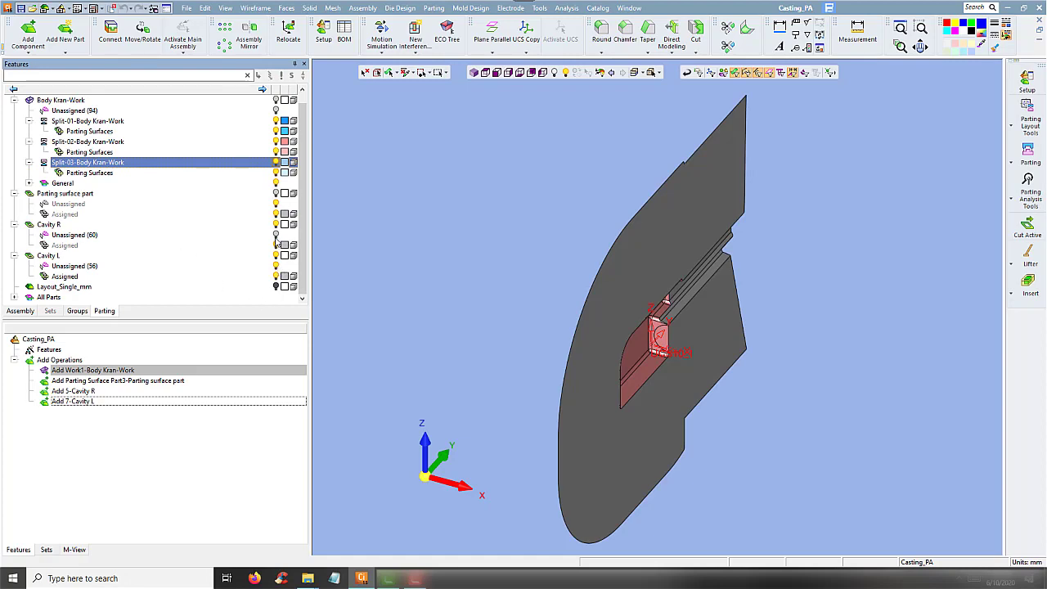
Inspect Cavity R's unassigned geometry and toggle Cavity L's visibility in the assembly tree
click(275, 235)
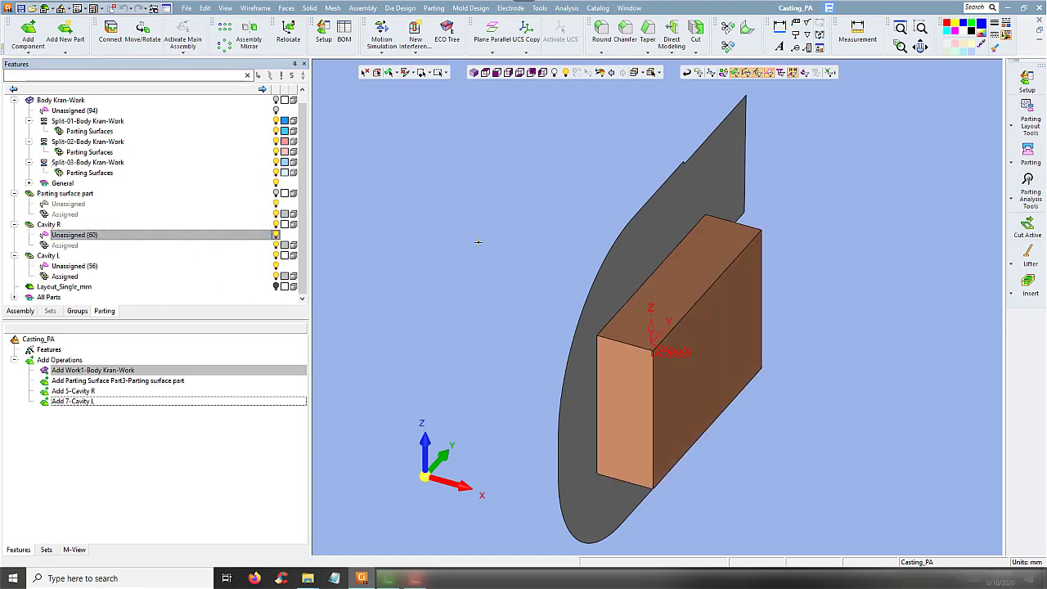
middle_drag(480, 238, 564, 270)
click(31, 313)
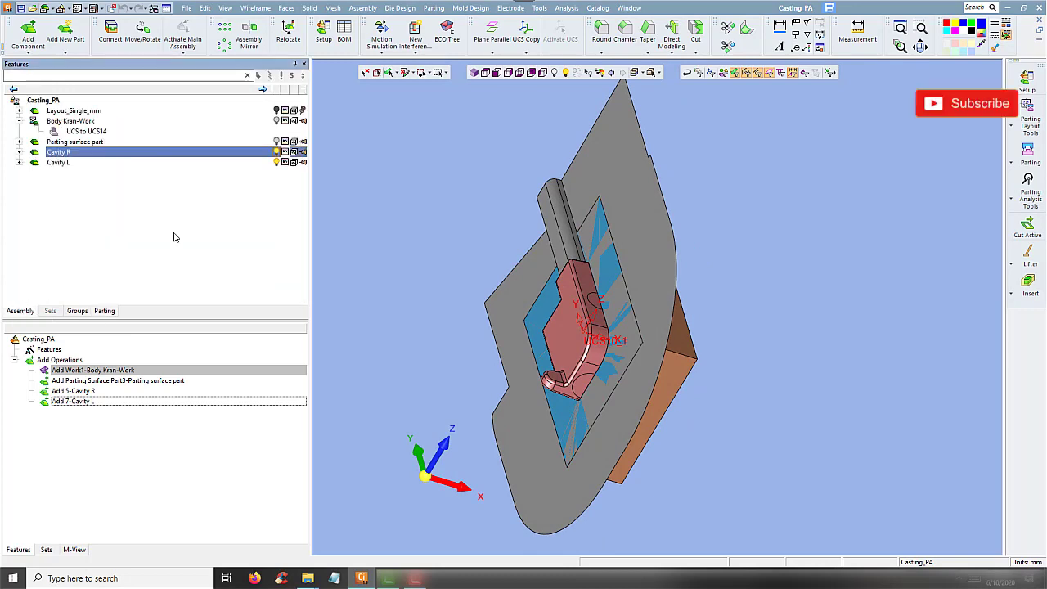
click(277, 163)
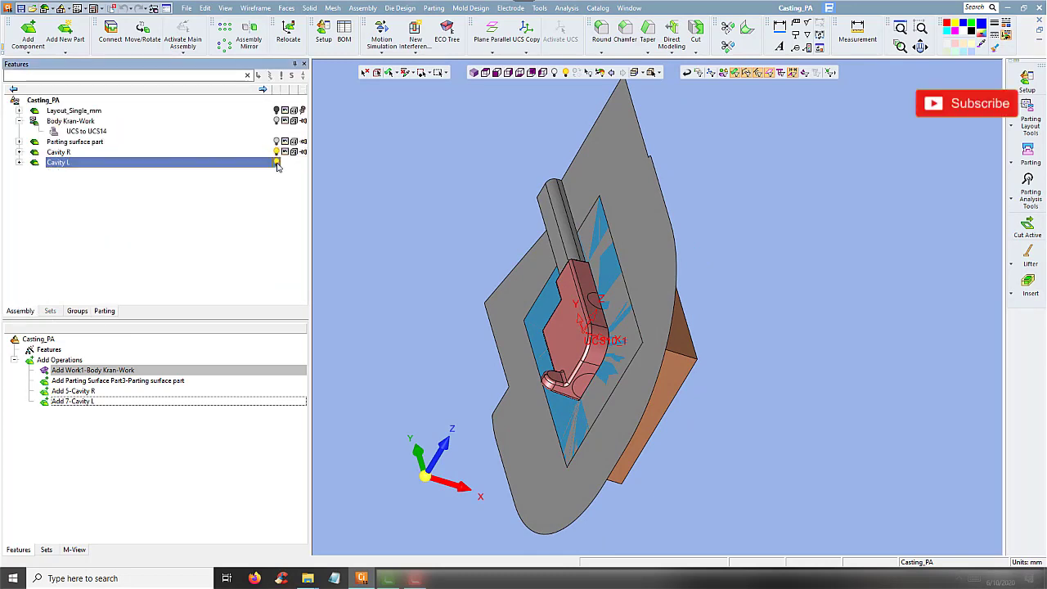
click(276, 162)
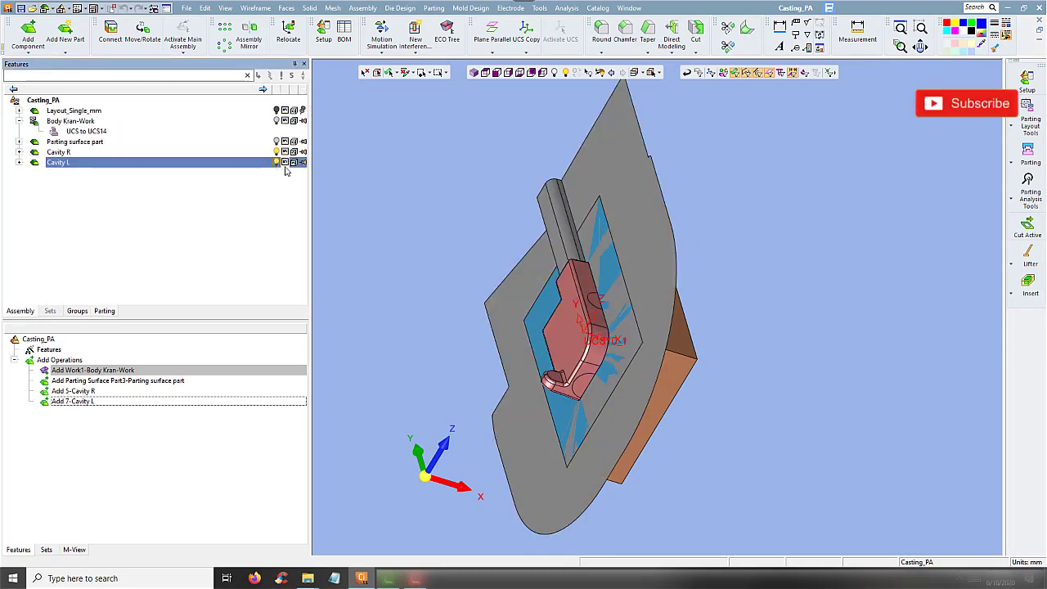
click(285, 166)
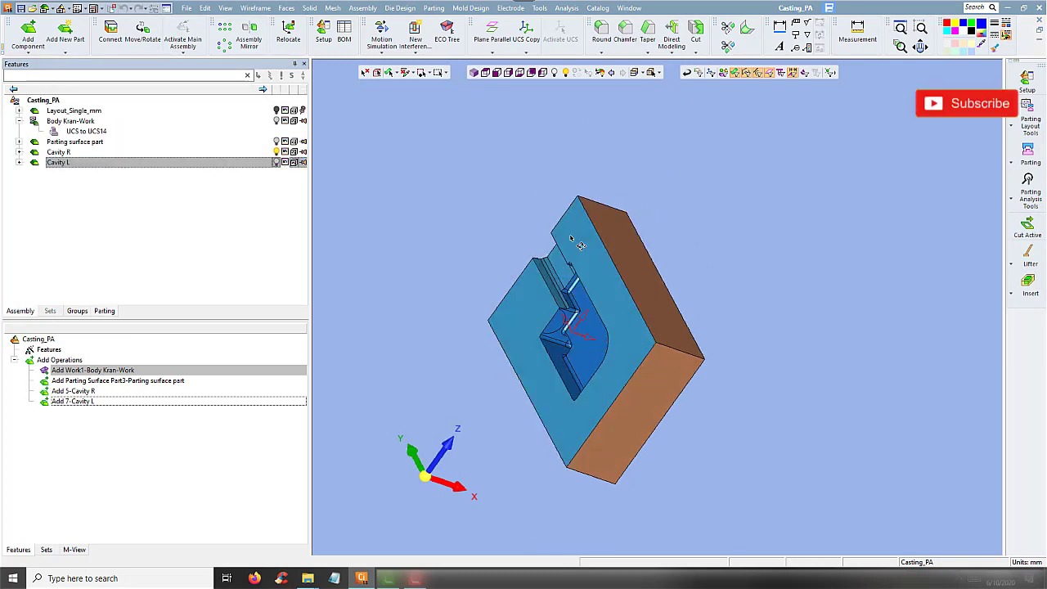
click(276, 163)
Hide the Cavity R block and make Cavity L the active part
click(276, 152)
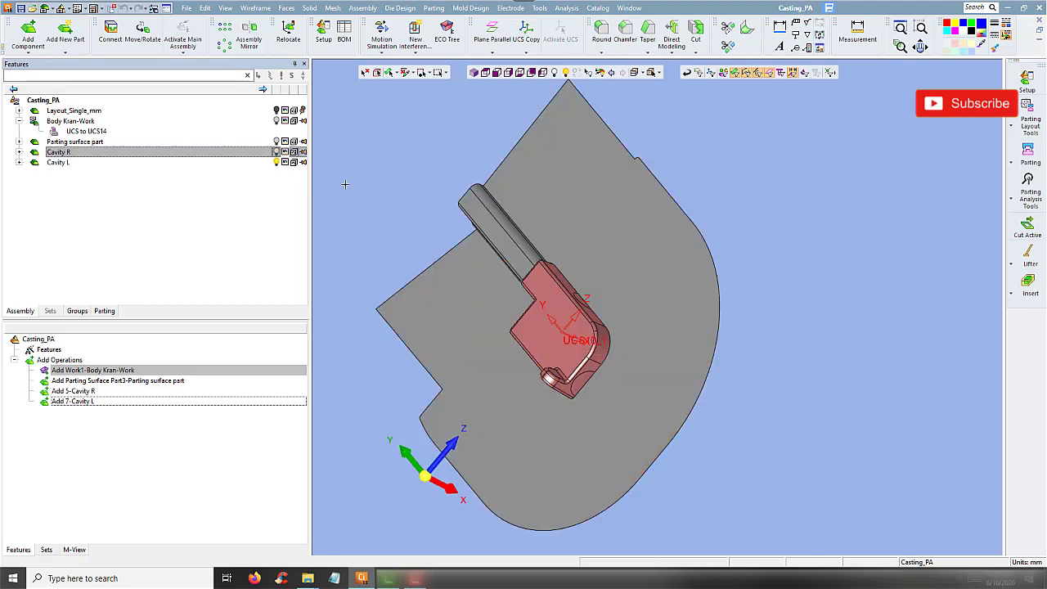
mouse_move(336, 182)
middle_down()
mouse_move(491, 256)
mouse_move(722, 302)
middle_up()
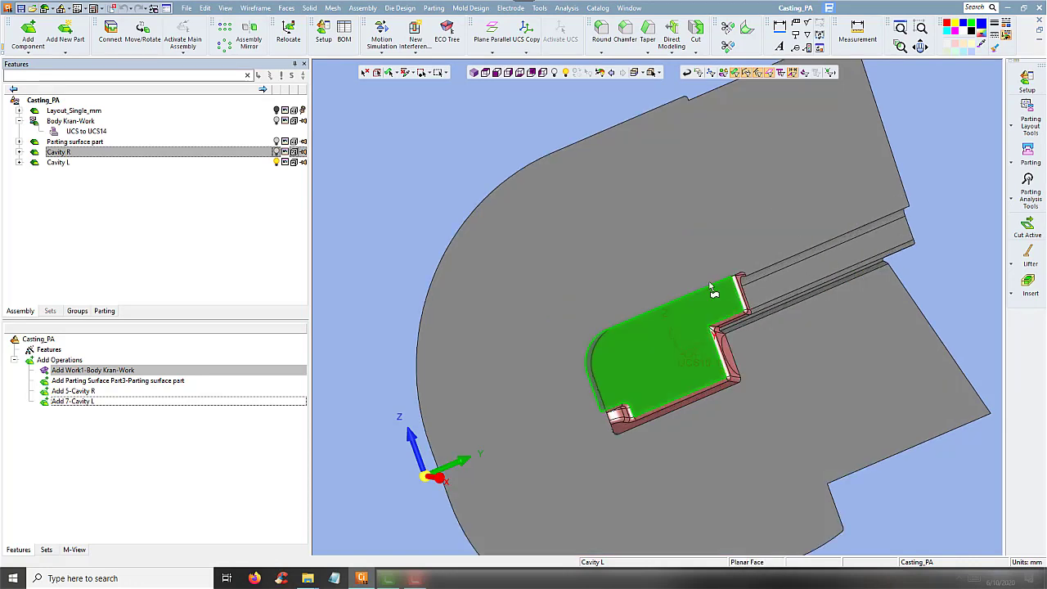
click(277, 152)
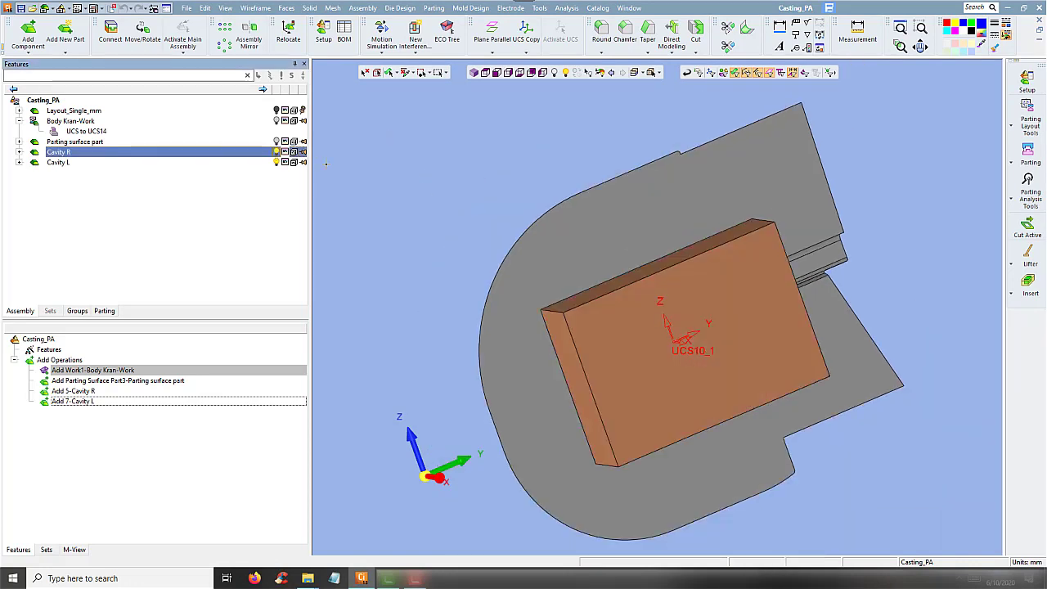
click(278, 152)
click(138, 163)
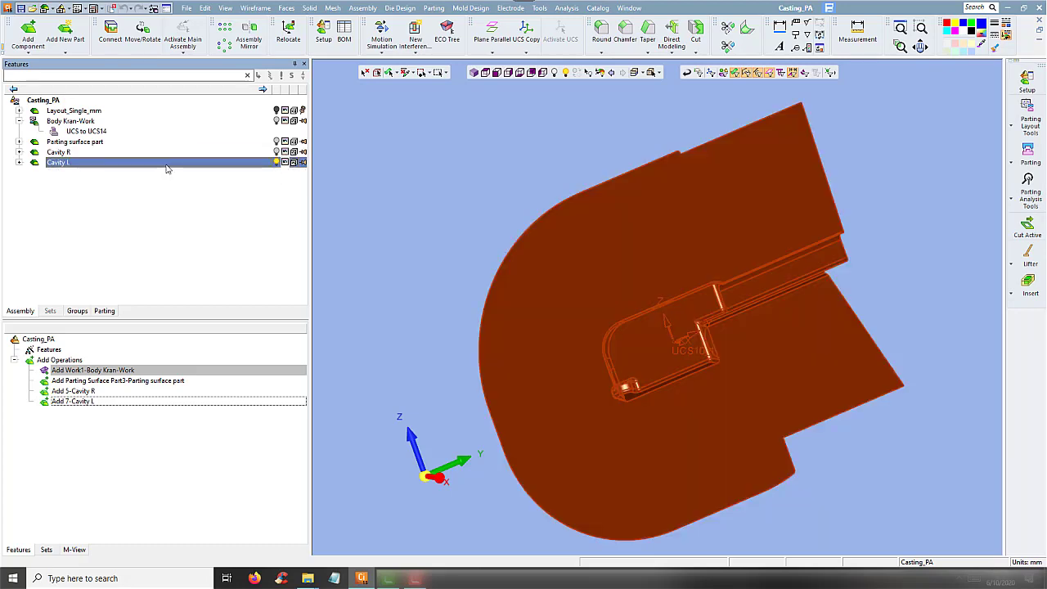
click(332, 171)
double_click(178, 158)
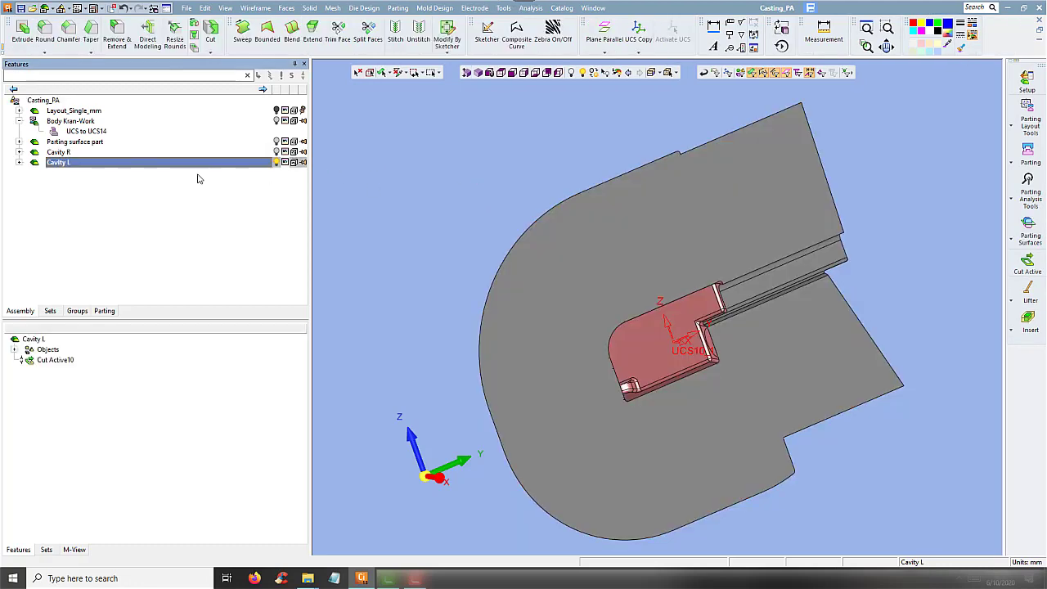
Start a new sketch in Cavity L on the core's top face
click(486, 33)
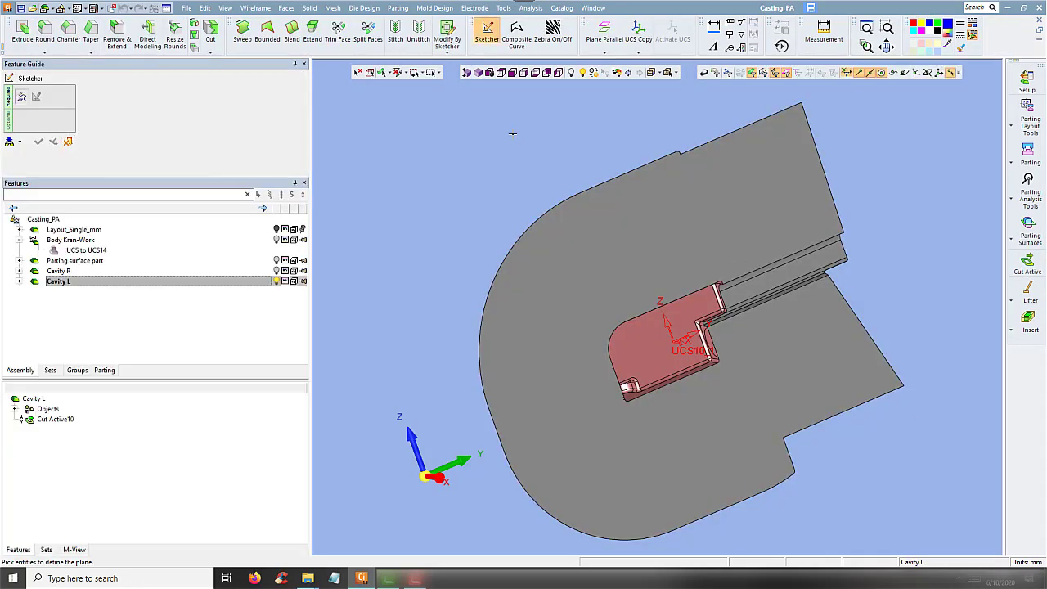
click(25, 97)
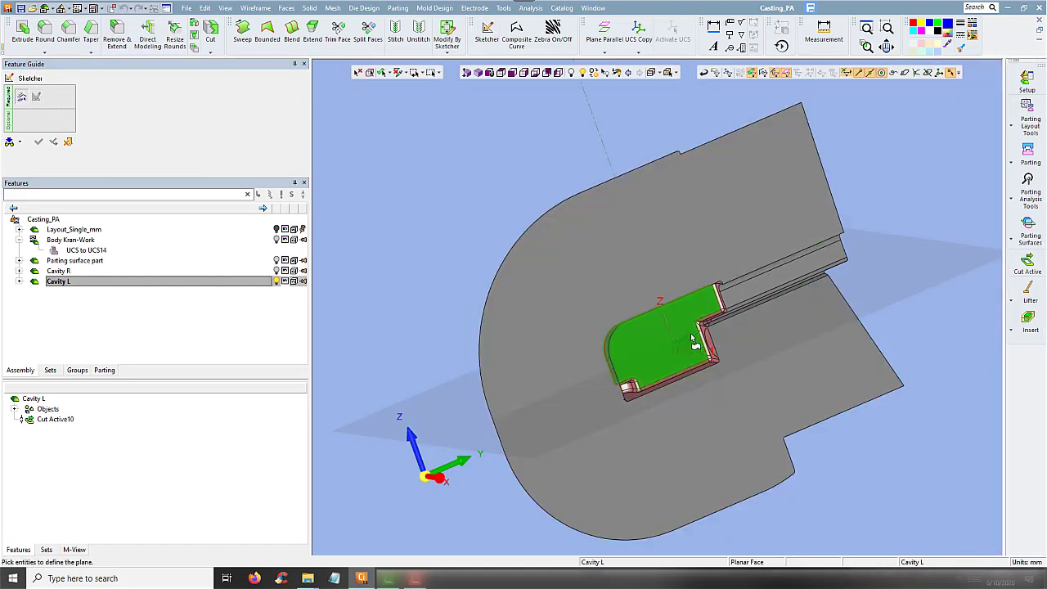
click(694, 342)
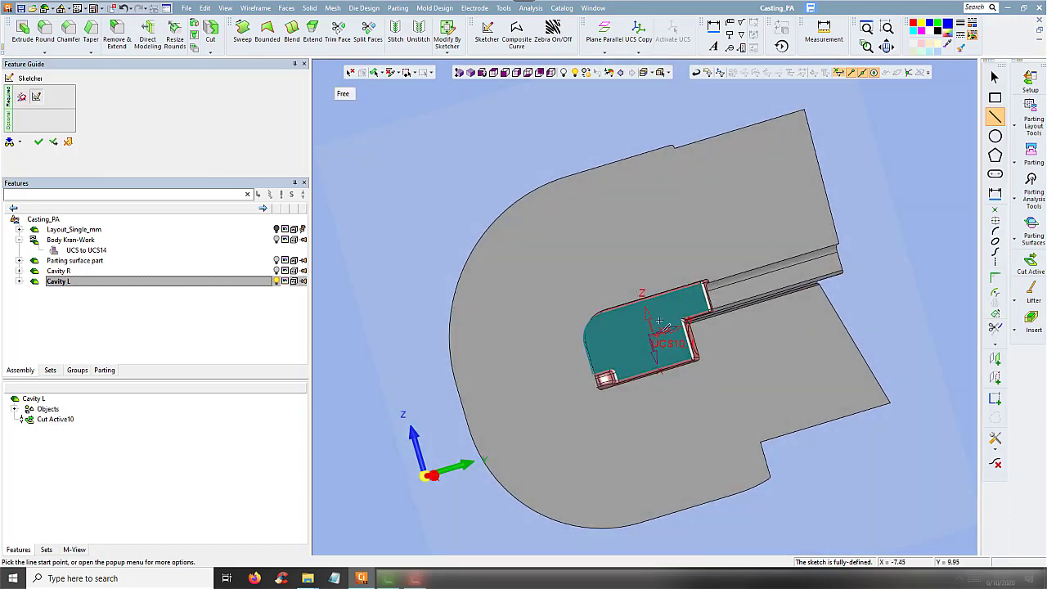
click(21, 97)
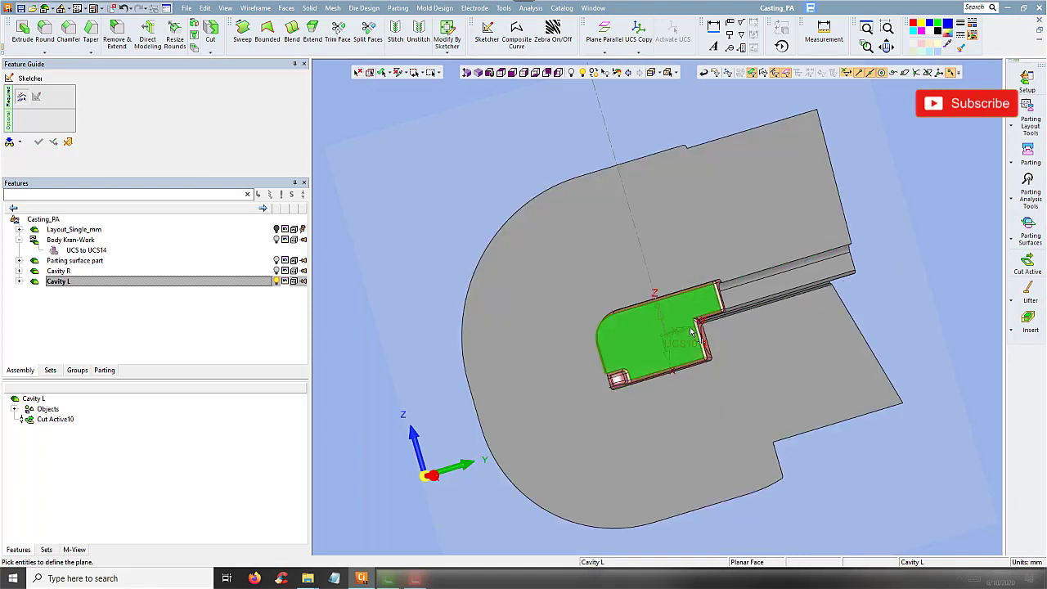
click(628, 300)
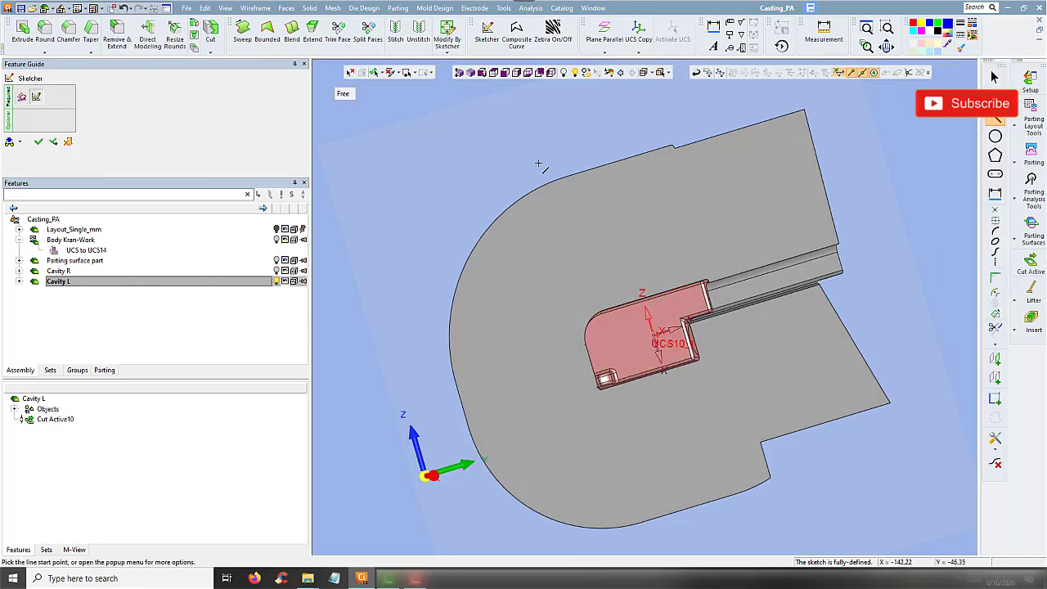
Draw a rectangle around the pocket and dimension it 175 by 120
click(517, 73)
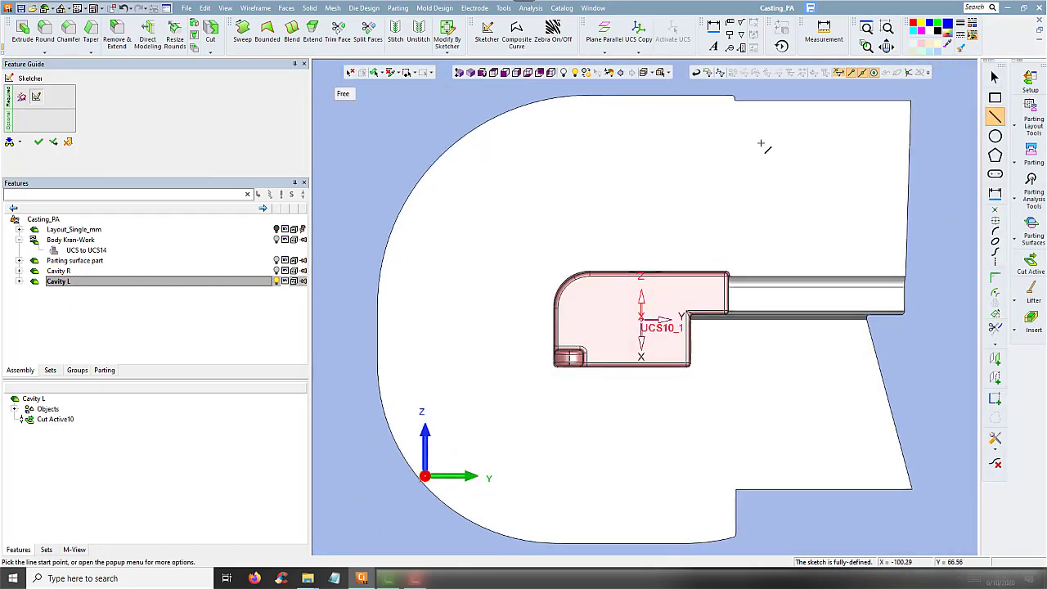
click(995, 97)
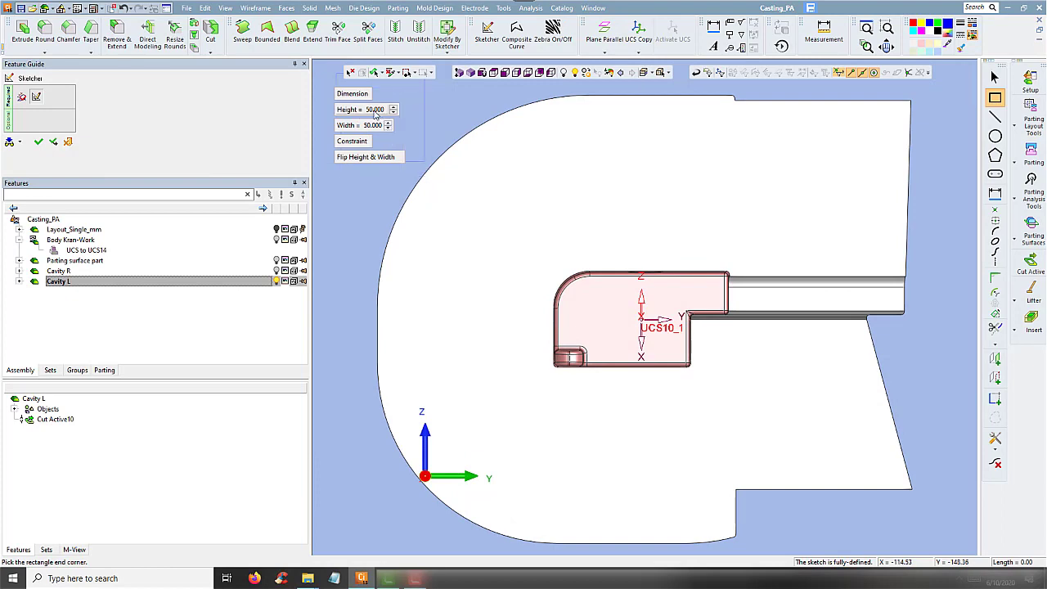
click(642, 320)
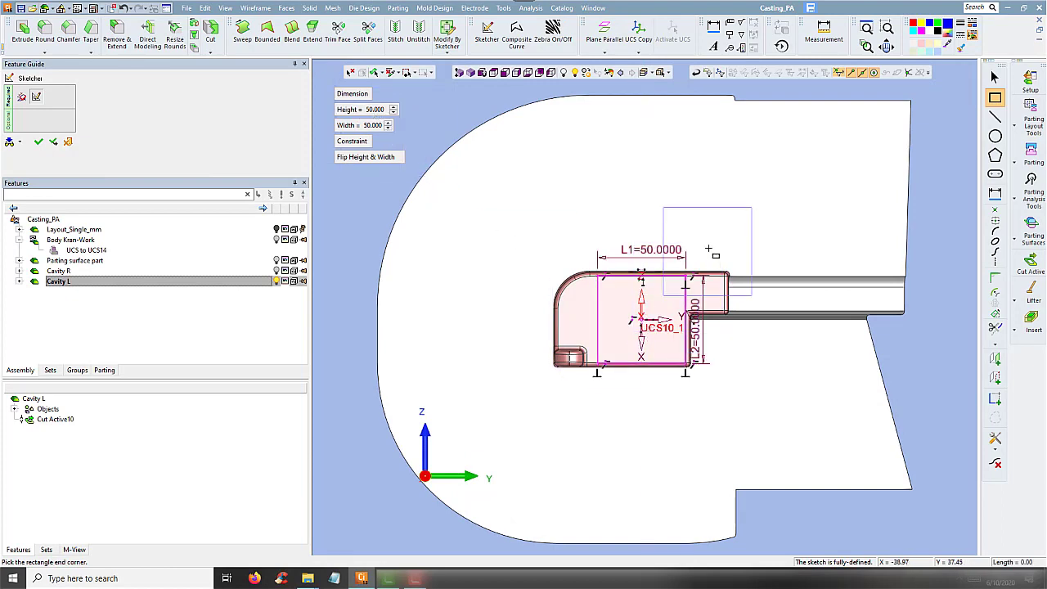
drag(683, 258, 754, 259)
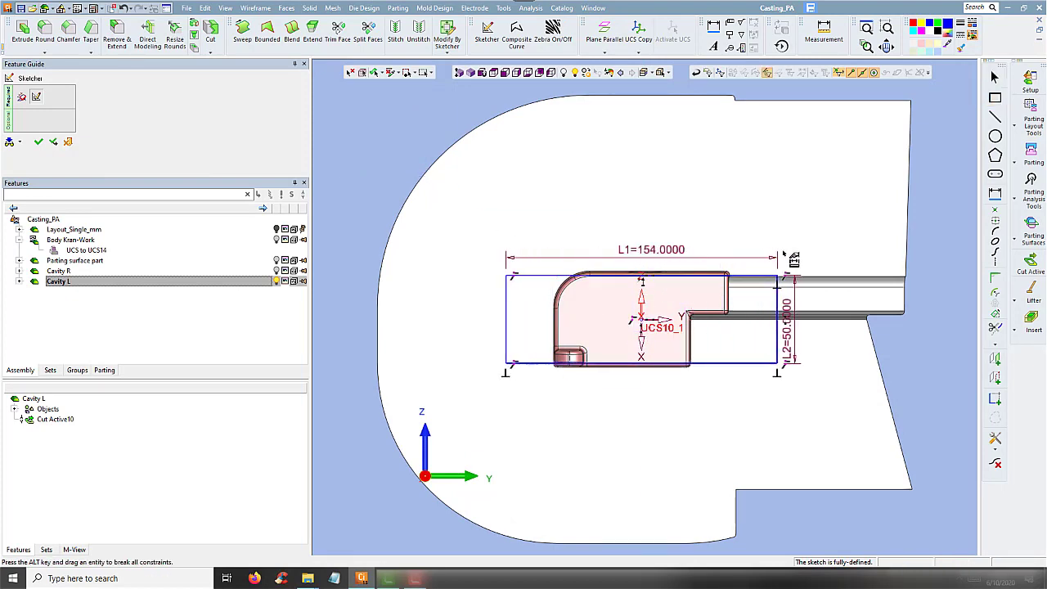
double_click(662, 252)
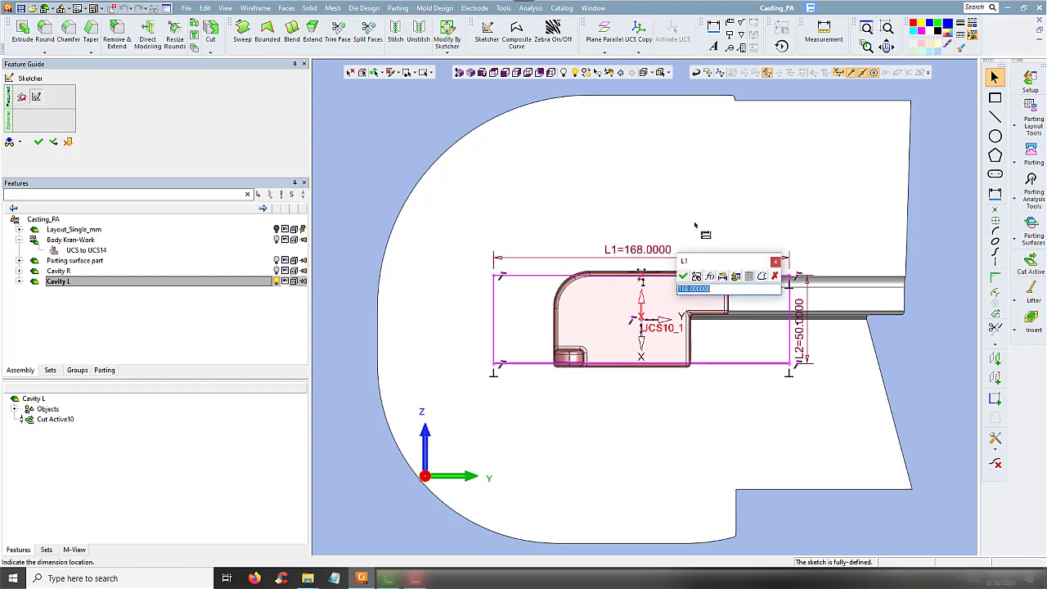
text(175)
key(Return)
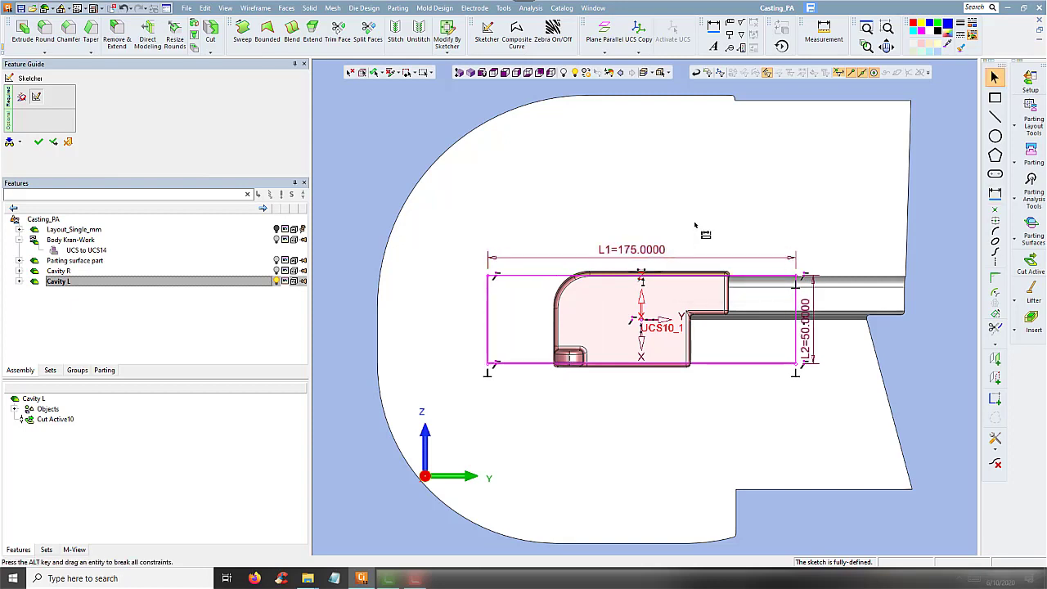
double_click(808, 343)
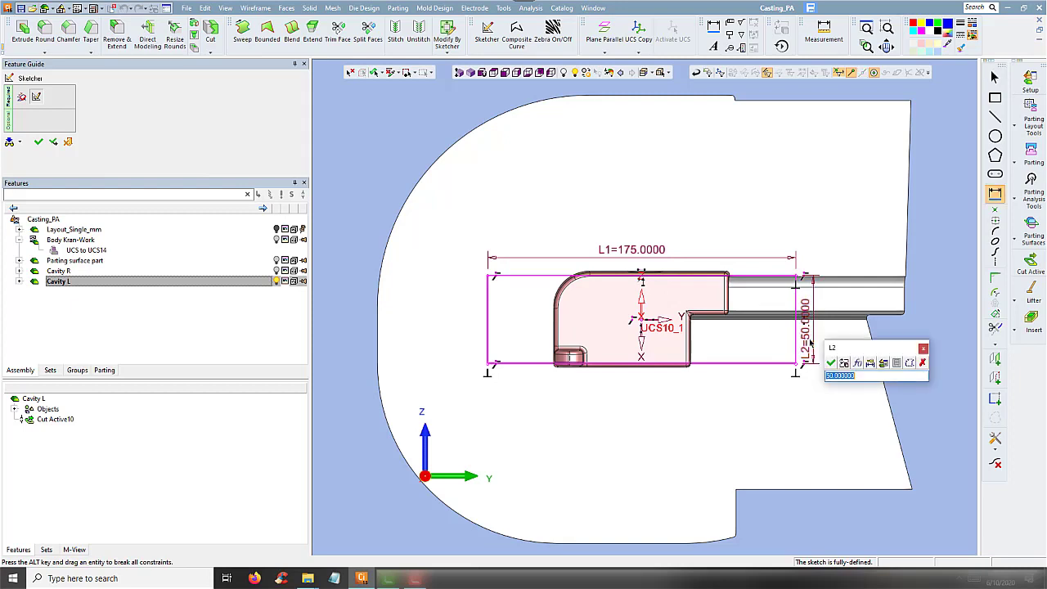
text(120)
key(Return)
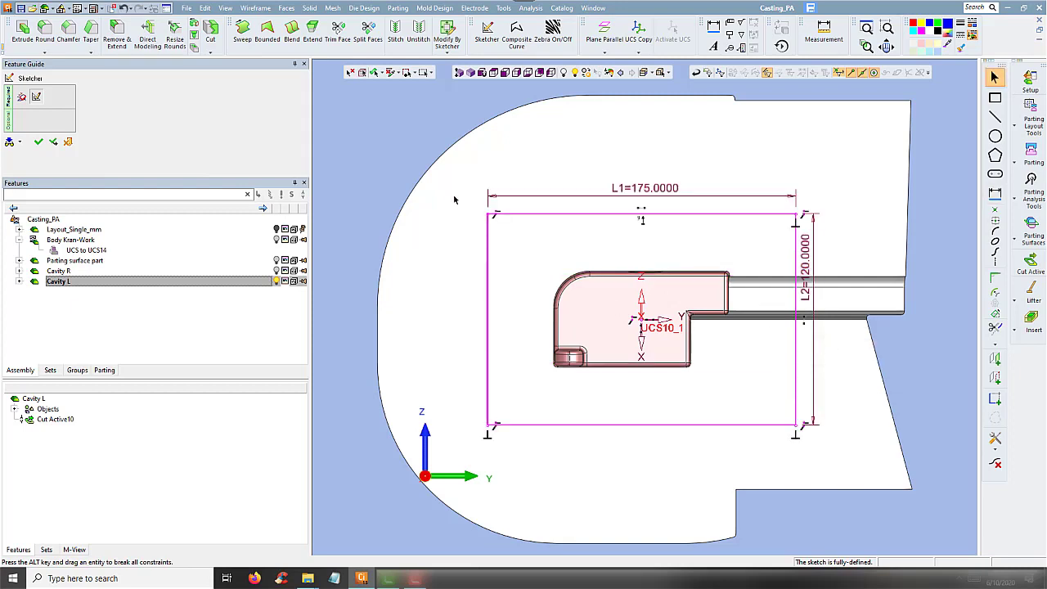
Preview the closed rectangle and exit the sketcher to create Sketcher15
right_click(416, 151)
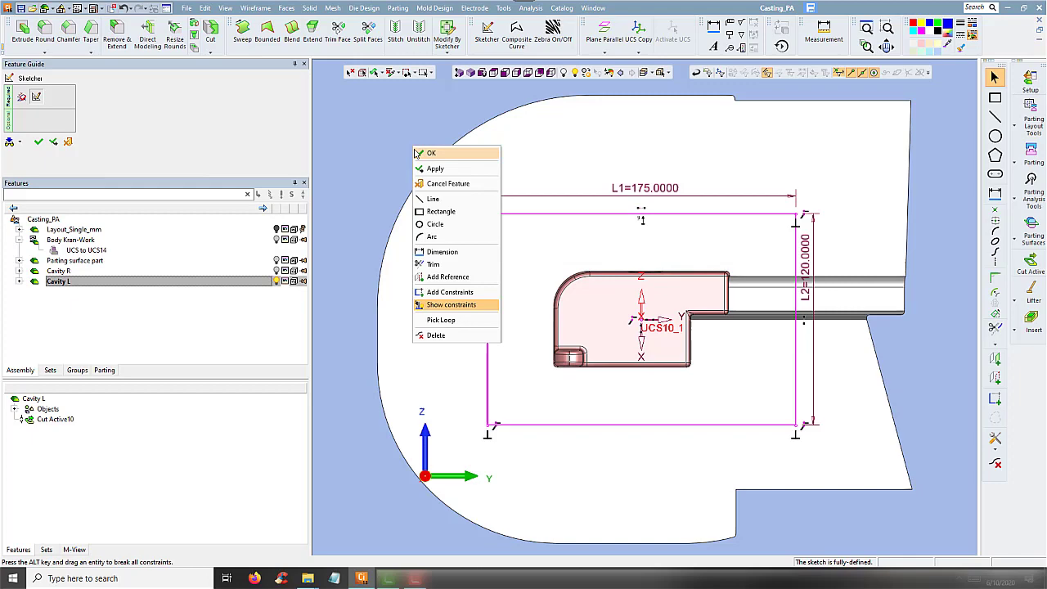
click(276, 273)
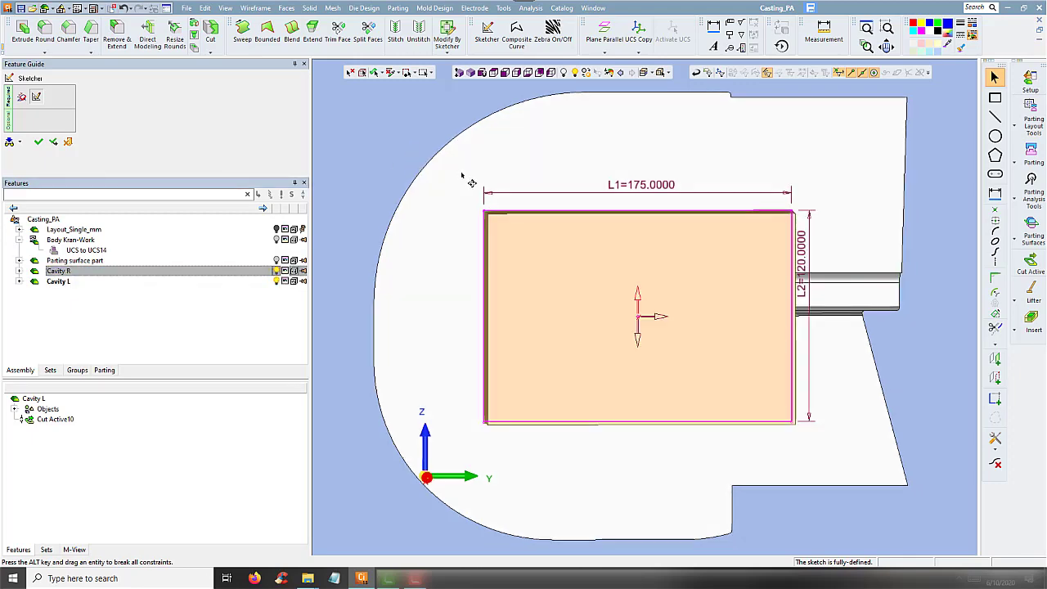
middle_drag(439, 172, 349, 205)
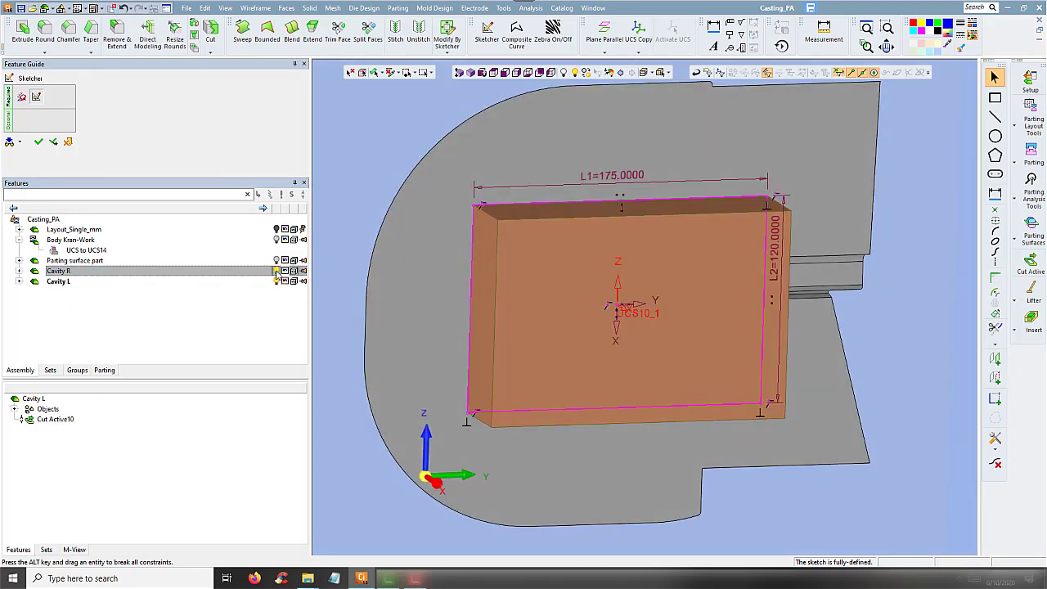
right_click(426, 154)
click(434, 159)
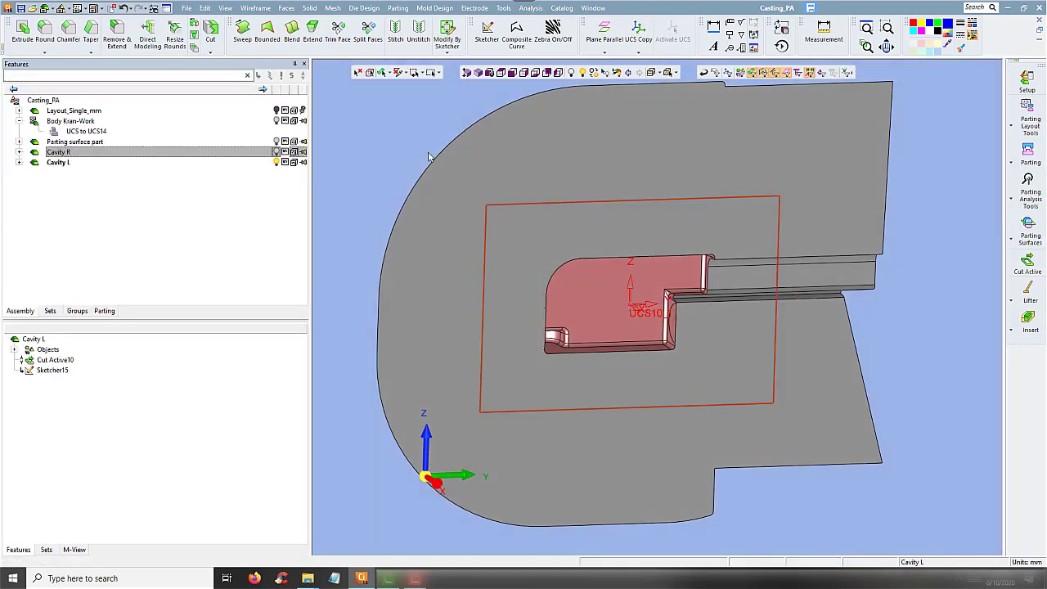
Extrude the rectangle sketch 60 mm mid-plane into a block (Extrude16)
click(309, 8)
click(309, 8)
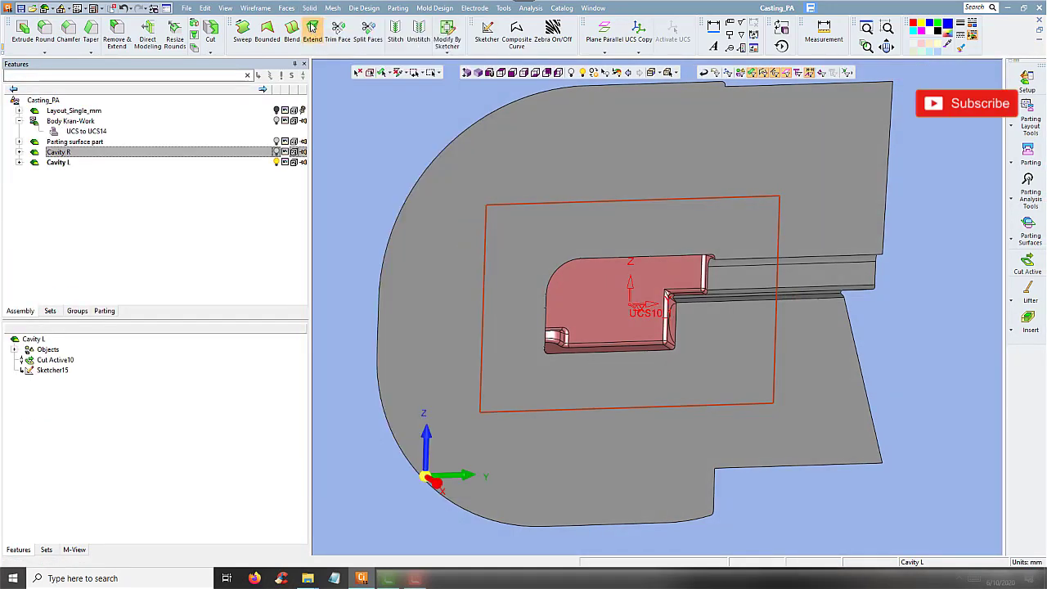
click(309, 8)
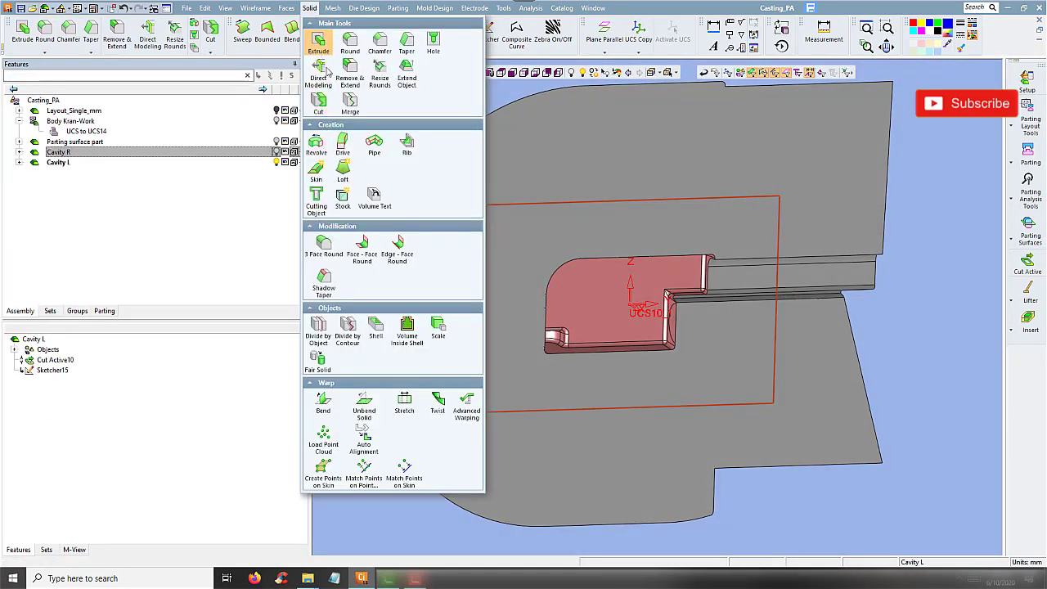
click(319, 41)
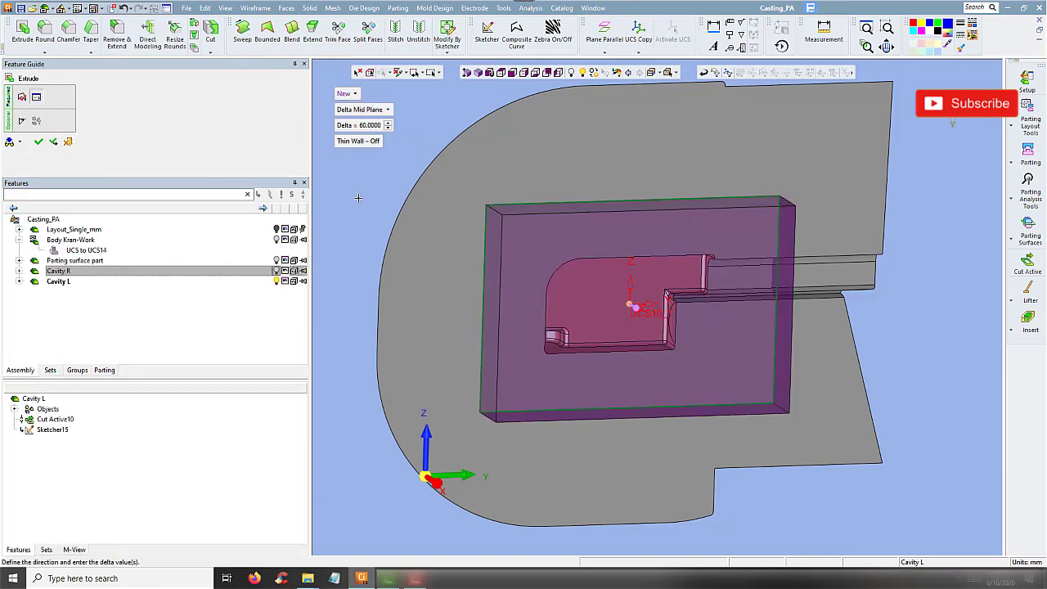
right_drag(358, 197, 427, 217)
middle_click(417, 228)
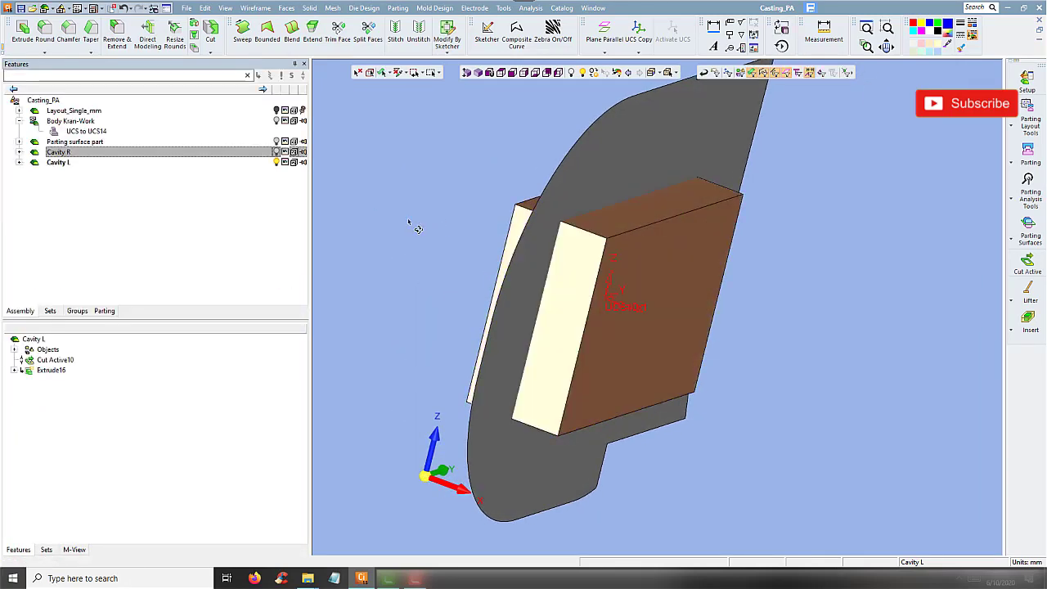
middle_drag(417, 228, 384, 180)
Cut Cavity L with the block, keeping the block portion (Cut17)
click(310, 8)
key(Escape)
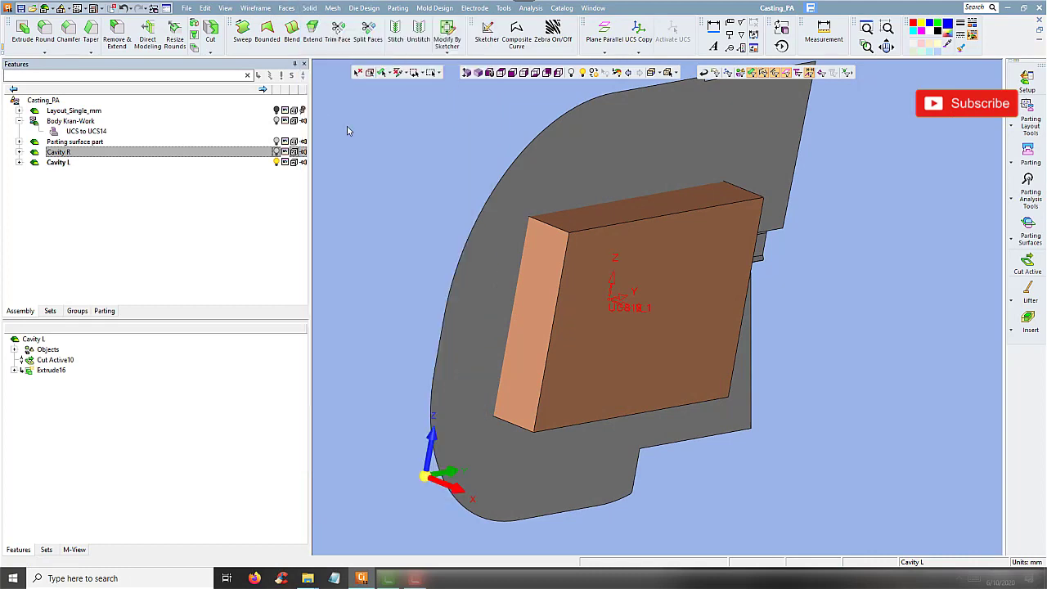
click(622, 266)
middle_click(537, 170)
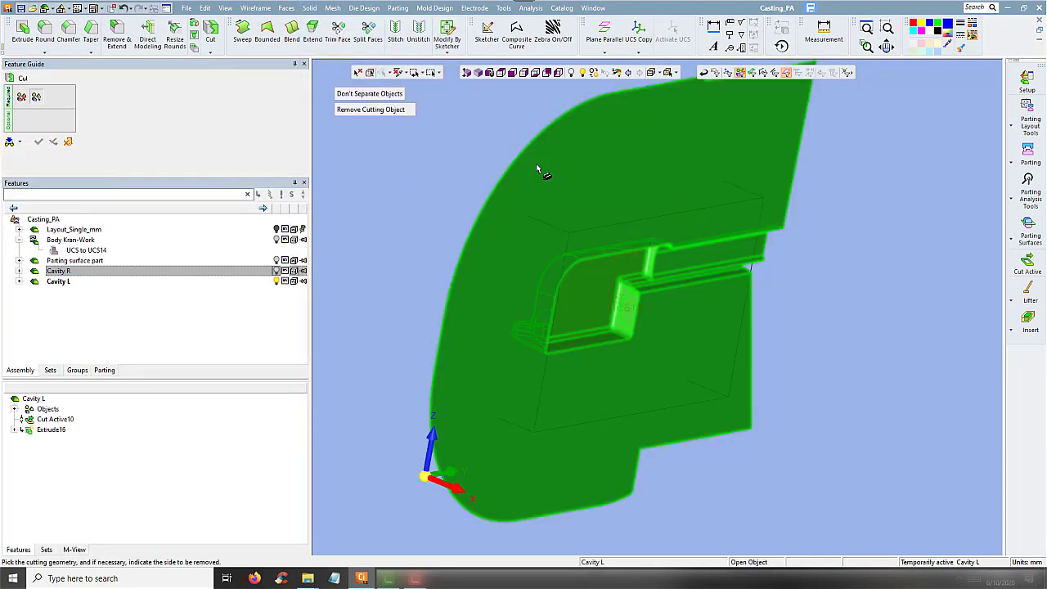
middle_drag(486, 191, 513, 187)
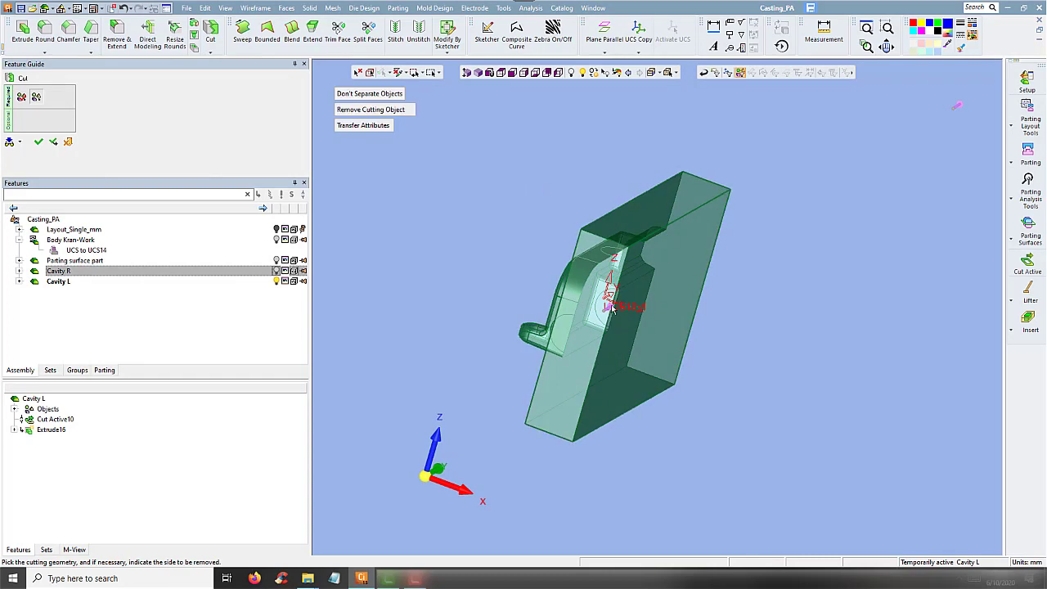
middle_drag(784, 307, 753, 294)
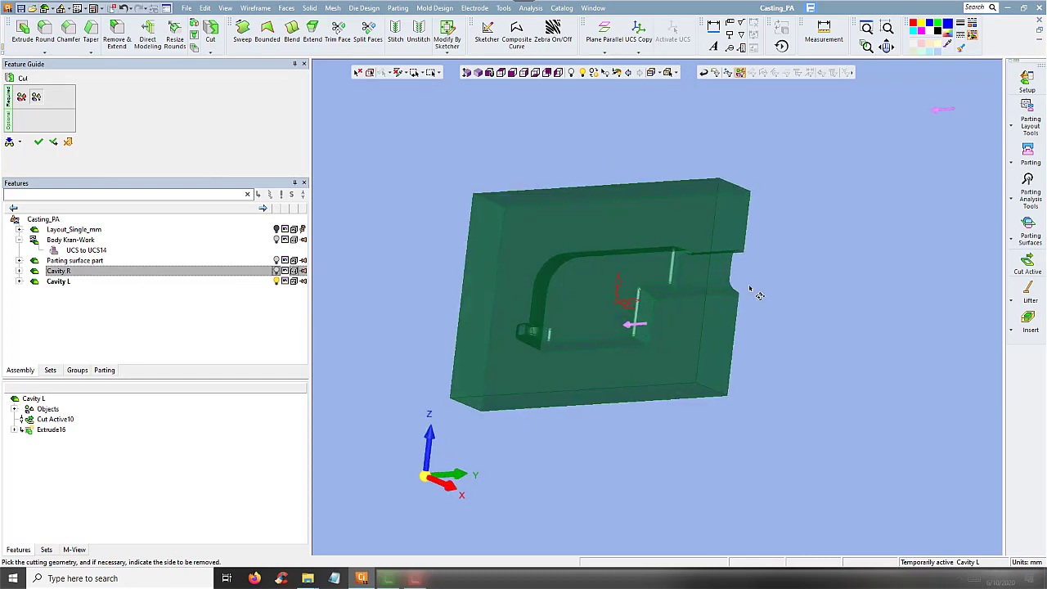
click(568, 132)
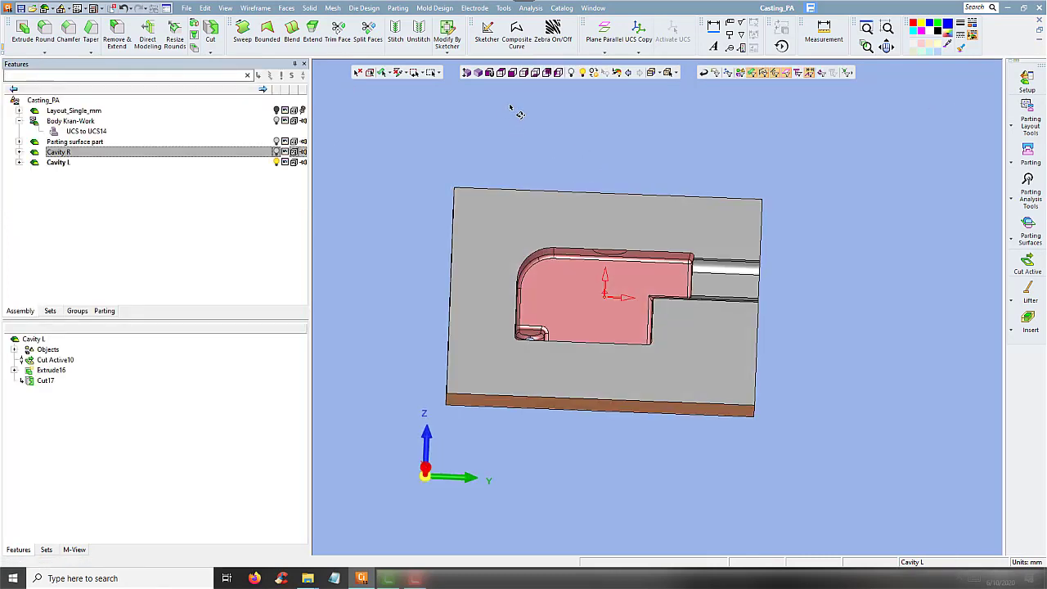
Edit Extrude16 and raise its mid-plane Delta from 60 to 80
scroll(548, 335, up, 5)
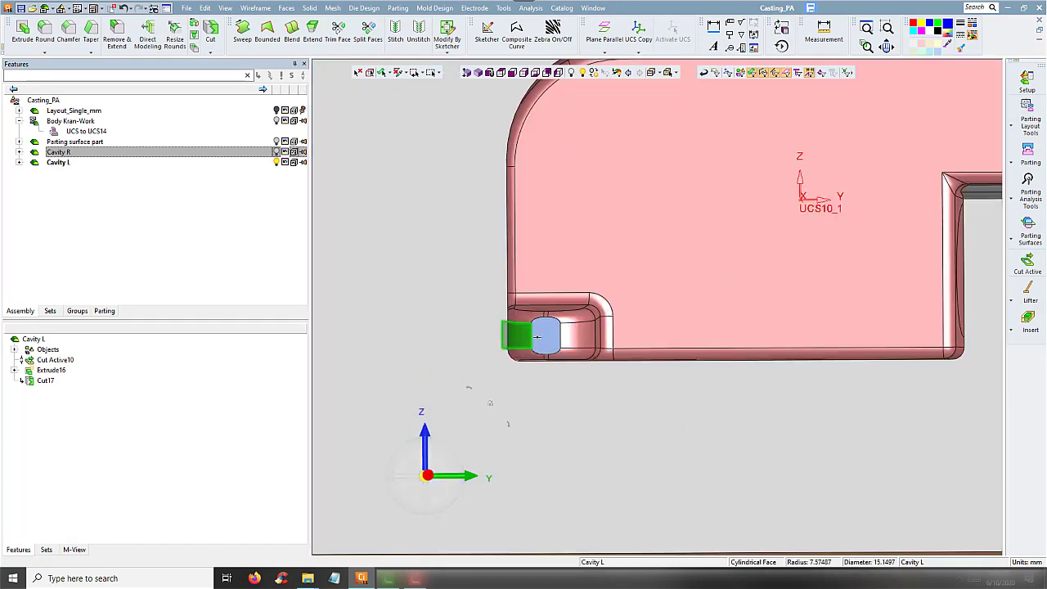
middle_drag(570, 336, 601, 342)
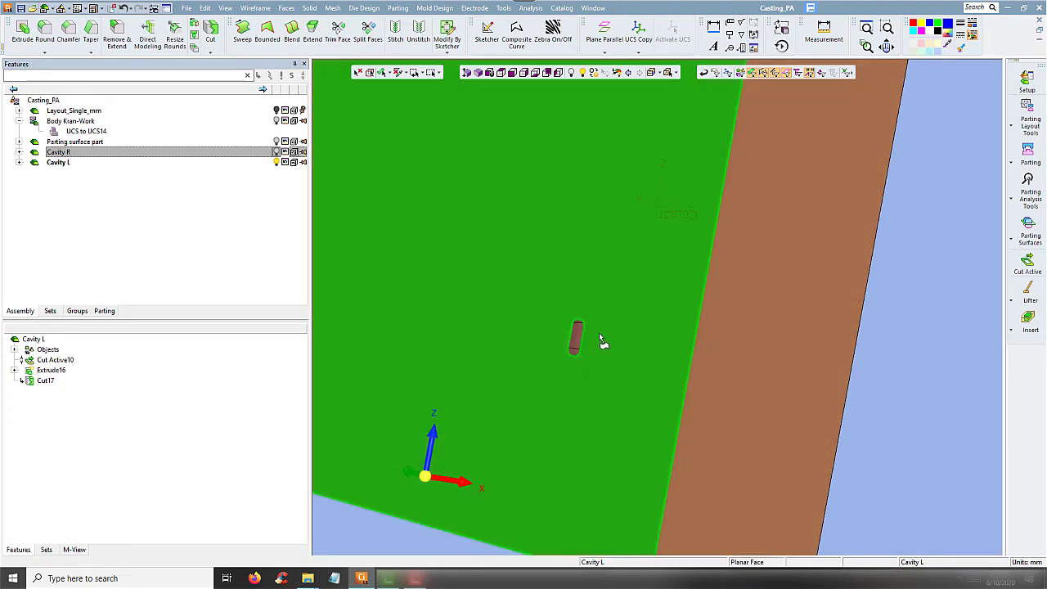
scroll(588, 319, down, 3)
middle_drag(615, 281, 572, 288)
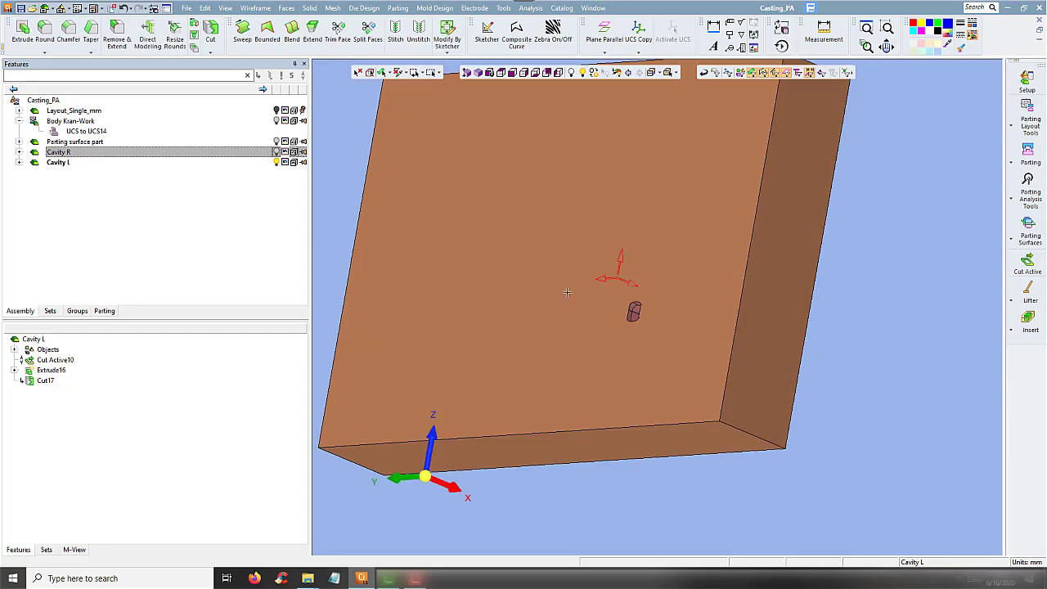
right_click(47, 374)
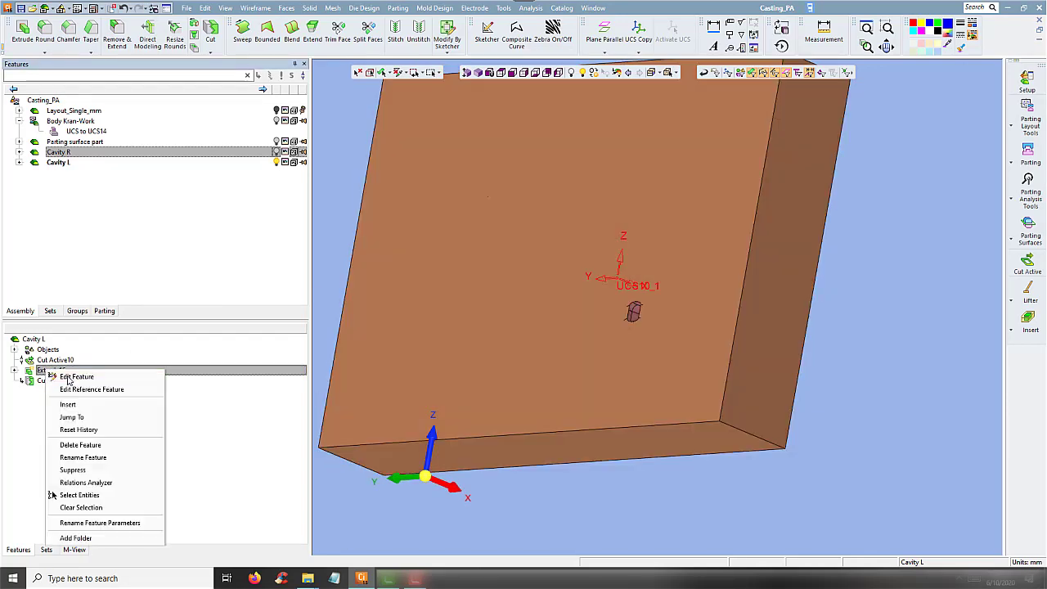
click(70, 381)
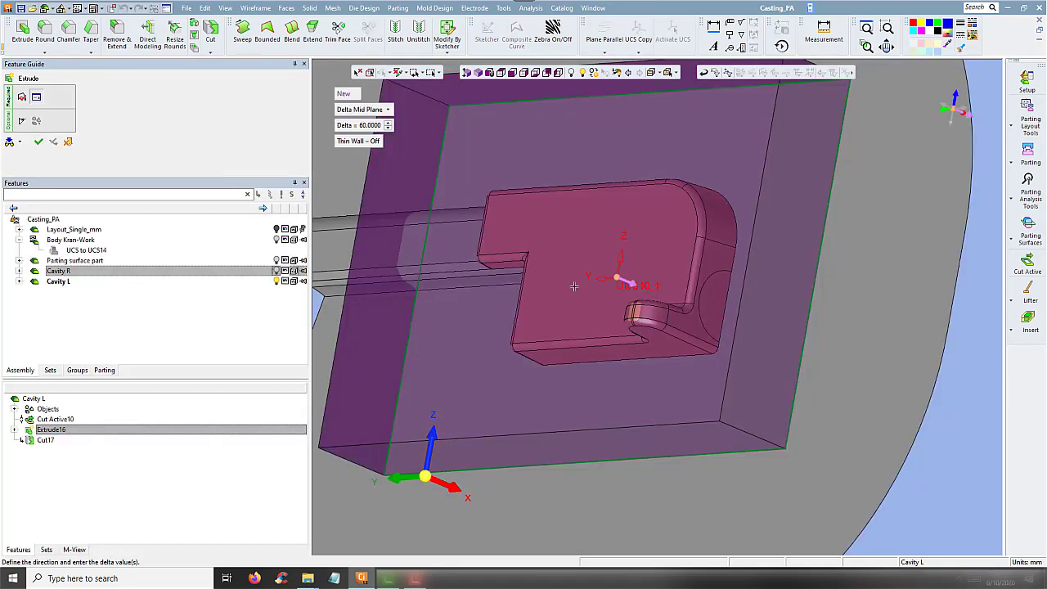
middle_drag(574, 286, 491, 245)
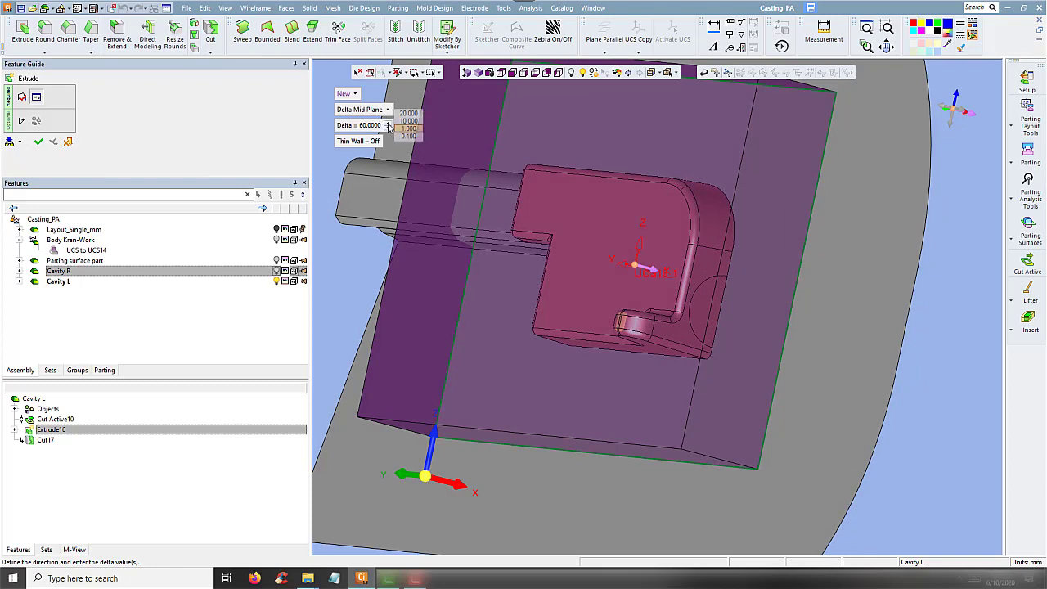
click(390, 123)
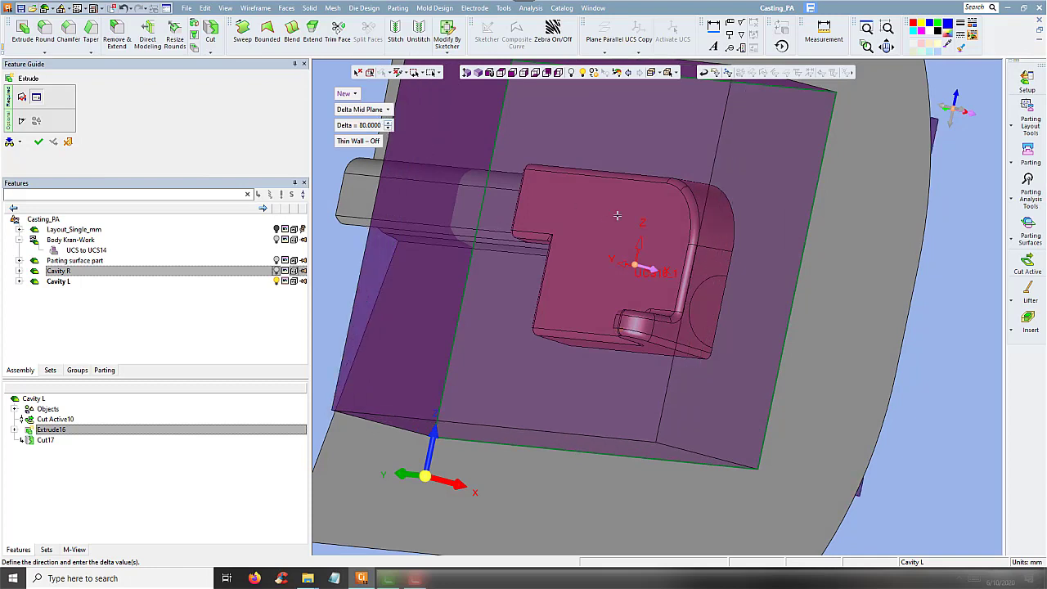
middle_drag(591, 228, 489, 198)
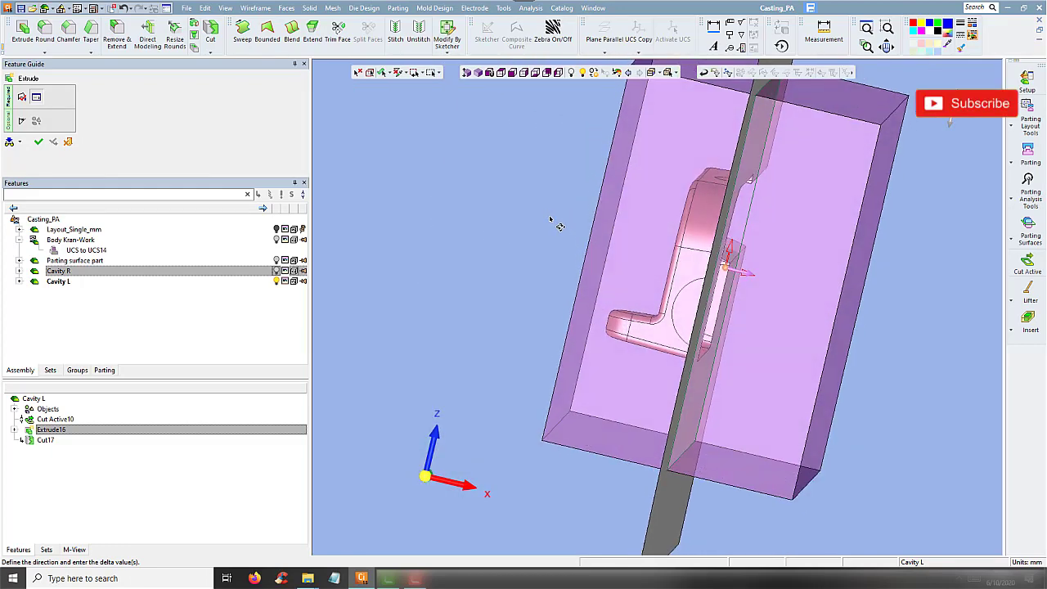
middle_click(489, 197)
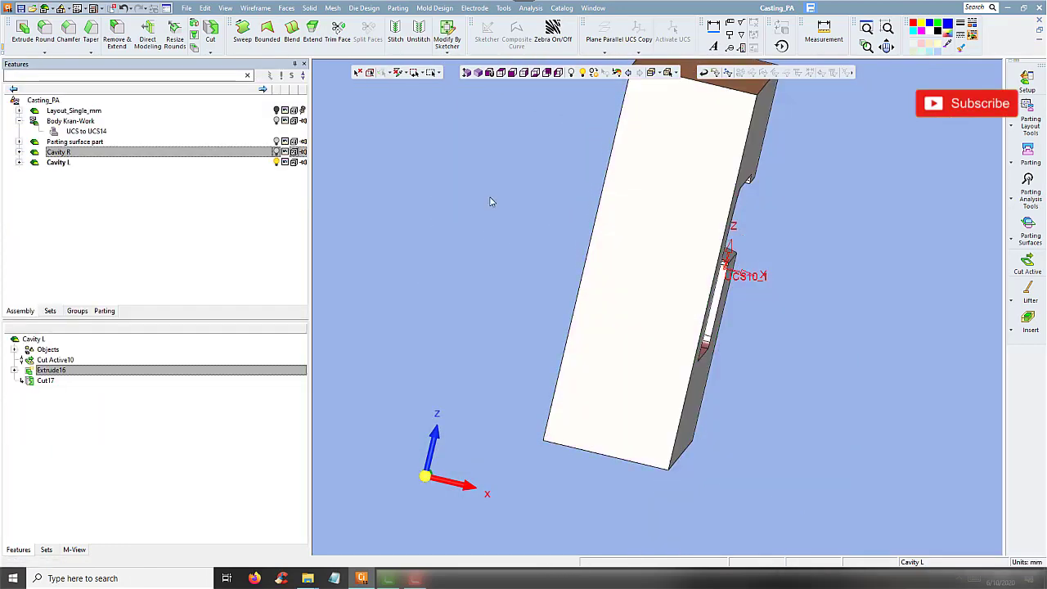
middle_drag(490, 199, 424, 192)
click(24, 145)
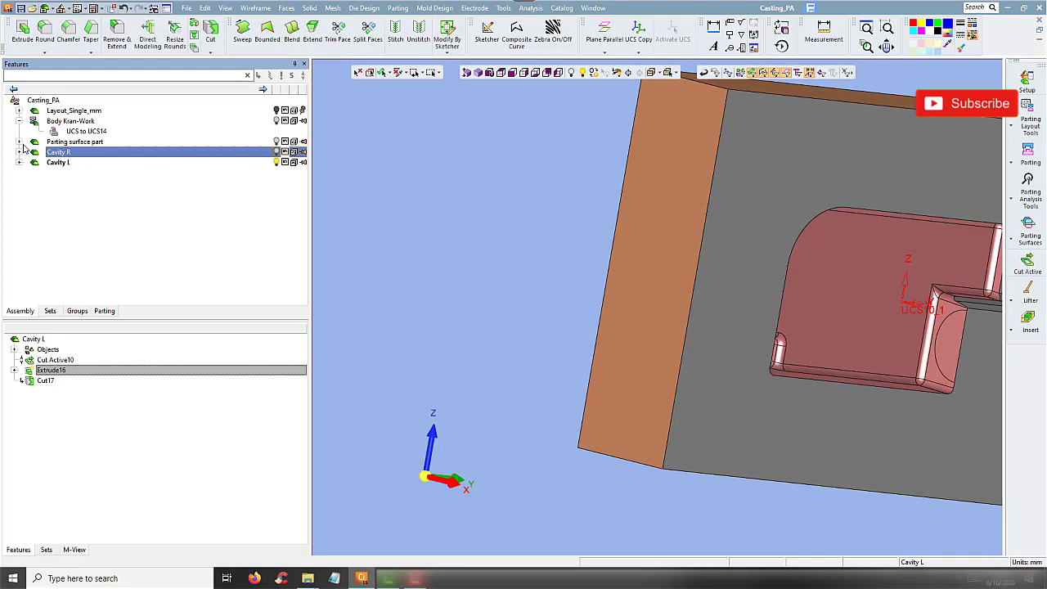
Activate Cavity R and change Extrude15's mid-plane Delta from 60 to 80
double_click(64, 153)
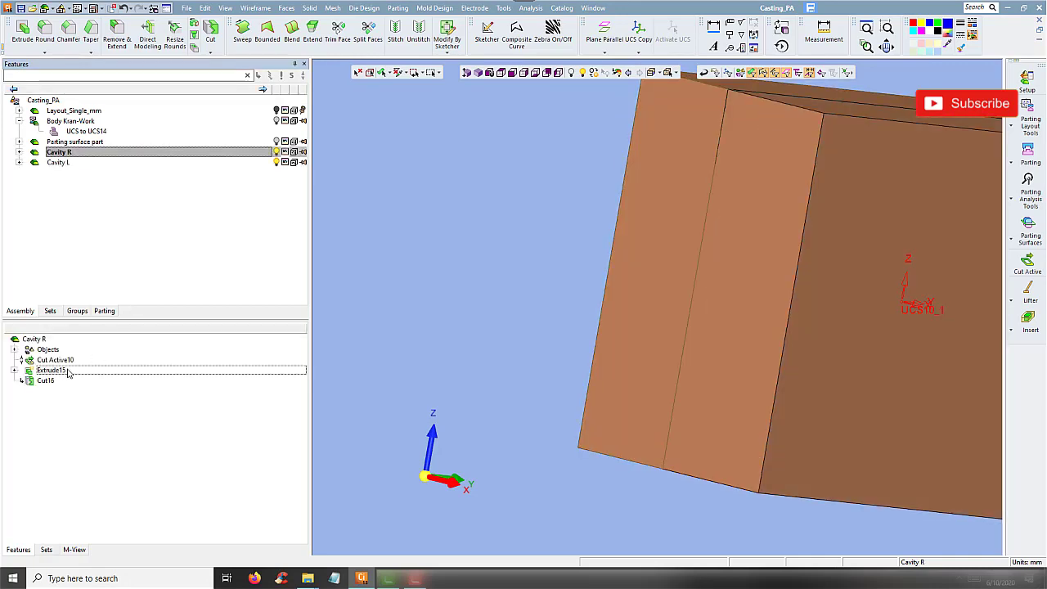
right_click(52, 372)
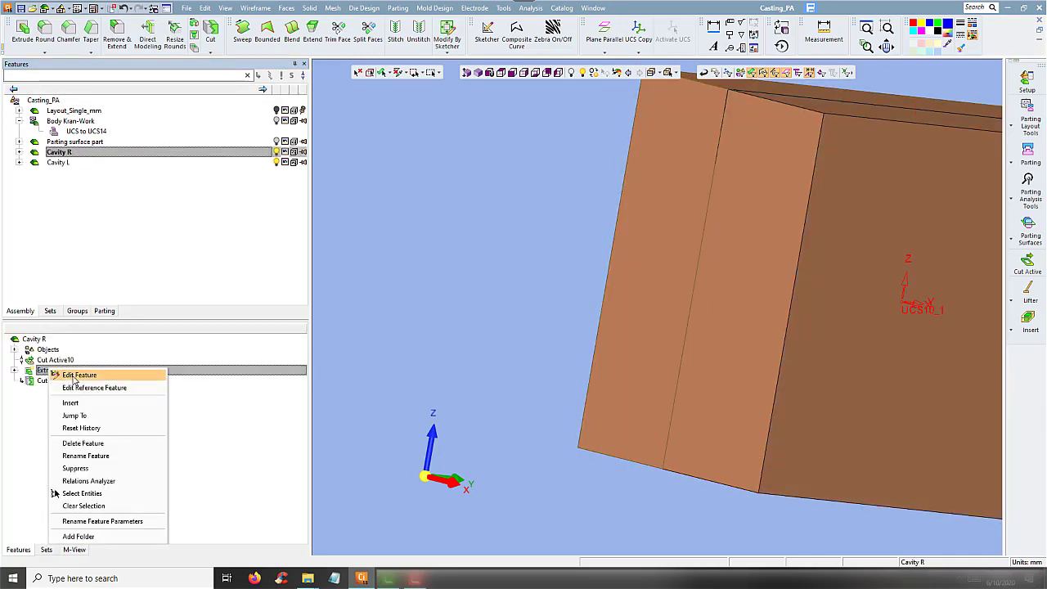
click(69, 375)
click(372, 126)
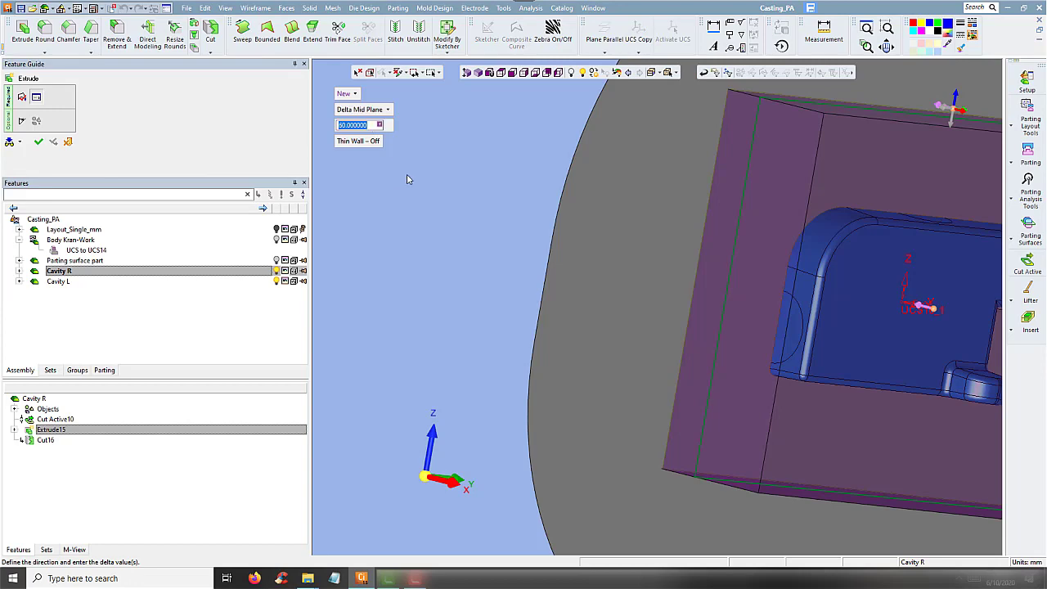
text(80)
key(Return)
right_click(408, 178)
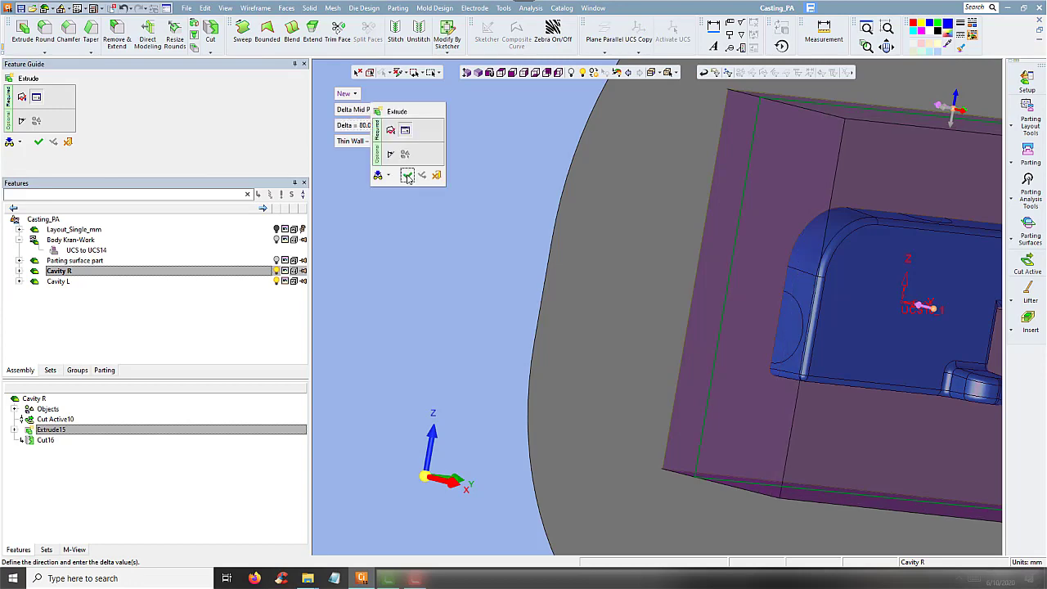
click(408, 171)
mouse_move(437, 191)
middle_down()
mouse_move(513, 239)
mouse_move(455, 295)
middle_up()
mouse_move(665, 306)
middle_down()
mouse_move(535, 322)
mouse_move(567, 329)
middle_up()
middle_drag(582, 283, 413, 213)
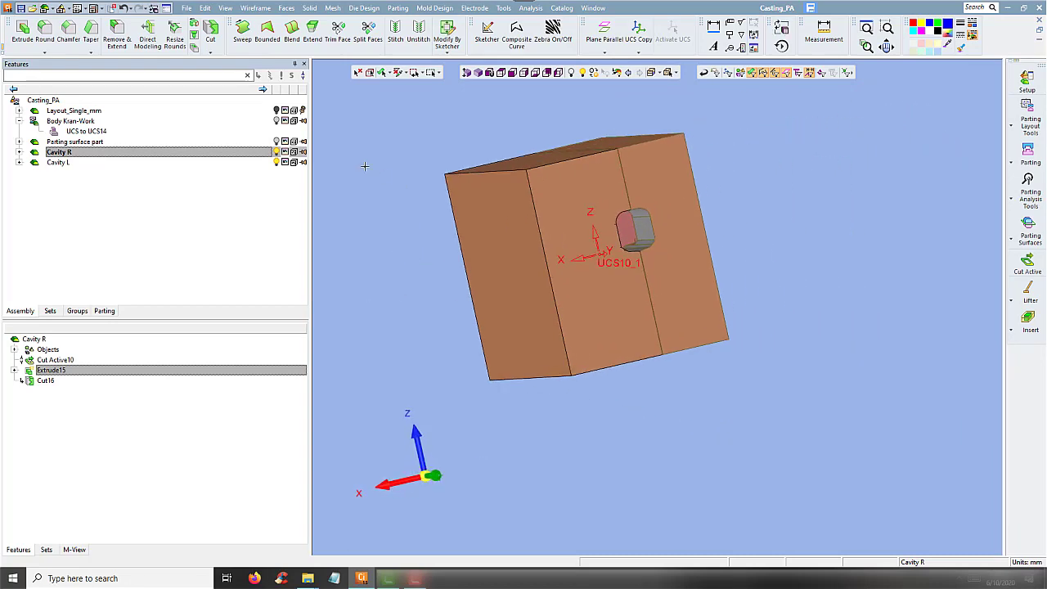
click(276, 157)
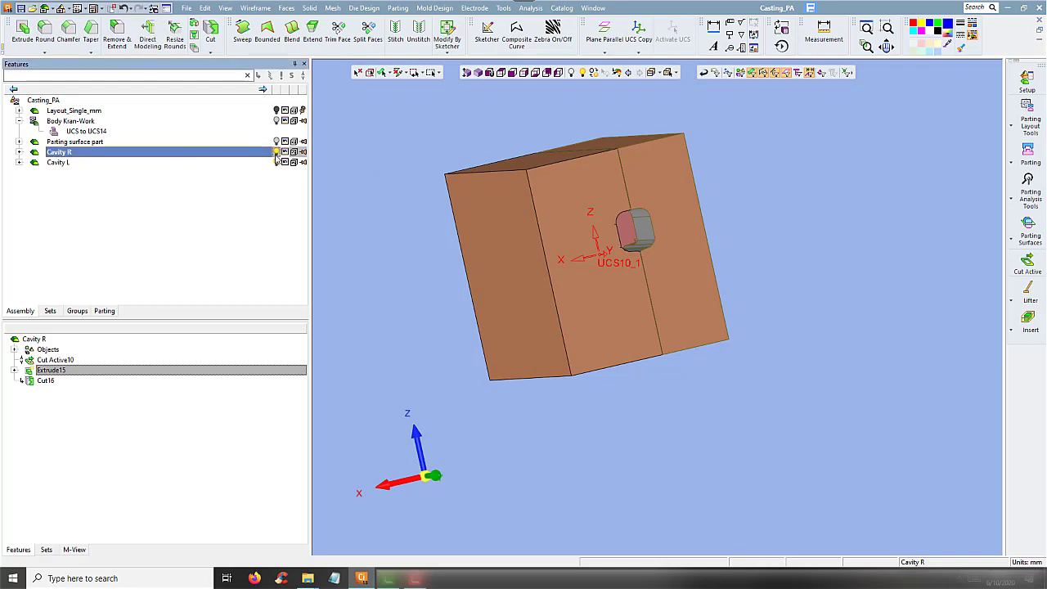
With Casting_PA active and cavities hidden, set Cut Active to export a new part 'Insert Core'
double_click(43, 100)
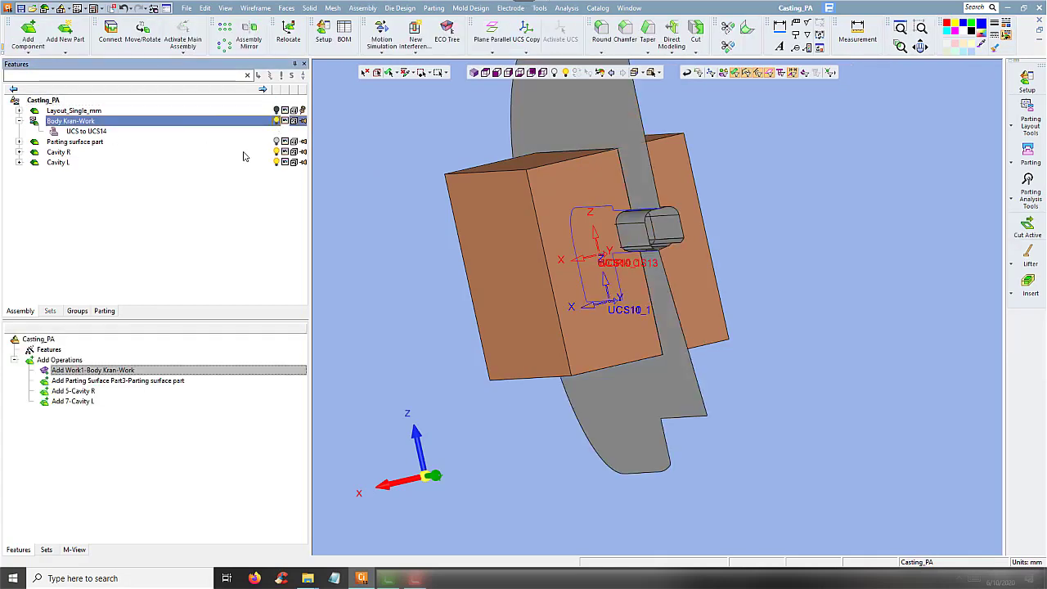
mouse_move(462, 211)
middle_down()
mouse_move(493, 215)
mouse_move(336, 168)
middle_up()
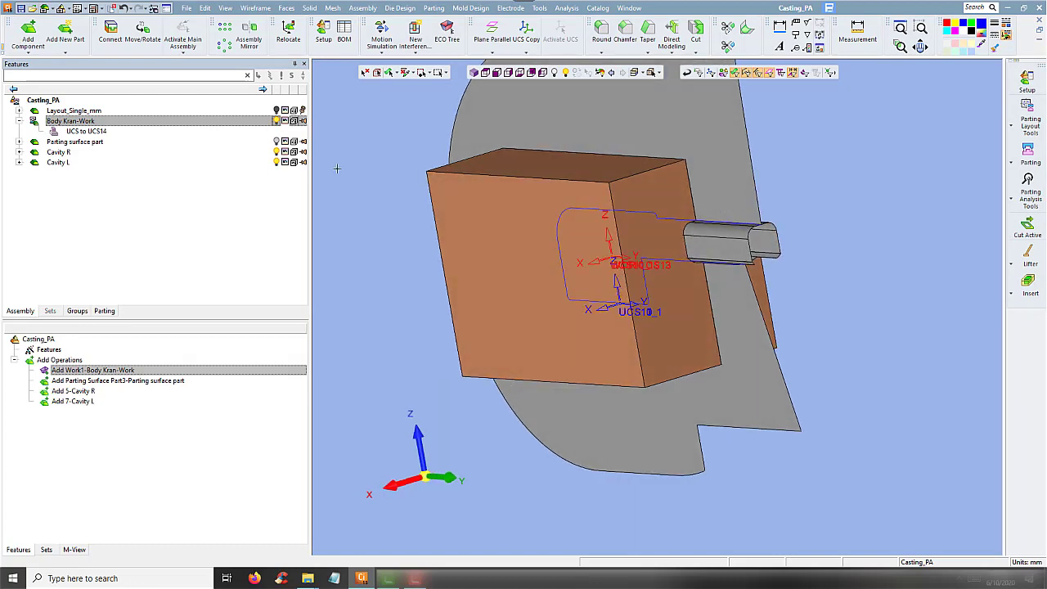
double_click(278, 161)
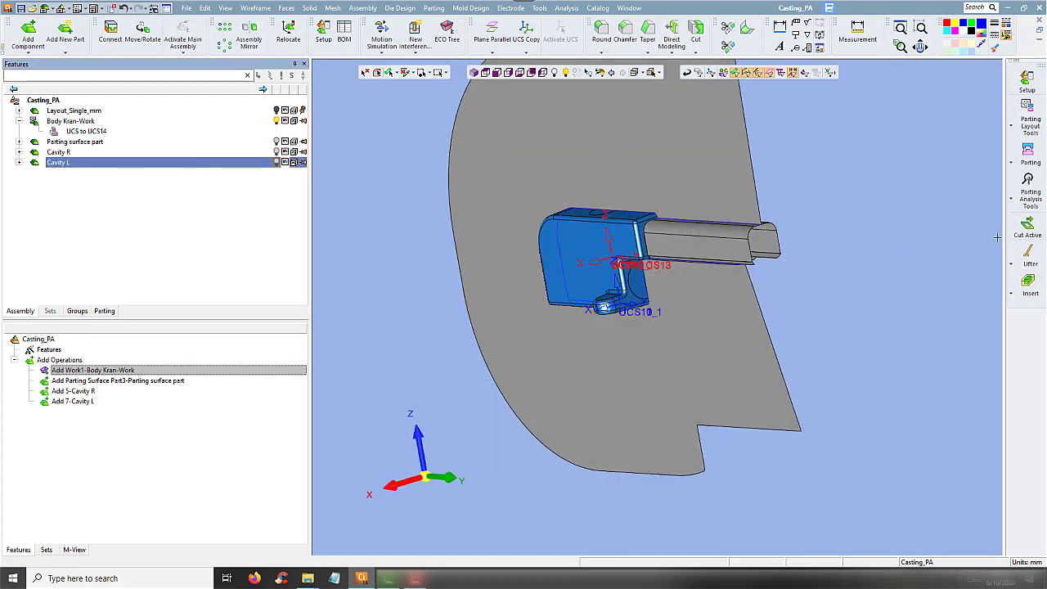
click(1037, 234)
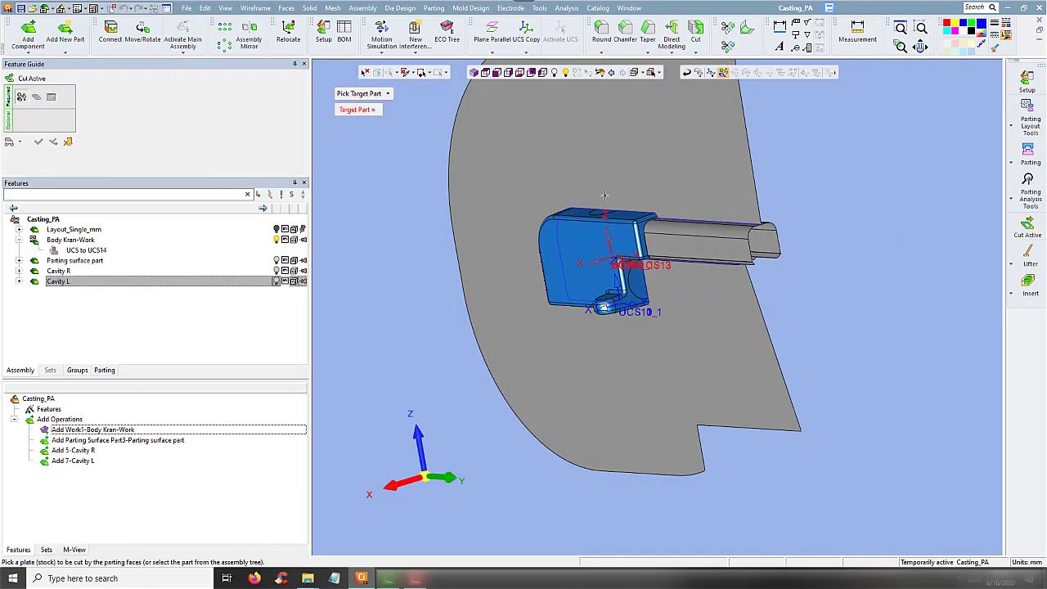
click(388, 93)
click(384, 109)
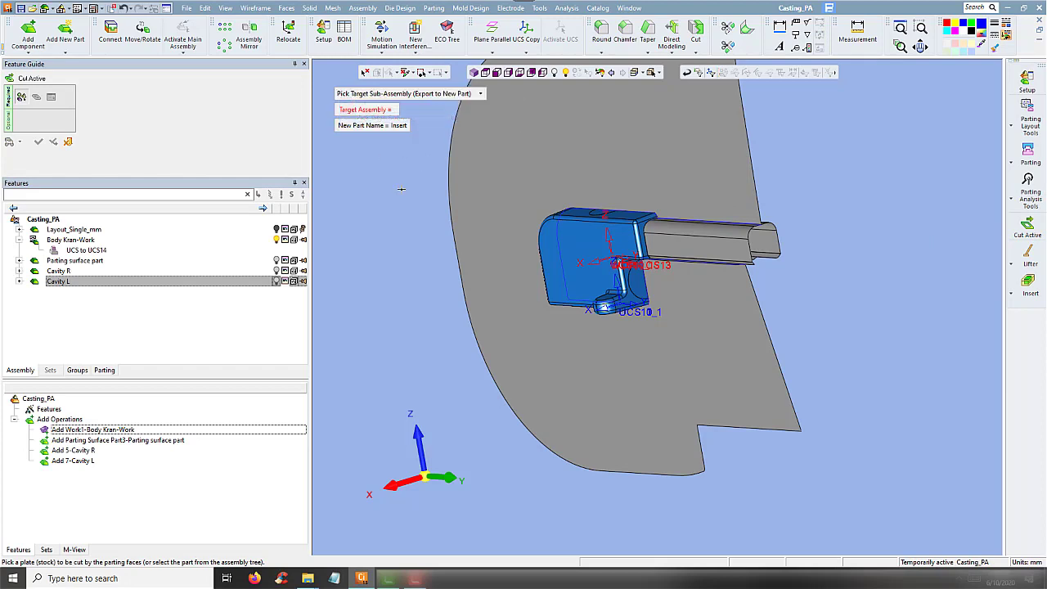
click(45, 221)
click(384, 126)
text(Core)
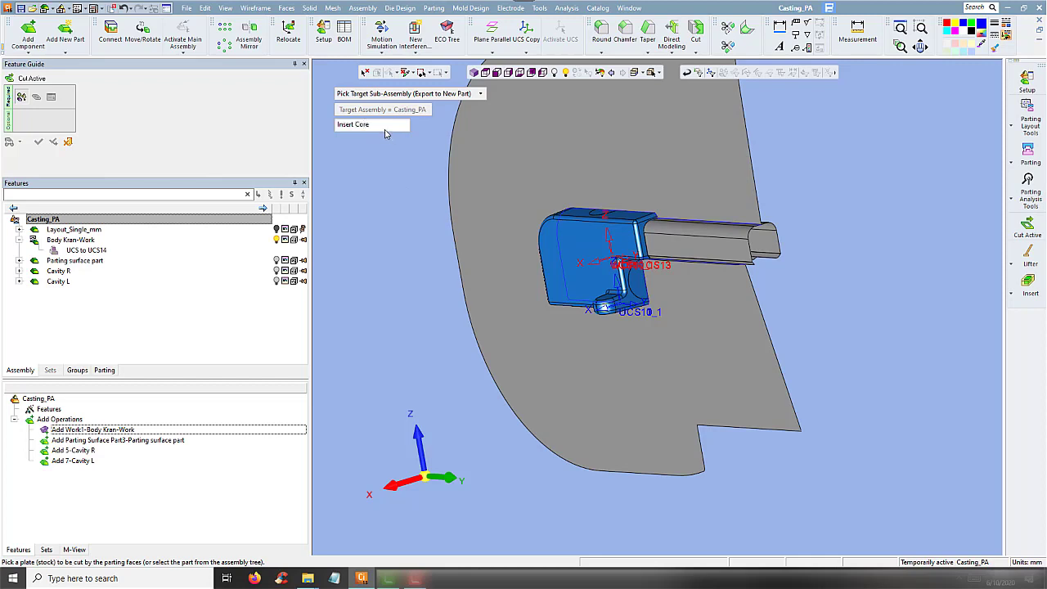
key(Return)
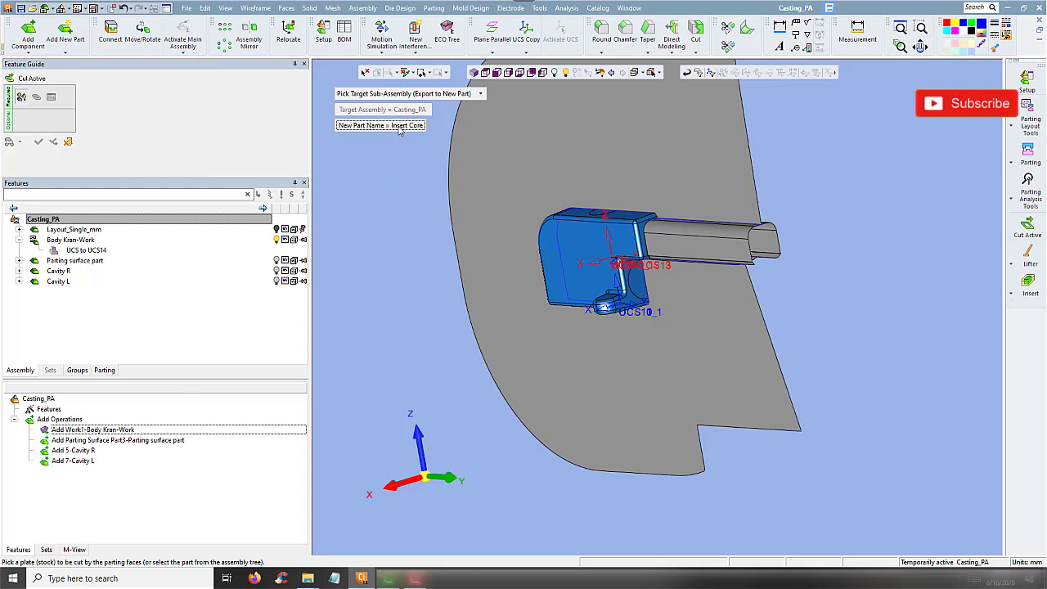
Pick the split-direction faces around the core extension and apply the cut
middle_click(391, 178)
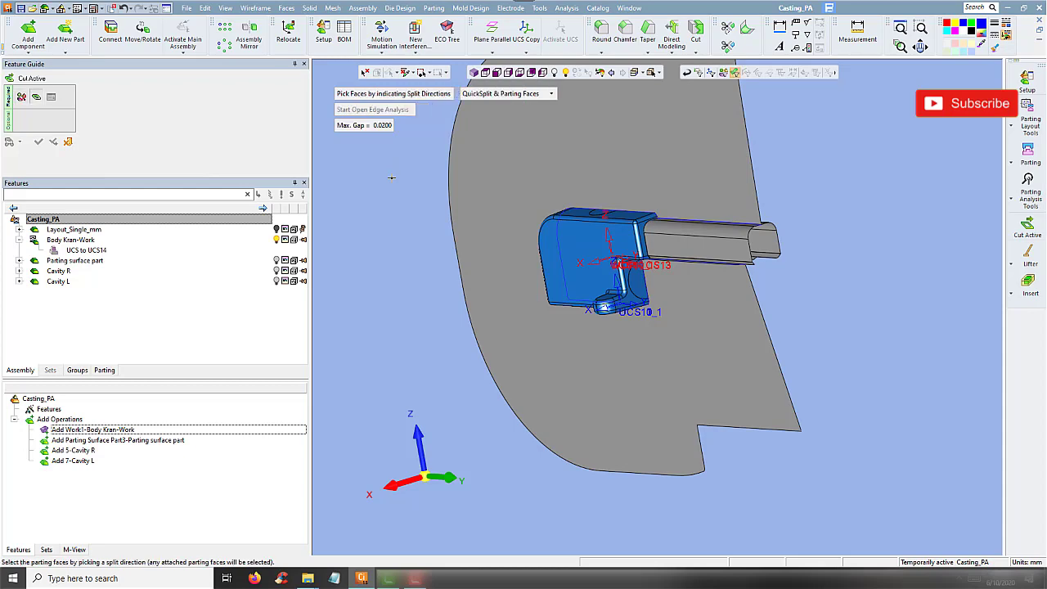
middle_drag(413, 205, 777, 233)
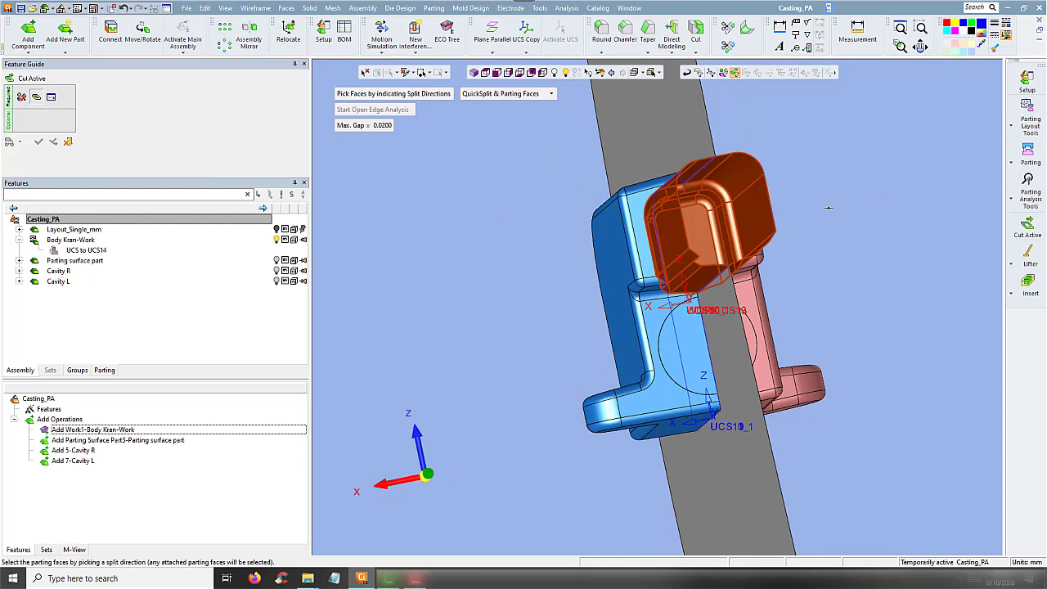
mouse_move(828, 208)
middle_down()
mouse_move(861, 235)
mouse_move(823, 236)
middle_up()
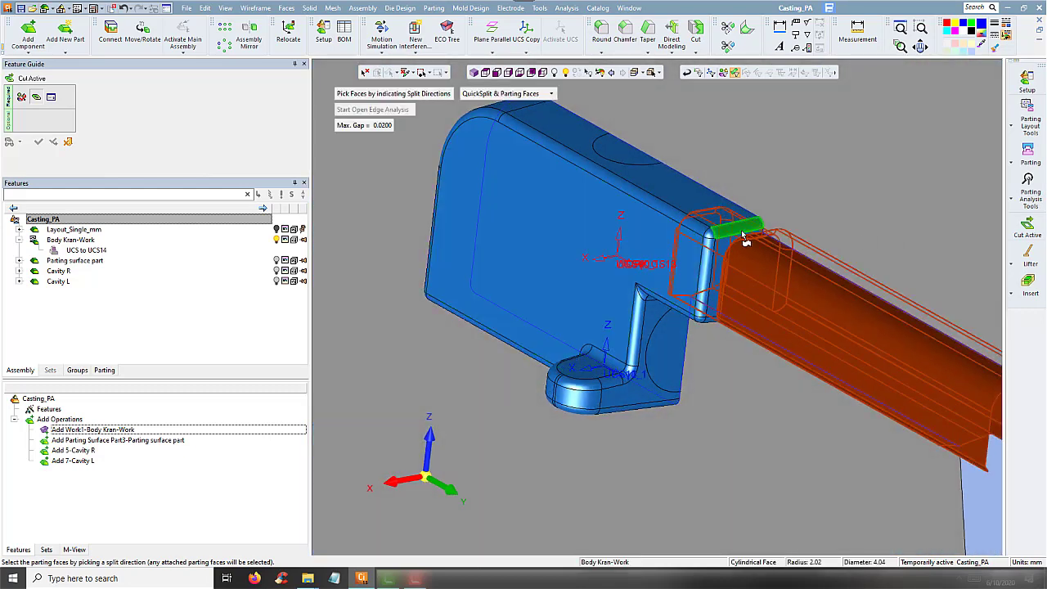
scroll(752, 280, down, 3)
middle_drag(537, 234, 434, 216)
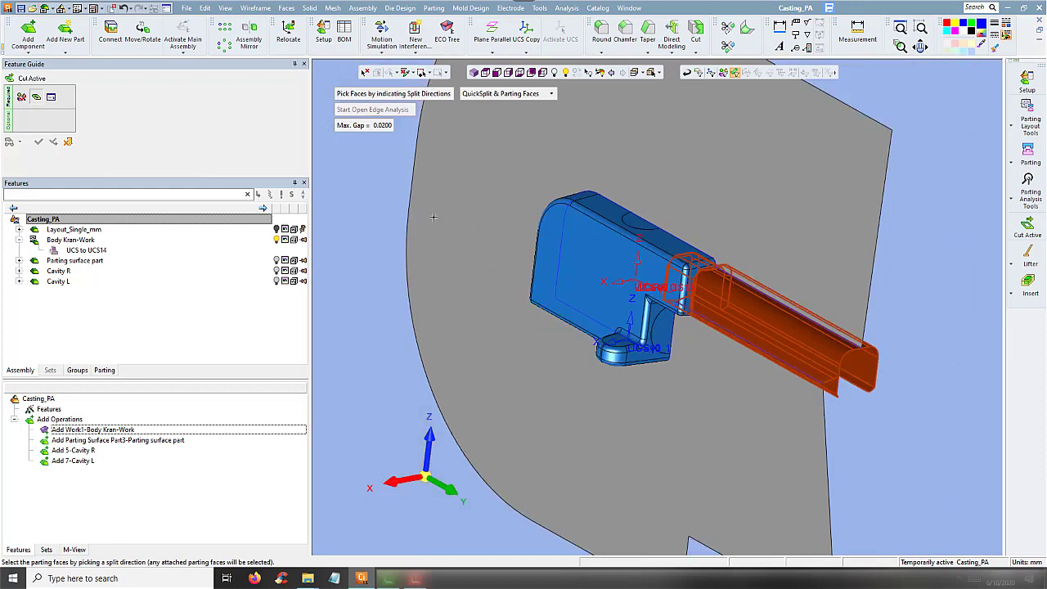
middle_click(375, 199)
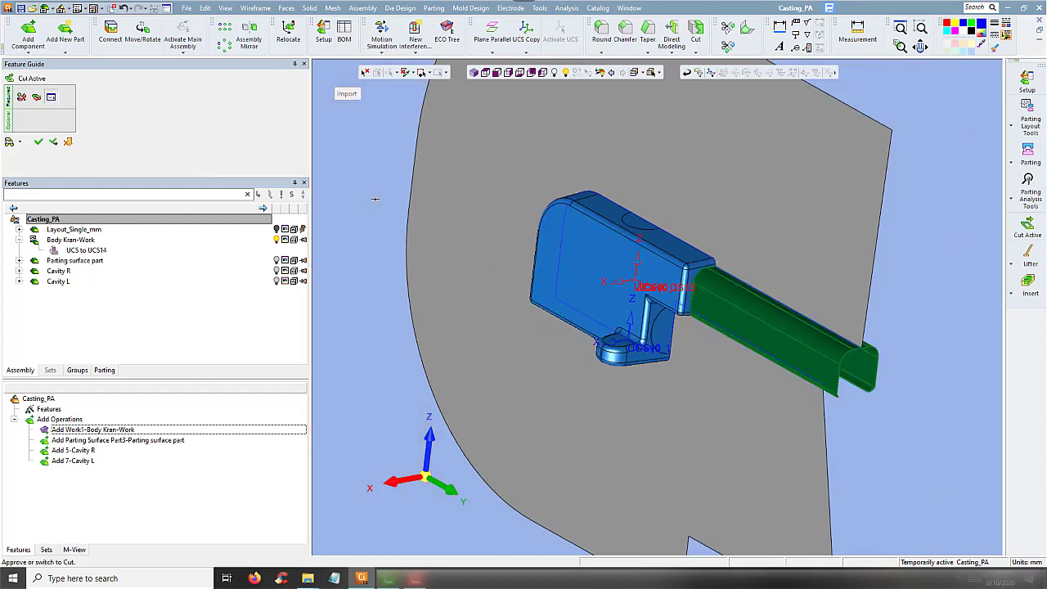
middle_click(375, 199)
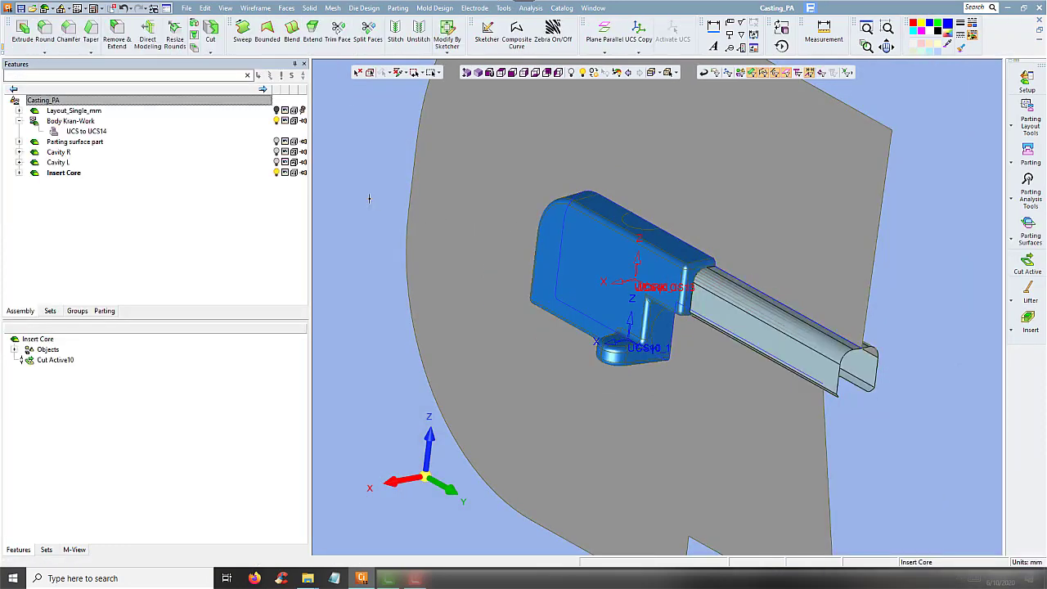
Hide Body Kran-Work and start a sketch in Insert Core, viewed from the side
click(277, 121)
mouse_move(564, 215)
middle_down()
mouse_move(603, 250)
mouse_move(720, 215)
mouse_move(701, 245)
mouse_move(687, 233)
middle_up()
click(486, 36)
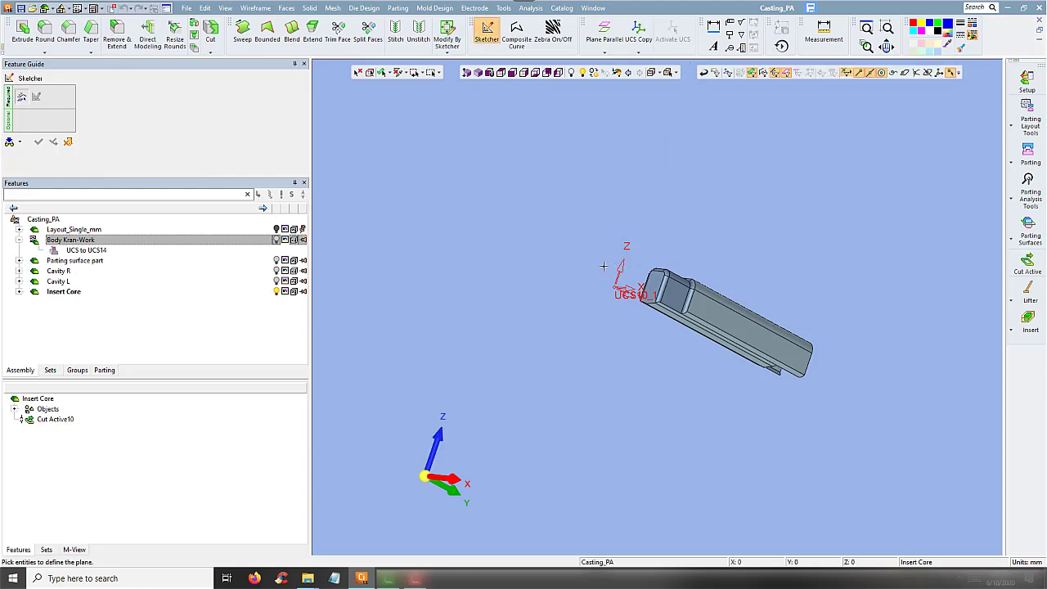
mouse_move(604, 266)
middle_down()
mouse_move(561, 280)
mouse_move(598, 271)
middle_up()
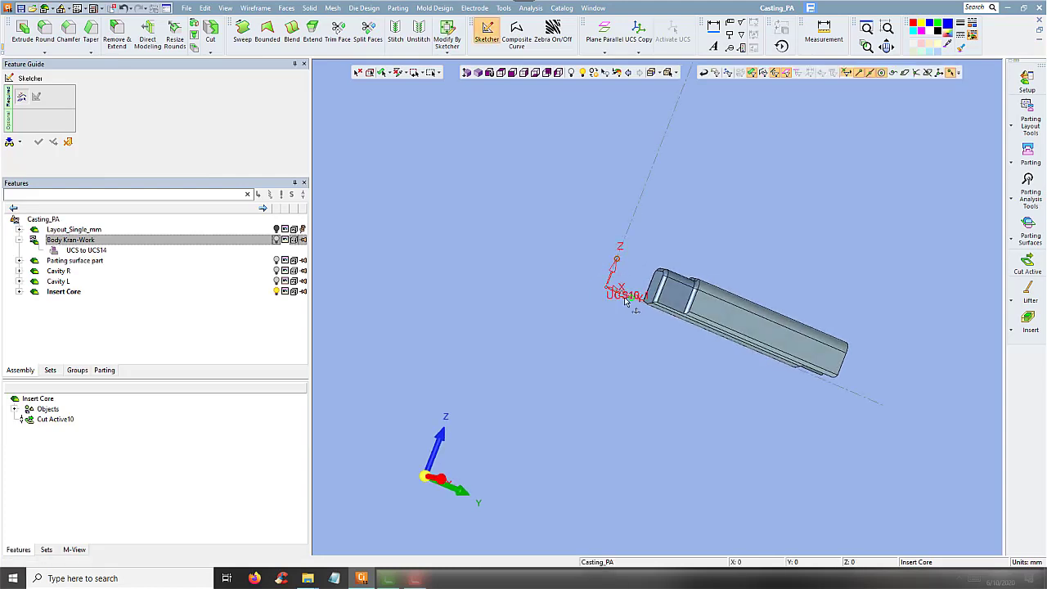
mouse_move(629, 298)
middle_down()
mouse_move(579, 346)
mouse_move(622, 303)
middle_up()
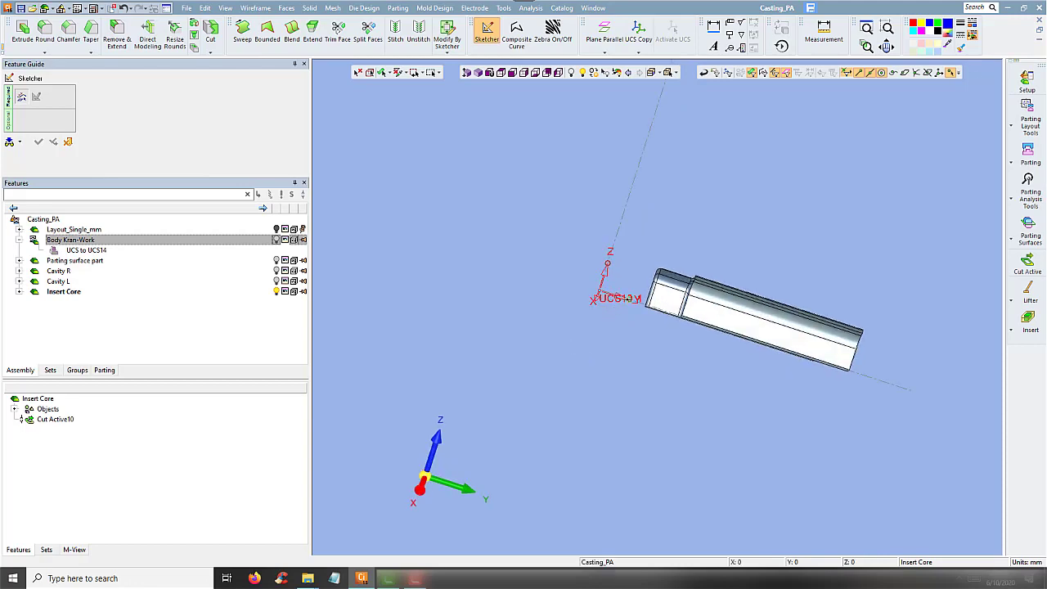
click(505, 74)
click(516, 73)
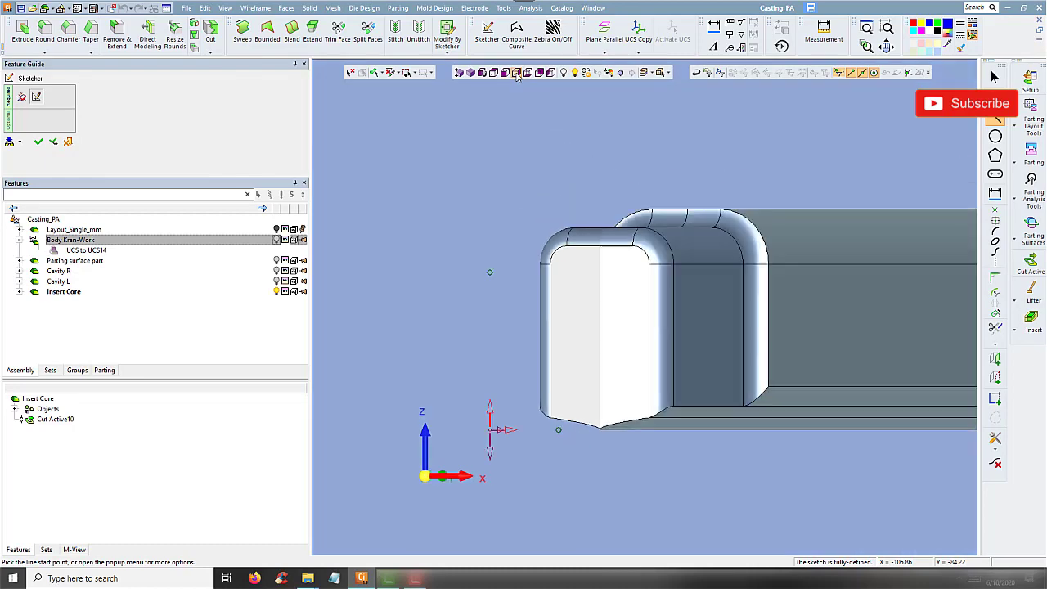
click(516, 73)
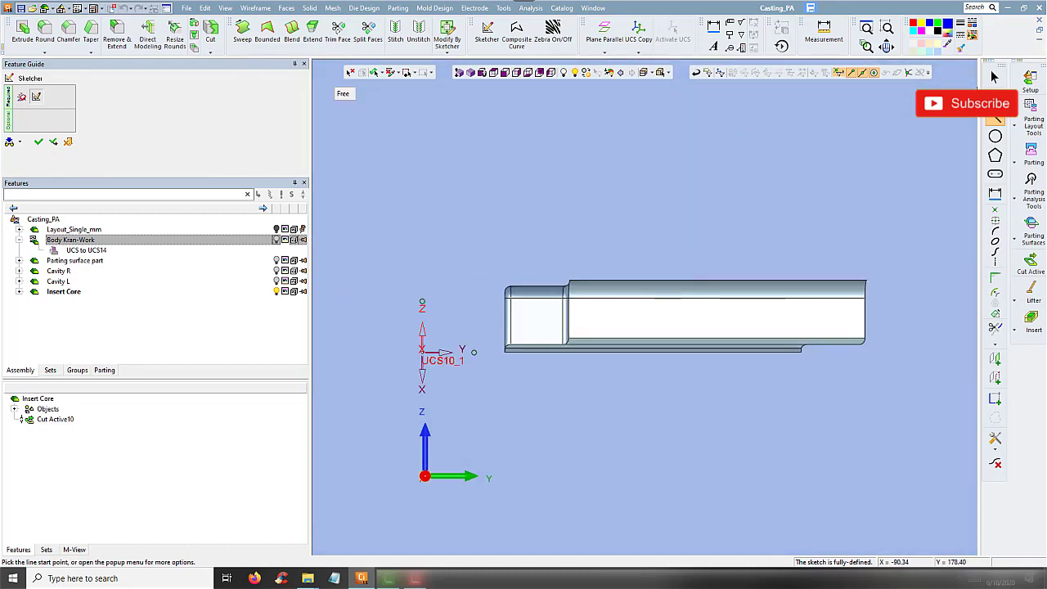
Draw a 175 by 120 rectangle at the UCS origin and finish Sketcher14
click(994, 193)
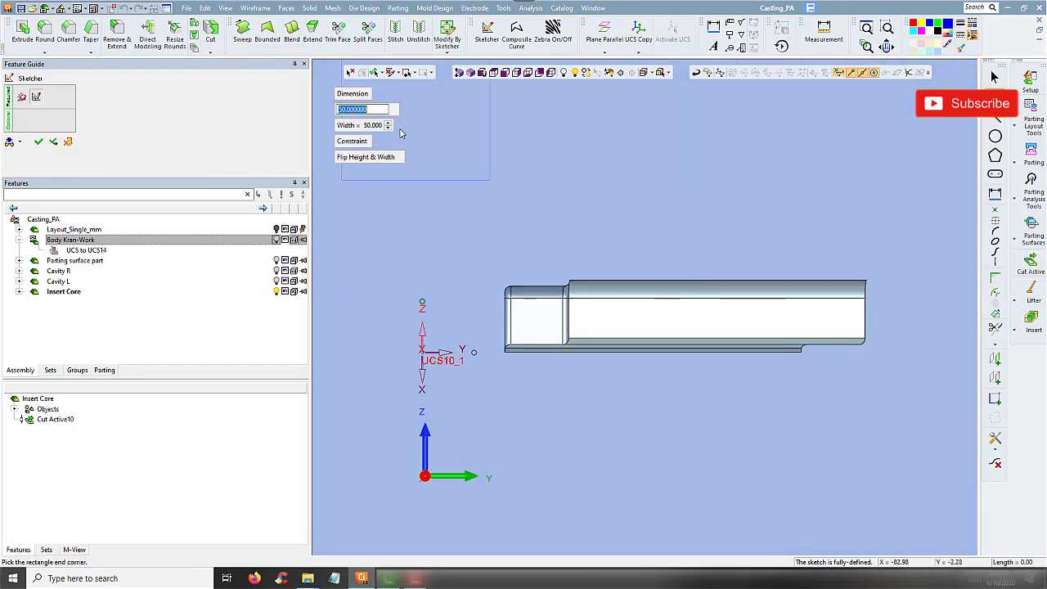
text(175)
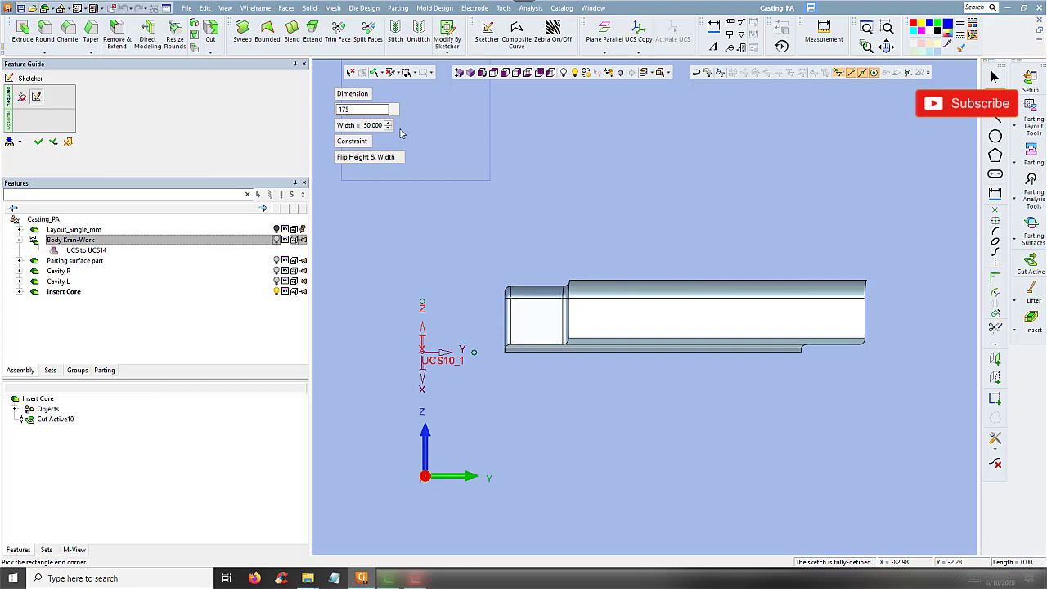
key(Return)
click(369, 126)
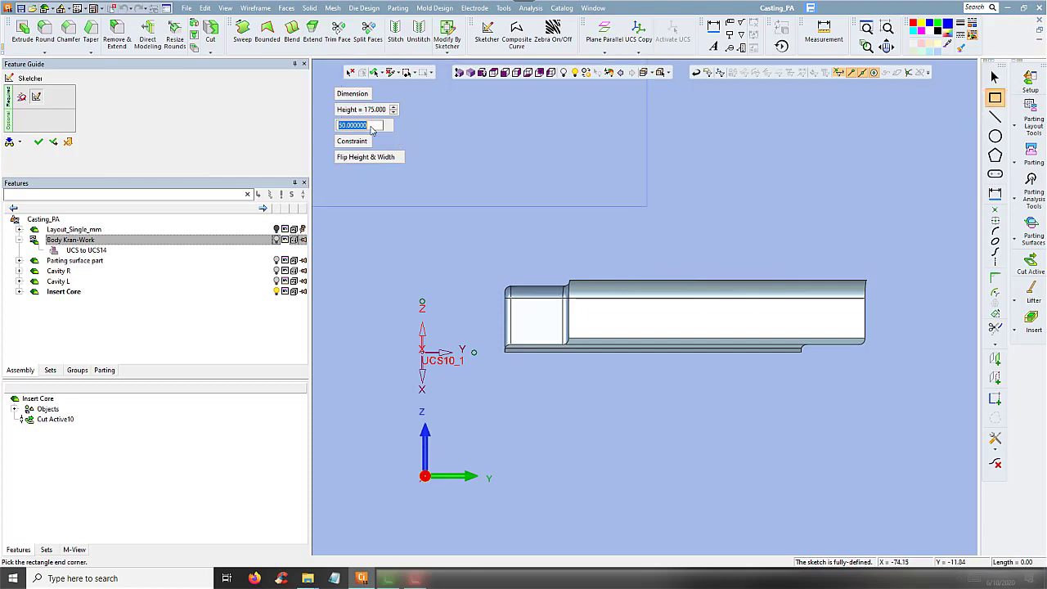
text(120)
key(Return)
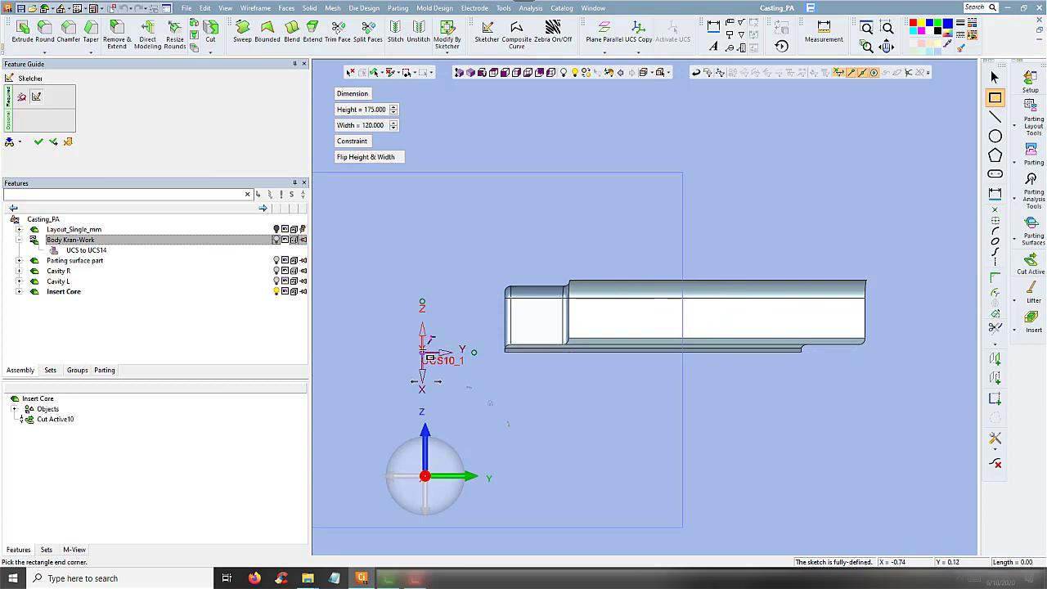
click(422, 350)
right_click(771, 236)
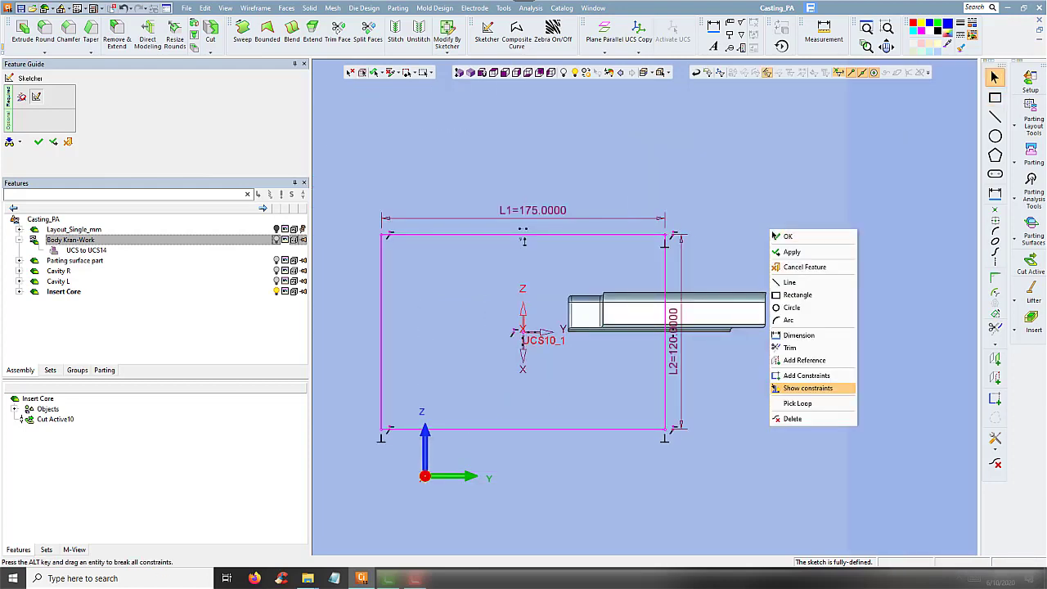
click(278, 274)
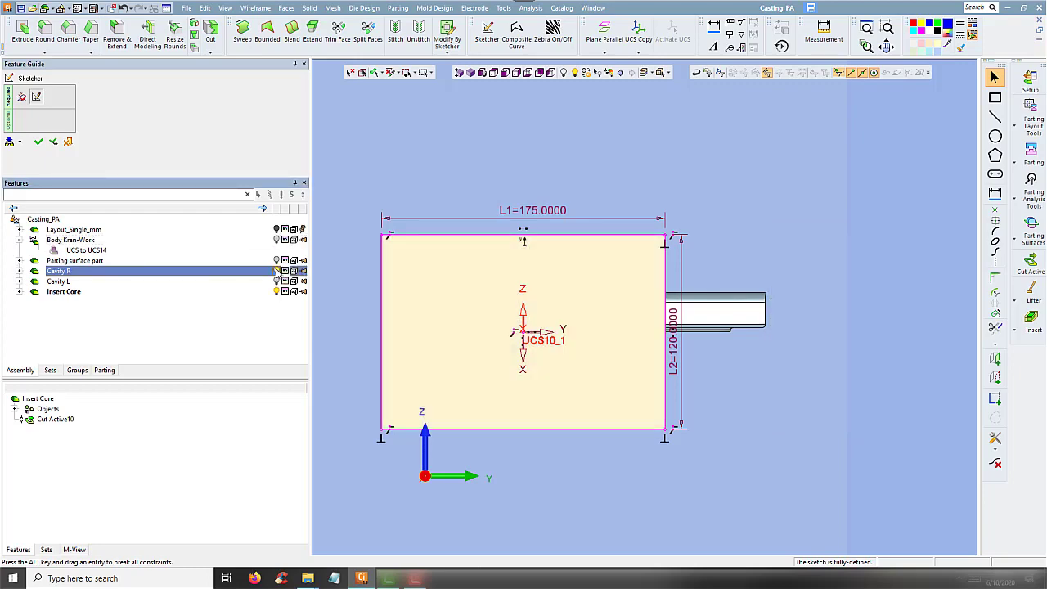
right_click(620, 133)
click(632, 142)
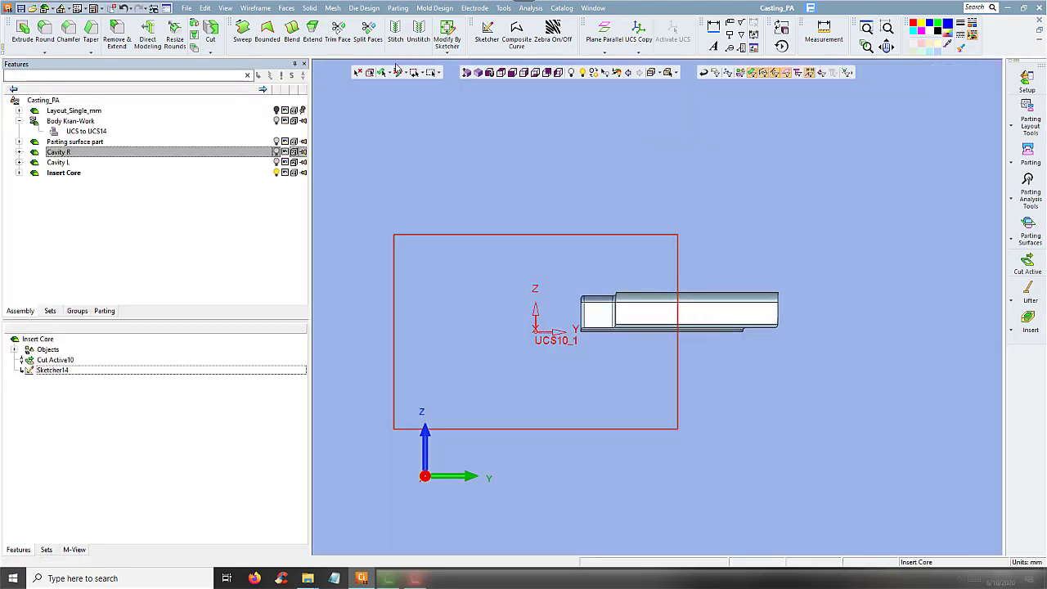
Extrude the rectangle sketch into a solid block (Extrude15)
click(309, 8)
click(319, 43)
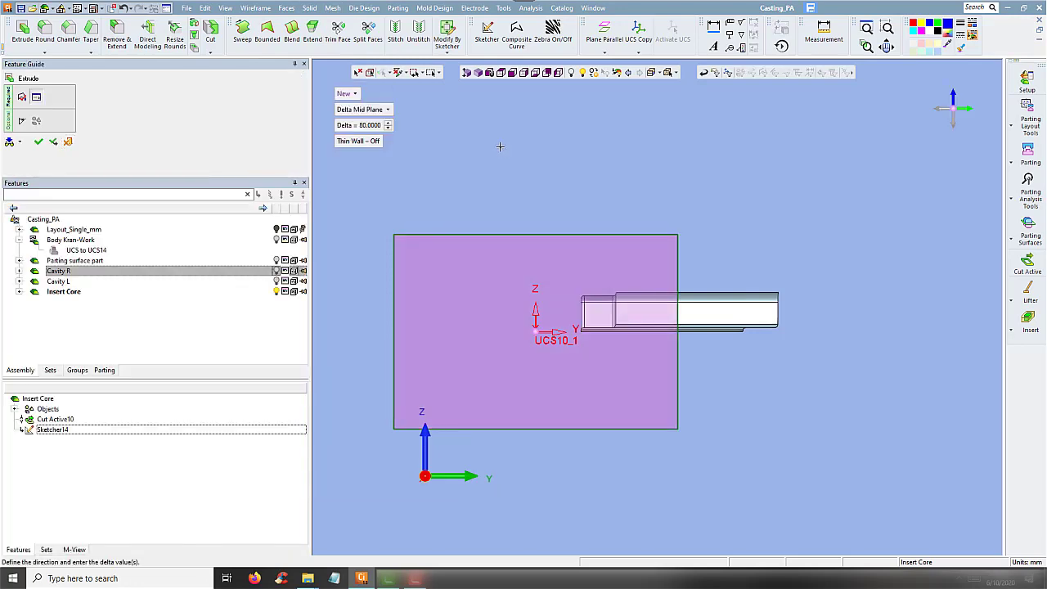
click(480, 74)
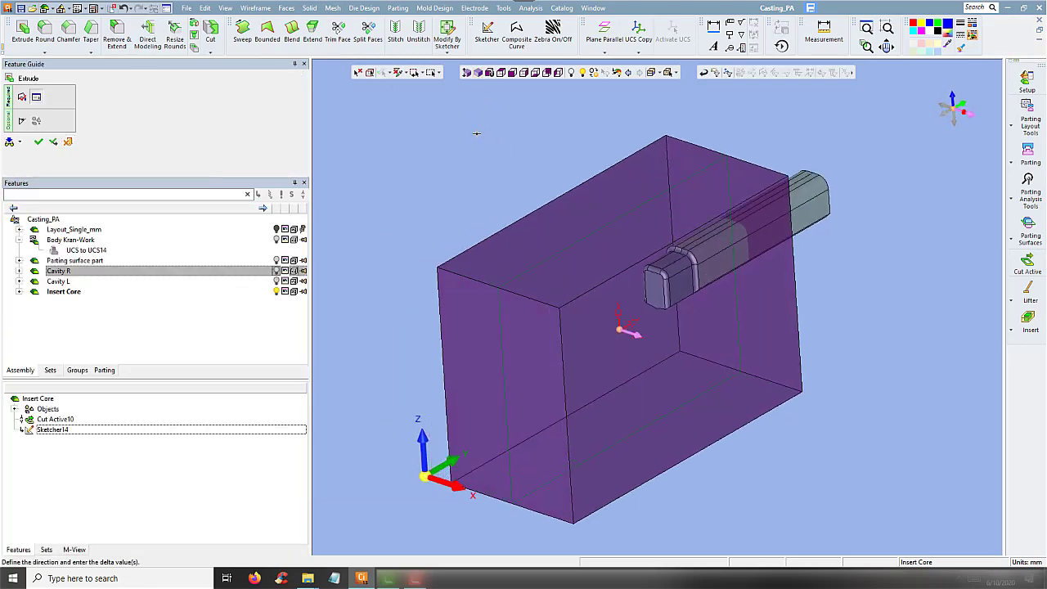
click(478, 139)
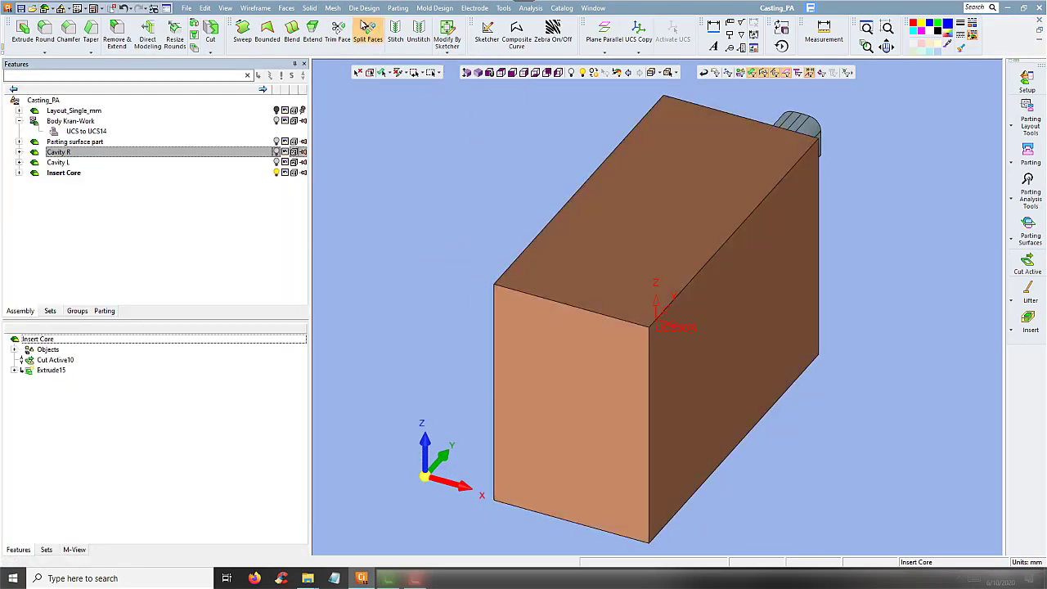
Cut the block using the extension bar as the cutting object (Cut16)
click(286, 9)
mouse_move(309, 9)
click(321, 104)
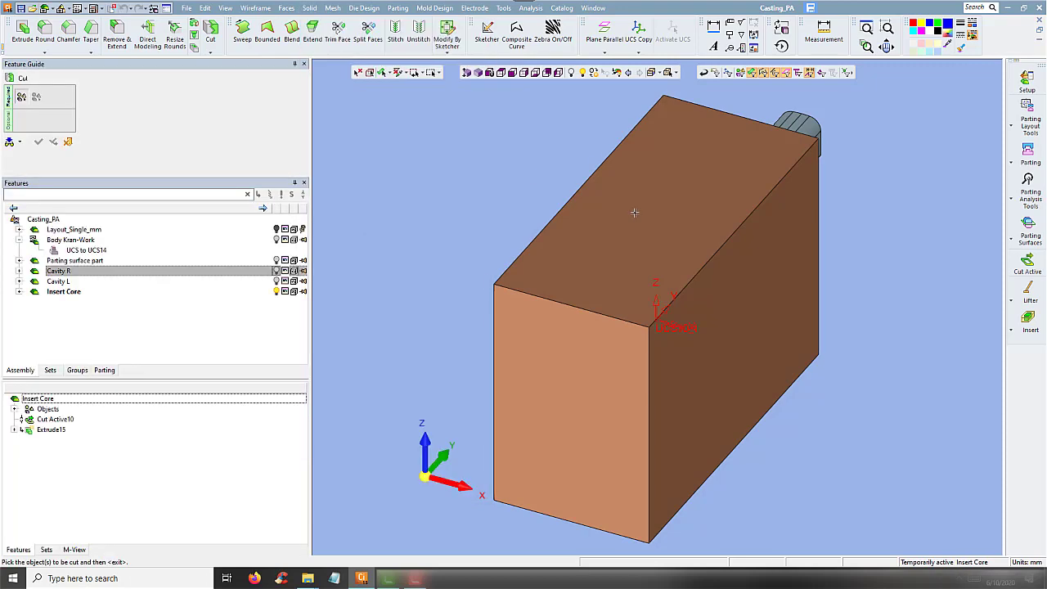
click(695, 210)
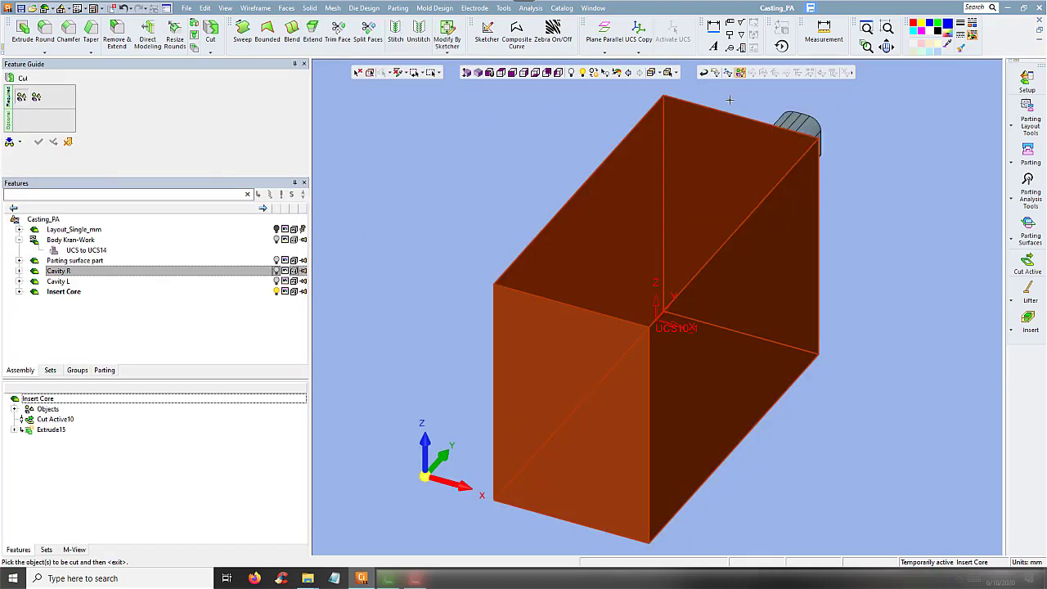
middle_click(646, 95)
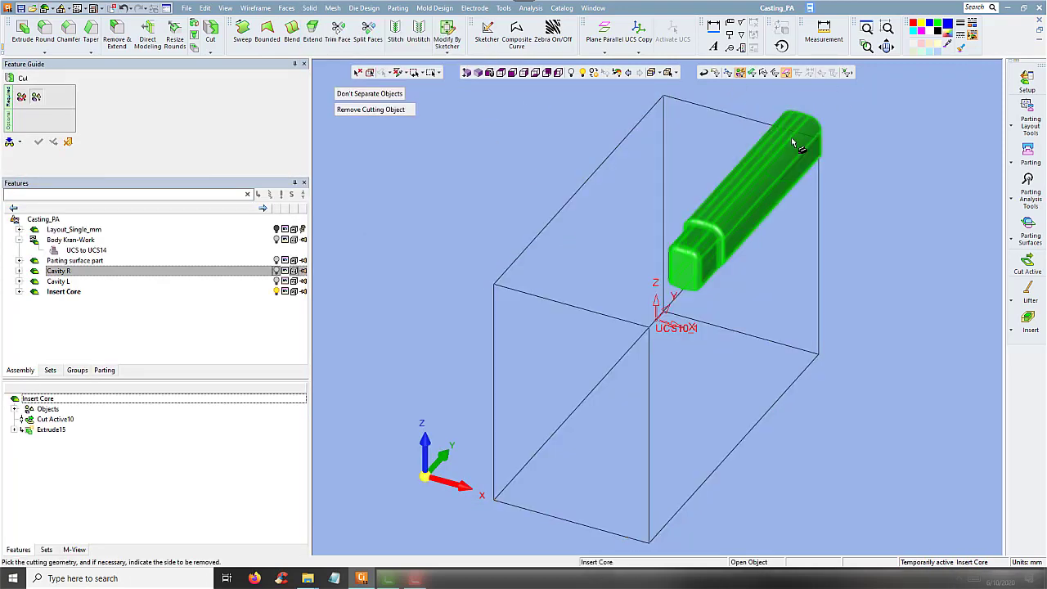
click(832, 122)
middle_click(612, 152)
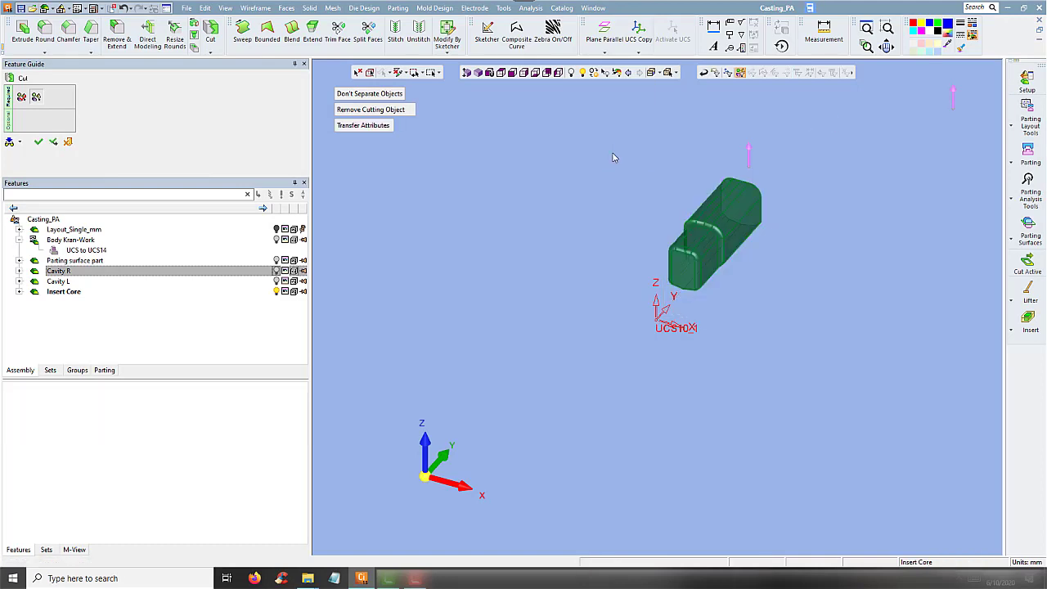
Hide Cavity L and inspect the insert core bar running through Cavity R's wall
click(276, 162)
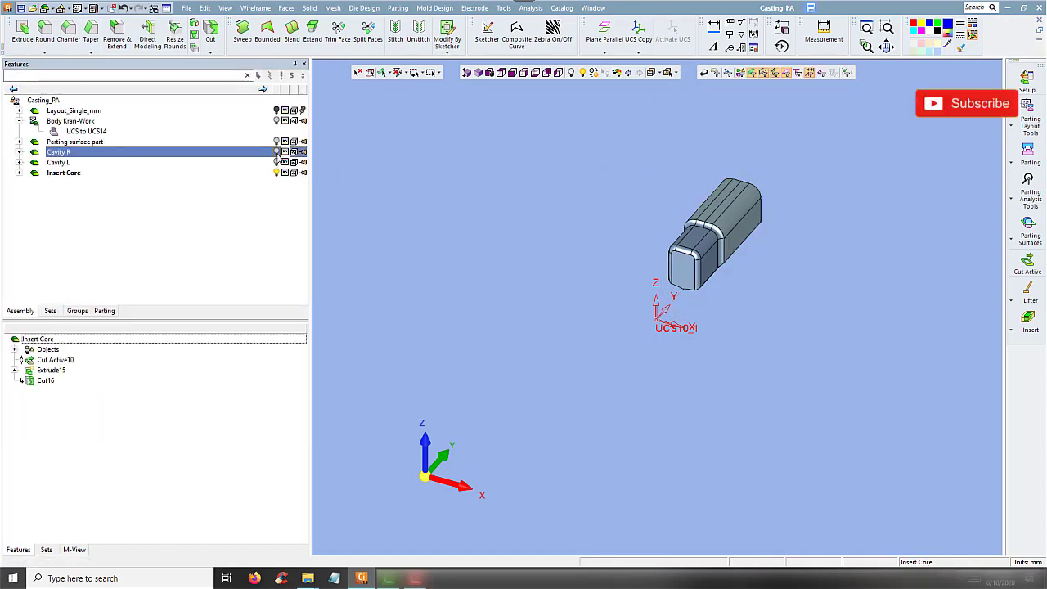
mouse_move(559, 220)
middle_down()
mouse_move(421, 238)
mouse_move(619, 240)
mouse_move(646, 278)
mouse_move(685, 256)
mouse_move(647, 297)
mouse_move(719, 303)
mouse_move(714, 248)
middle_up()
scroll(659, 301, up, 3)
scroll(713, 248, down, 2)
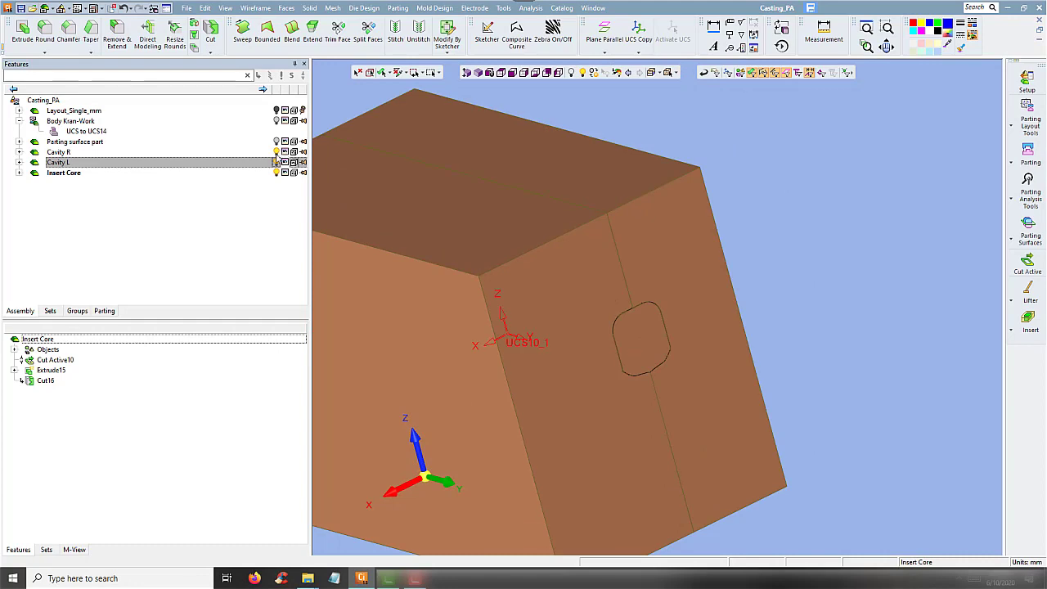
click(275, 162)
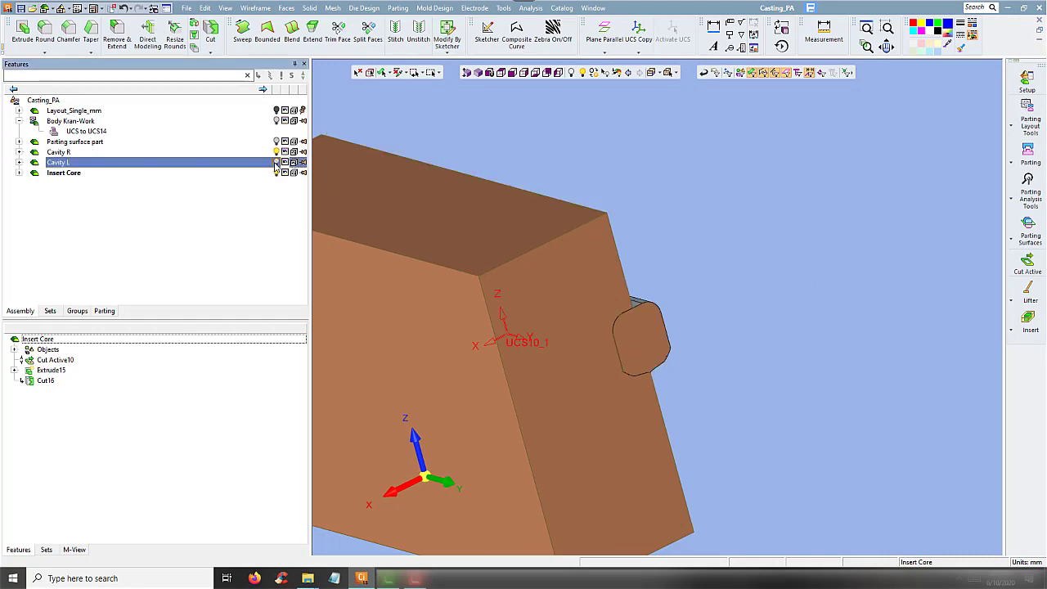
click(276, 152)
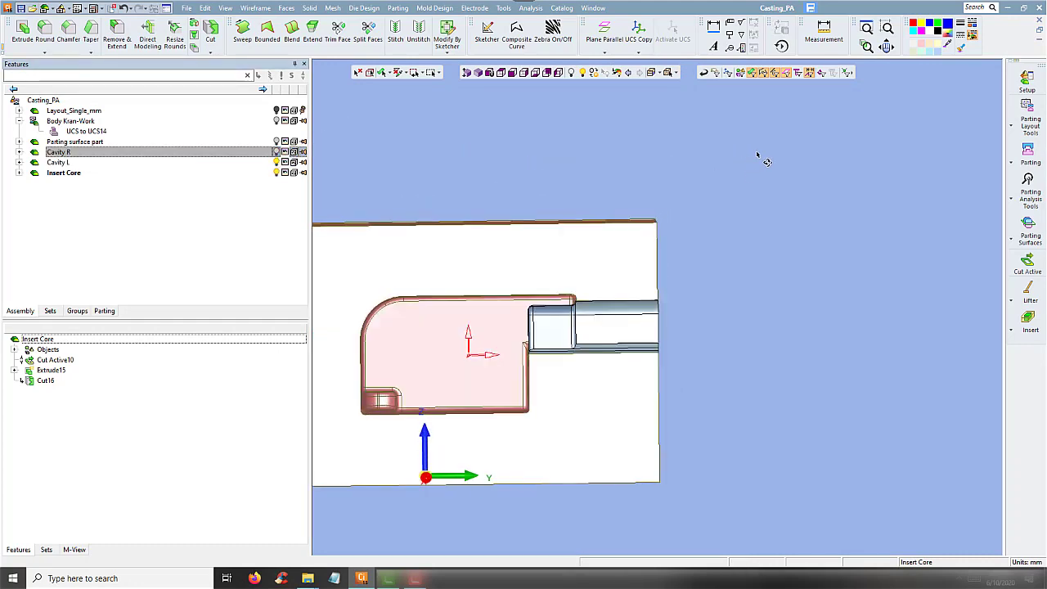
scroll(608, 350, up, 3)
drag(603, 378, 652, 413)
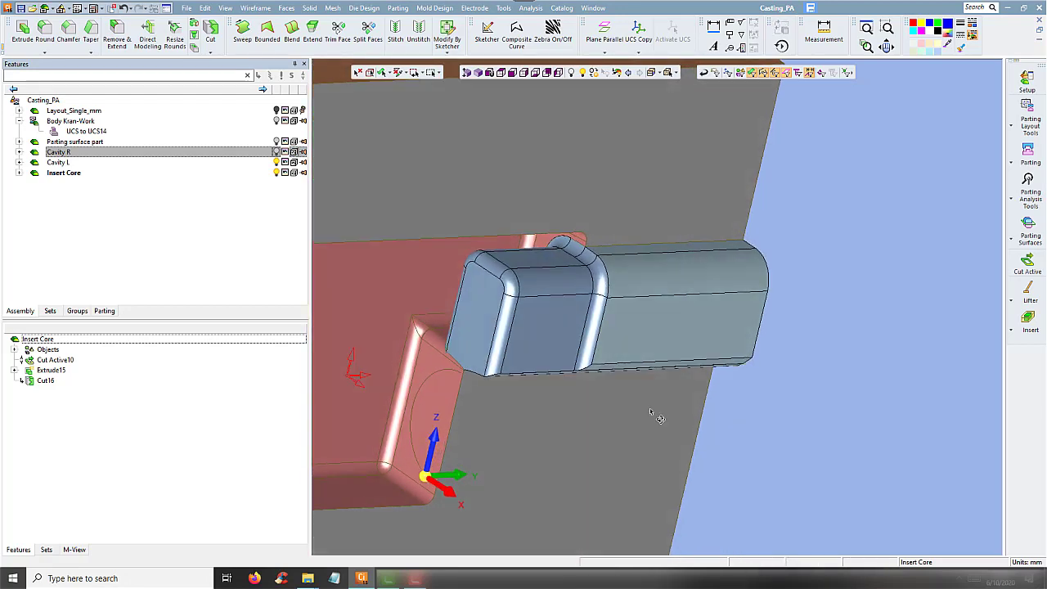
middle_drag(658, 418, 561, 396)
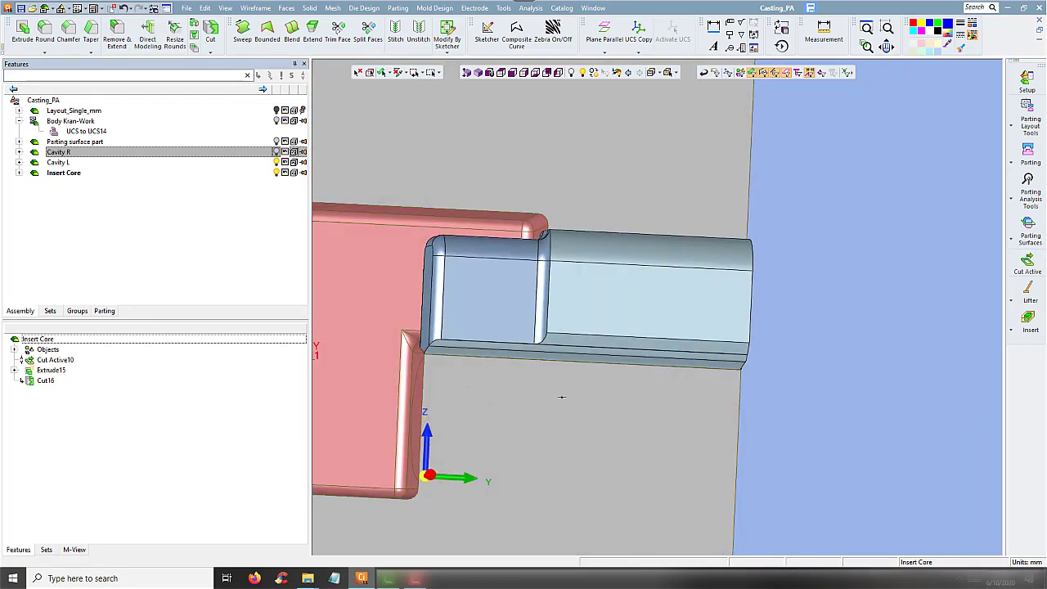
middle_drag(682, 349, 553, 295)
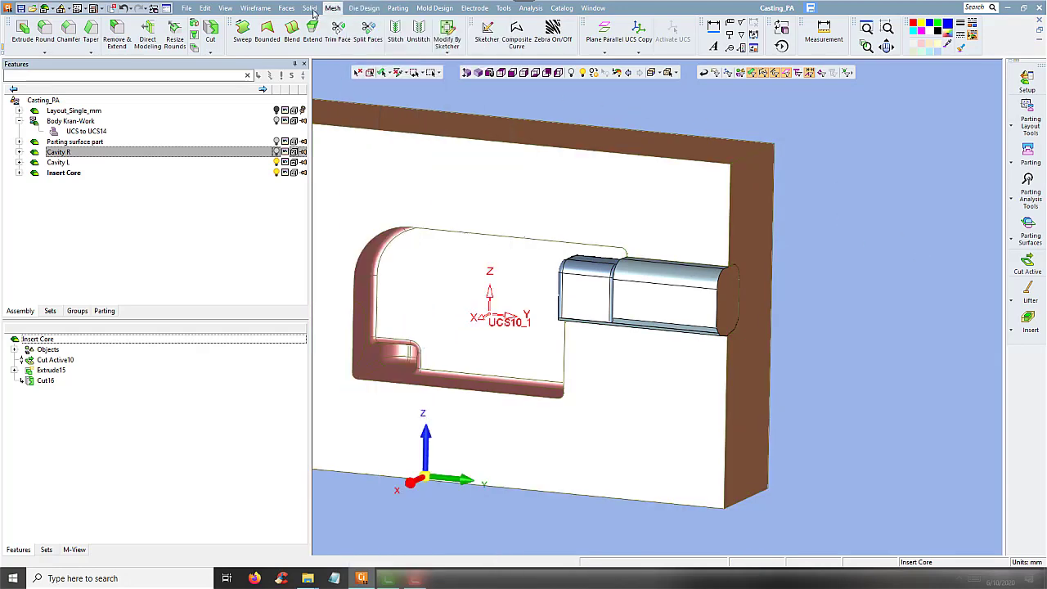
Start an Add Wedge on the Insert Core bar's end face
click(425, 9)
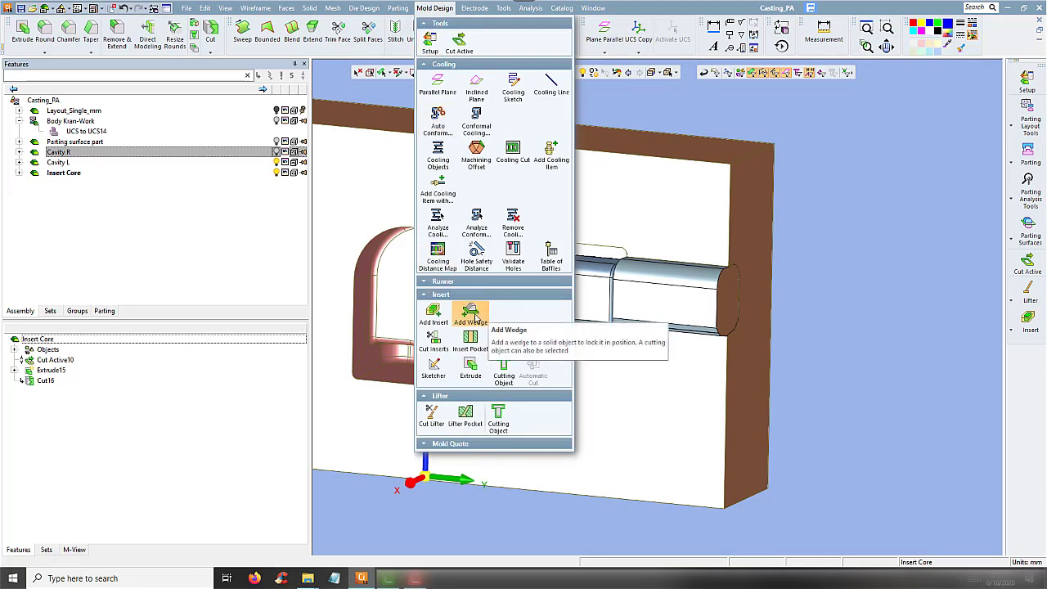
click(473, 318)
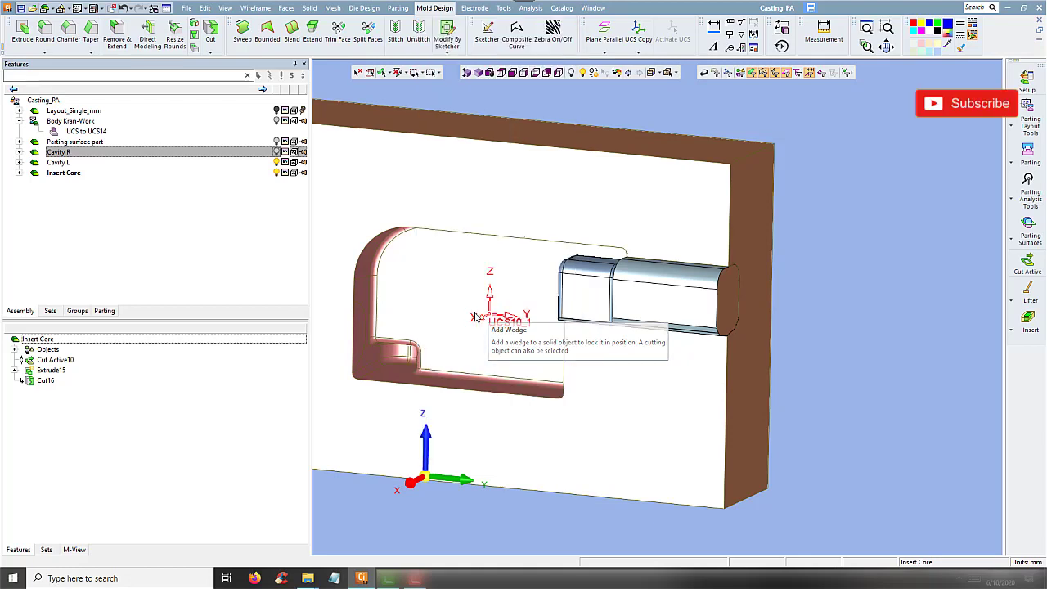
click(730, 287)
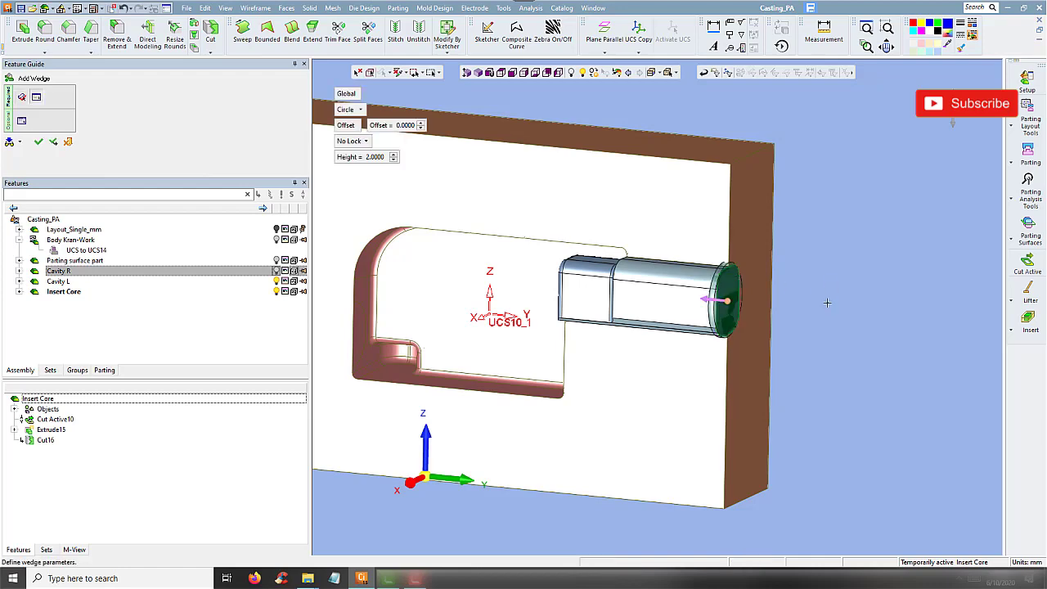
scroll(826, 303, up, 3)
mouse_move(822, 299)
middle_down()
mouse_move(858, 287)
mouse_move(806, 275)
mouse_move(743, 284)
middle_up()
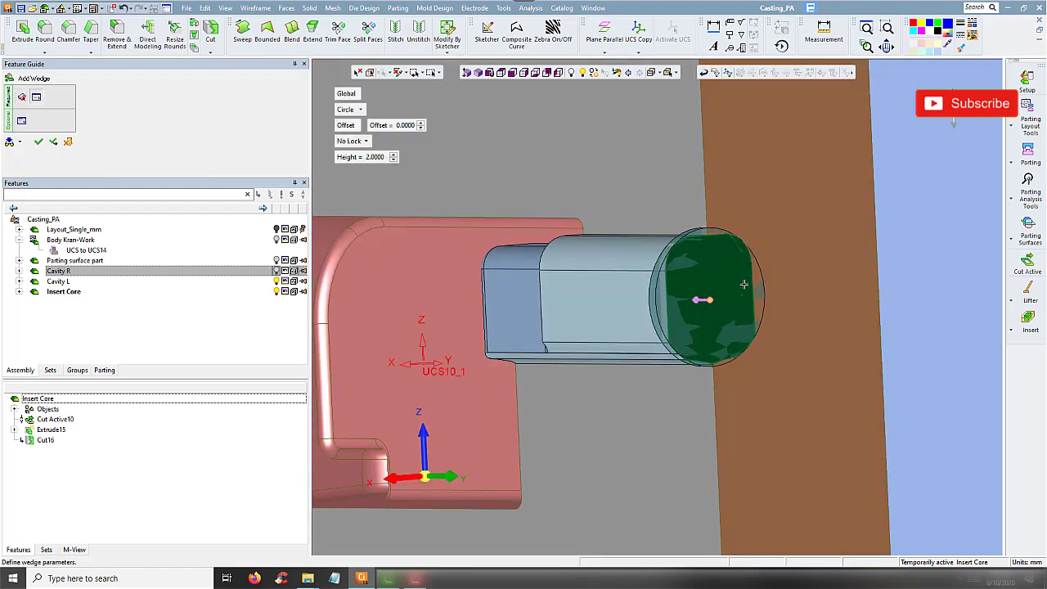
Try box, enclosing polygon and face-contour wedge shapes, then settle on a box
click(358, 110)
click(361, 128)
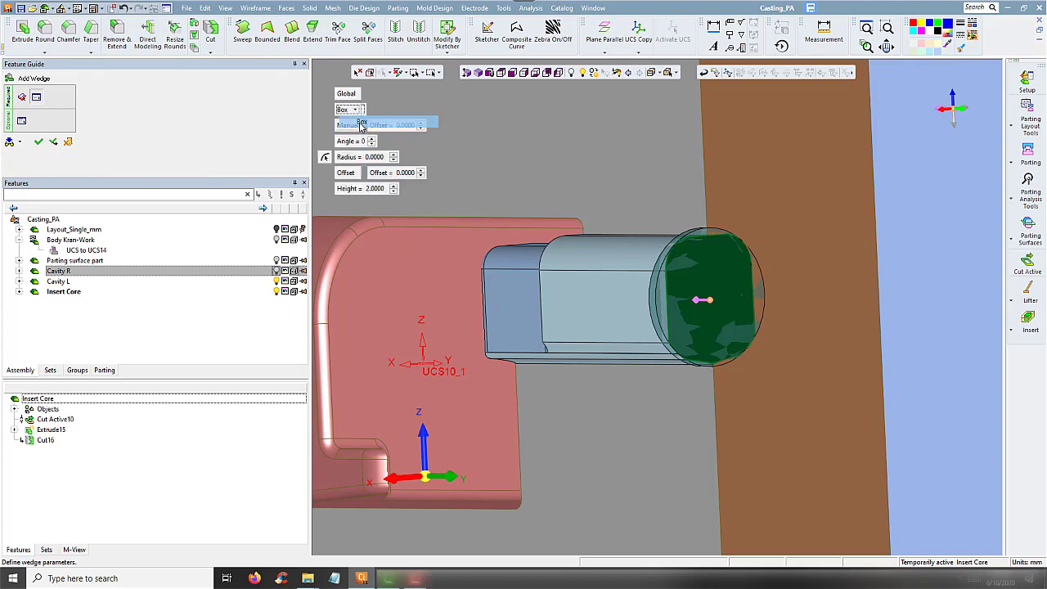
click(356, 110)
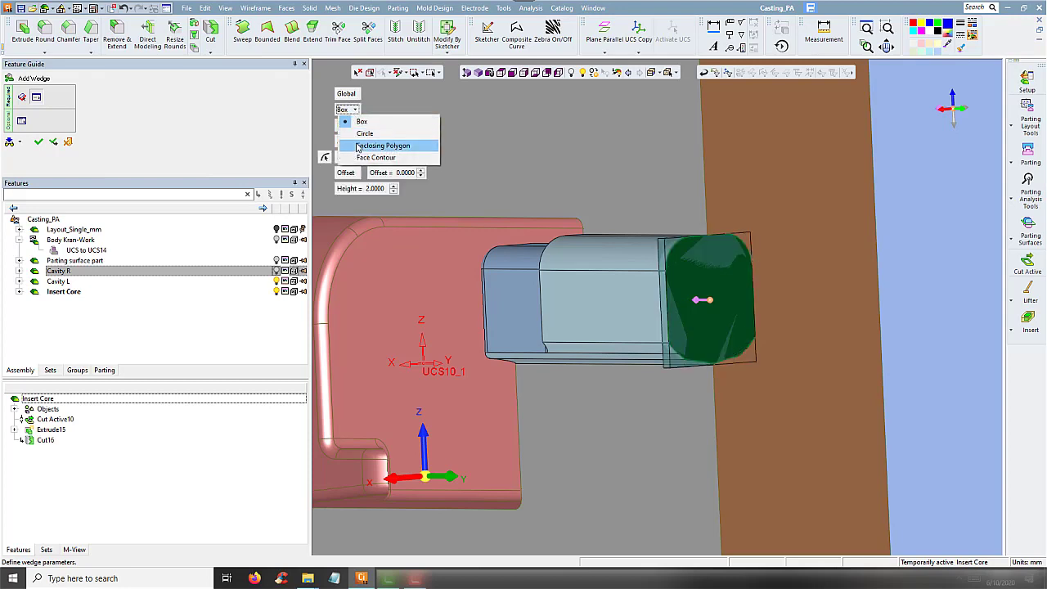
click(364, 140)
scroll(624, 303, up, 2)
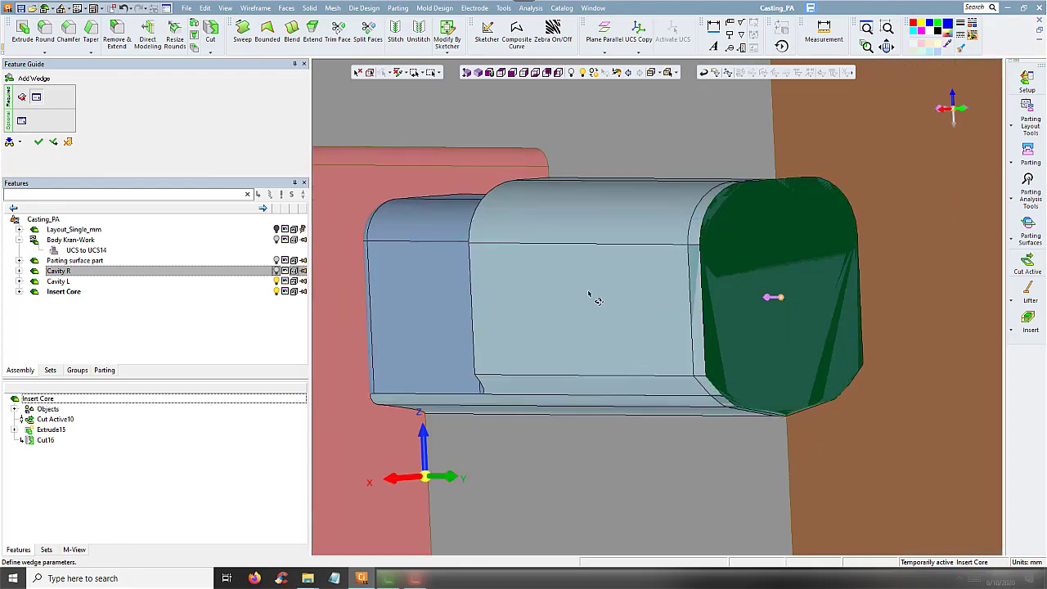
scroll(591, 296, up, 2)
click(385, 111)
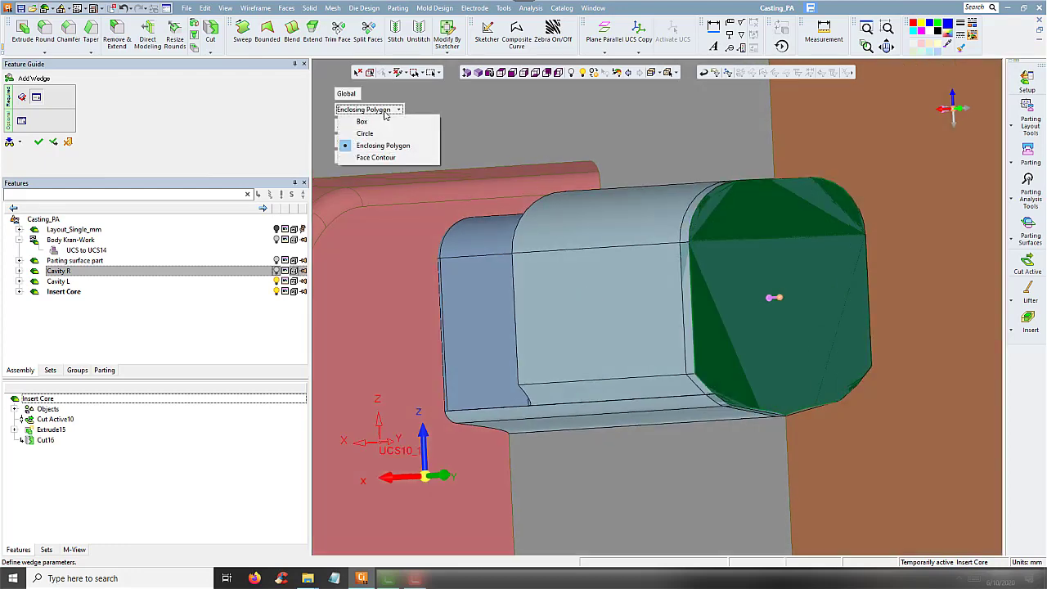
click(387, 158)
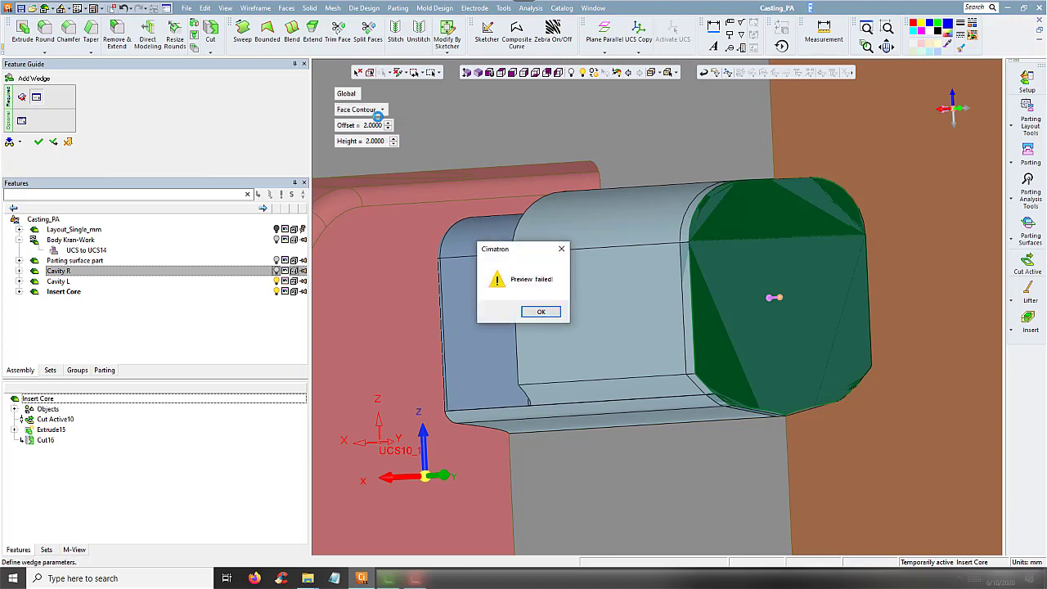
click(541, 312)
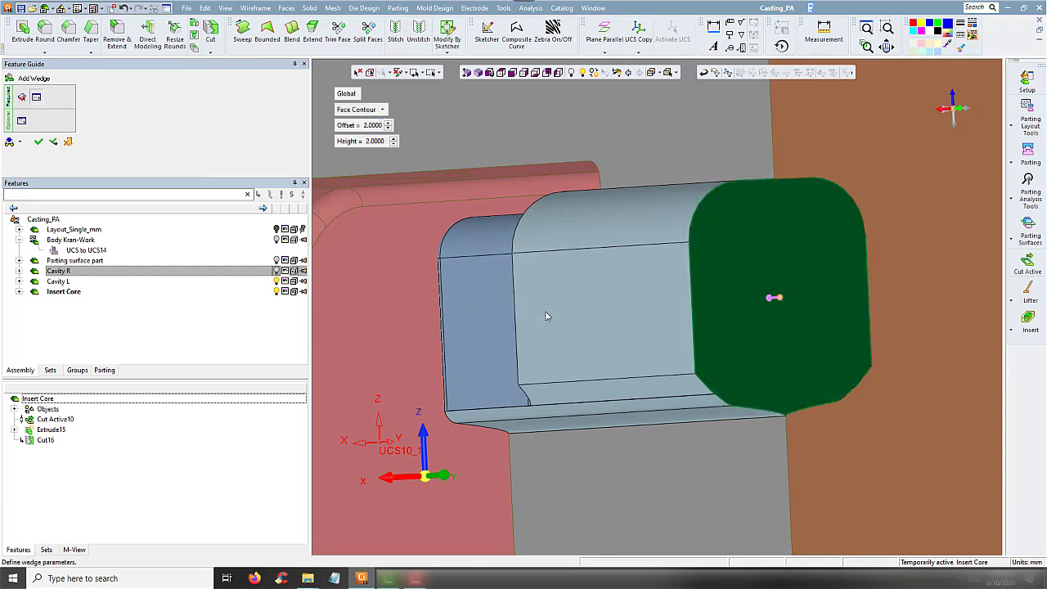
click(379, 110)
click(376, 120)
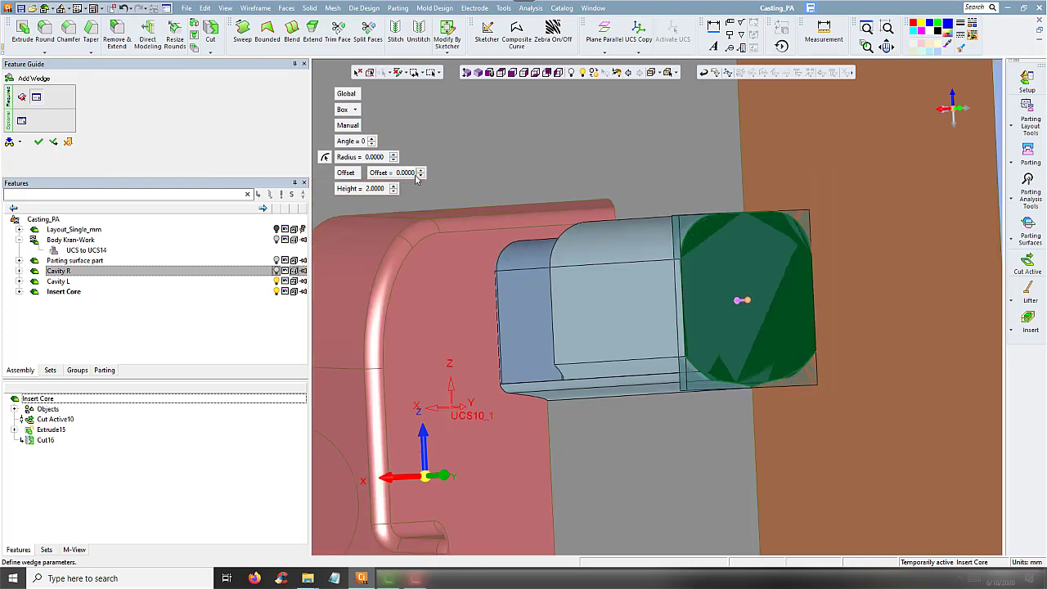
mouse_move(421, 172)
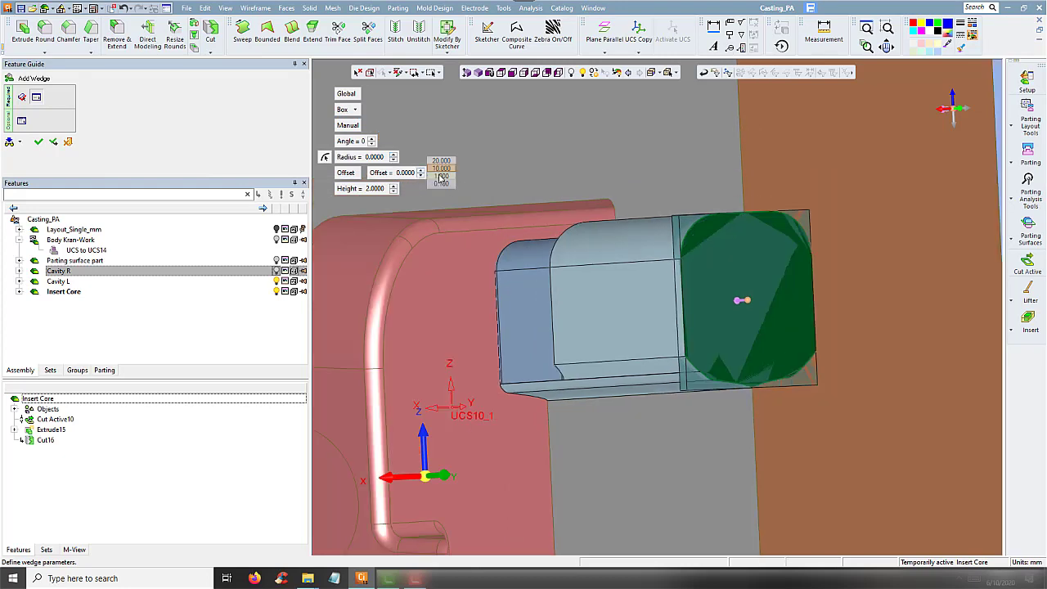
Set the wedge offset to 4 and its height to 20
click(442, 176)
click(421, 171)
click(421, 171)
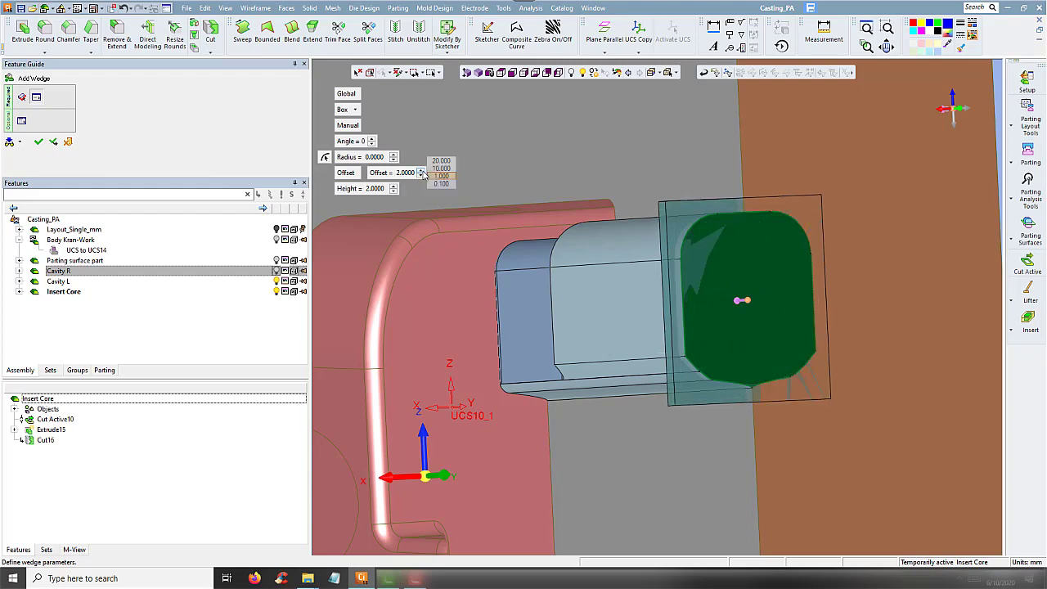
click(421, 171)
click(421, 171)
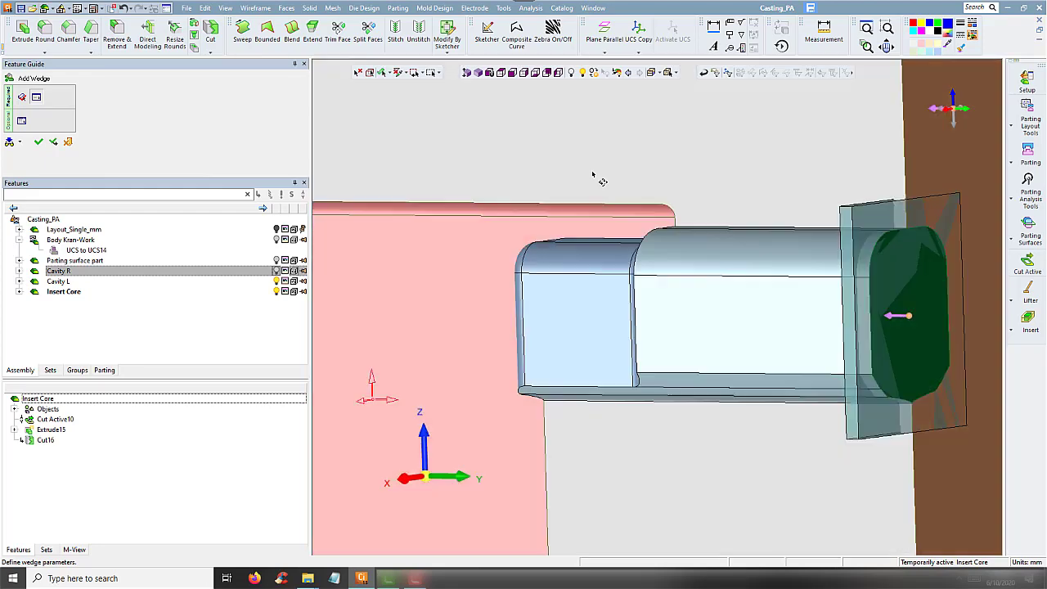
mouse_move(598, 175)
middle_down()
mouse_move(656, 184)
mouse_move(495, 150)
middle_up()
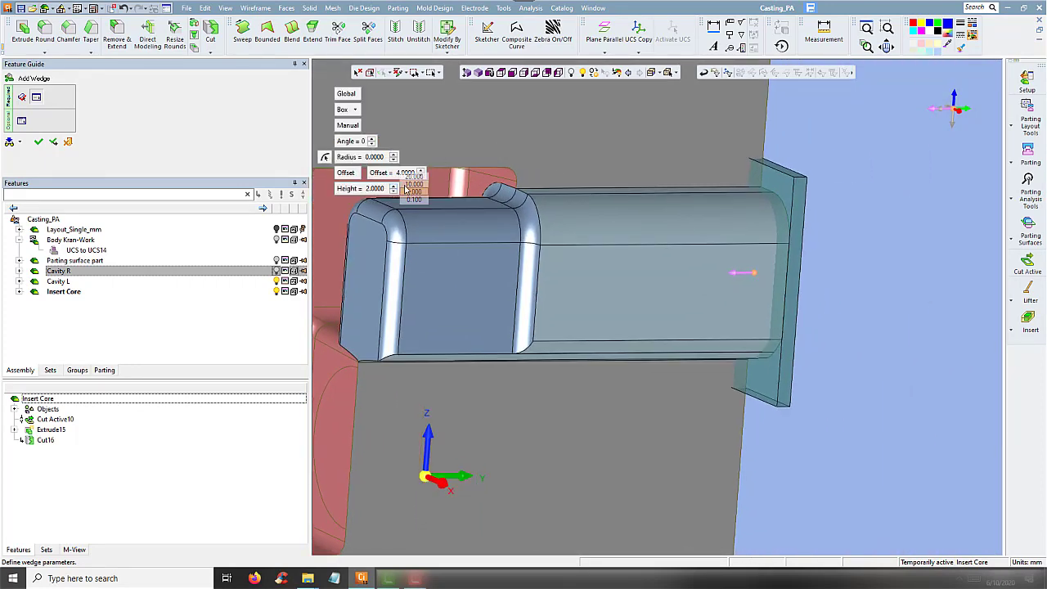
click(396, 190)
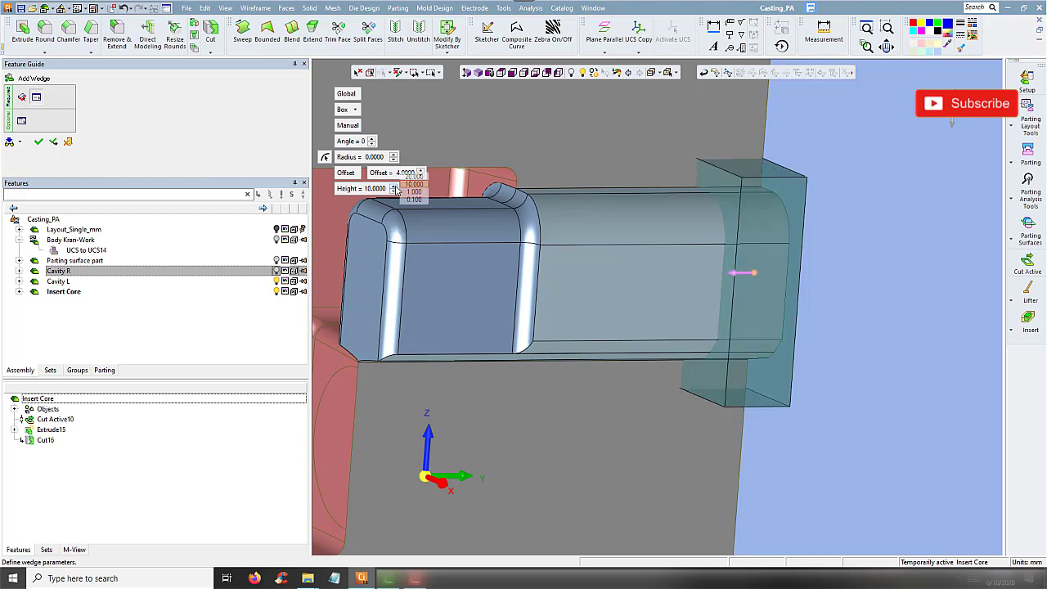
click(396, 190)
Round the wedge corners with radius 2 and commit Add Wedge17
mouse_move(564, 200)
middle_down()
mouse_move(574, 190)
mouse_move(490, 188)
middle_up()
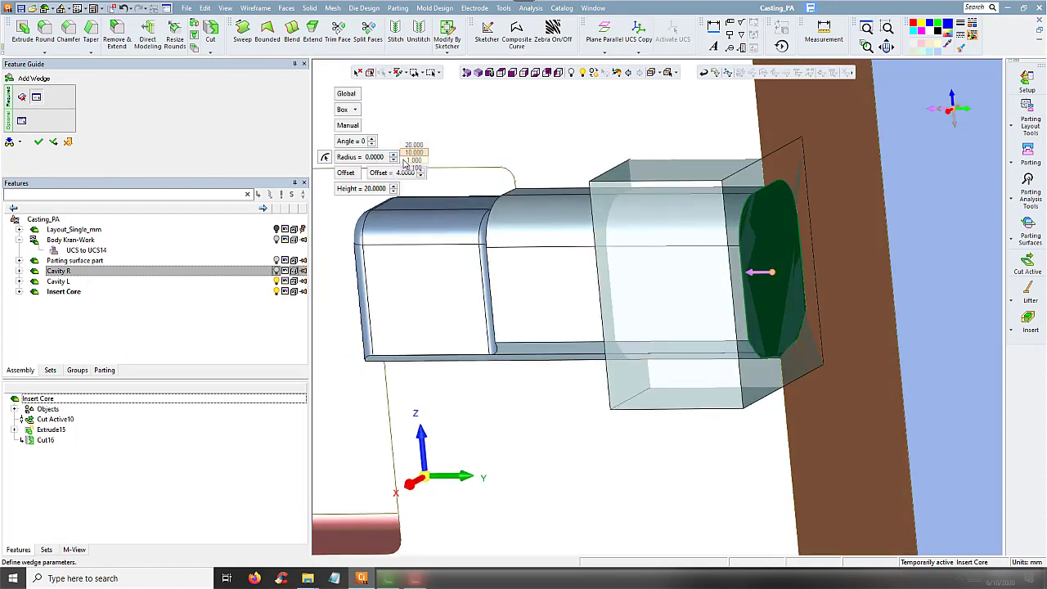
click(394, 155)
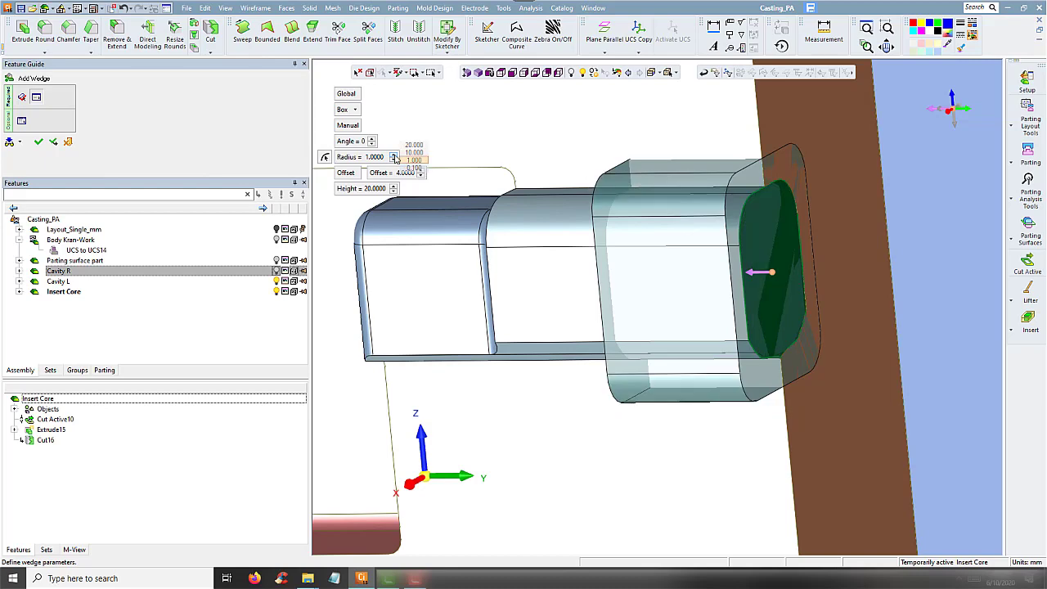
click(394, 154)
middle_drag(658, 217, 642, 194)
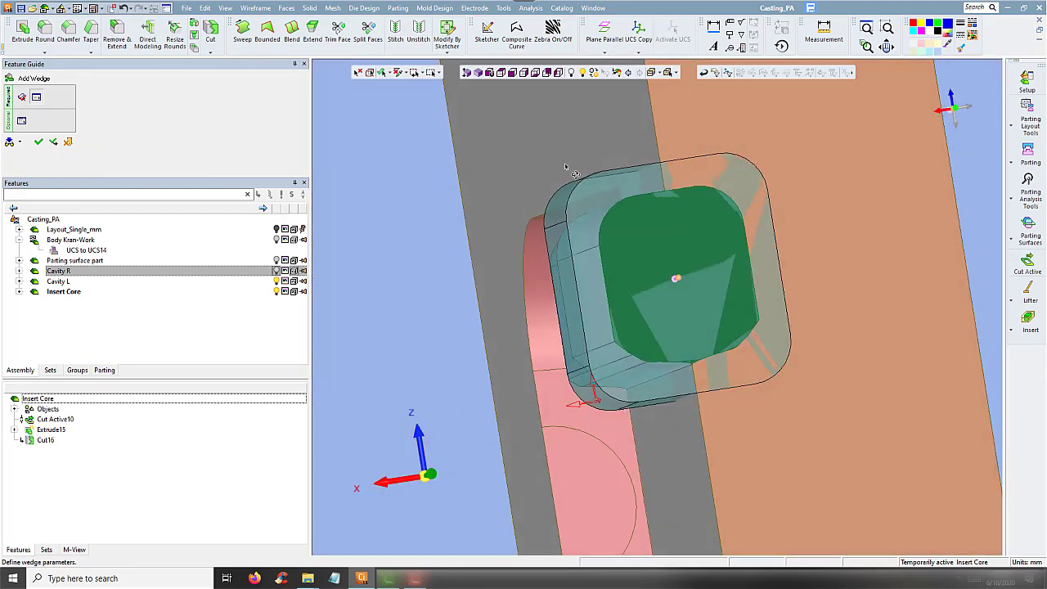
mouse_move(608, 165)
middle_down()
mouse_move(744, 181)
mouse_move(624, 188)
middle_up()
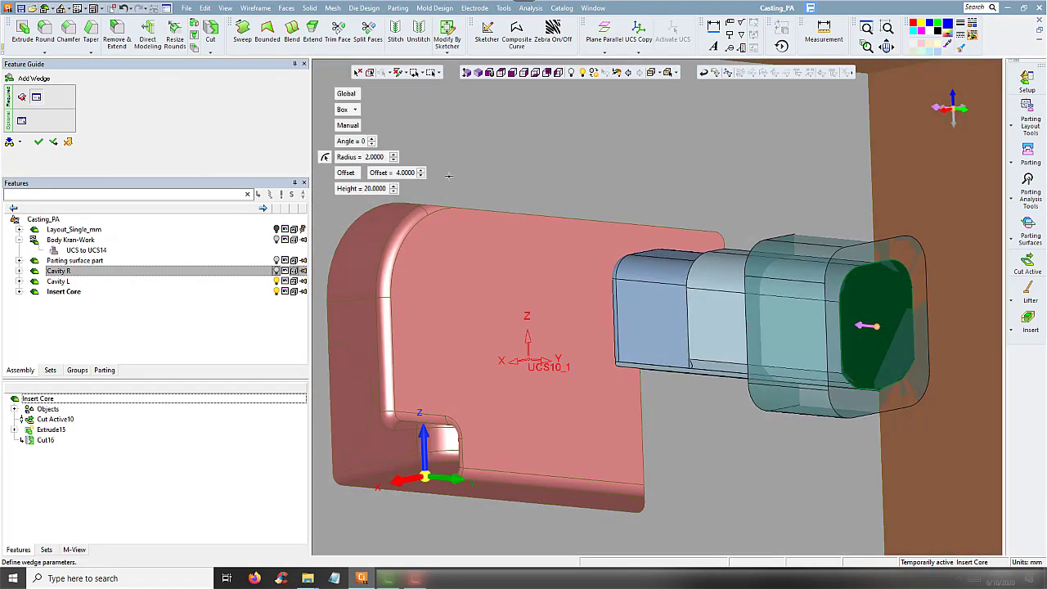
click(37, 142)
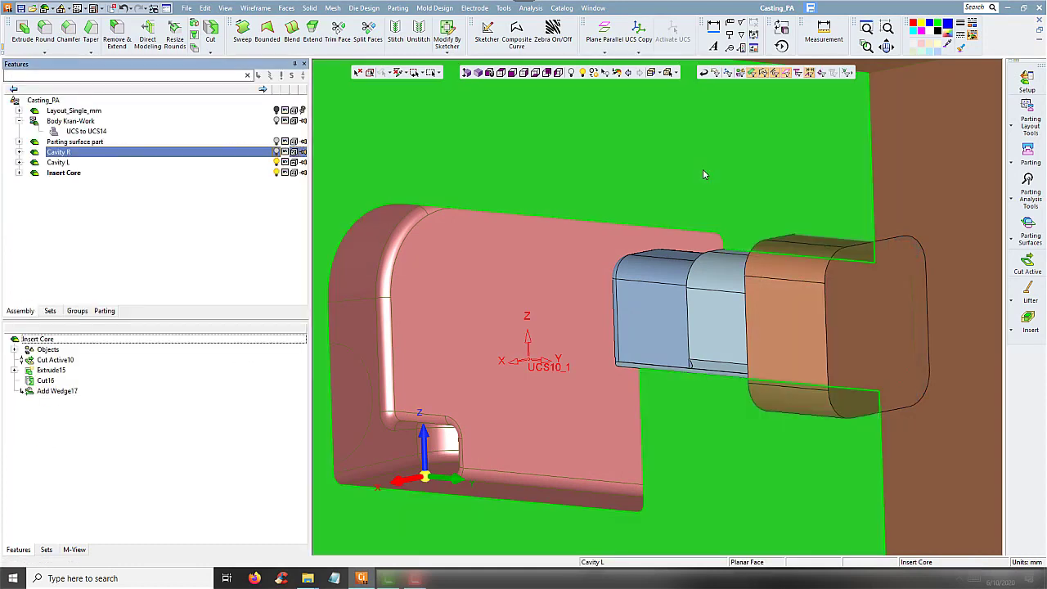
mouse_move(703, 168)
middle_down()
mouse_move(594, 164)
mouse_move(701, 164)
mouse_move(712, 175)
middle_up()
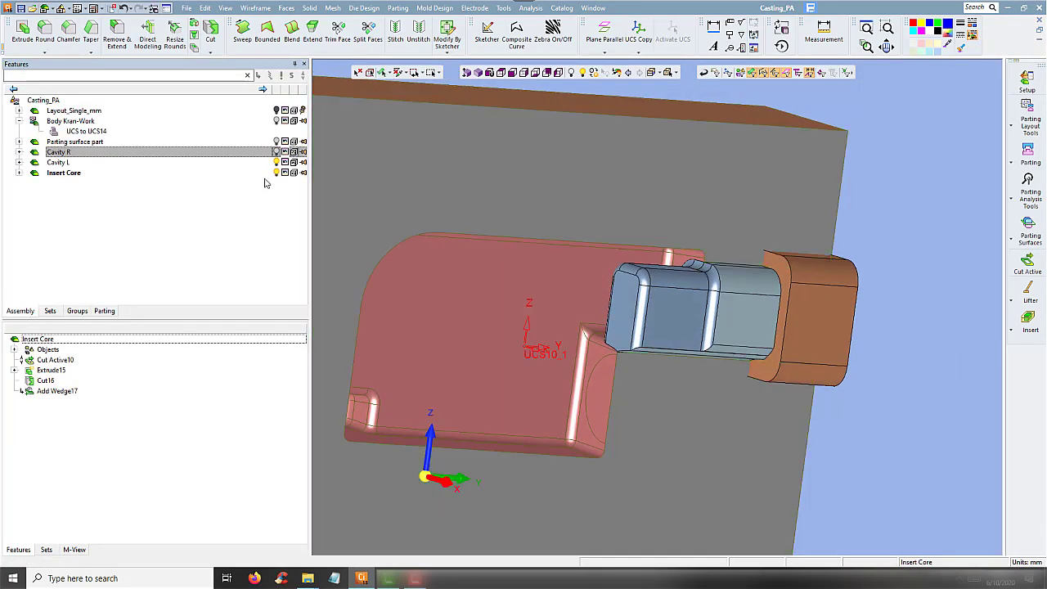
click(277, 162)
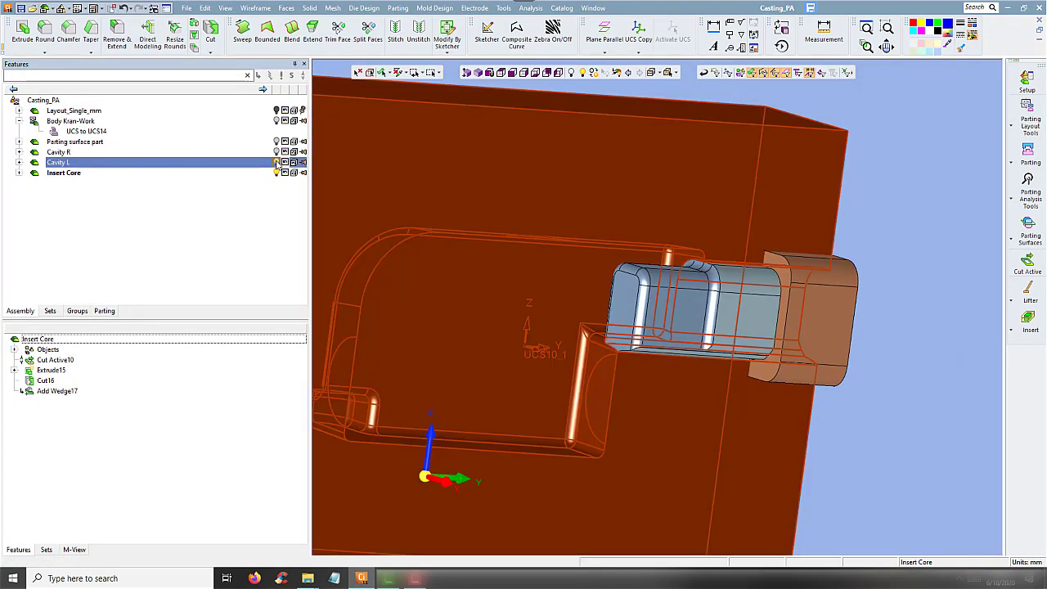
middle_drag(596, 227, 617, 231)
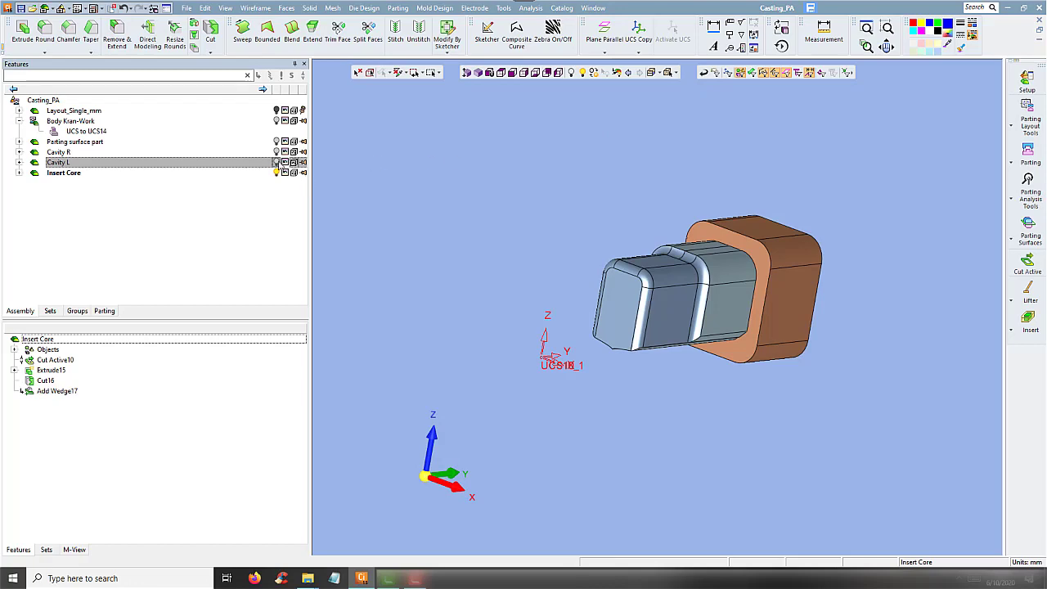
click(276, 162)
middle_drag(894, 257, 703, 229)
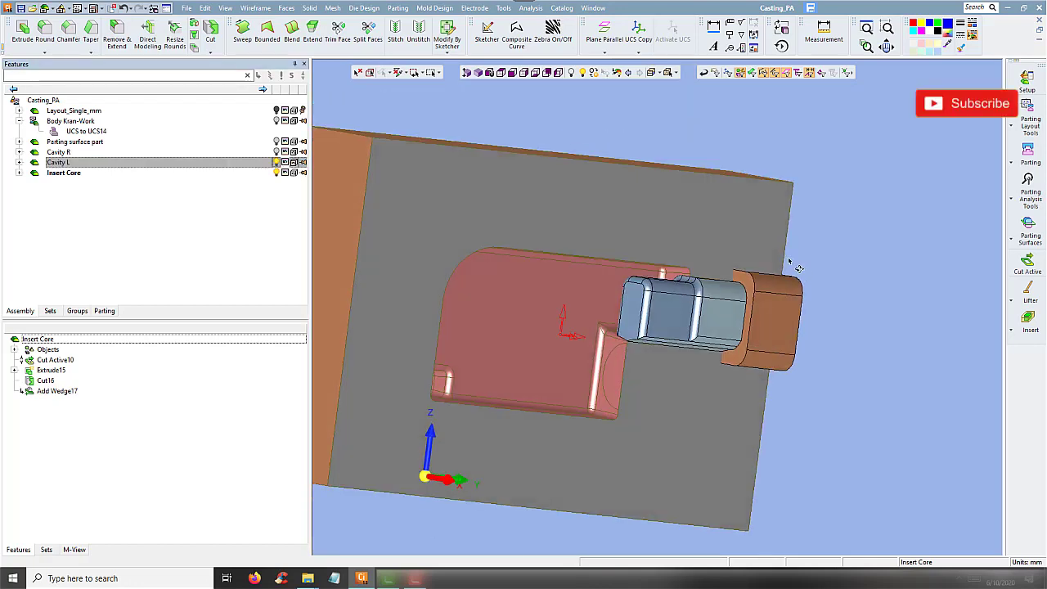
scroll(702, 228, up, 3)
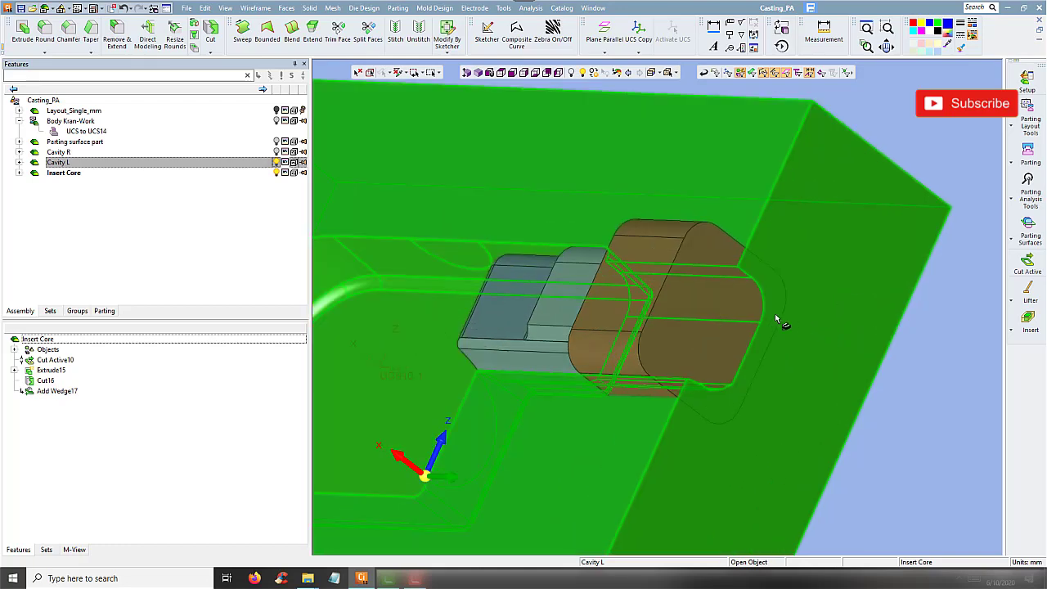
scroll(774, 313, up, 2)
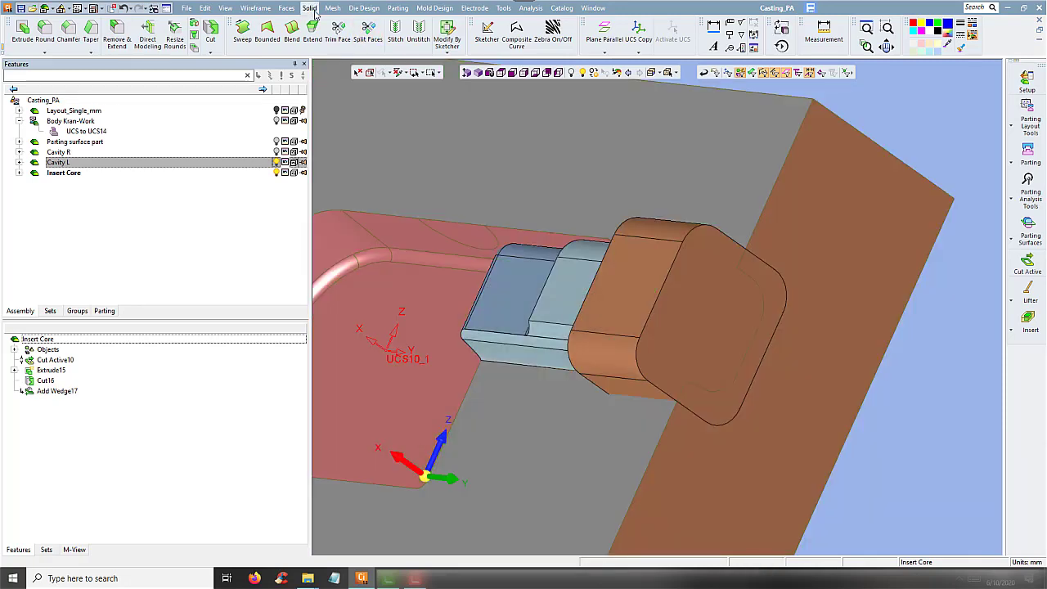
Cut Cavity L using the Insert Core as cutting geometry, keeping the insert
click(309, 8)
click(319, 103)
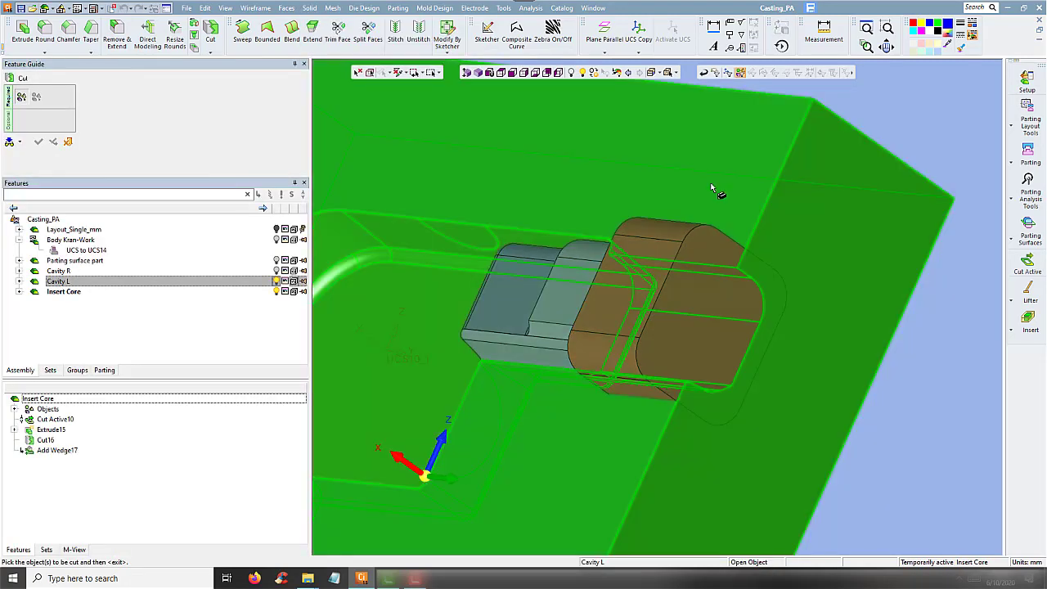
click(710, 188)
middle_click(710, 189)
click(679, 282)
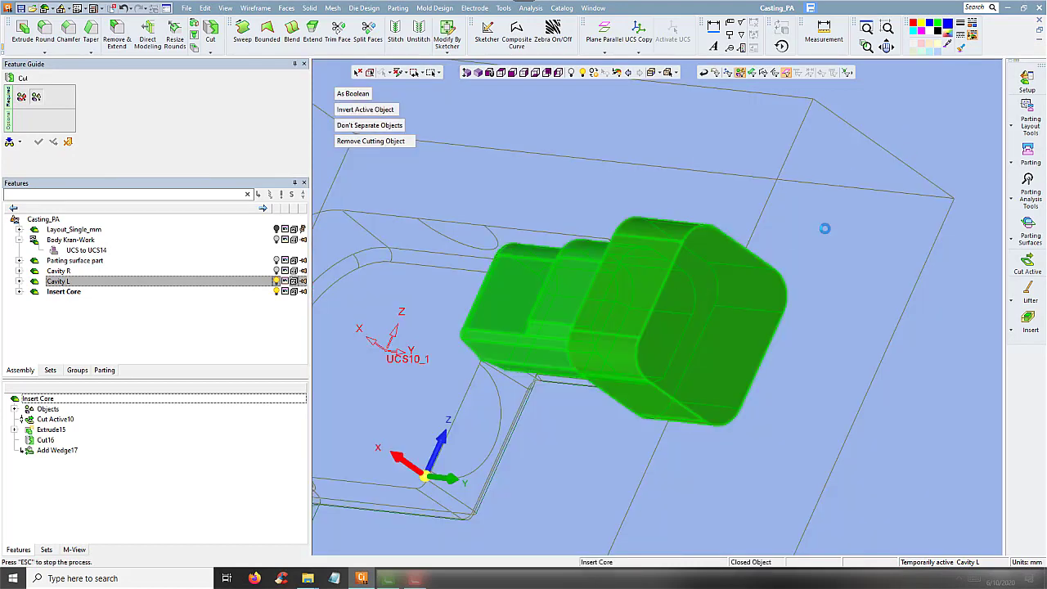
middle_click(824, 227)
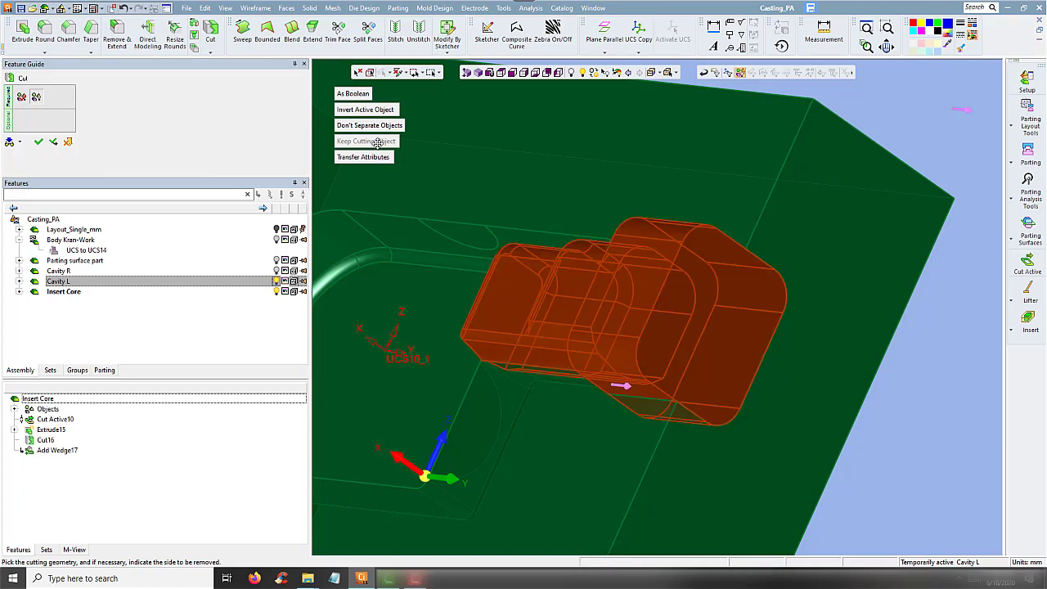
click(38, 142)
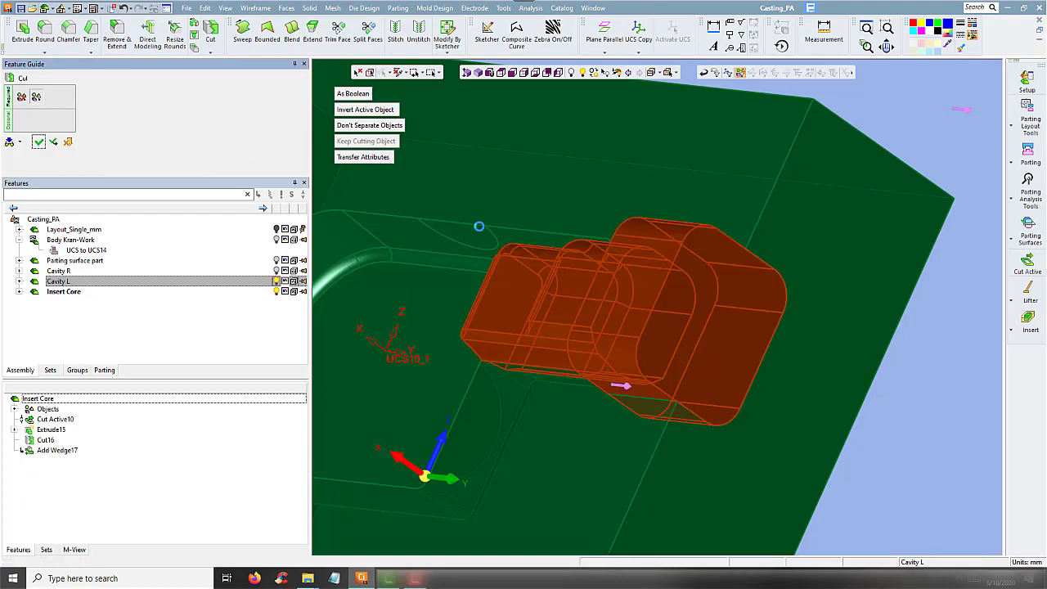
mouse_move(479, 227)
middle_down()
mouse_move(572, 227)
mouse_move(592, 256)
middle_up()
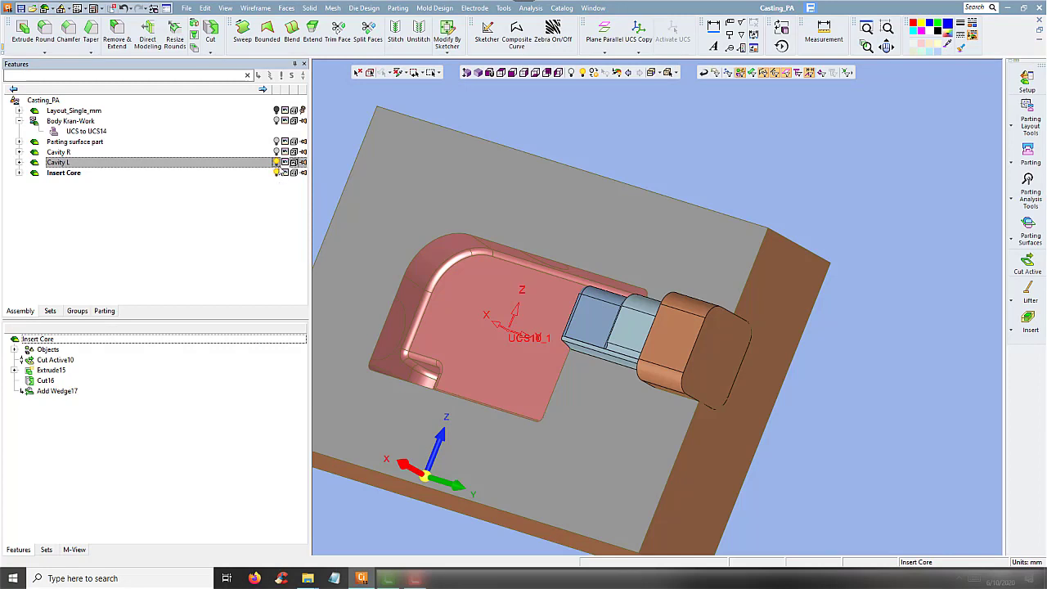
Make the Casting_PA assembly the active part
click(278, 173)
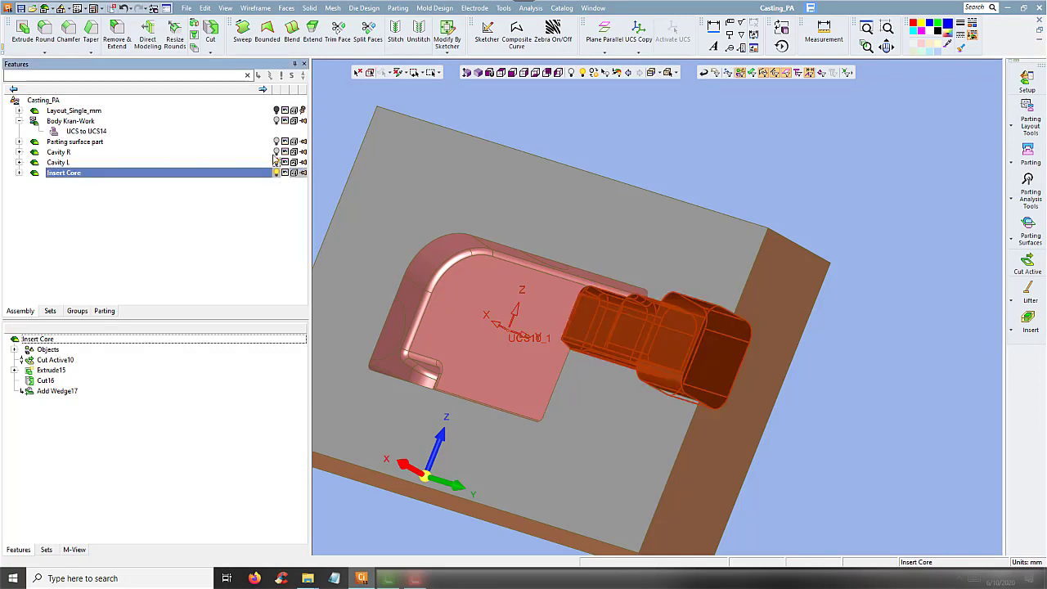
double_click(94, 103)
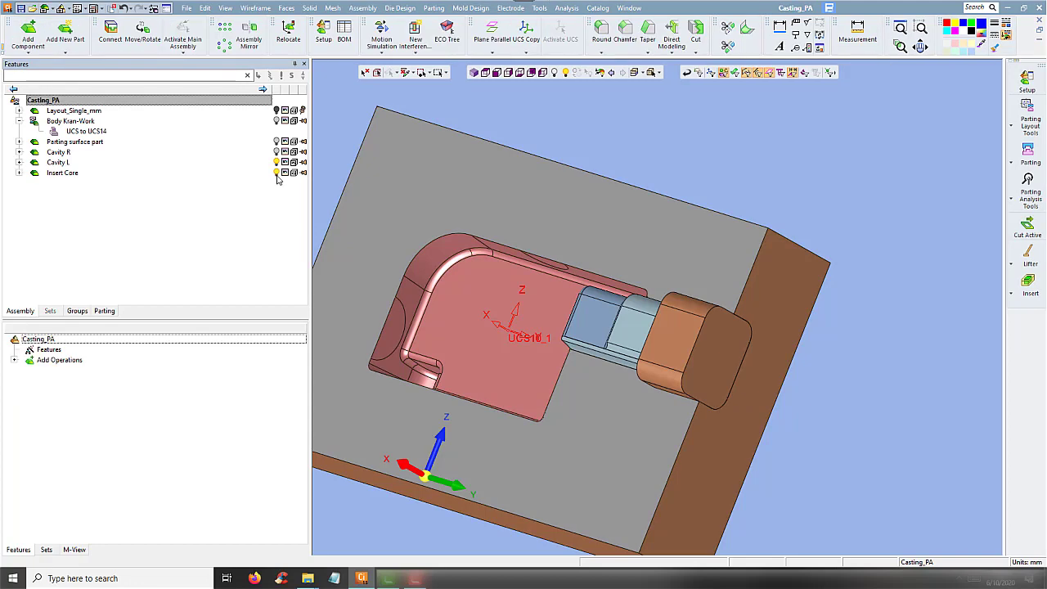
click(277, 174)
mouse_move(654, 221)
middle_down()
mouse_move(621, 170)
mouse_move(623, 215)
mouse_move(641, 170)
mouse_move(613, 164)
middle_up()
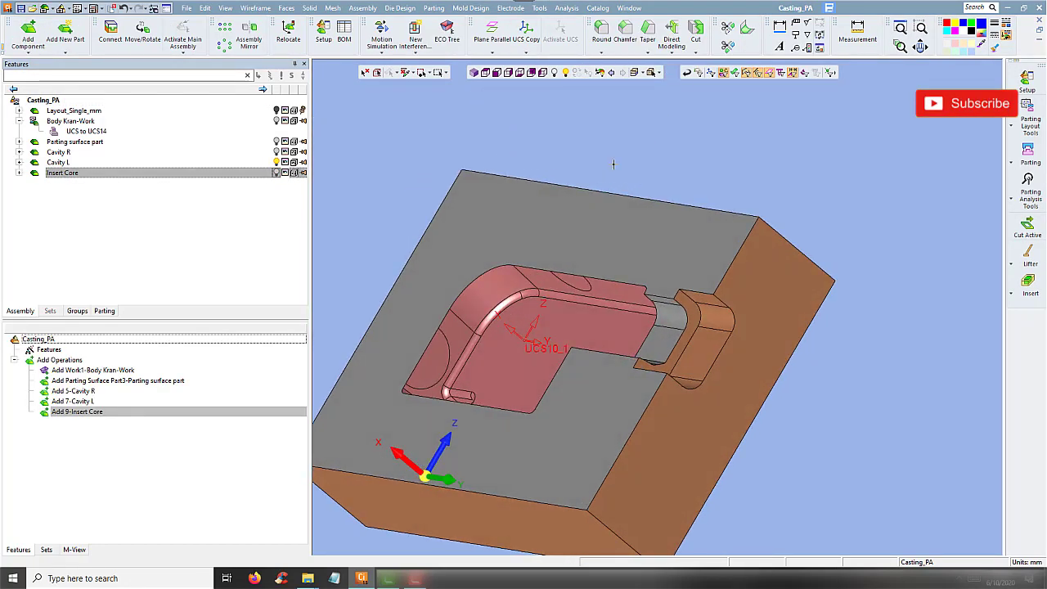
Show Cavity R and the Insert Core, hide Cavity L, and zoom in on the insert
click(277, 152)
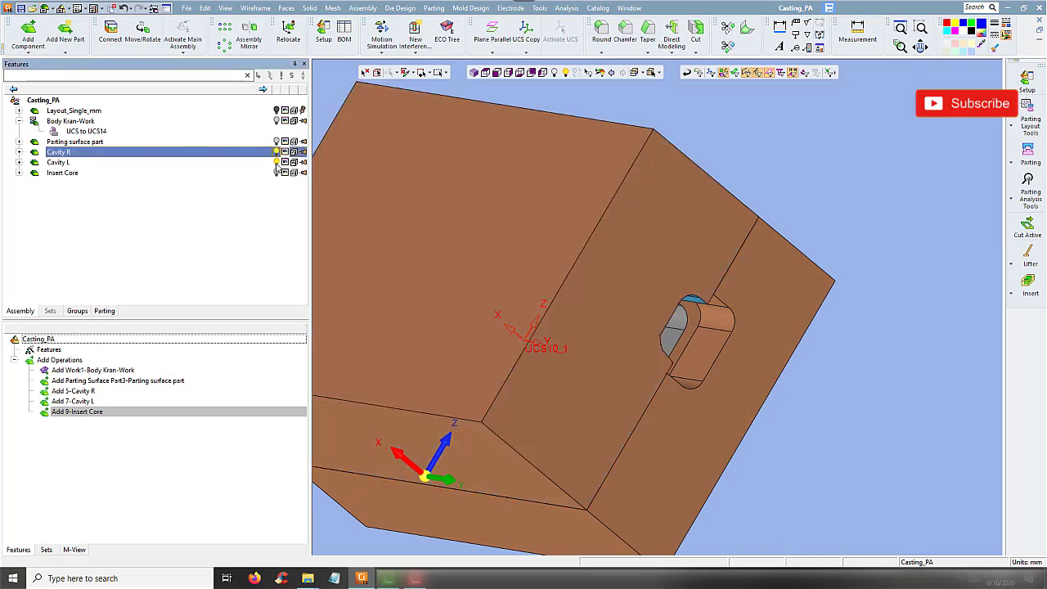
click(277, 162)
click(278, 172)
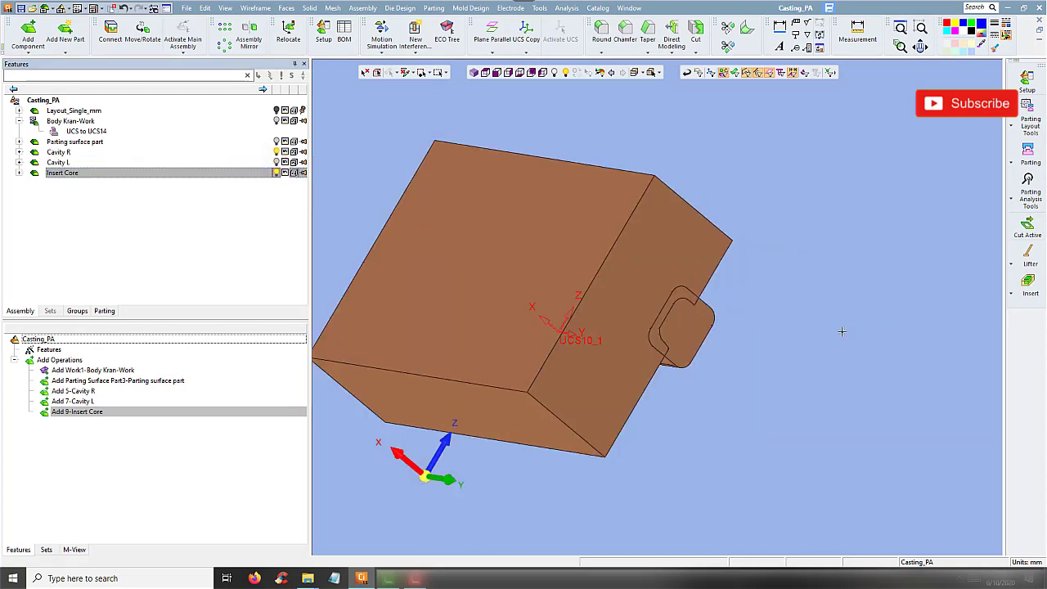
mouse_move(841, 331)
middle_down()
mouse_move(710, 252)
mouse_move(778, 218)
mouse_move(568, 155)
mouse_move(477, 110)
middle_up()
Cut Cavity R with the Insert Core, then hide the insert and view from above
click(309, 8)
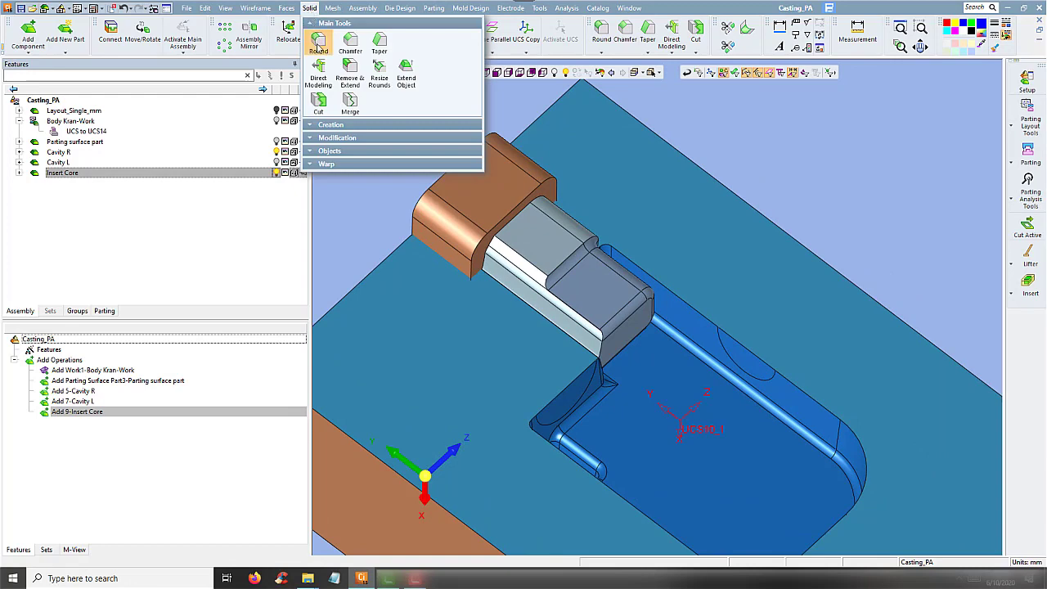
click(318, 100)
click(570, 154)
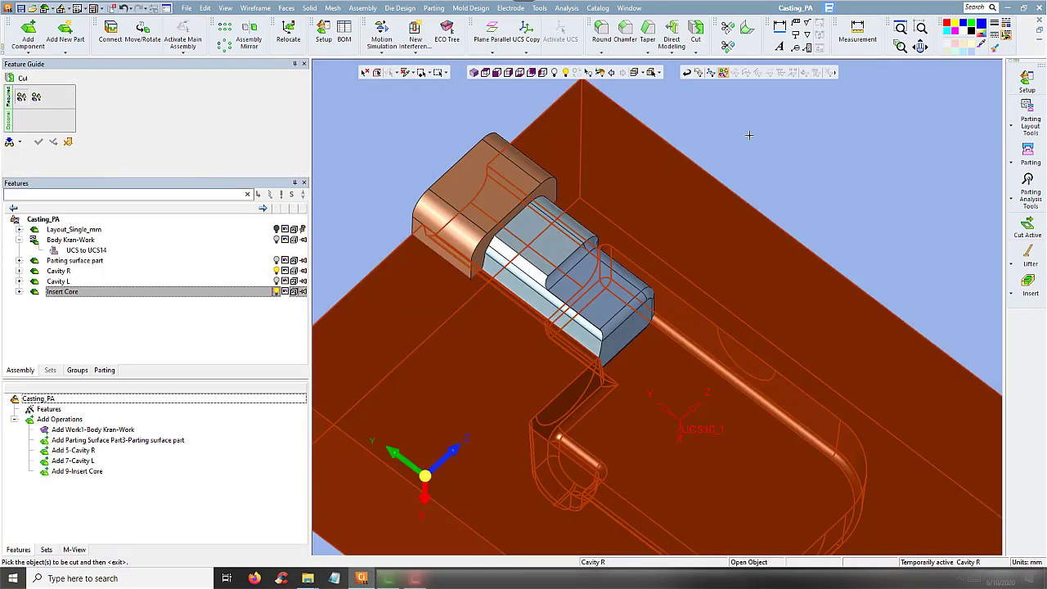
middle_click(749, 135)
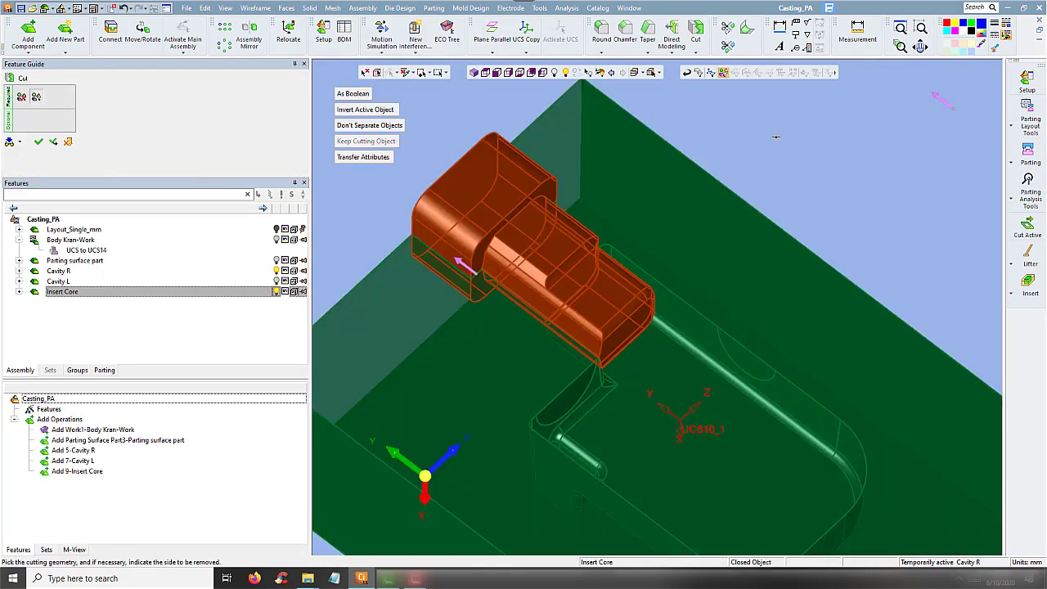
middle_click(775, 137)
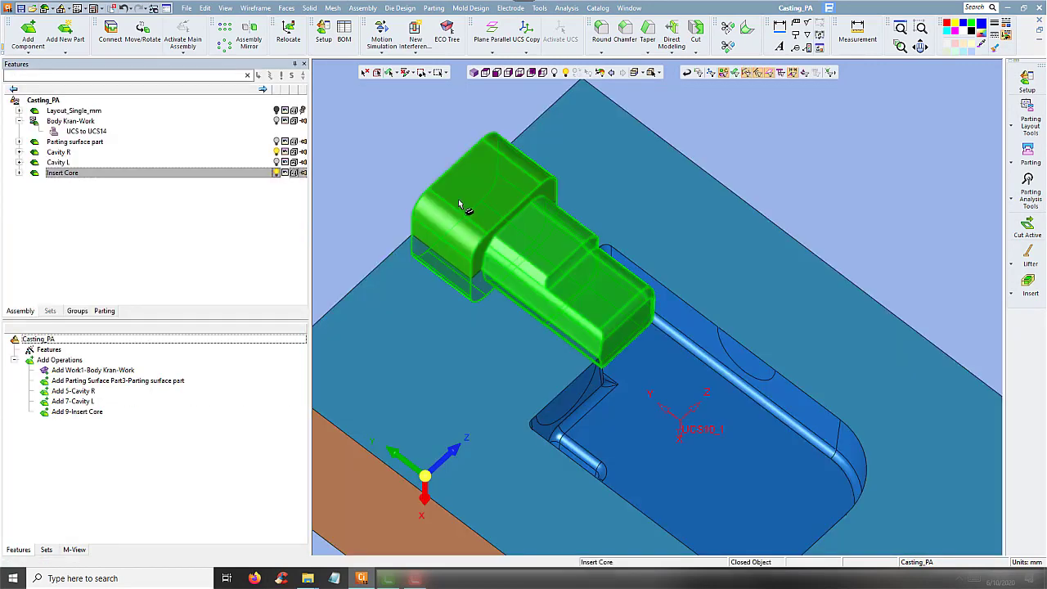
click(276, 173)
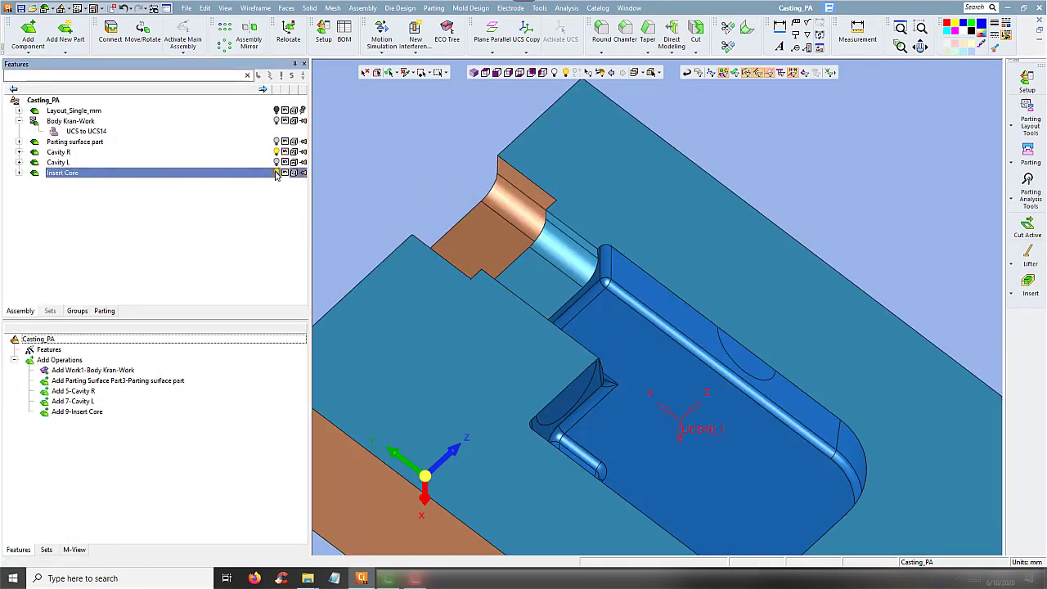
key(Home)
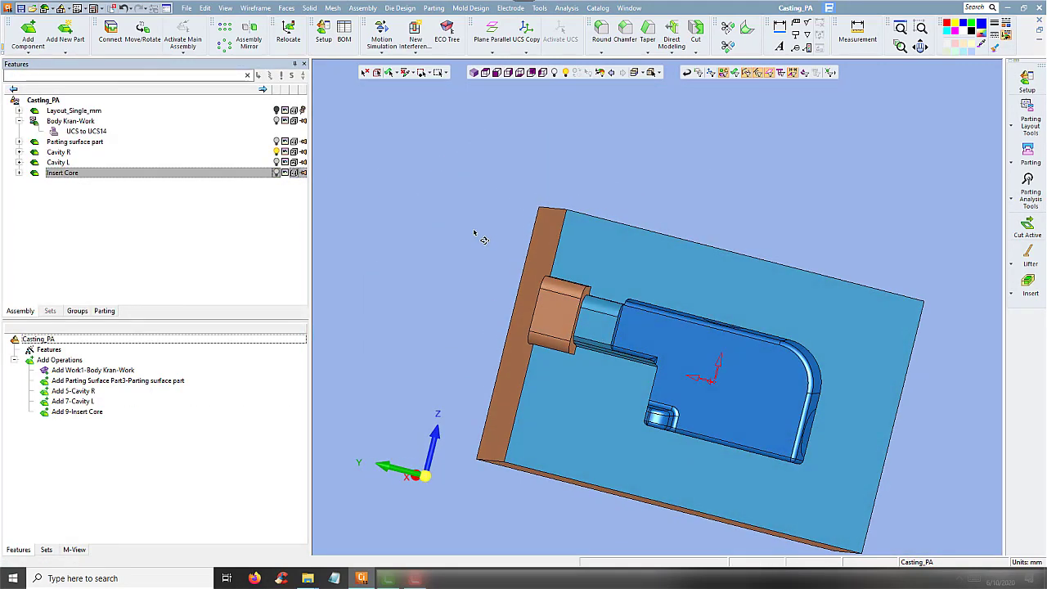
Show Cavity L to inspect its top and front faces, then hide all three parts
click(276, 162)
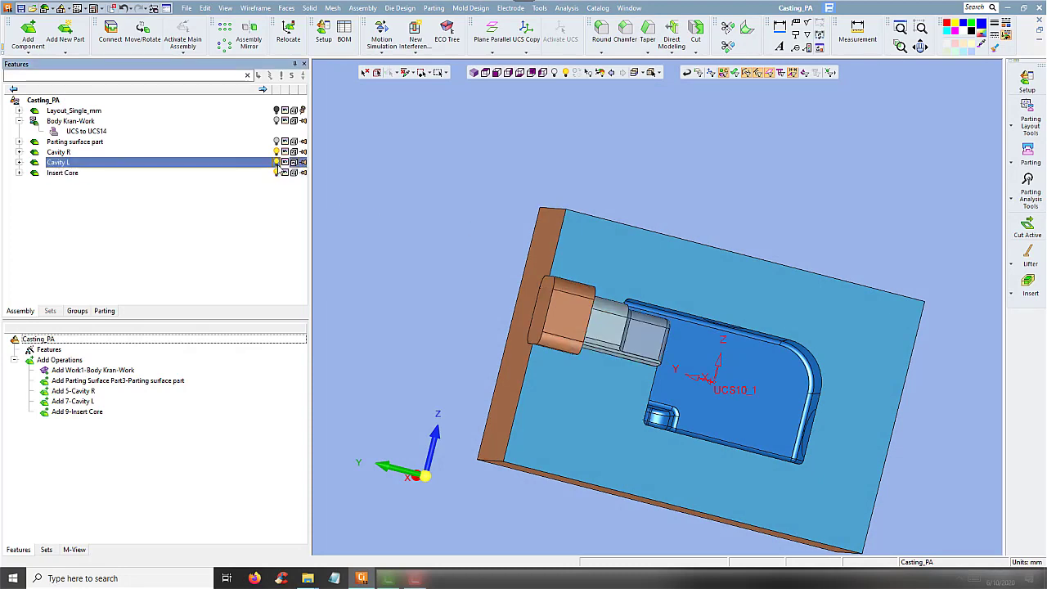
middle_drag(417, 212, 564, 270)
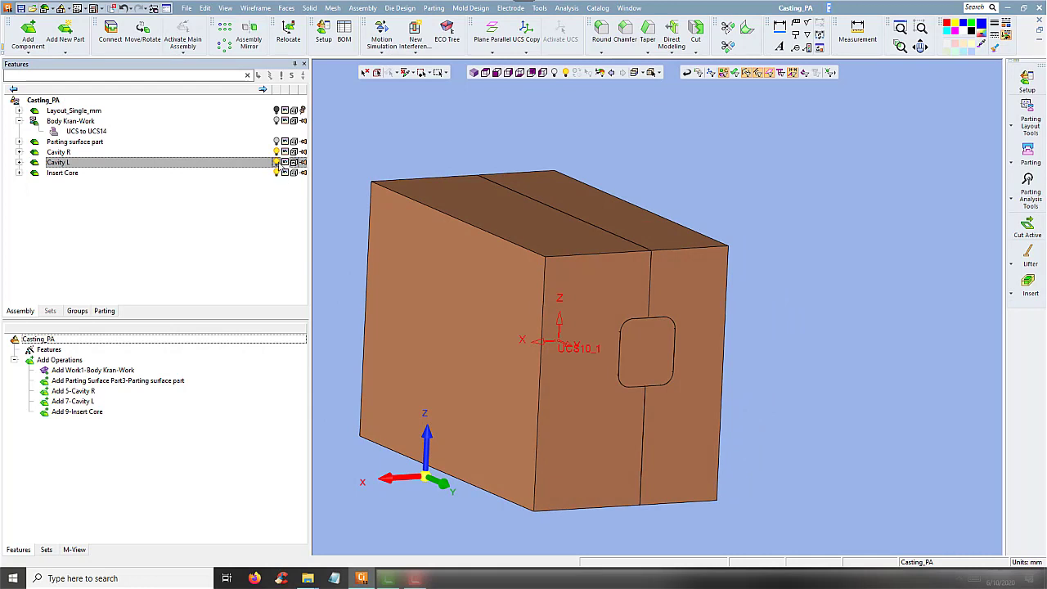
click(277, 162)
click(276, 173)
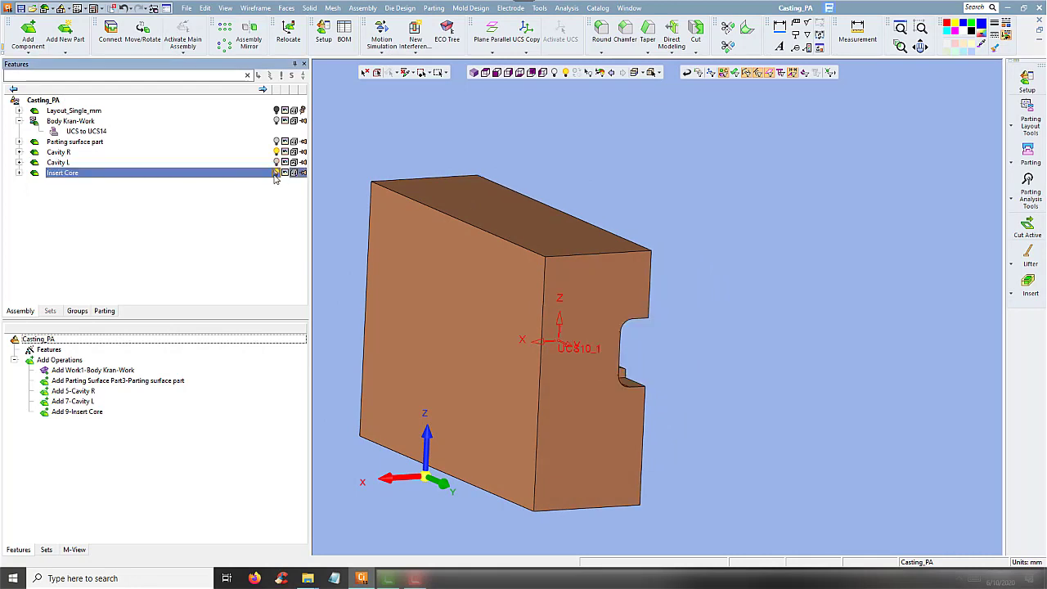
click(276, 152)
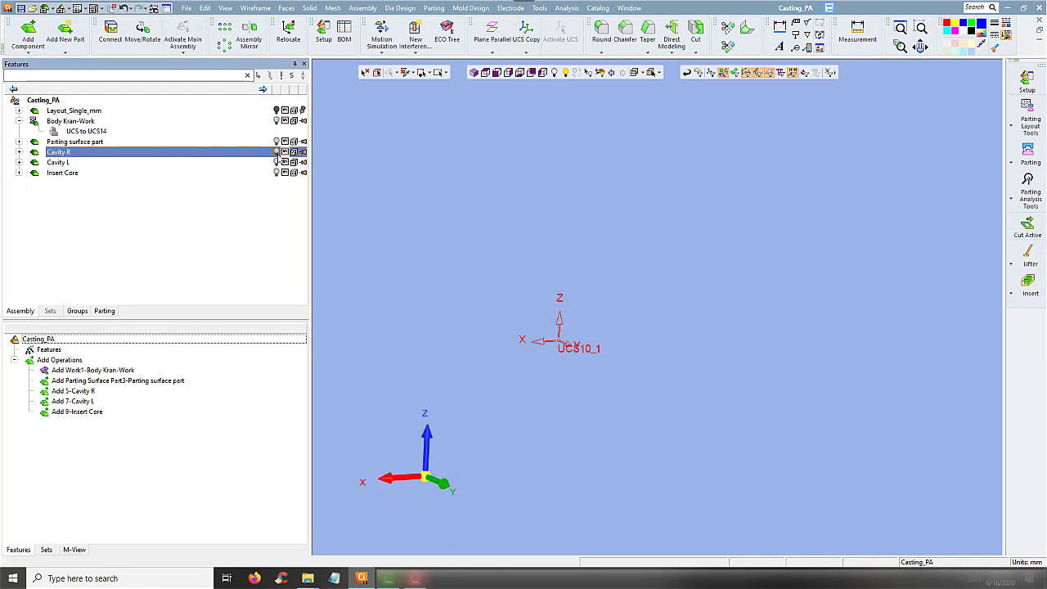
Redisplay Cavity L and the Insert Core, inspect them head-on and obliquely, then hide both
click(277, 152)
click(277, 162)
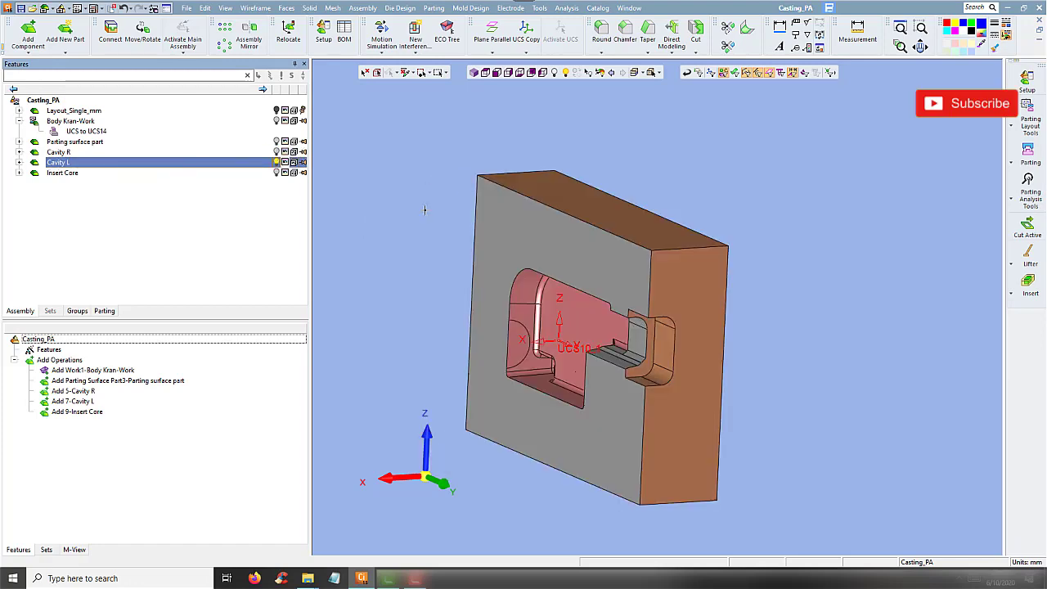
right_drag(425, 211, 313, 169)
click(277, 173)
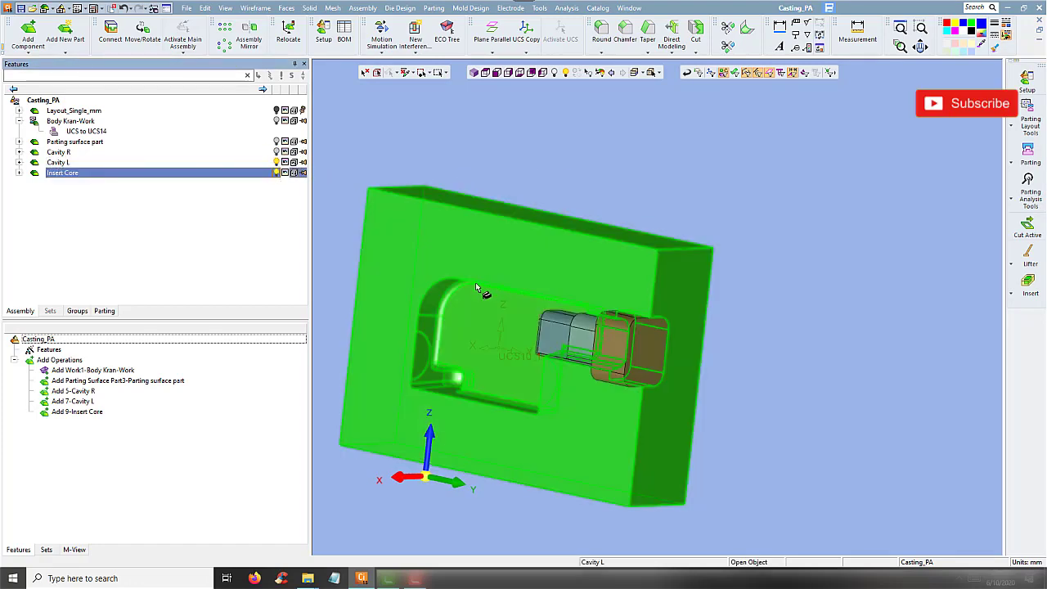
scroll(543, 232, up, 3)
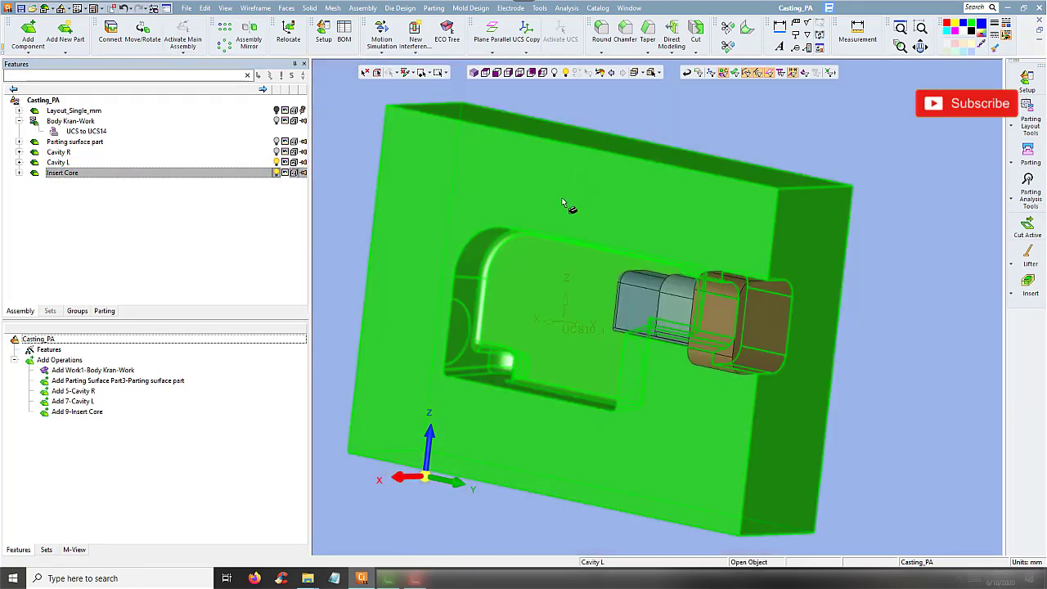
right_drag(581, 175, 661, 192)
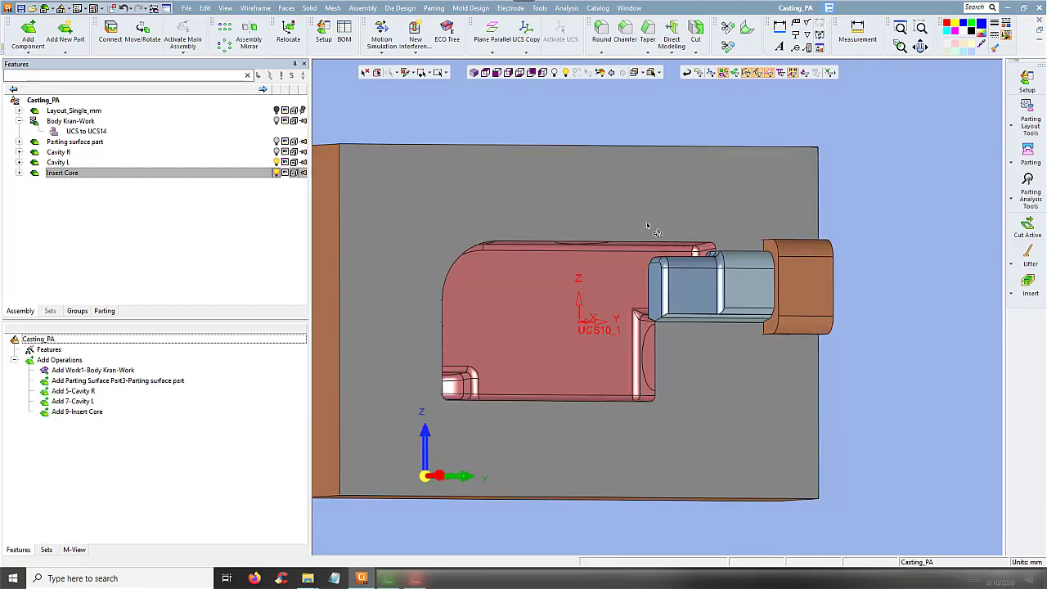
right_drag(645, 227, 612, 237)
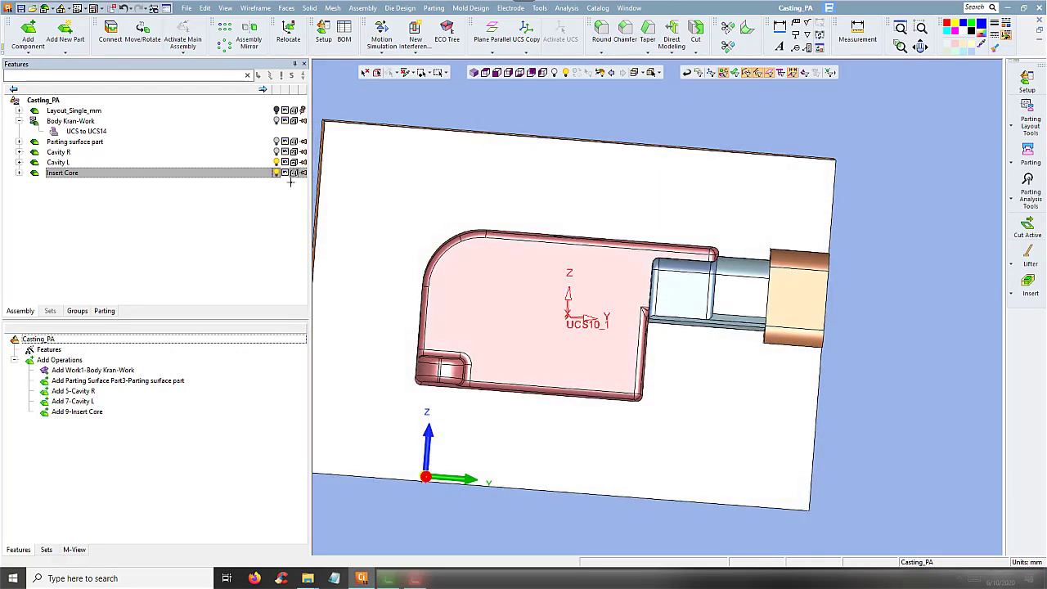
click(277, 173)
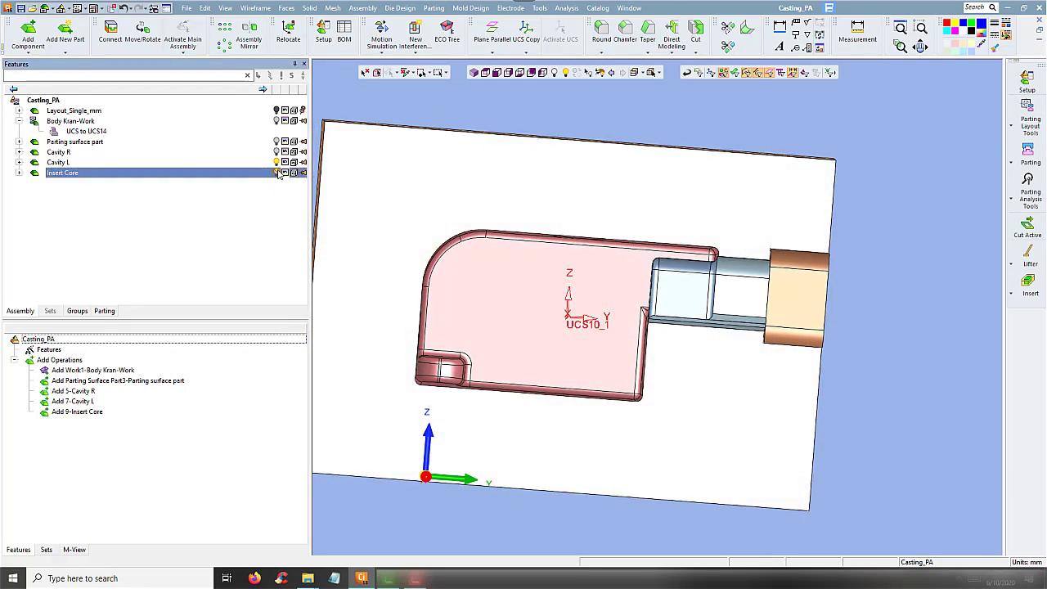
click(275, 162)
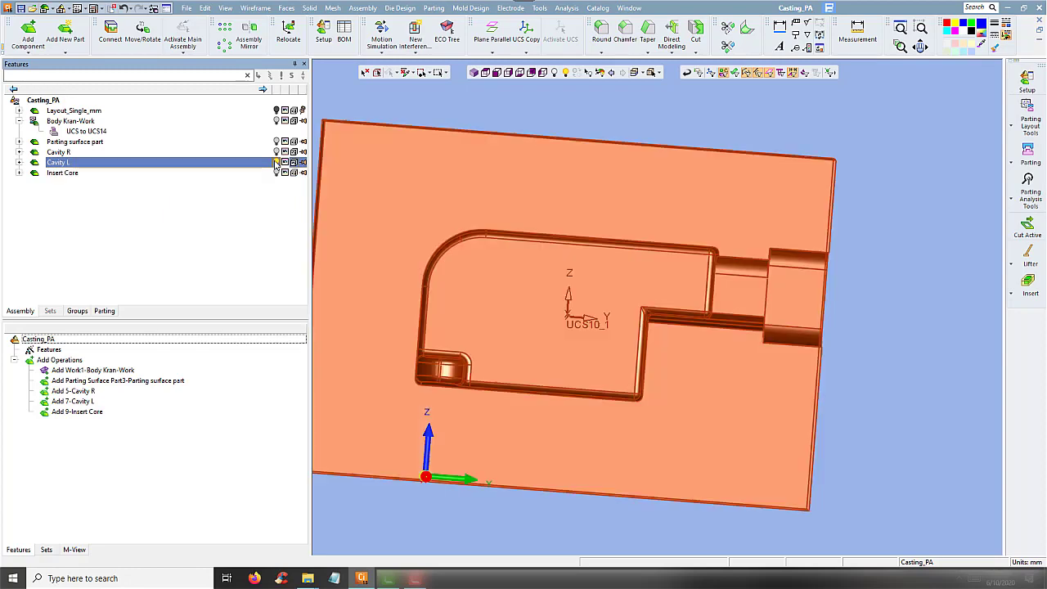
In the parting tree, show Unassigned faces and hide the Split-01, Split-02 and Split-03 surfaces
click(106, 311)
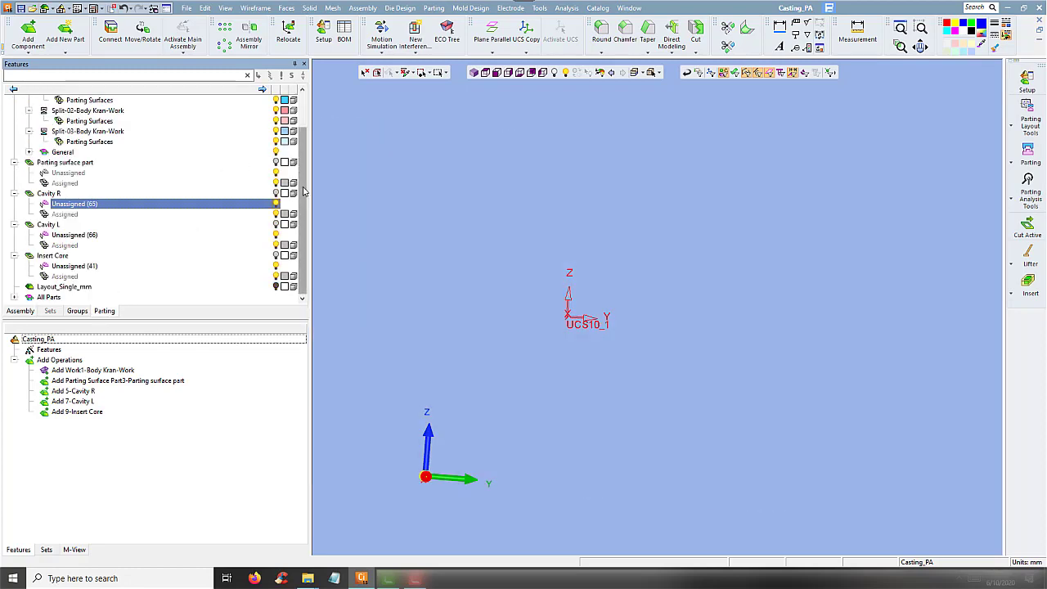
scroll(303, 191, up, 3)
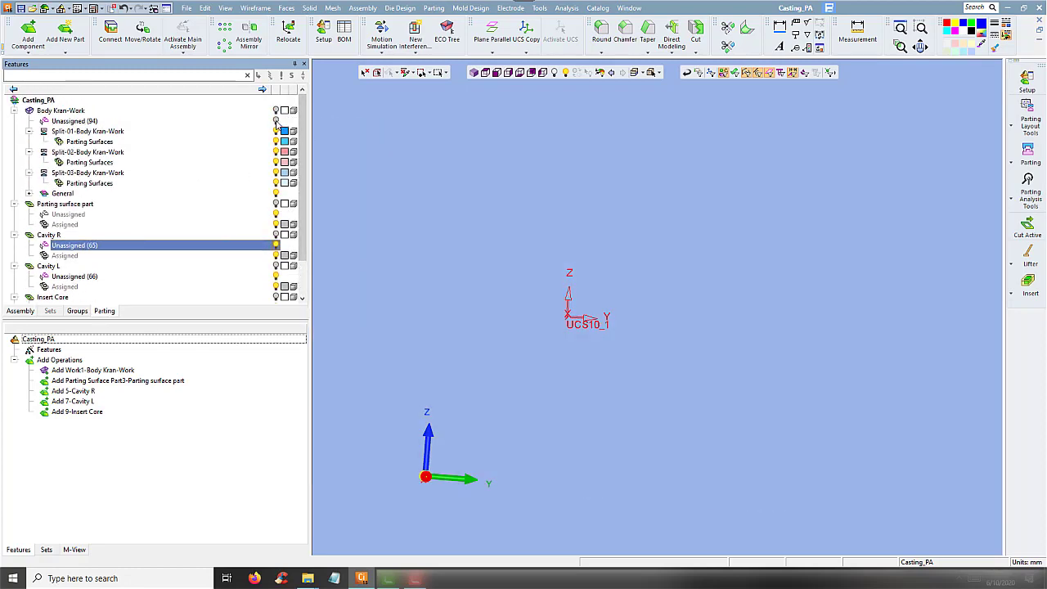
click(276, 120)
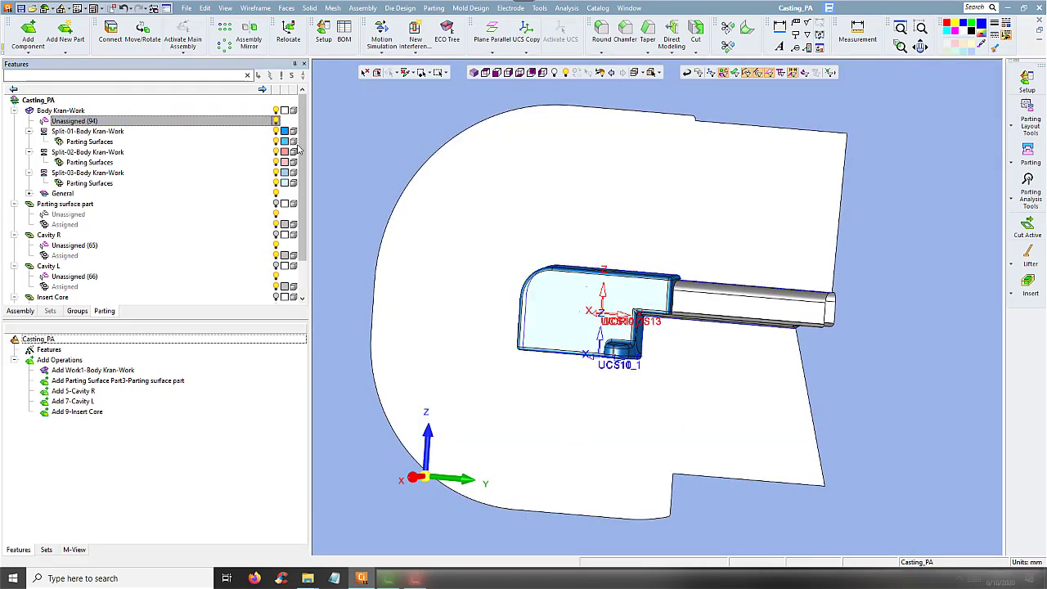
click(279, 130)
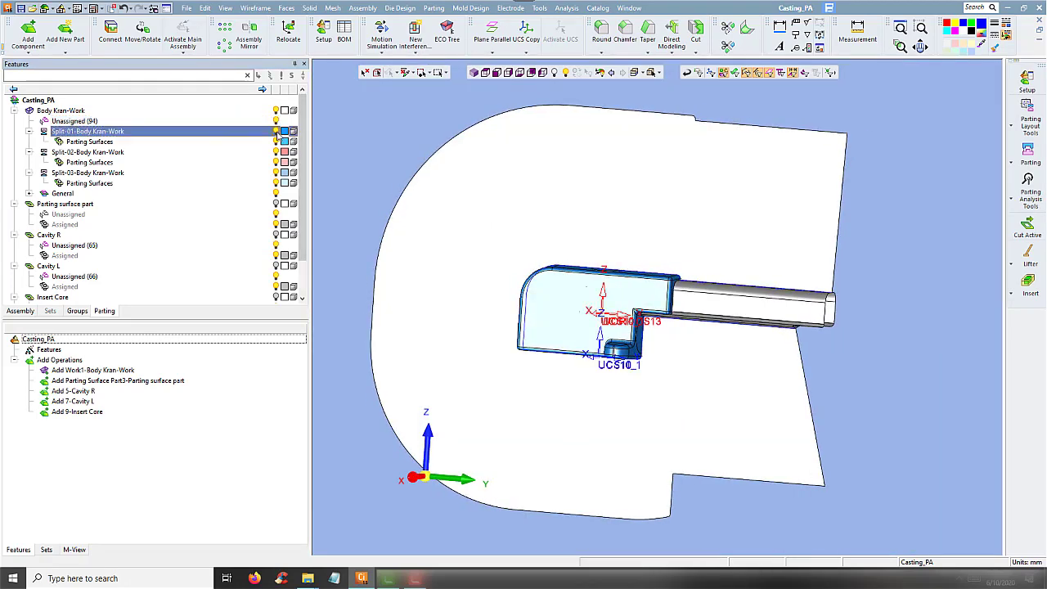
click(276, 141)
click(276, 152)
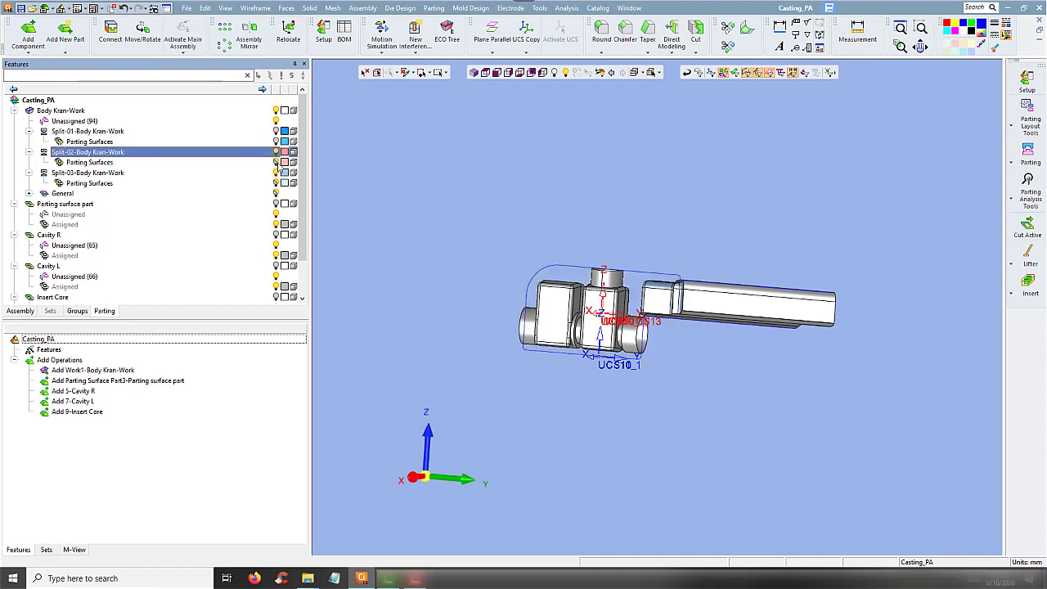
click(277, 163)
click(276, 173)
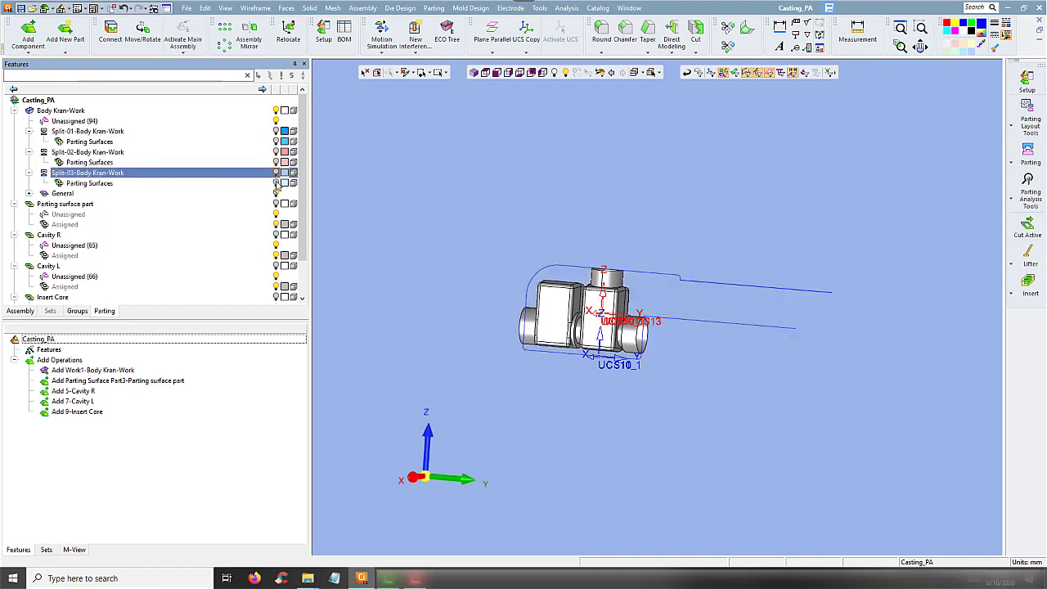
click(277, 183)
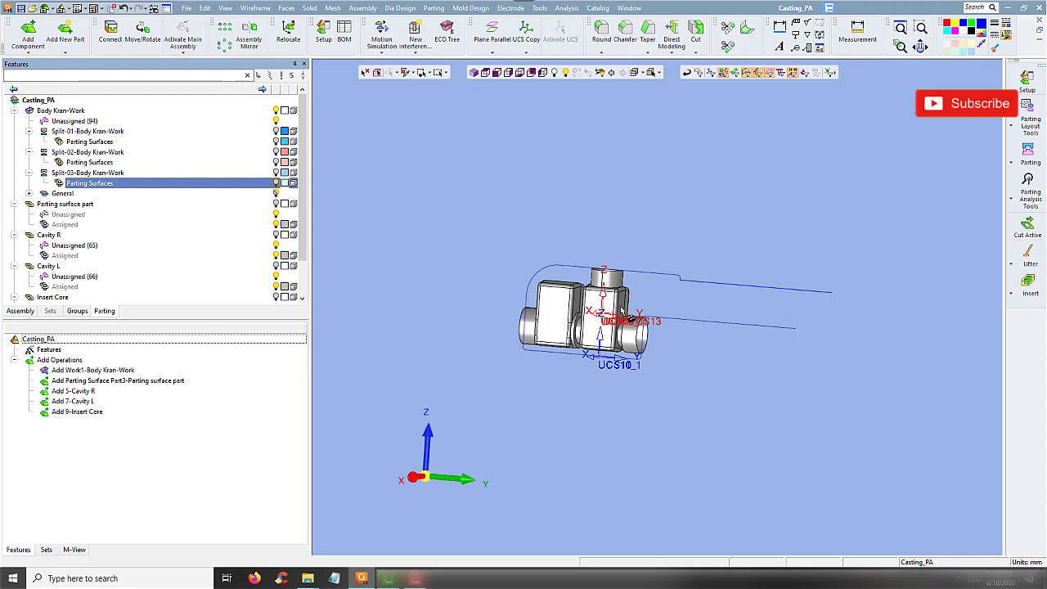
Orbit and zoom to view the whole Kran-Work valve body, bringing up the parting commands
scroll(652, 288, up, 2)
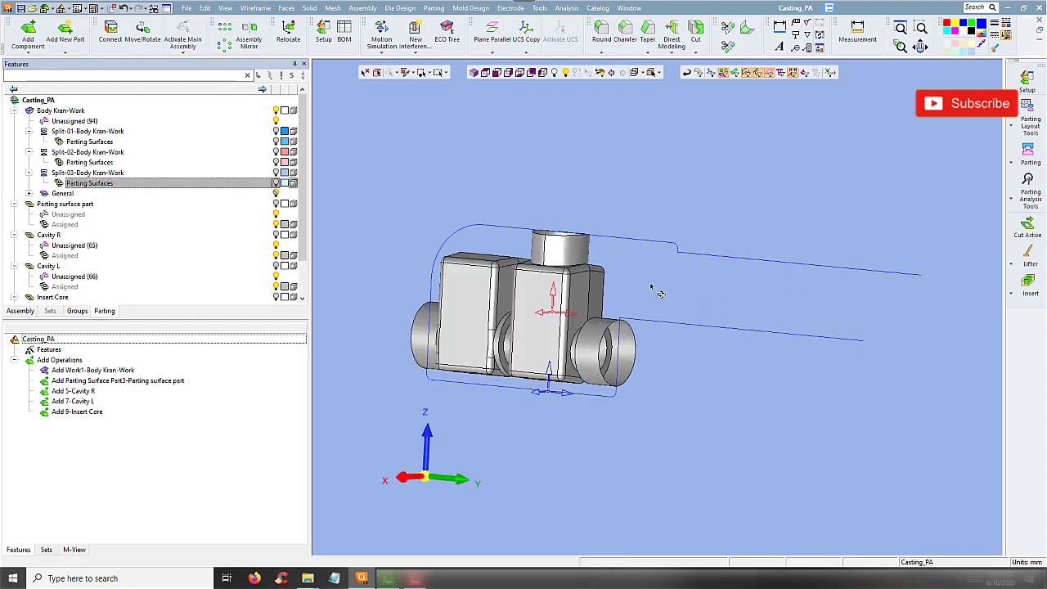
mouse_move(652, 288)
middle_down()
mouse_move(678, 350)
mouse_move(696, 310)
middle_up()
scroll(696, 311, up, 2)
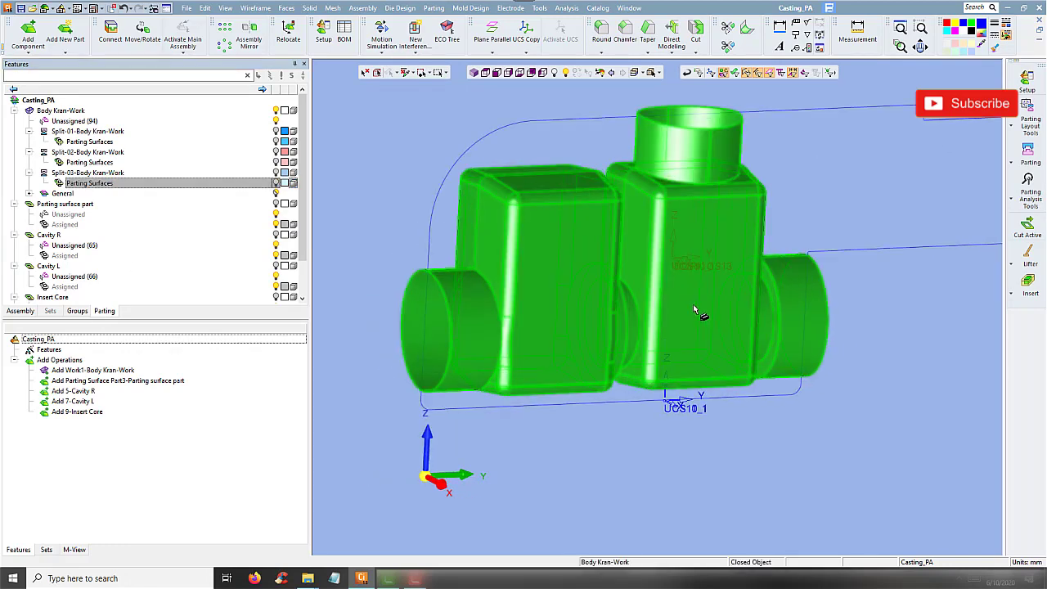
scroll(594, 219, up, 1)
middle_drag(585, 214, 579, 125)
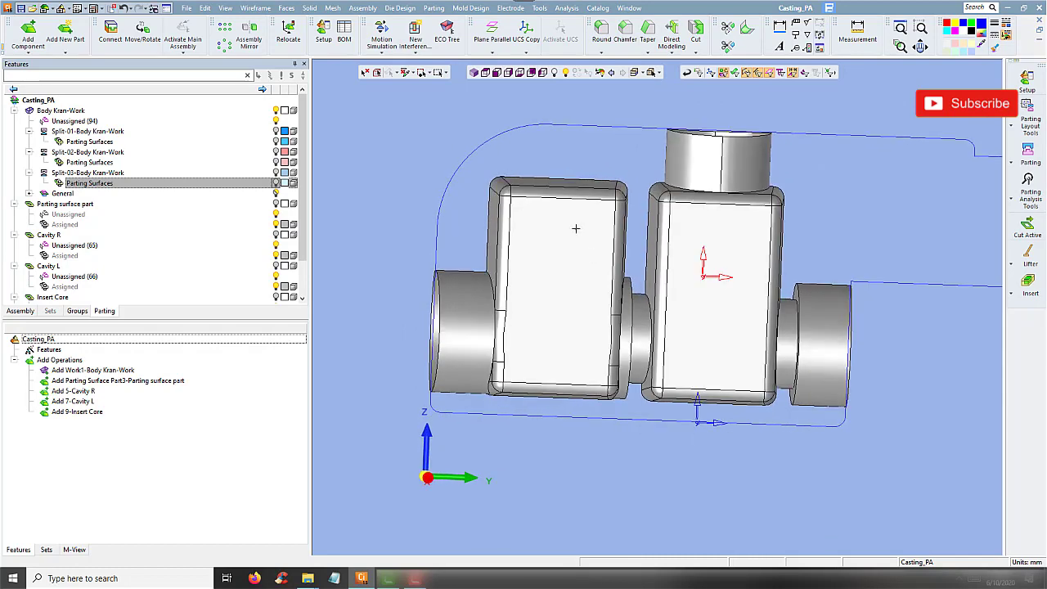
scroll(619, 226, down, 3)
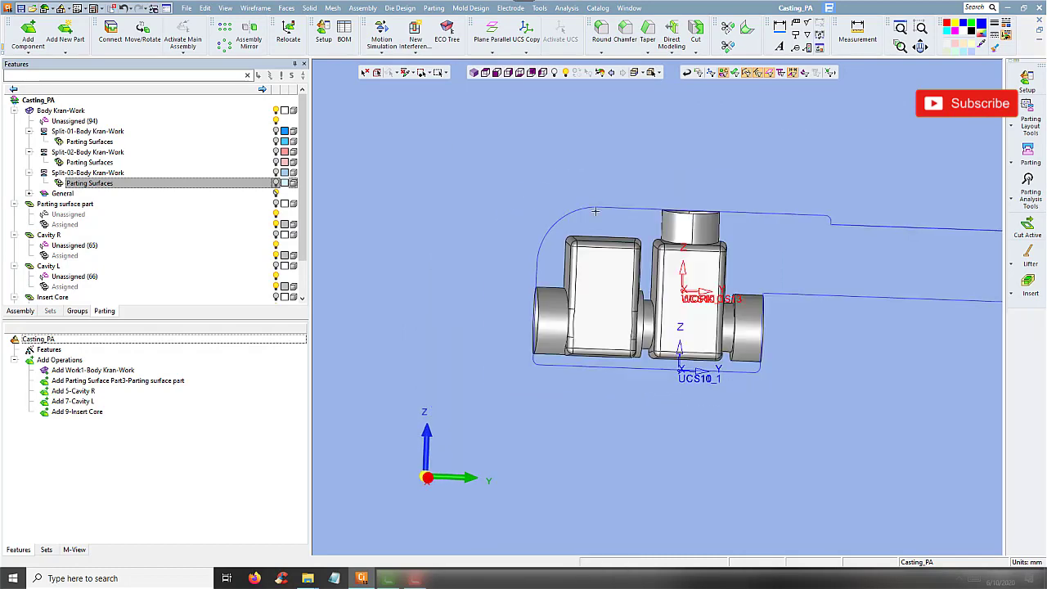
middle_drag(619, 227, 617, 225)
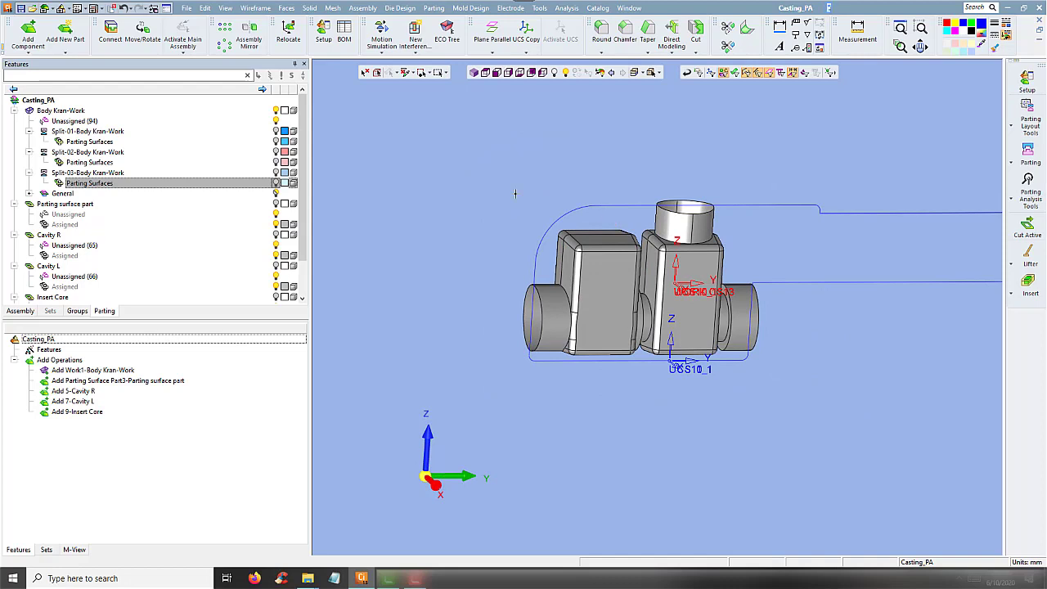
click(1030, 161)
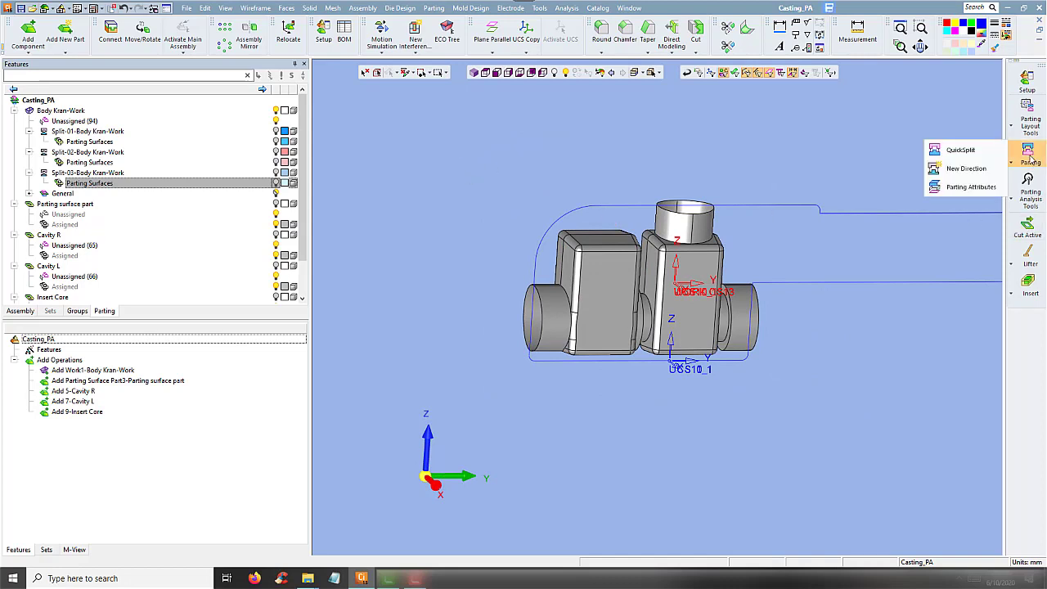
Create split direction Split-04 covering the whole valve body
click(966, 169)
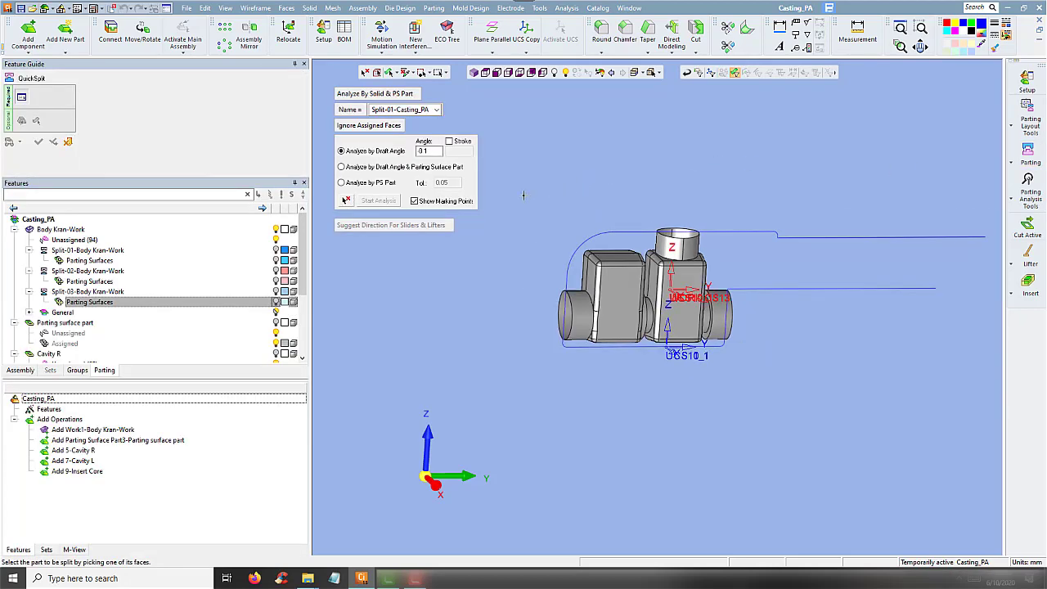
drag(508, 183, 794, 388)
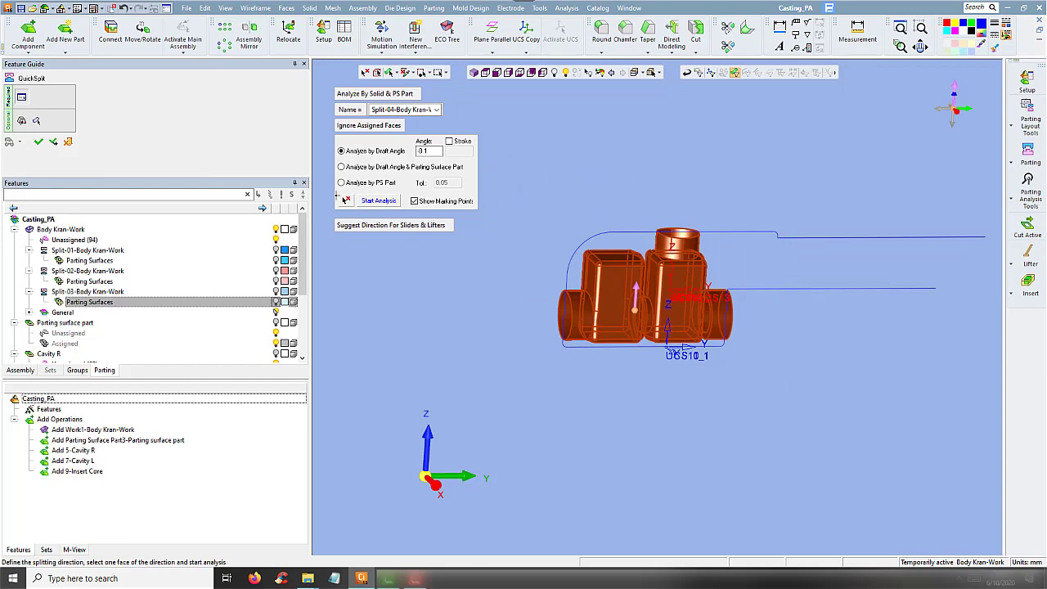
click(43, 143)
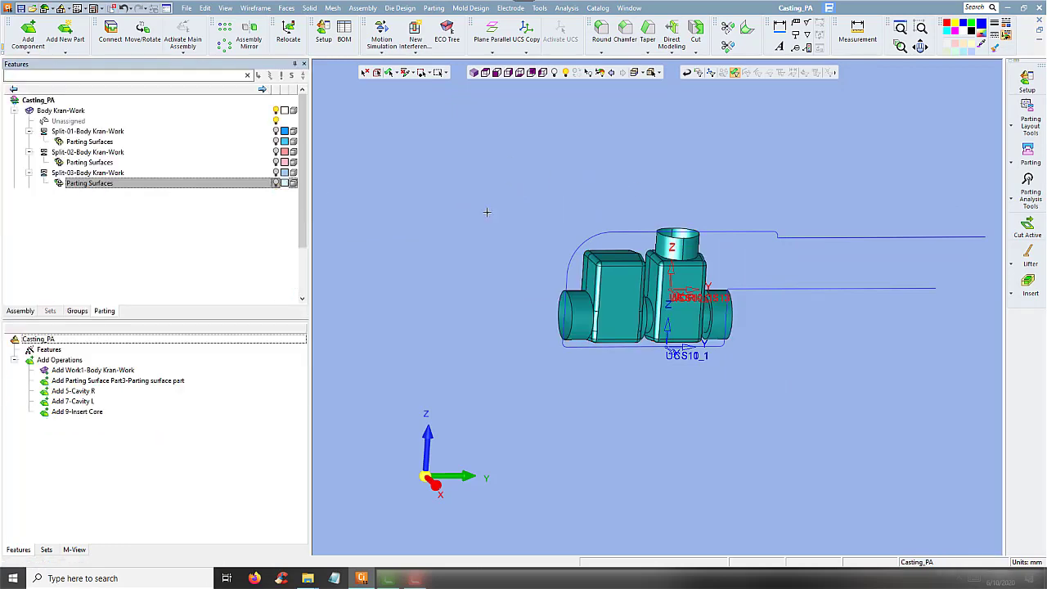
mouse_move(491, 209)
middle_down()
mouse_move(566, 218)
mouse_move(512, 210)
middle_up()
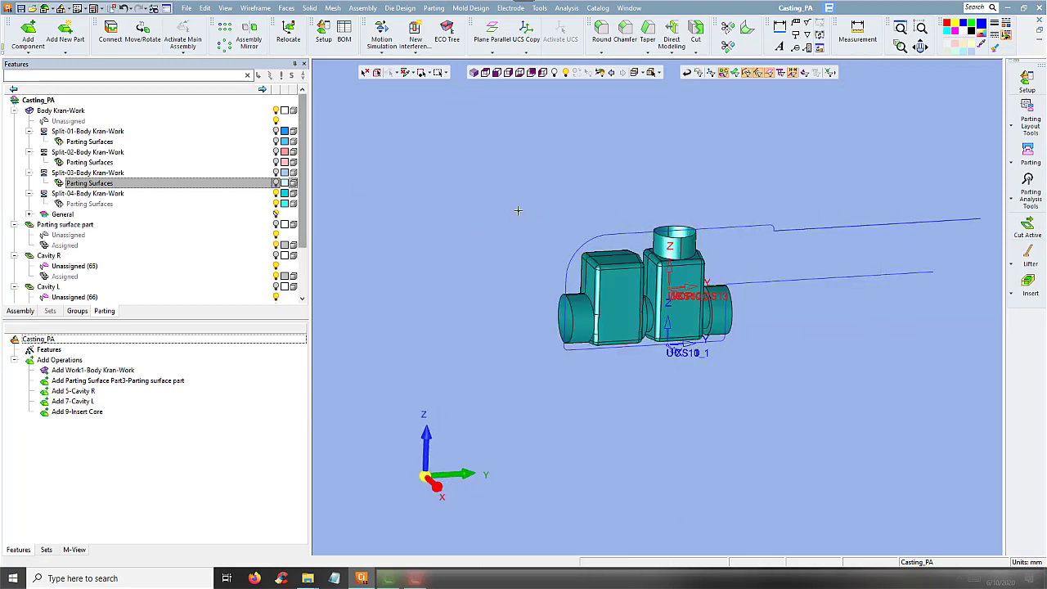
Adjust the model's transparency in Parting Attributes
click(1028, 150)
click(891, 145)
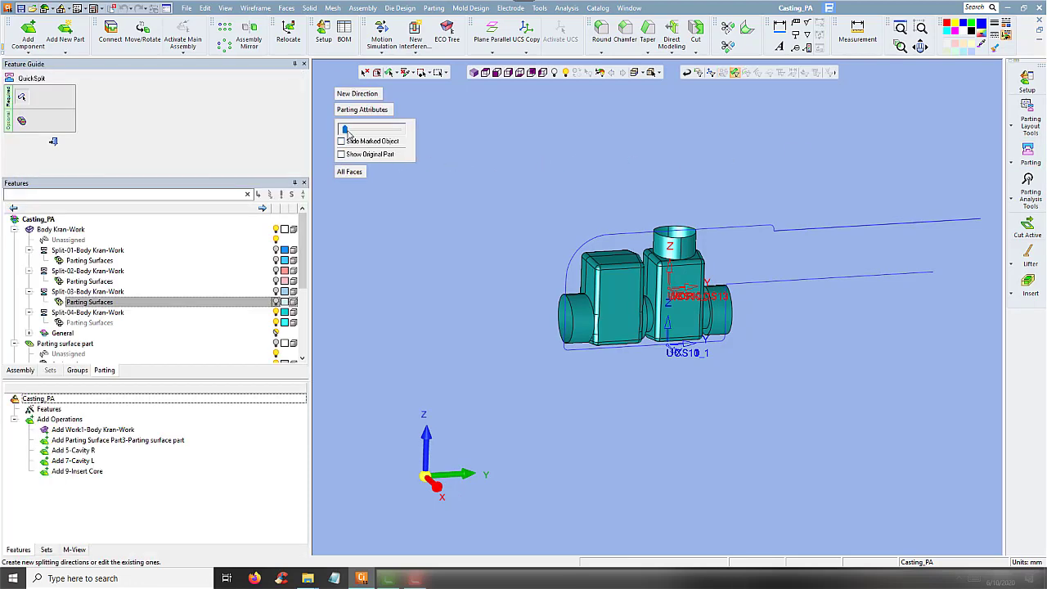
mouse_move(346, 131)
mouse_down()
mouse_move(386, 130)
mouse_move(345, 132)
mouse_up()
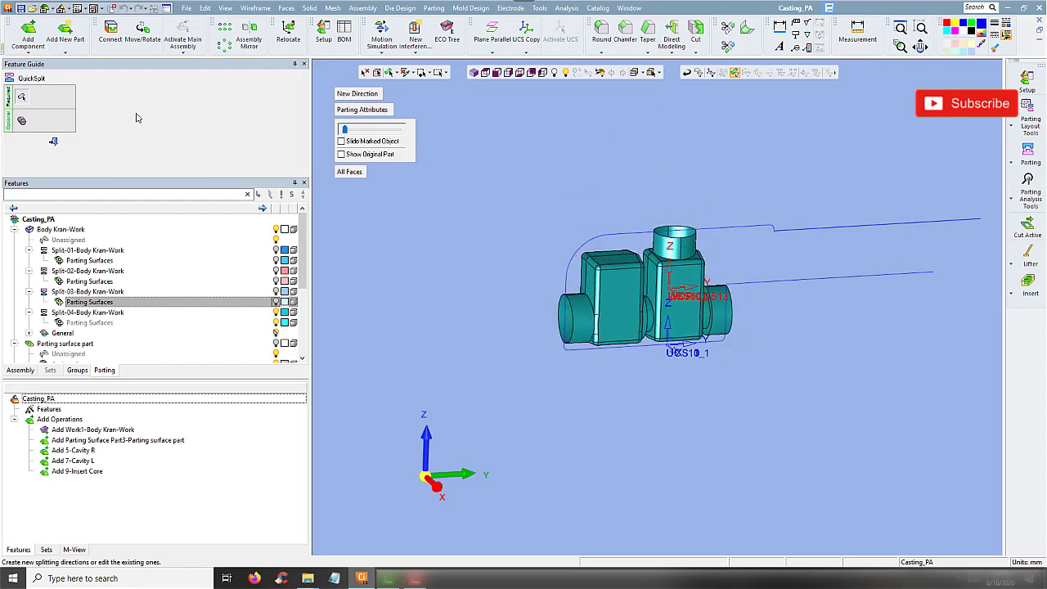
click(54, 145)
scroll(598, 240, up, 1)
Orbit the teal valve body, then return to the Casting_PA assembly tree
scroll(507, 205, up, 1)
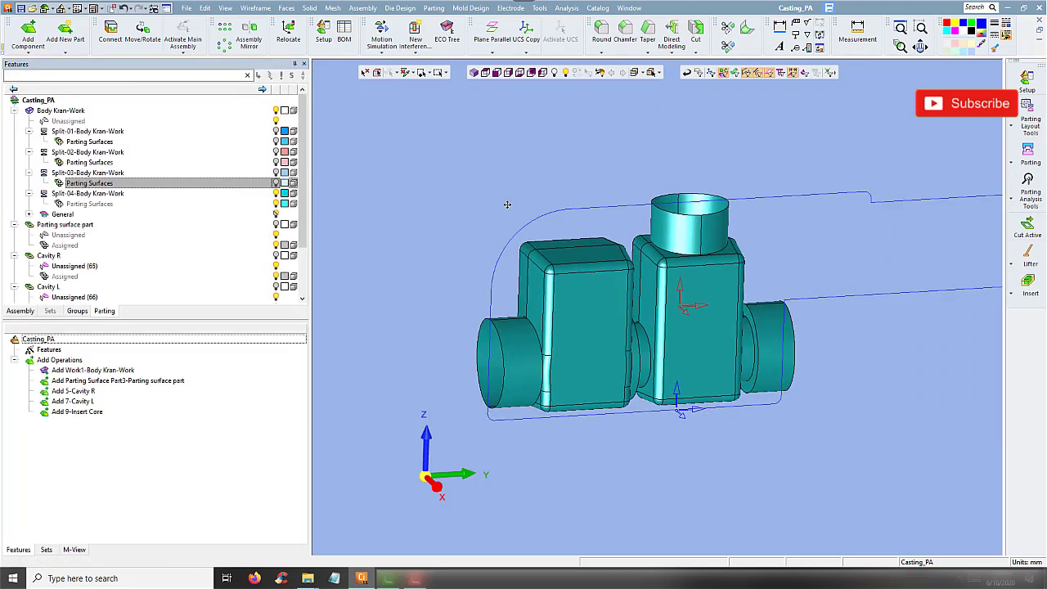
scroll(507, 201, up, 1)
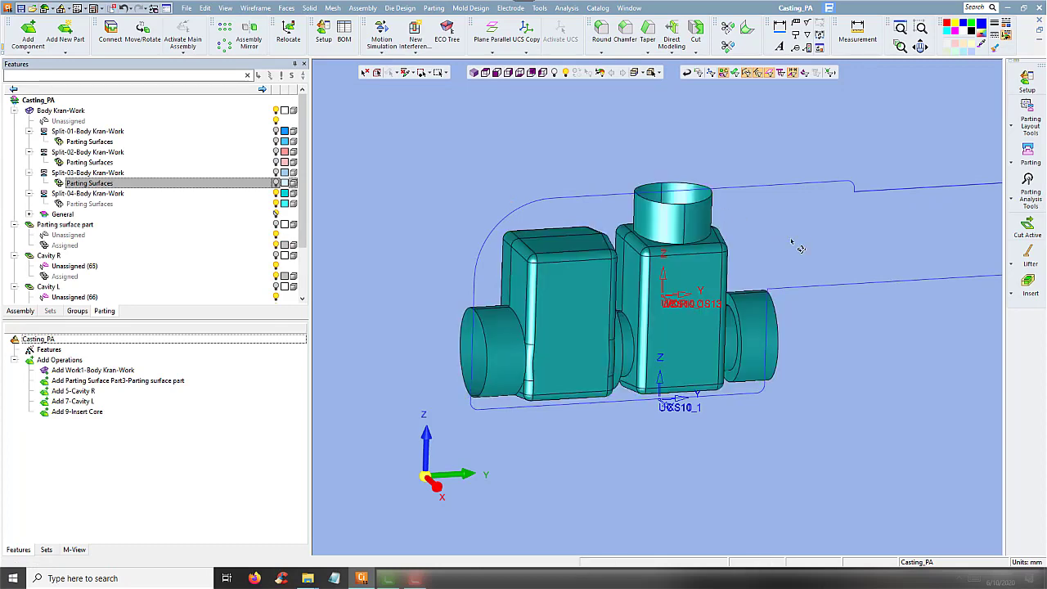
mouse_move(726, 233)
middle_down()
mouse_move(710, 236)
mouse_move(735, 219)
middle_up()
middle_drag(774, 237, 717, 209)
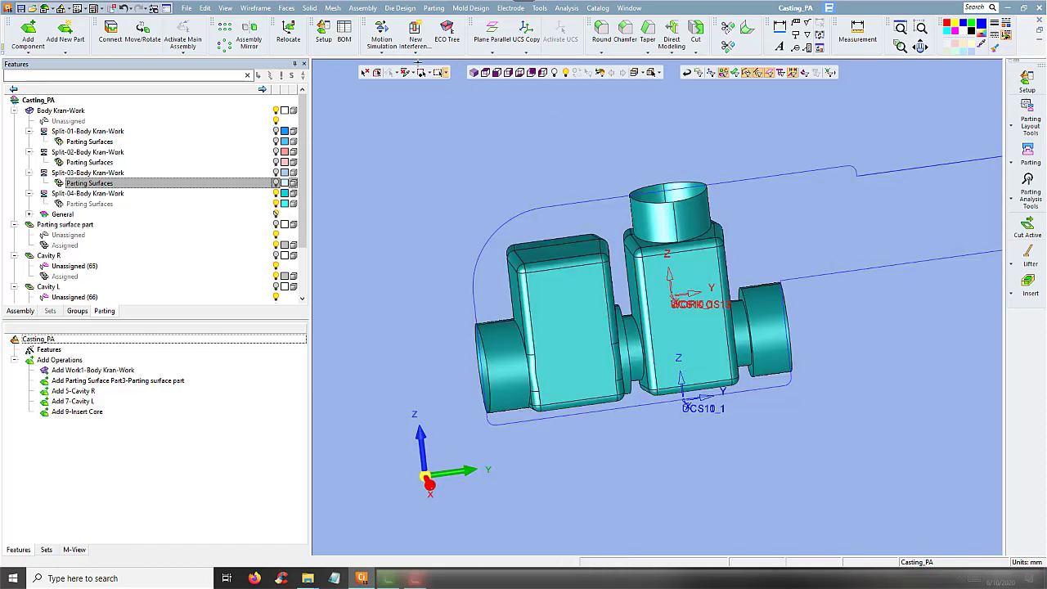
click(324, 8)
mouse_move(287, 9)
click(22, 312)
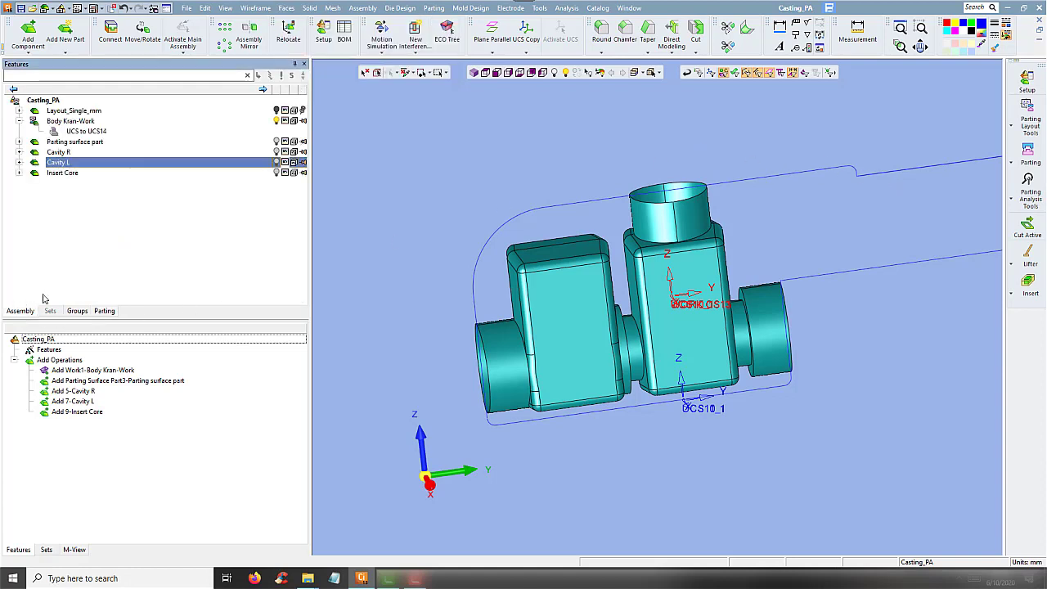
Activate Body Kran-Work and sweep the top opening's rim outward by 100
double_click(82, 121)
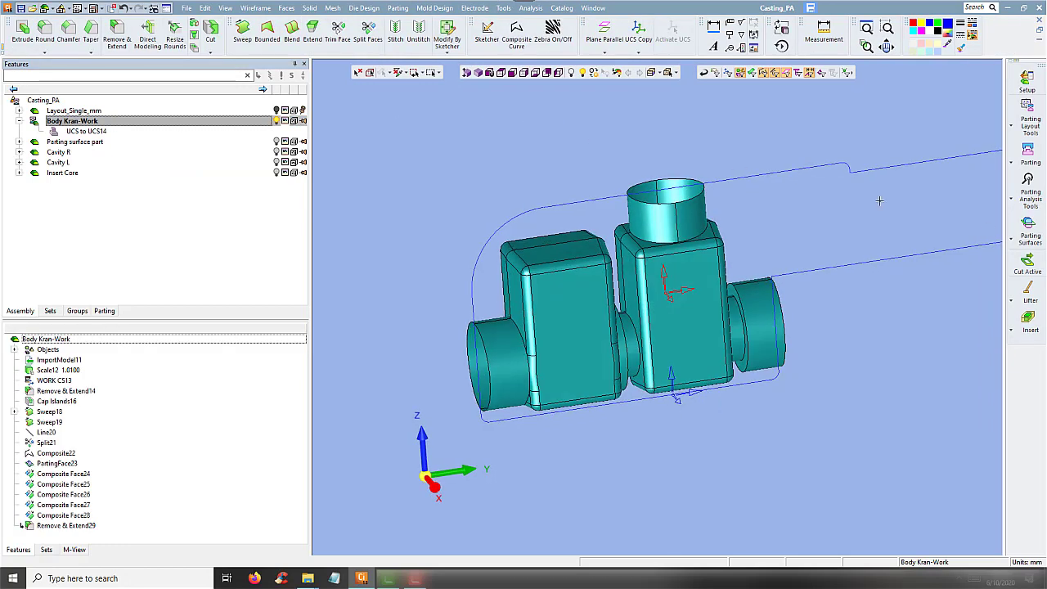
click(1032, 231)
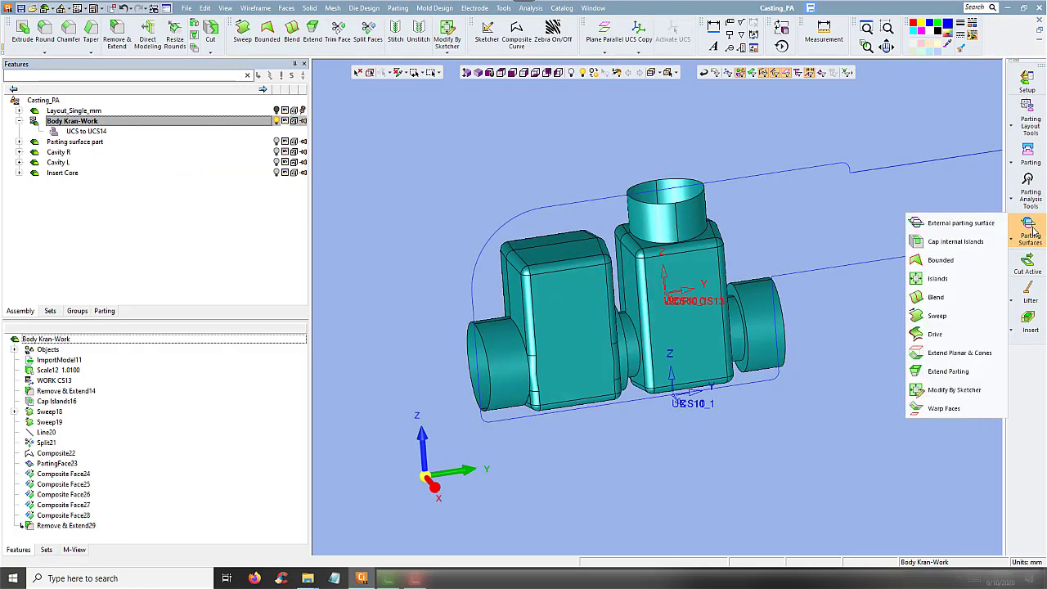
click(945, 317)
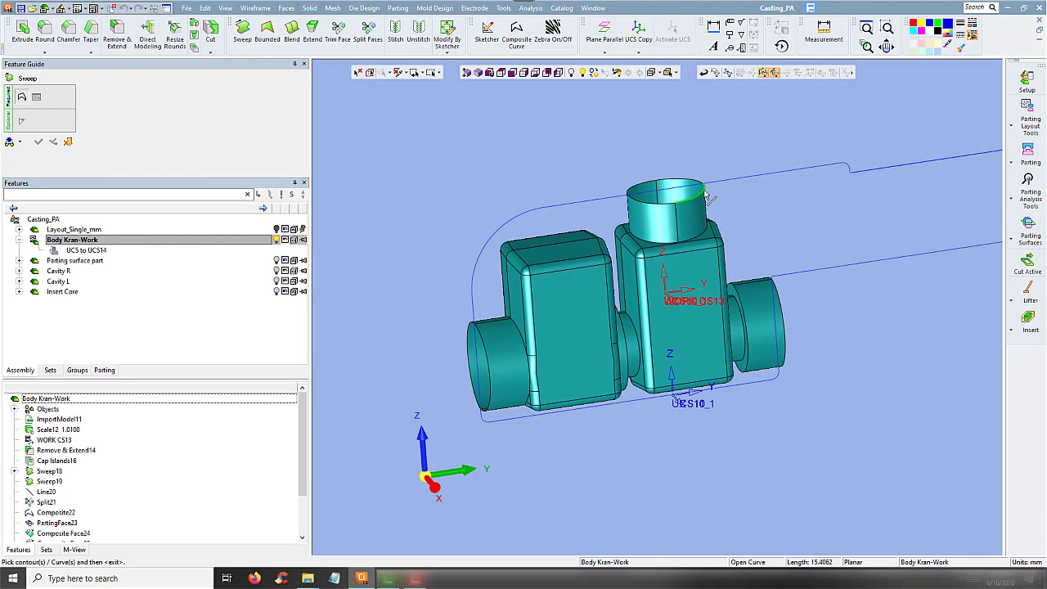
click(645, 186)
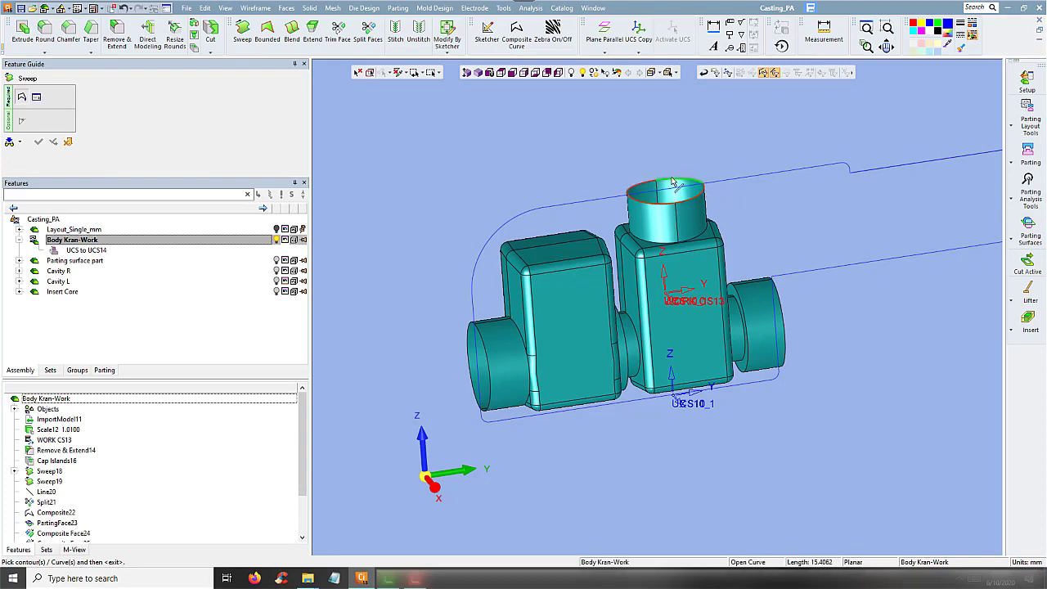
click(749, 154)
Add a 100-long extension sweep from the right opening's circular rim
middle_drag(828, 297, 790, 294)
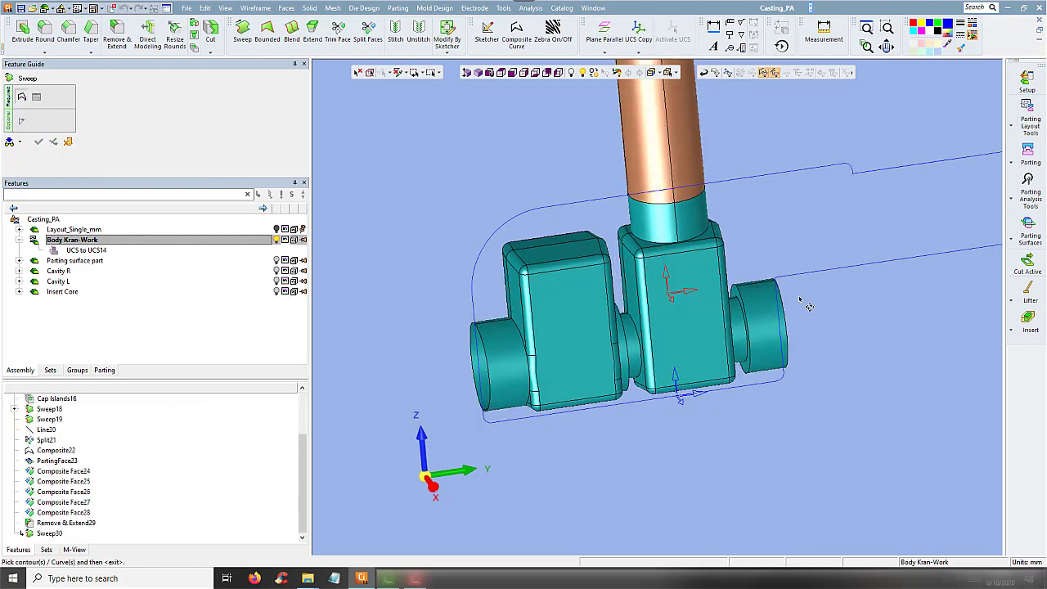
click(789, 293)
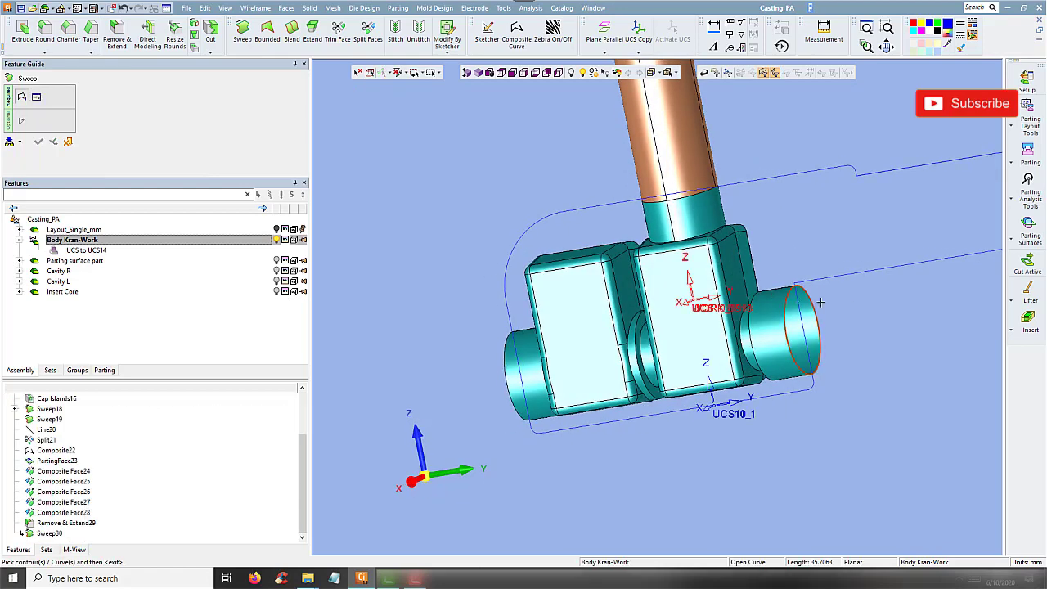
middle_click(821, 302)
click(847, 243)
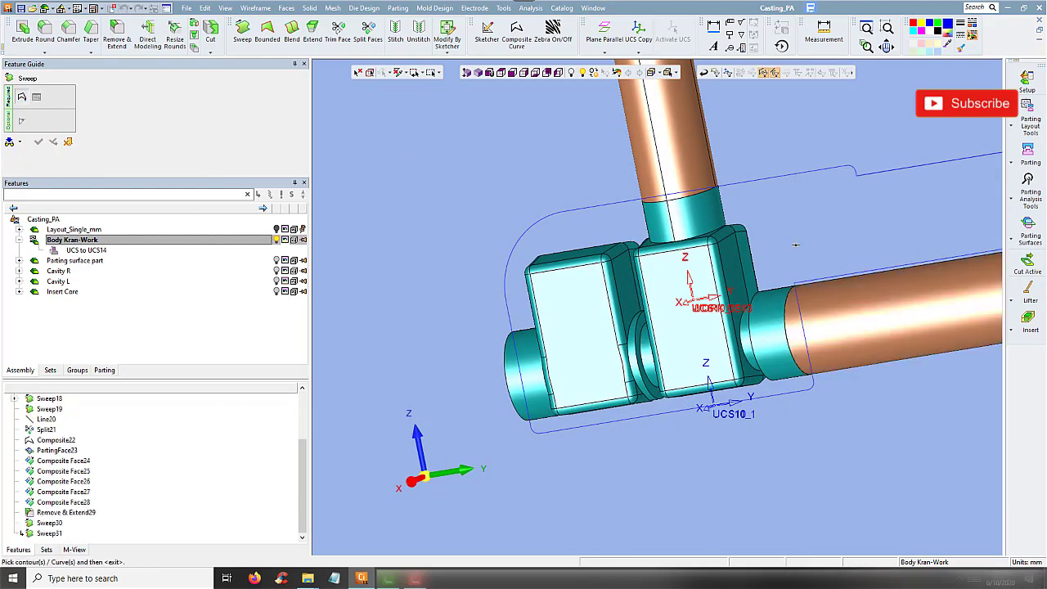
Add a 100-long extension sweep from the left opening's two-part rim
middle_drag(817, 261, 534, 357)
click(533, 357)
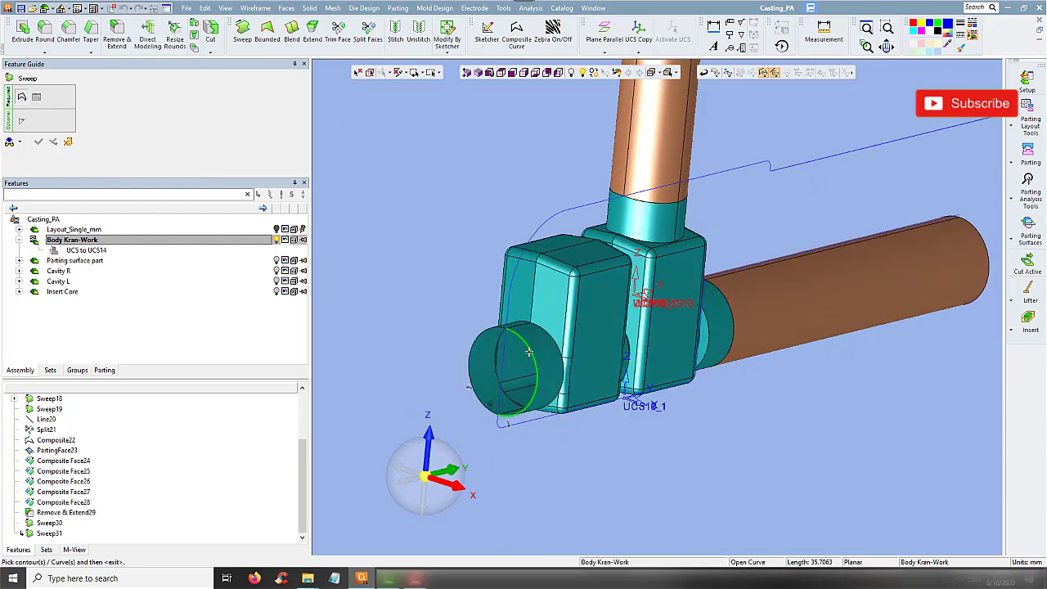
click(484, 335)
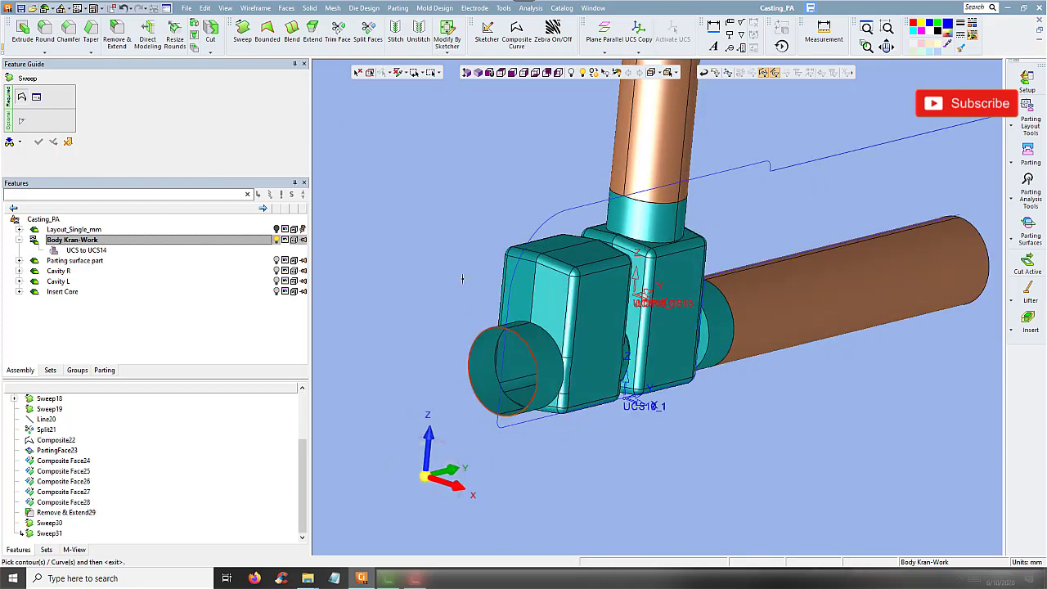
middle_click(473, 296)
middle_click(523, 176)
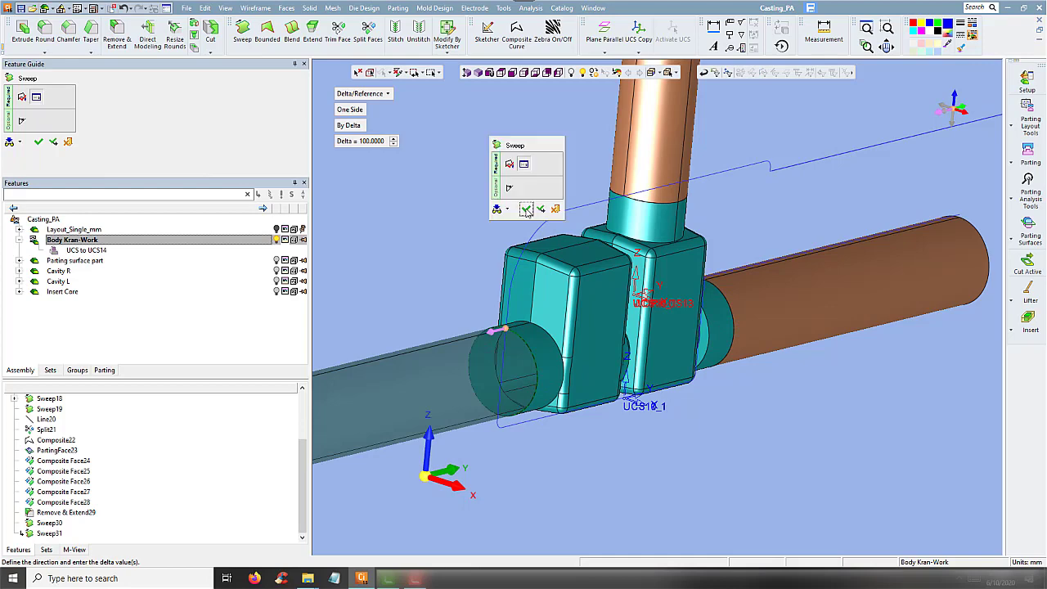
click(540, 173)
scroll(541, 174, down, 2)
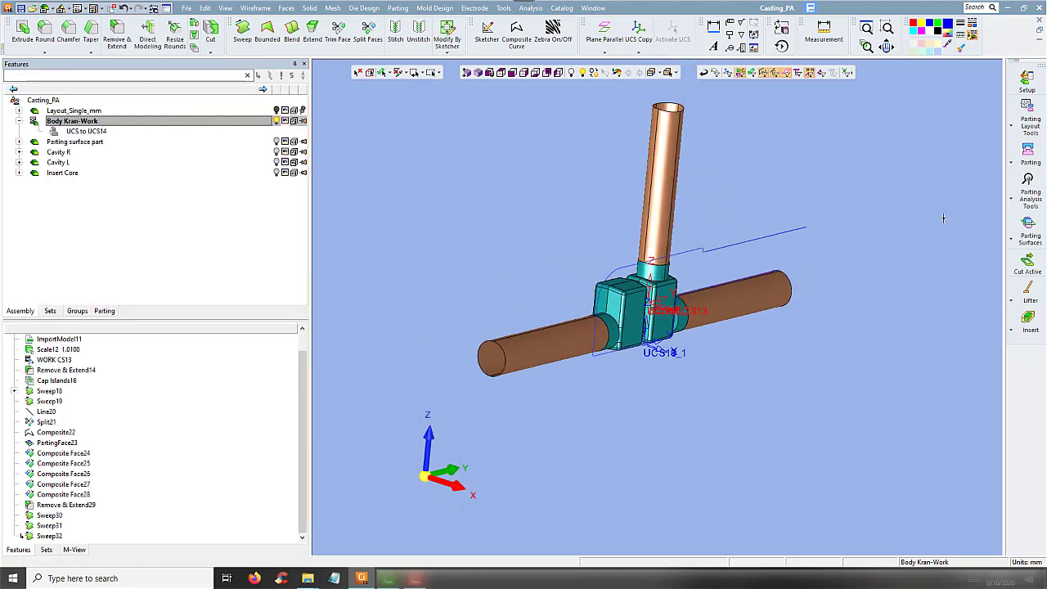
QuickSplit the vertical, right and left extension bars into Body Kran-Work's split direction
click(1034, 236)
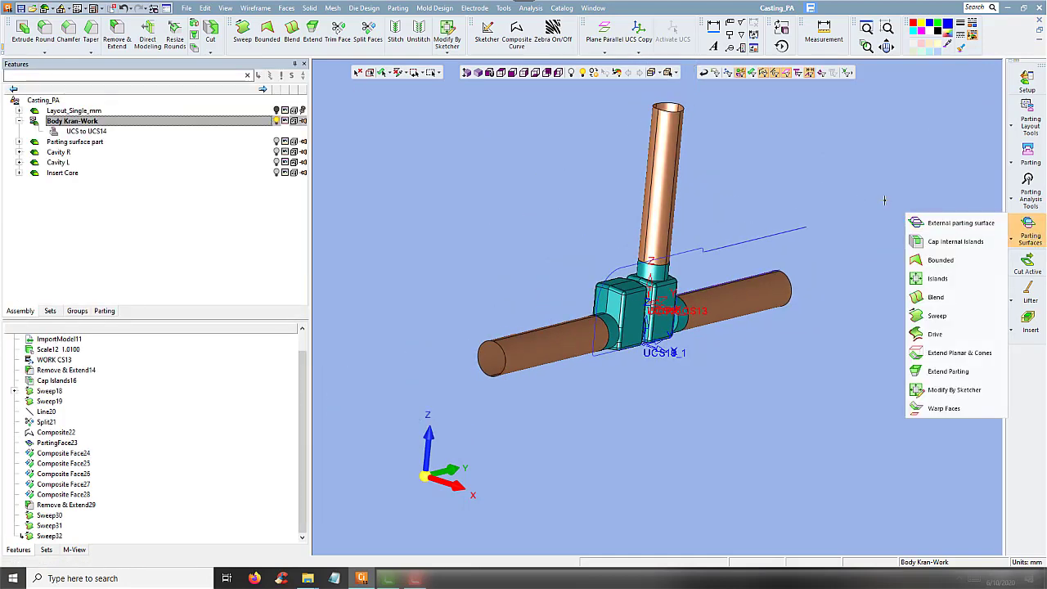
click(1030, 154)
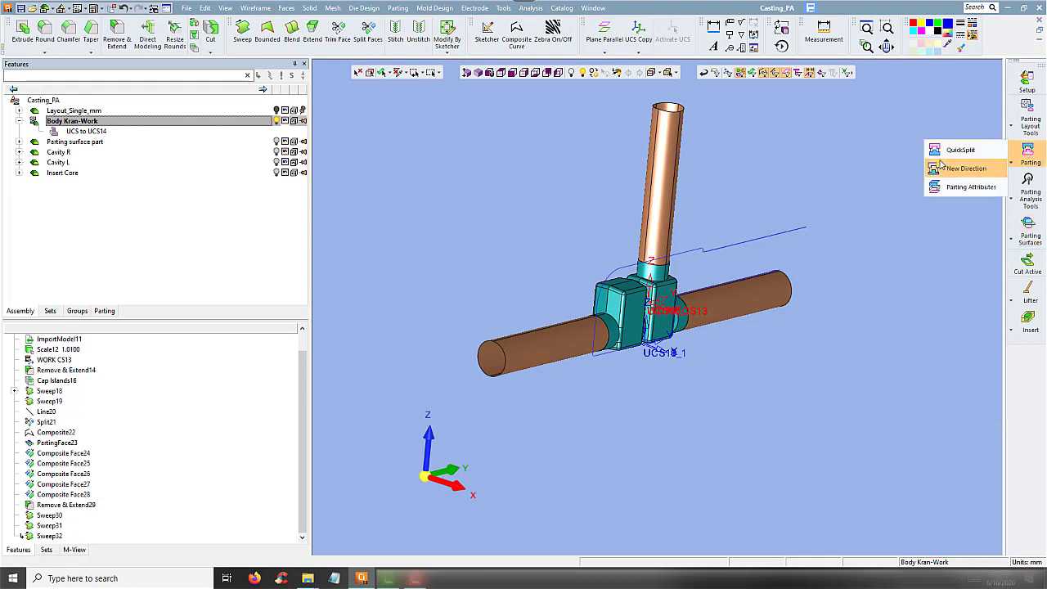
click(957, 150)
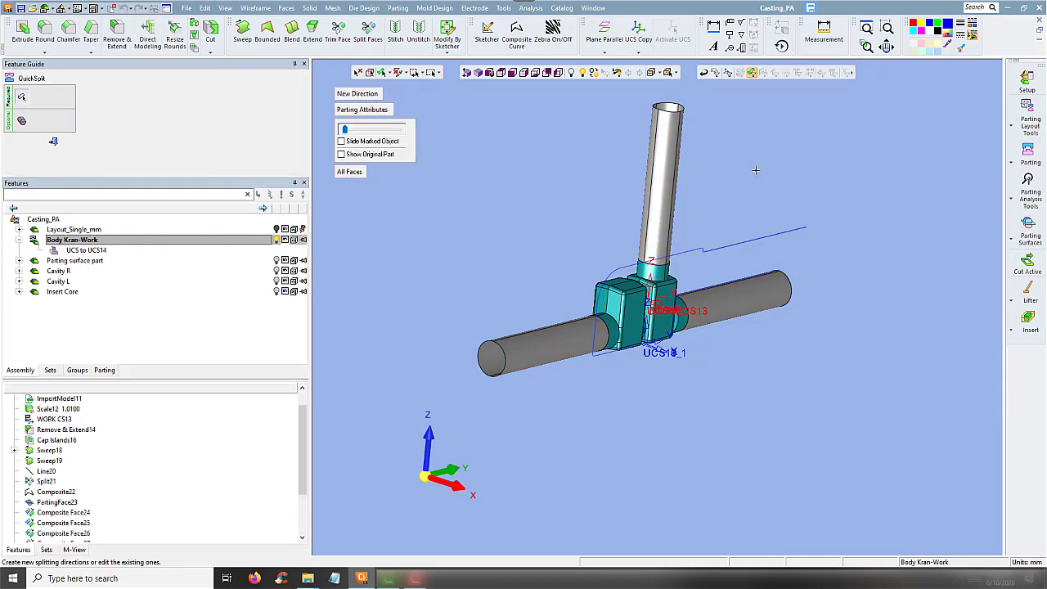
click(655, 170)
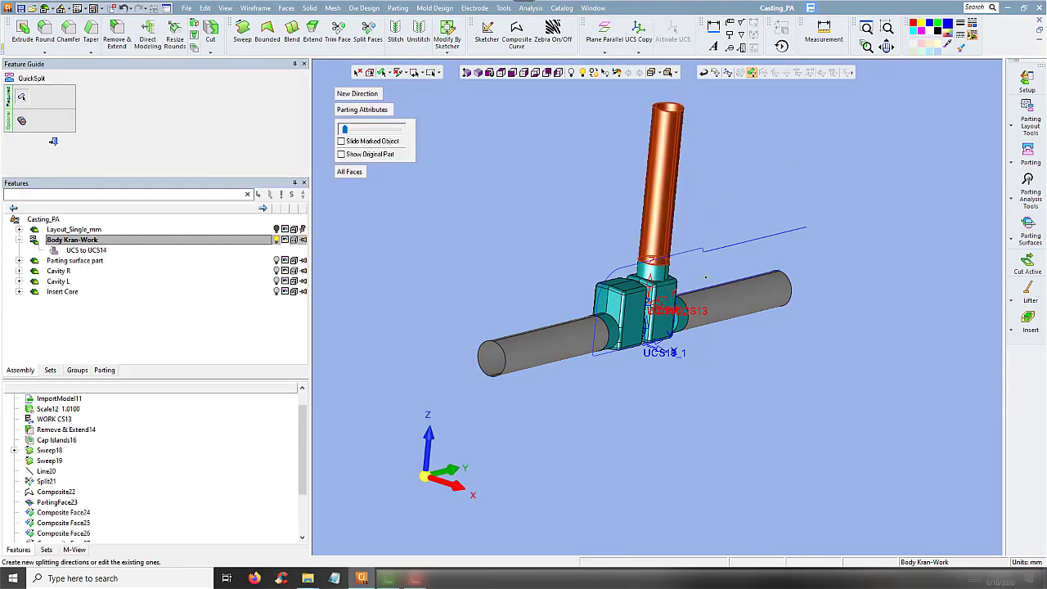
click(667, 288)
click(736, 294)
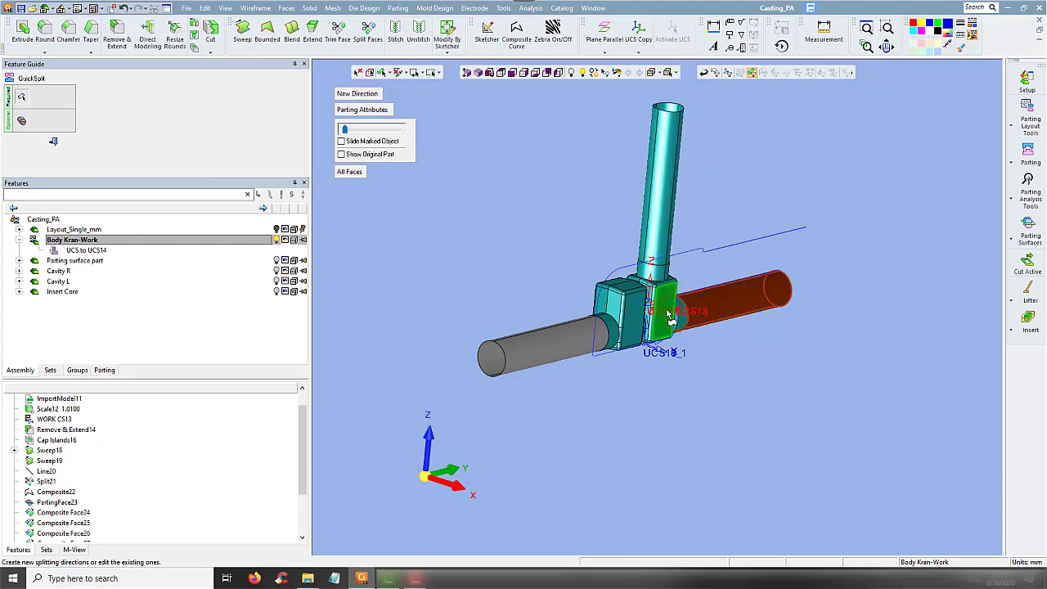
click(531, 344)
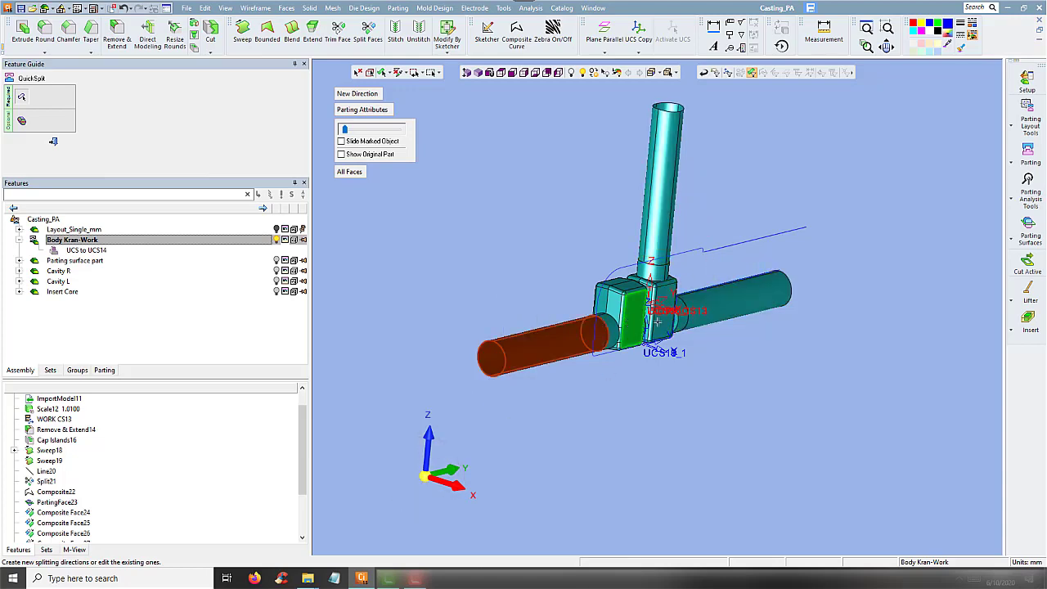
middle_drag(657, 321, 684, 214)
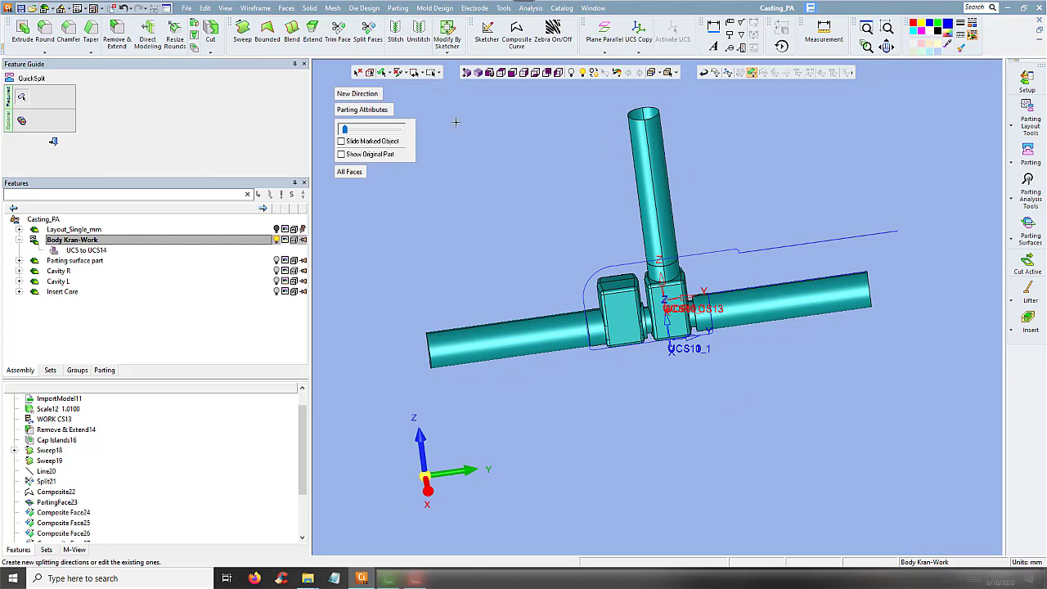
click(346, 130)
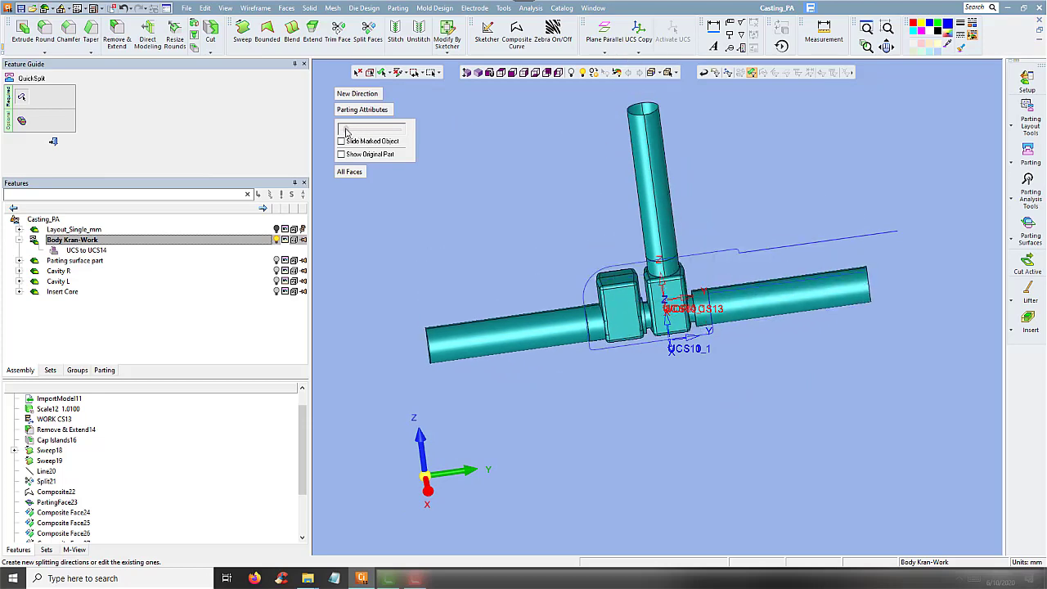
click(53, 142)
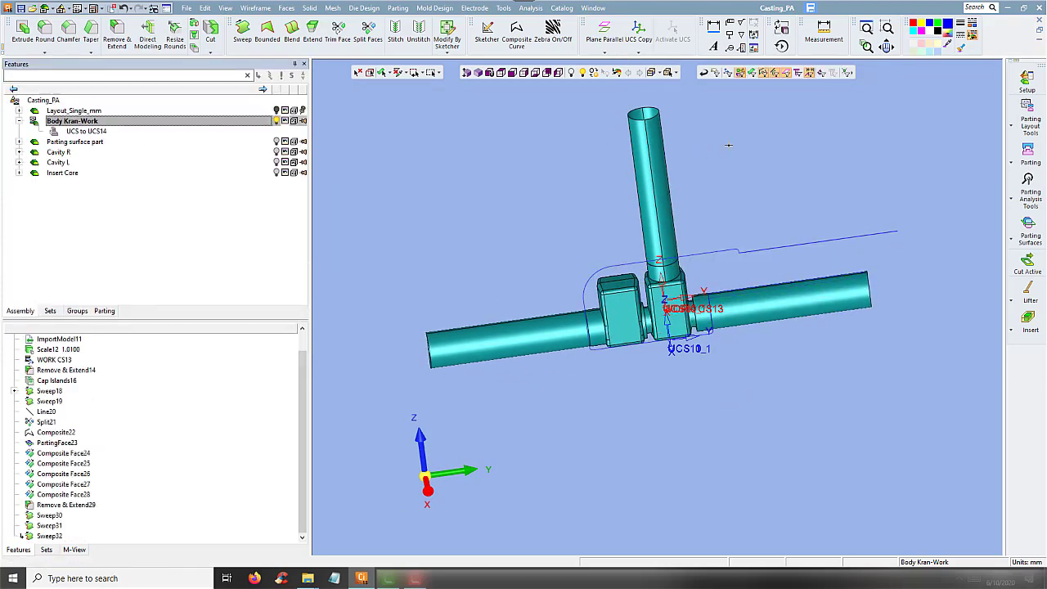
Start Cut Active on body Kran-Work with Casting_PA as target assembly, and begin retyping the new part name
click(1028, 266)
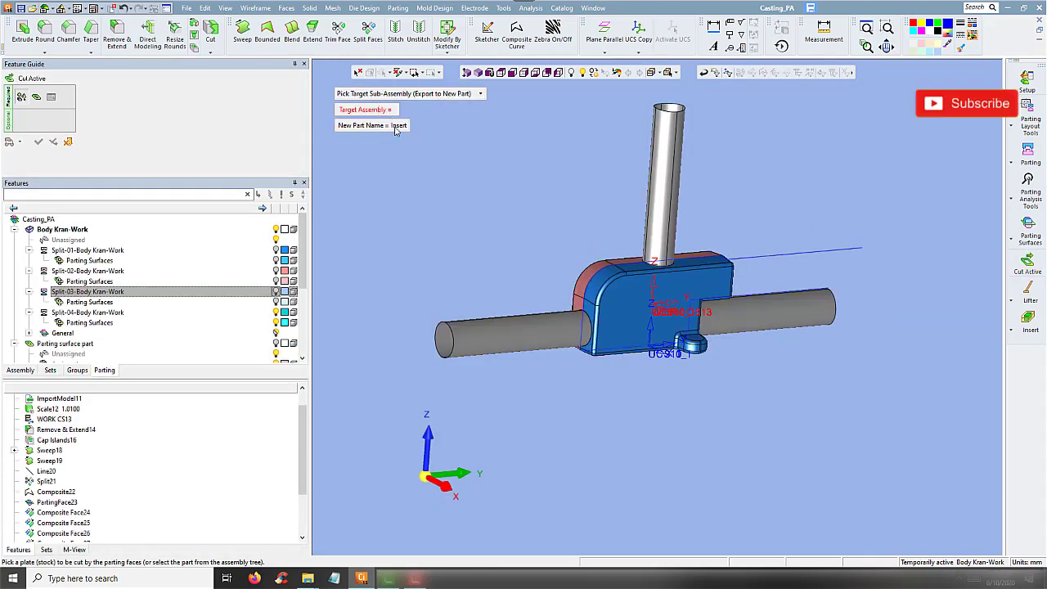
click(62, 229)
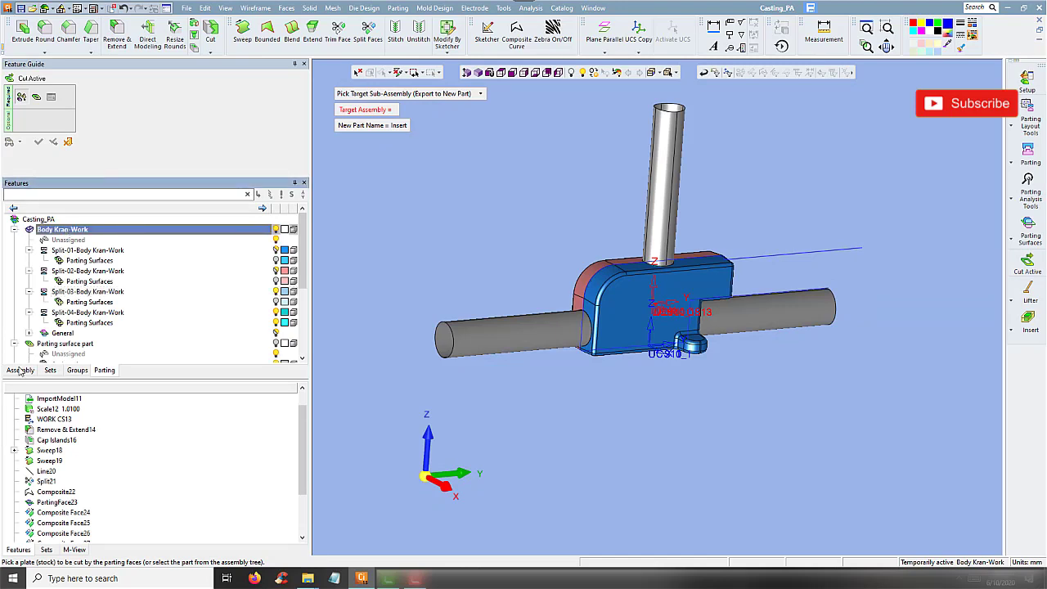
click(20, 370)
click(50, 220)
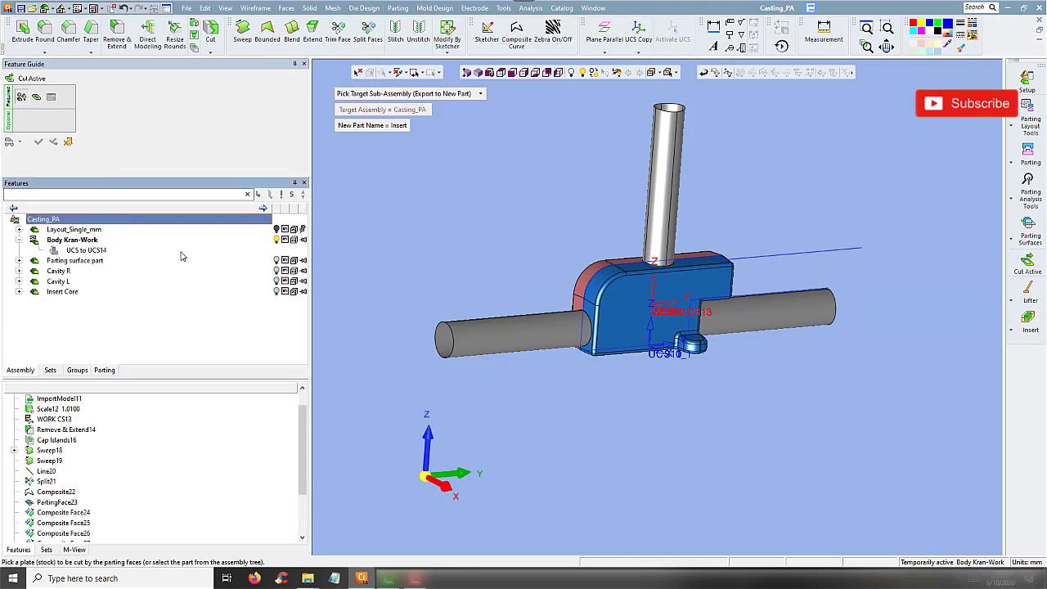
click(382, 127)
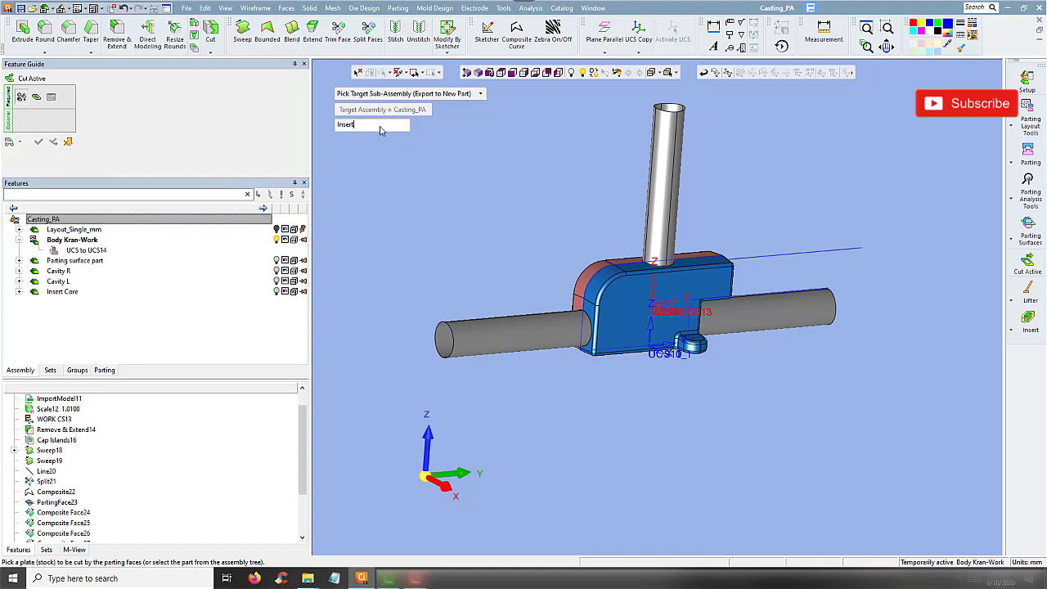
key(BackSpace)
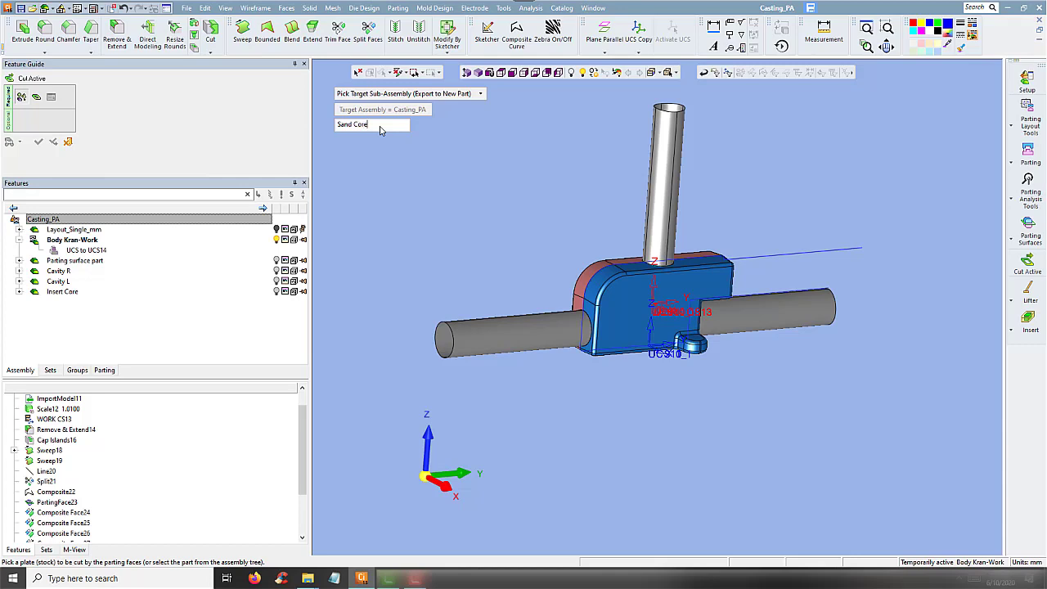
Name the new part Sand Core and pick the block face that sets the split direction
key(Return)
middle_click(464, 196)
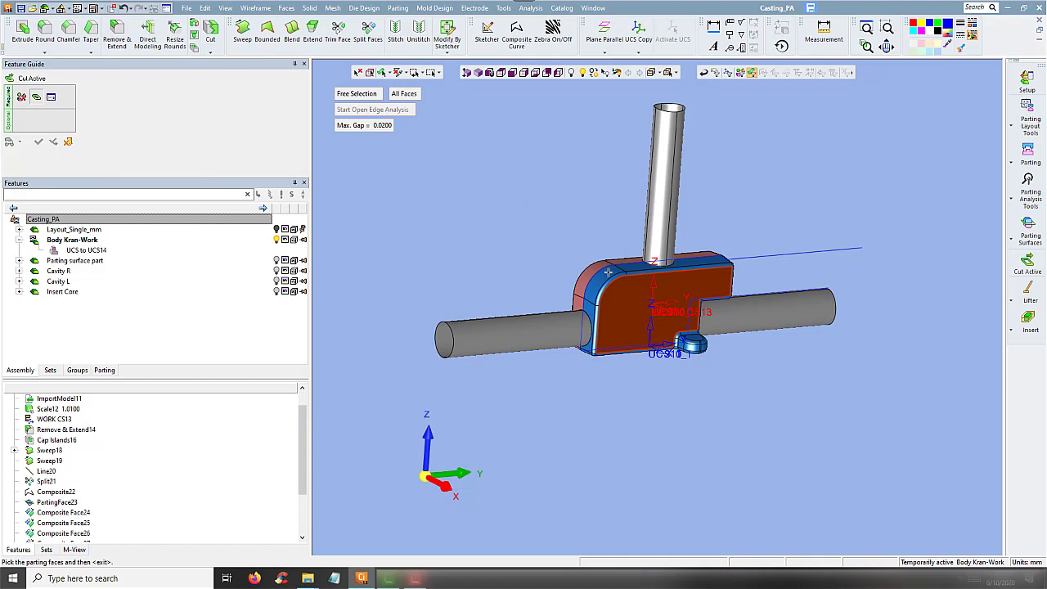
click(357, 95)
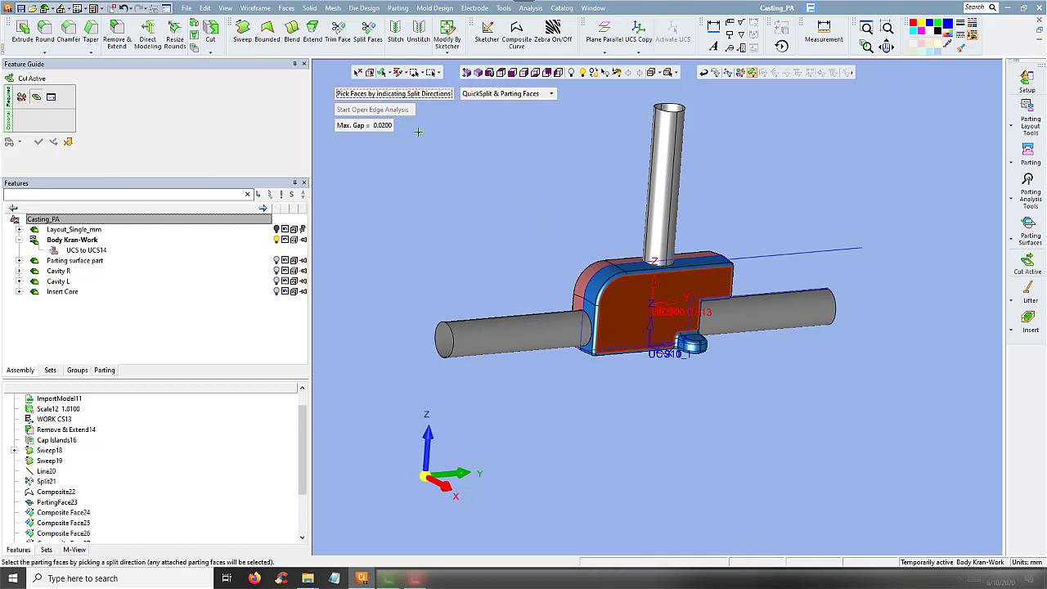
click(620, 309)
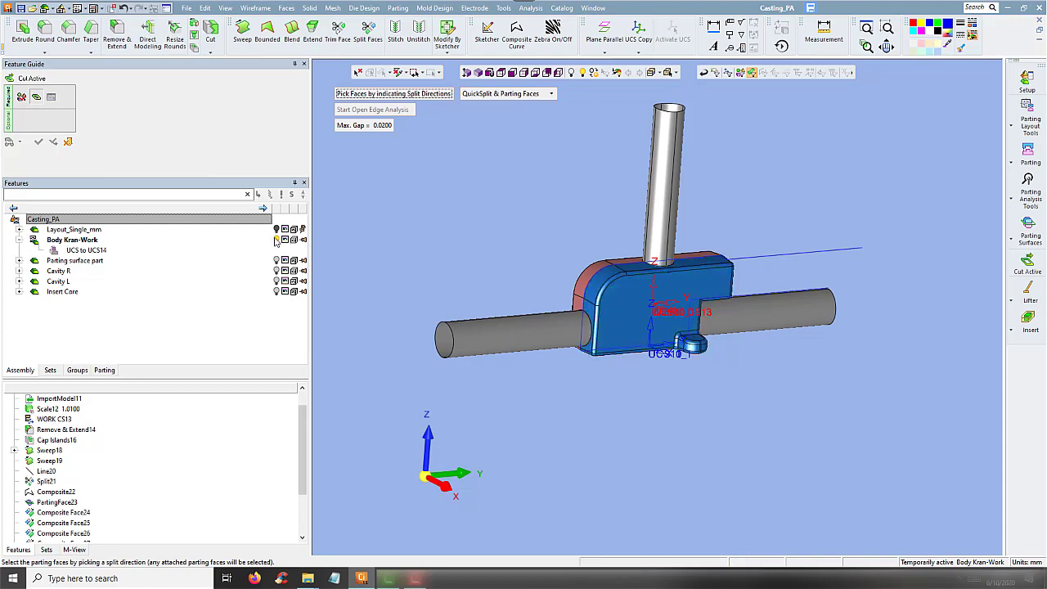
Review Split-01 to Split-03, approve the parting faces and run Cut Active into Sand Core
click(103, 371)
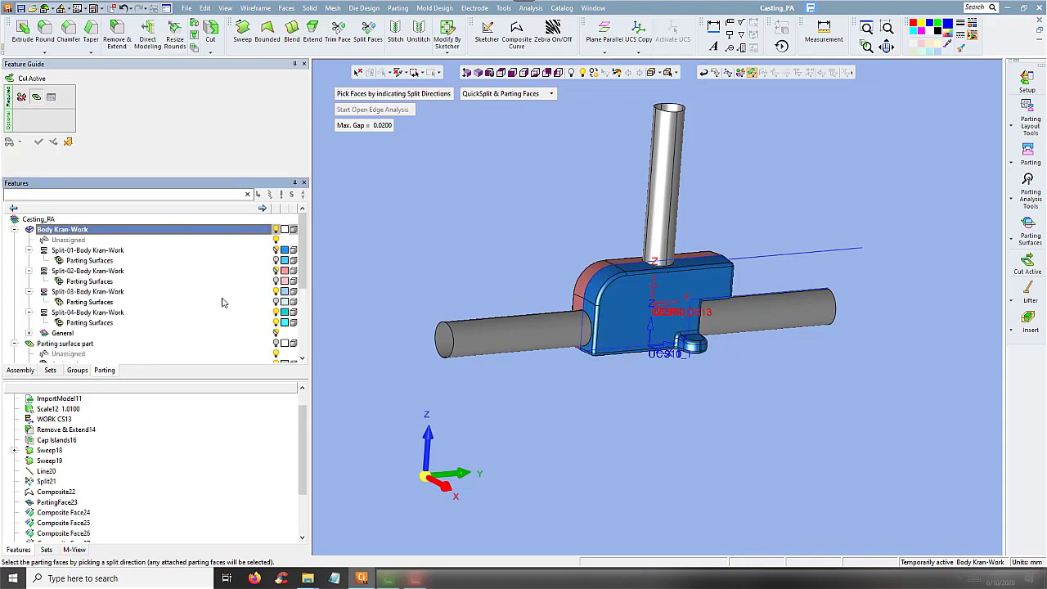
click(277, 252)
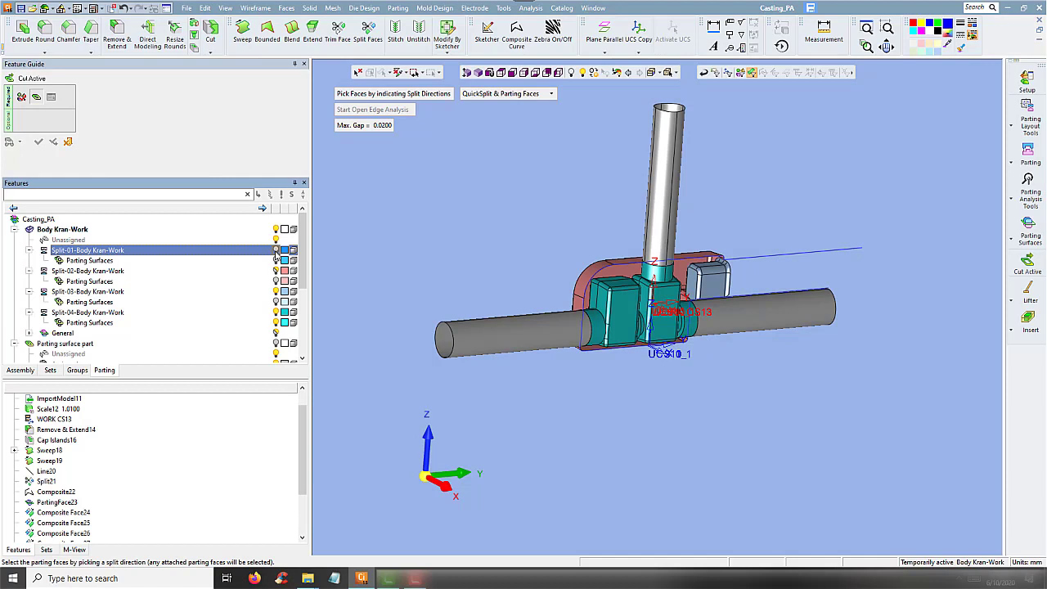
click(276, 272)
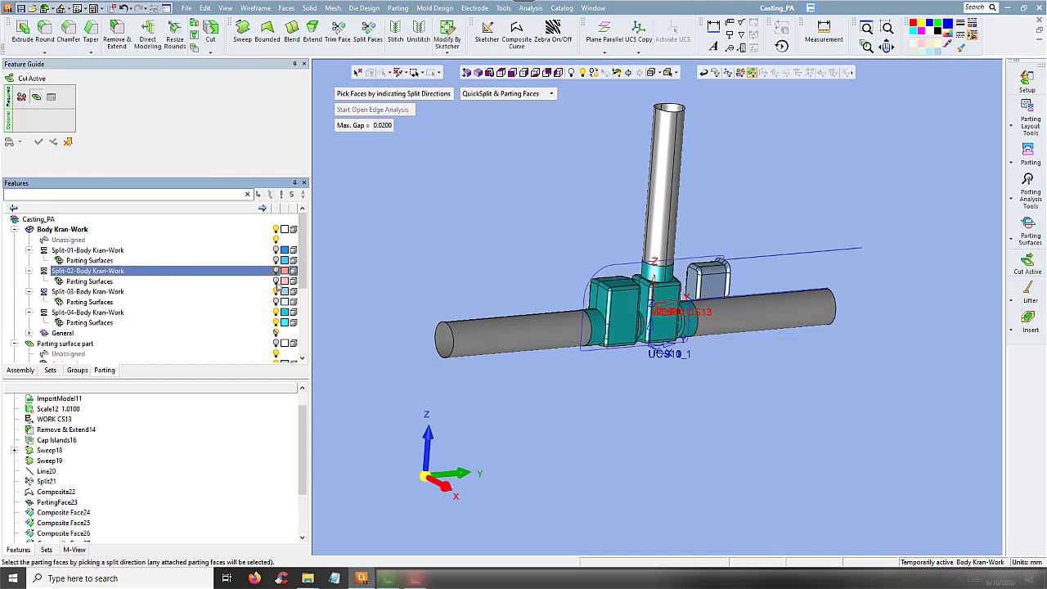
click(277, 292)
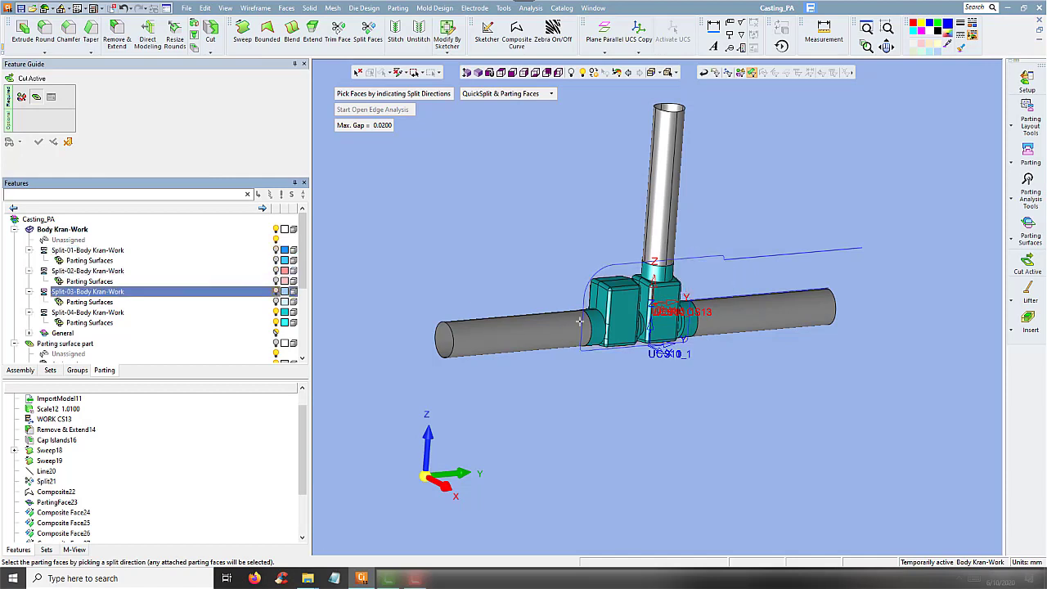
middle_click(518, 231)
middle_click(519, 231)
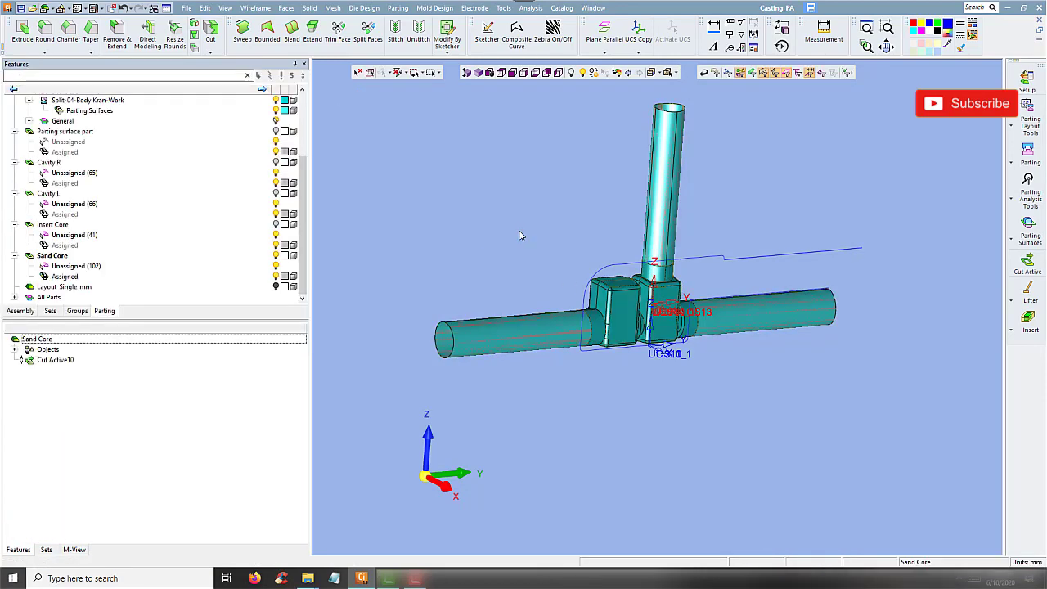
scroll(296, 186, up, 2)
scroll(296, 187, up, 1)
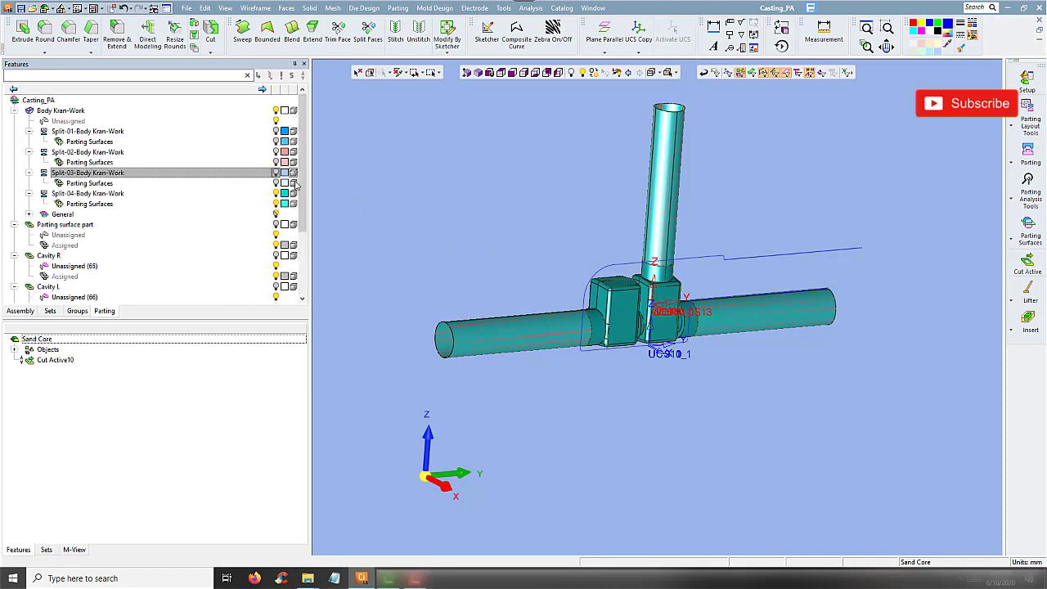
click(21, 311)
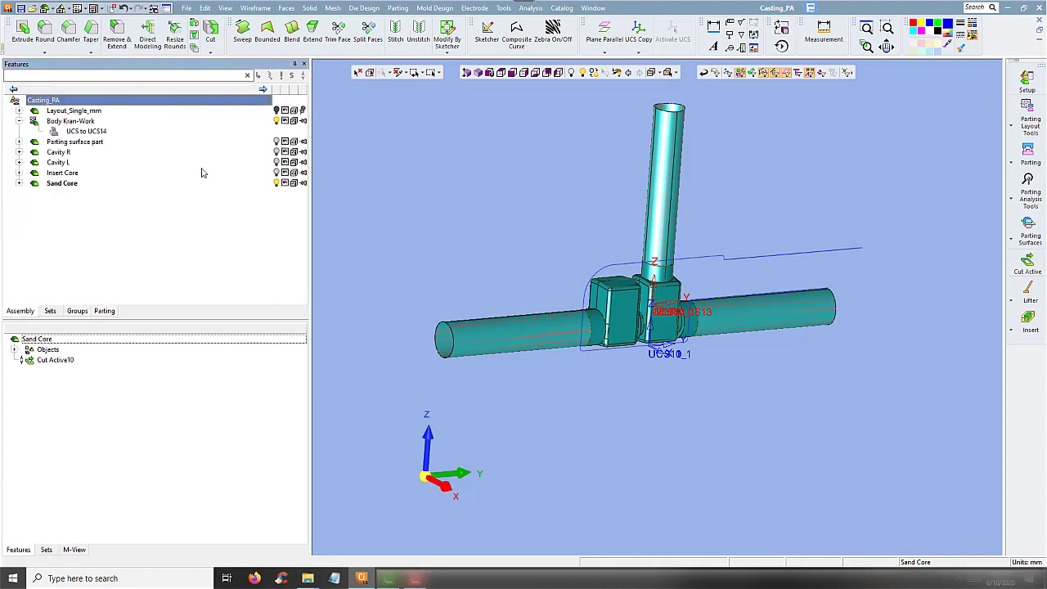
Sketch a 175 × 120 rectangle around the casting junction in Sketcher14, viewed face-on
click(277, 121)
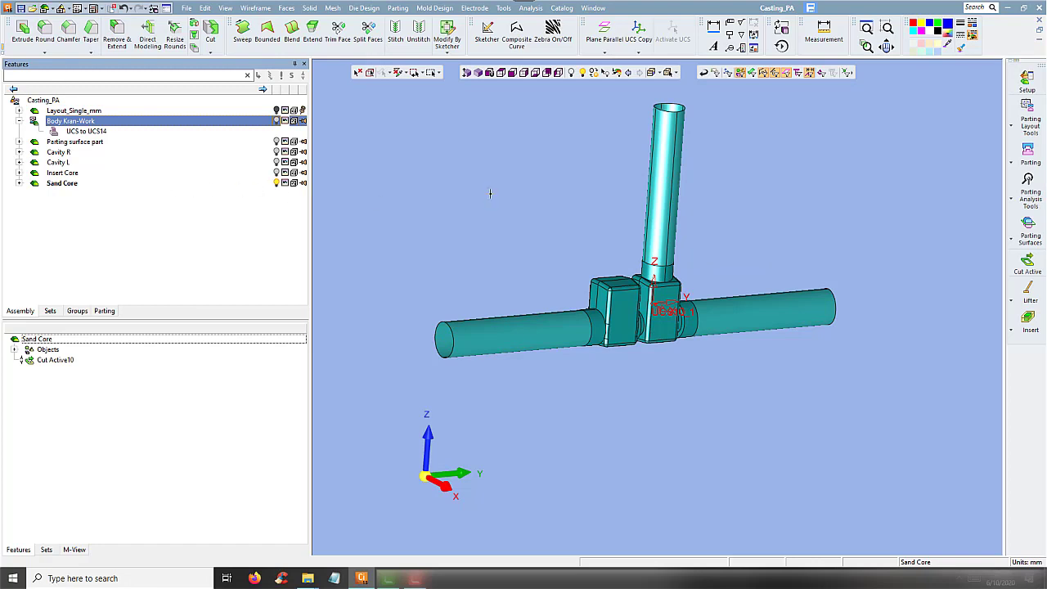
click(487, 33)
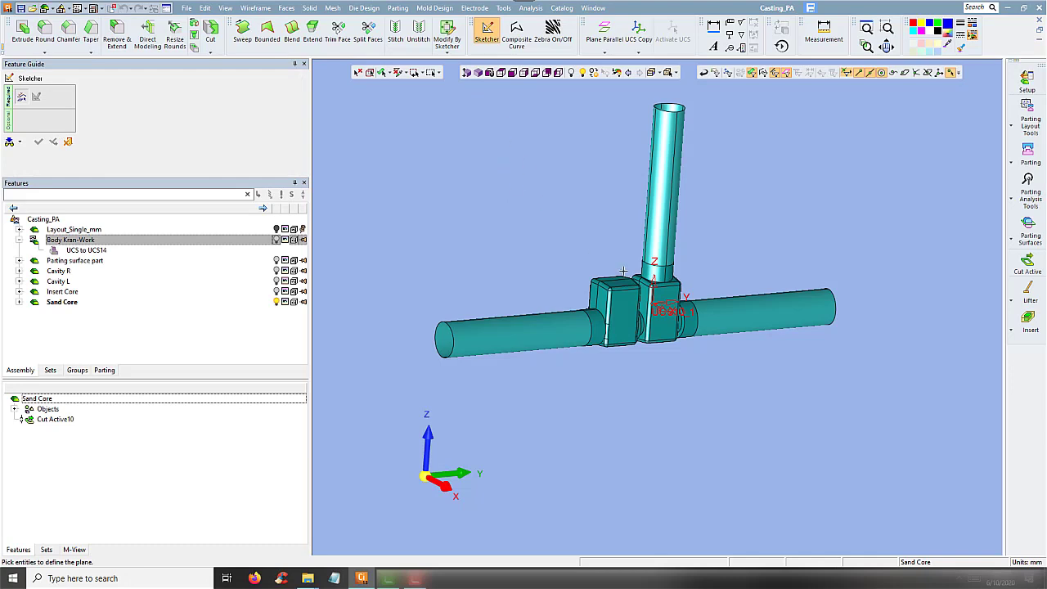
click(670, 309)
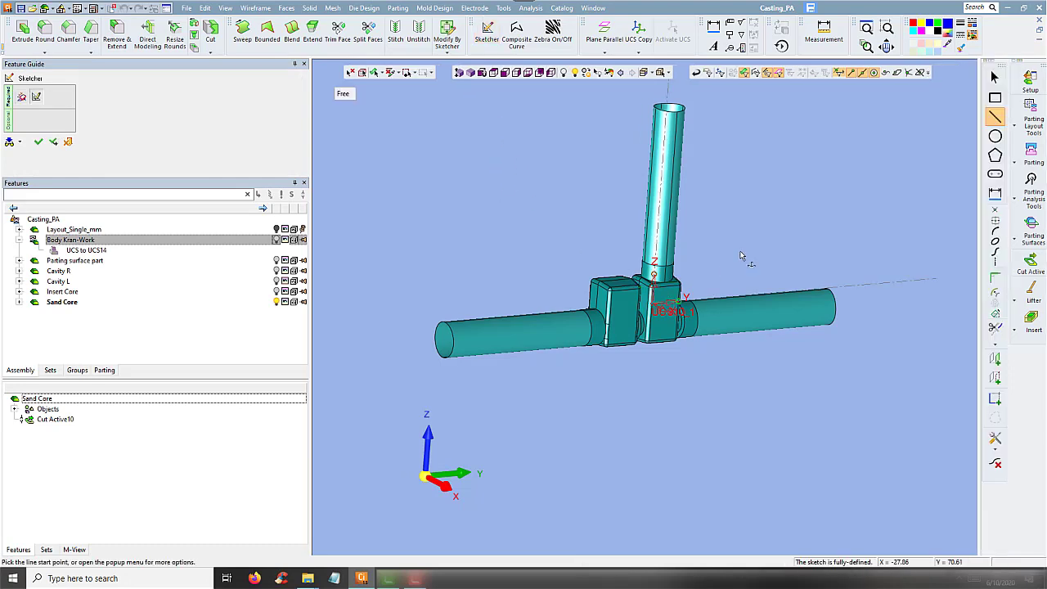
click(515, 73)
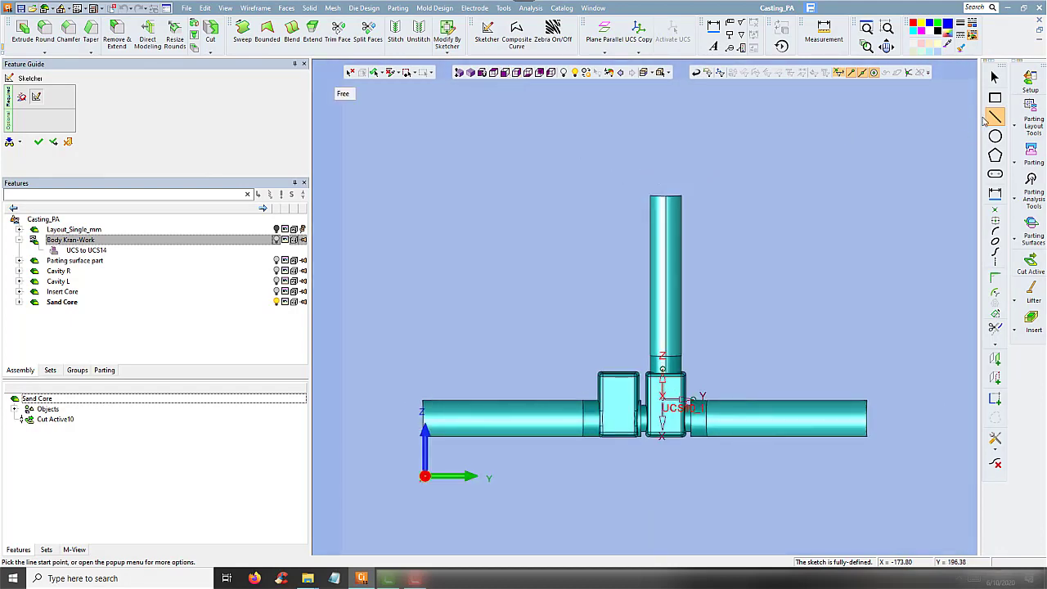
click(995, 98)
click(659, 405)
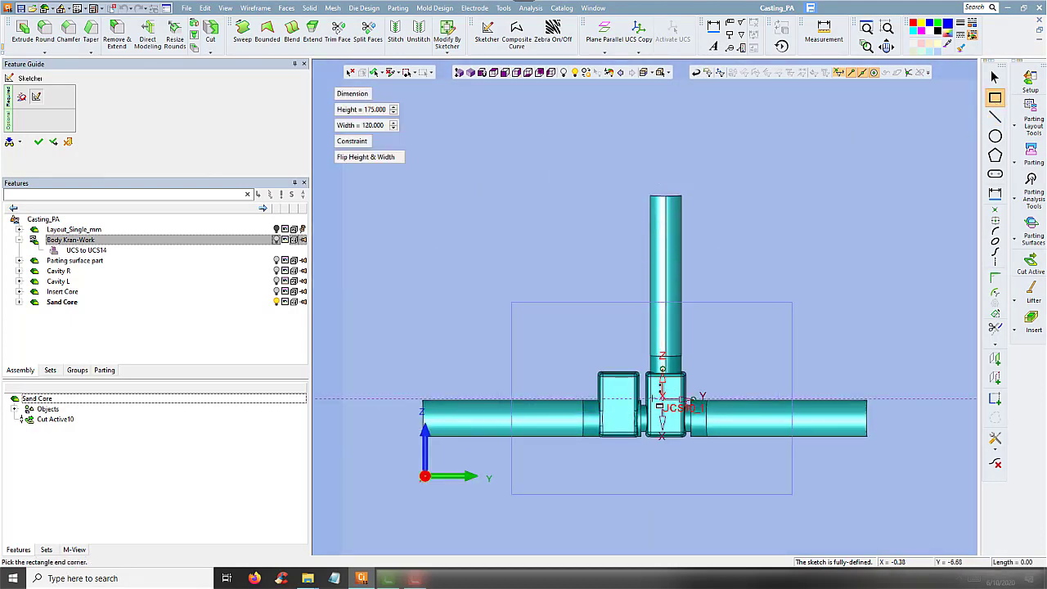
click(662, 400)
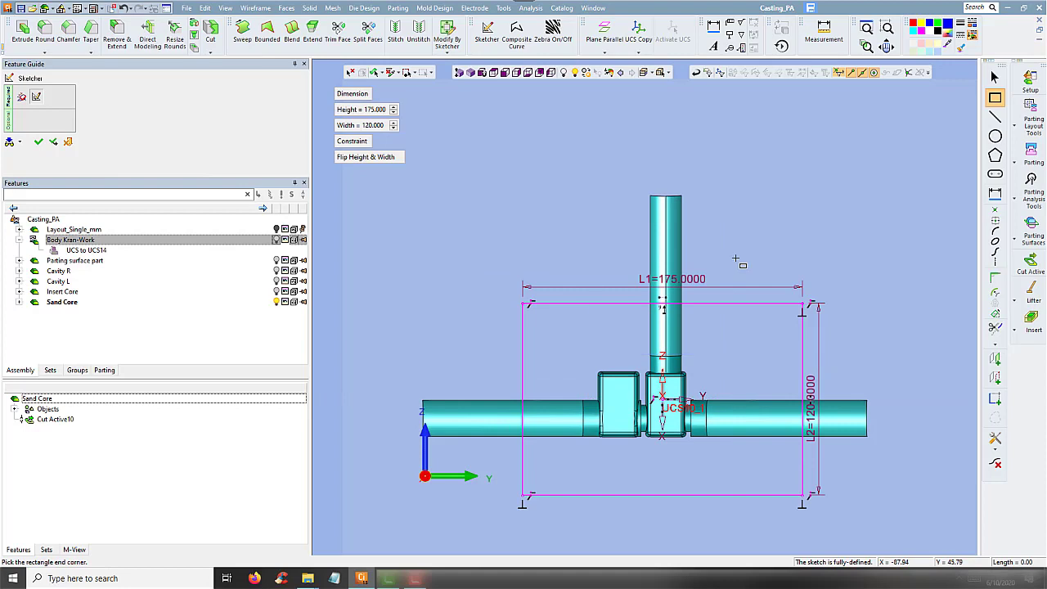
right_click(735, 259)
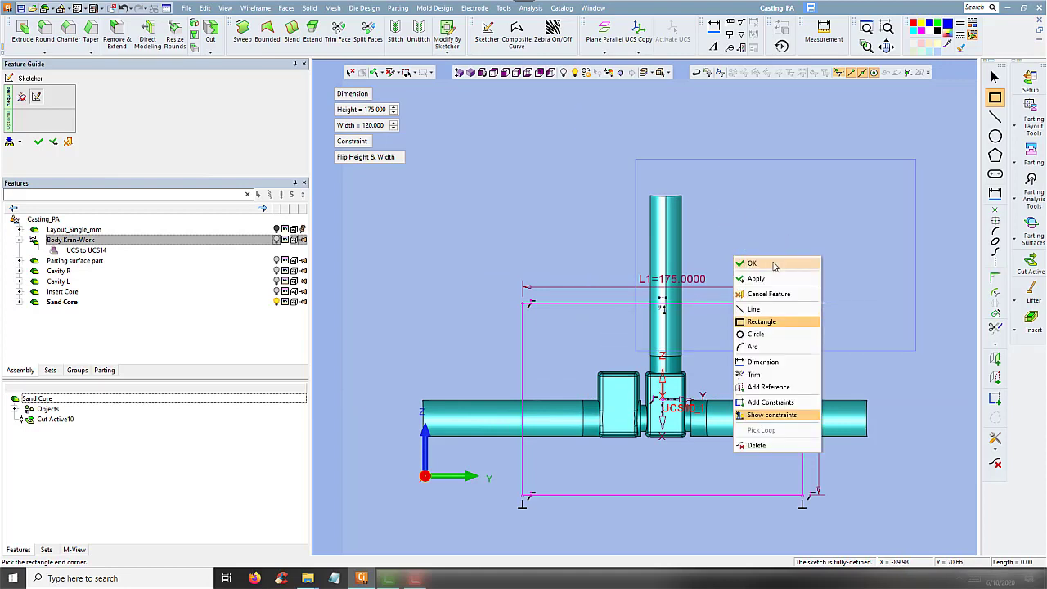
click(774, 264)
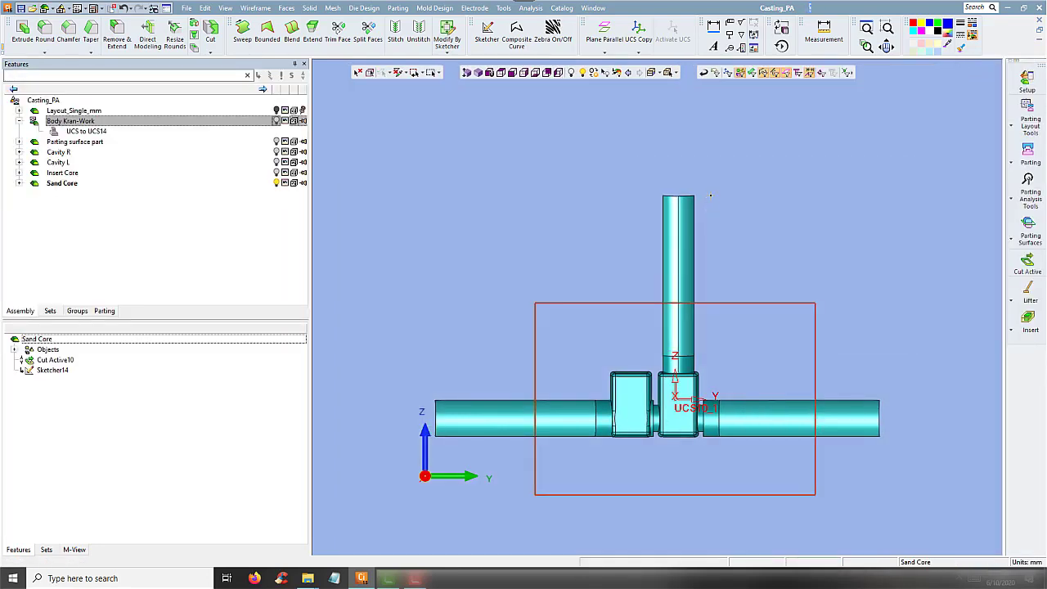
Extrude the rectangle sketch into a block (Extrude15)
click(309, 8)
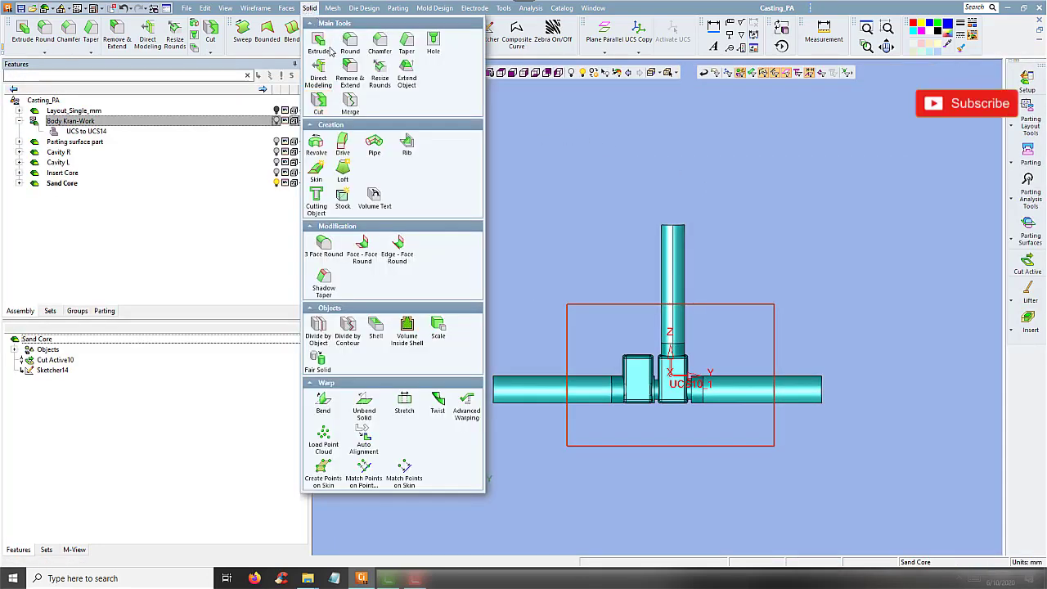
click(319, 82)
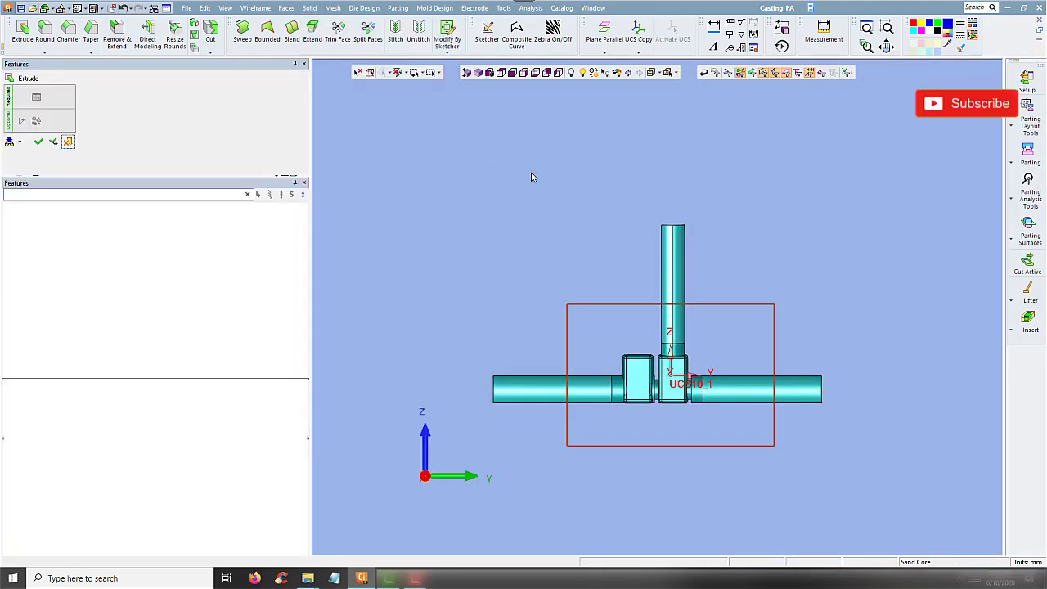
right_click(595, 188)
click(596, 191)
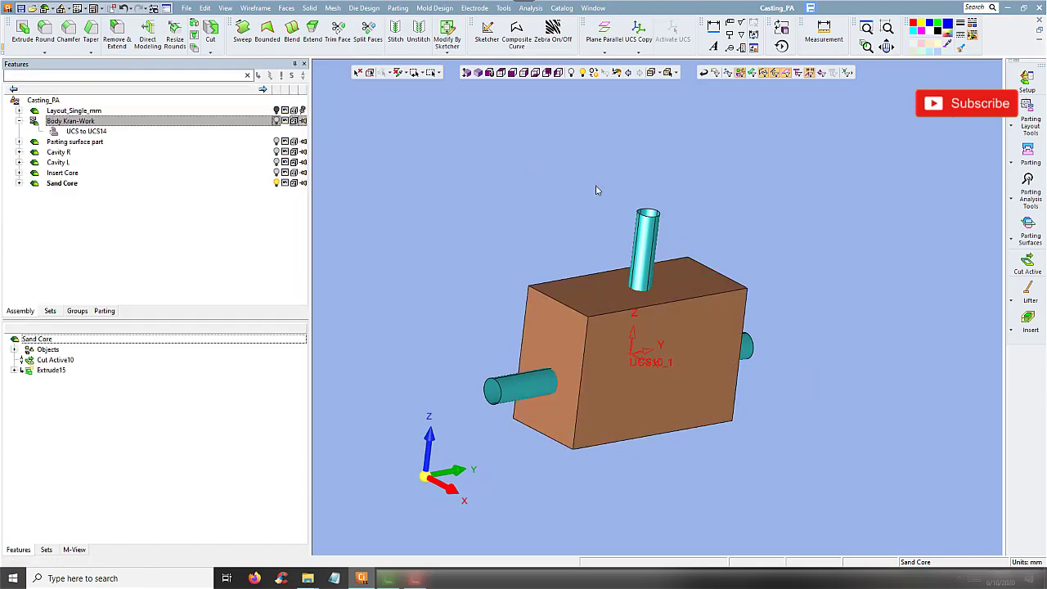
Cut the extruded block with the casting as cutting geometry, creating Cut16
click(309, 8)
click(321, 123)
click(599, 281)
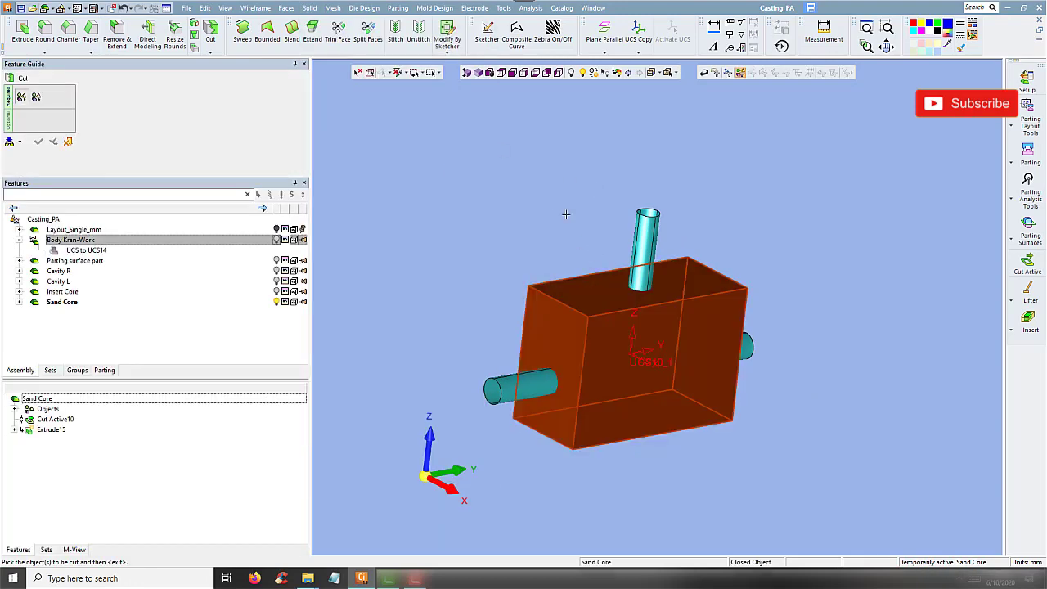
middle_click(565, 214)
click(647, 247)
middle_click(575, 218)
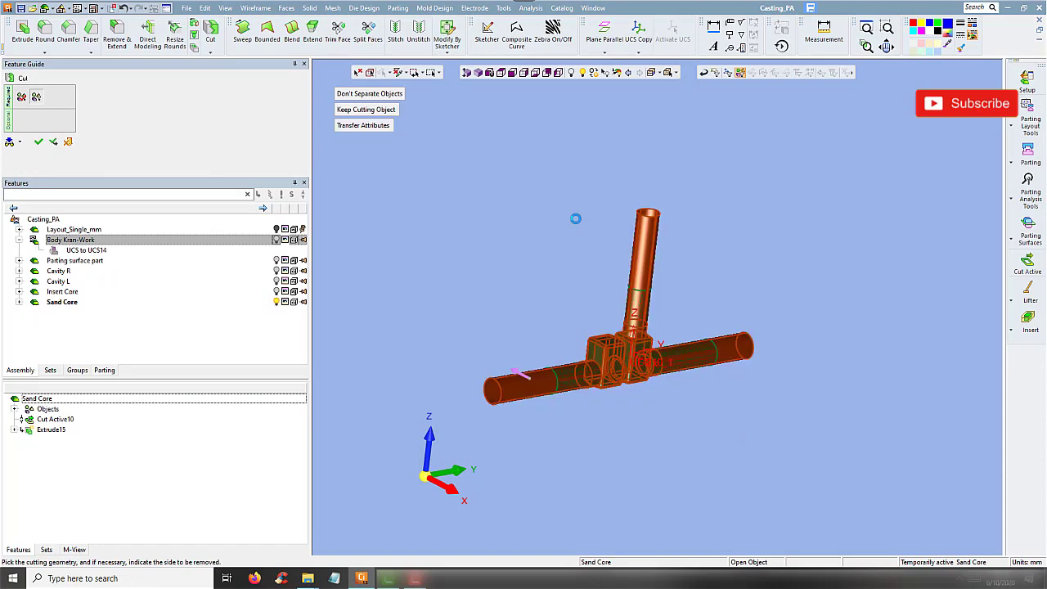
middle_click(576, 218)
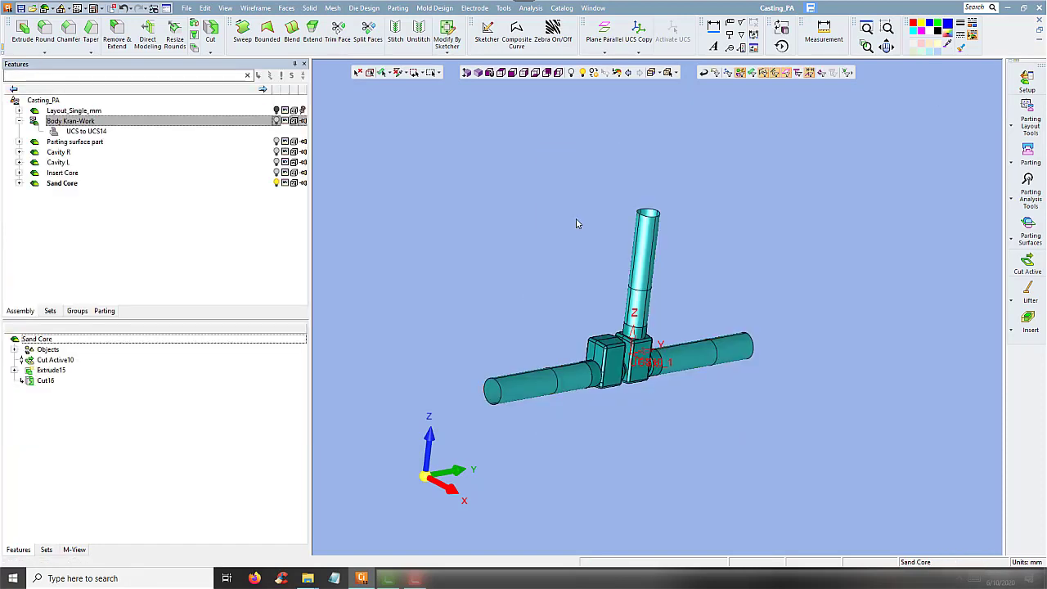
Edit Cut16 so it uses Remove Cutting Object instead of Keep Cutting Object
click(48, 385)
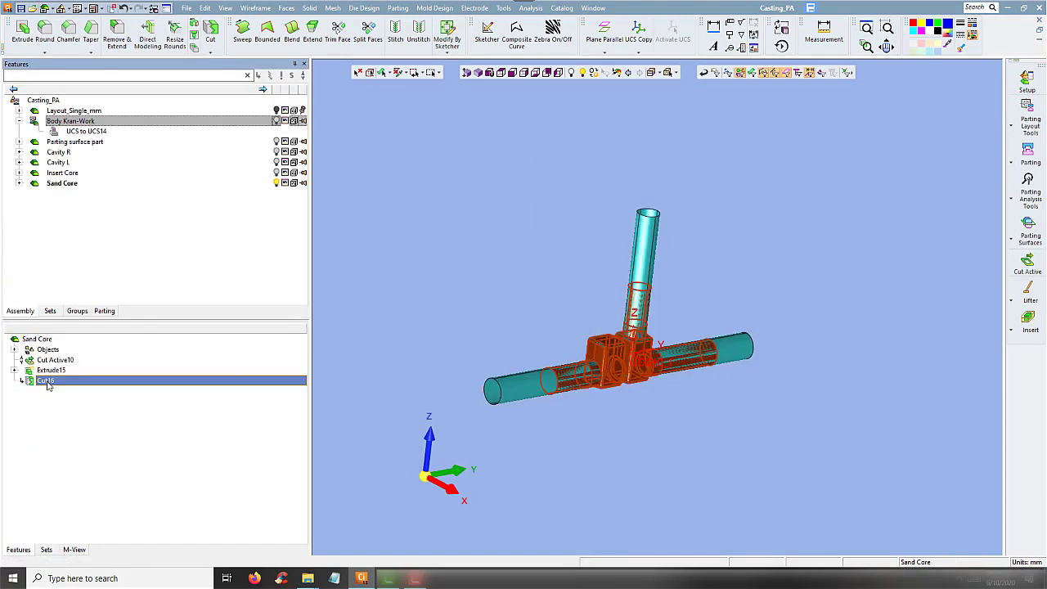
right_click(47, 385)
click(81, 386)
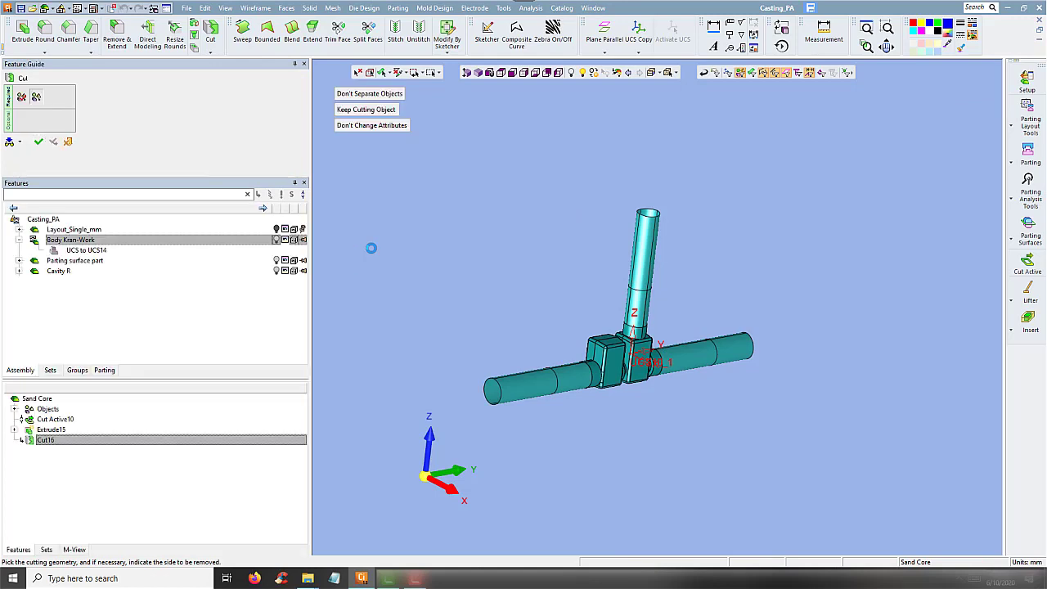
click(370, 110)
middle_click(459, 193)
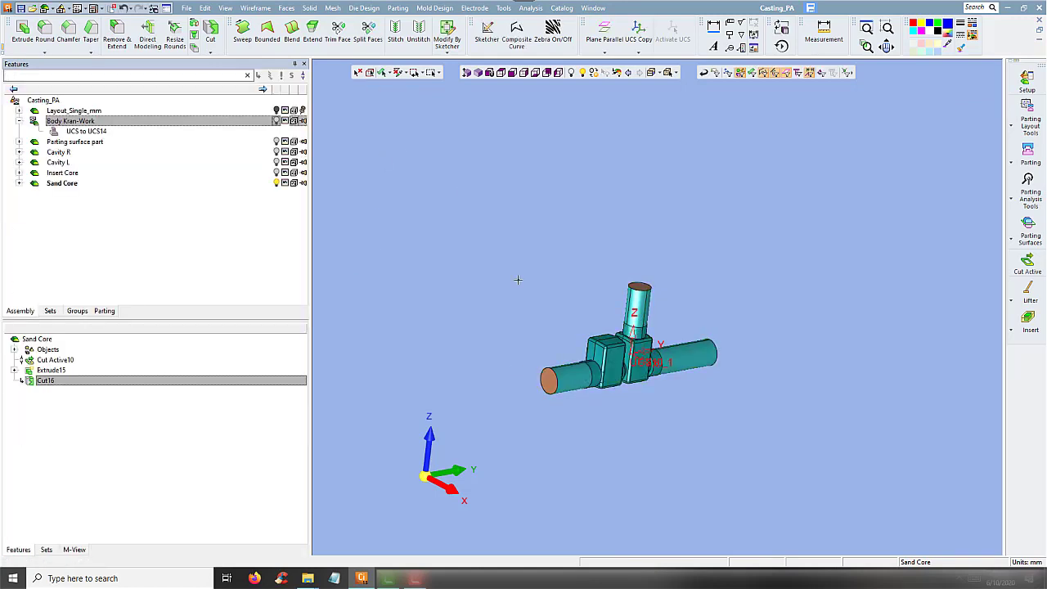
scroll(647, 423, up, 3)
Toggle Insert Core and Cavity L visibility, leaving Cavity L shown and Insert Core hidden
scroll(663, 408, up, 1)
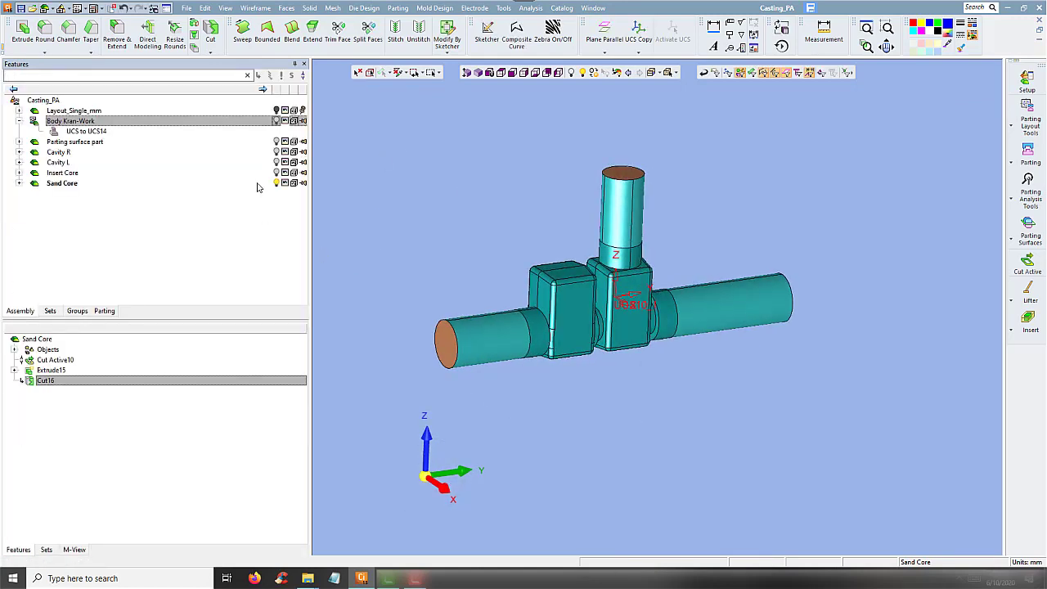
click(278, 173)
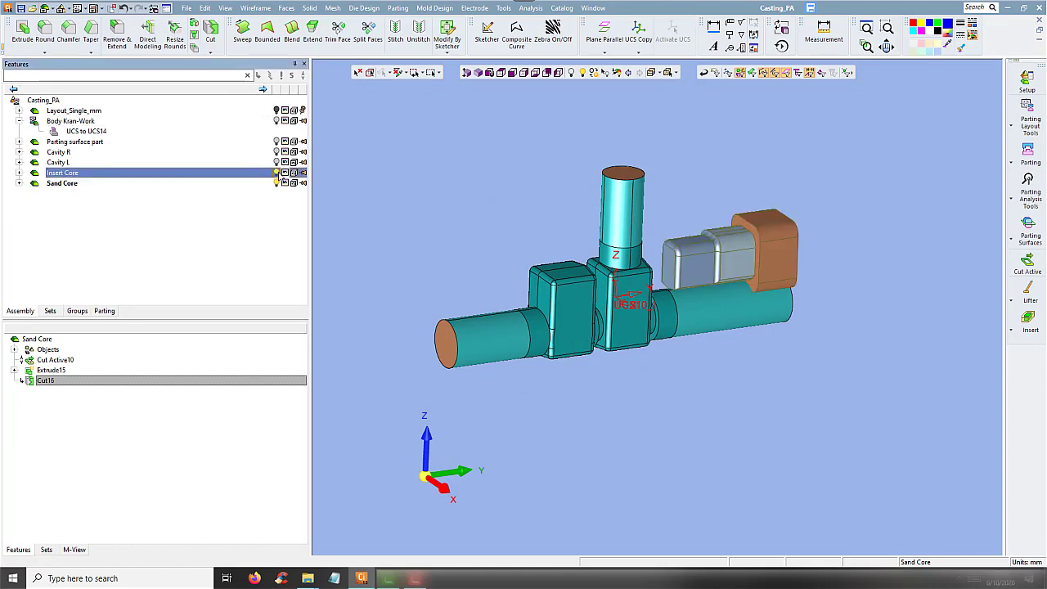
click(277, 163)
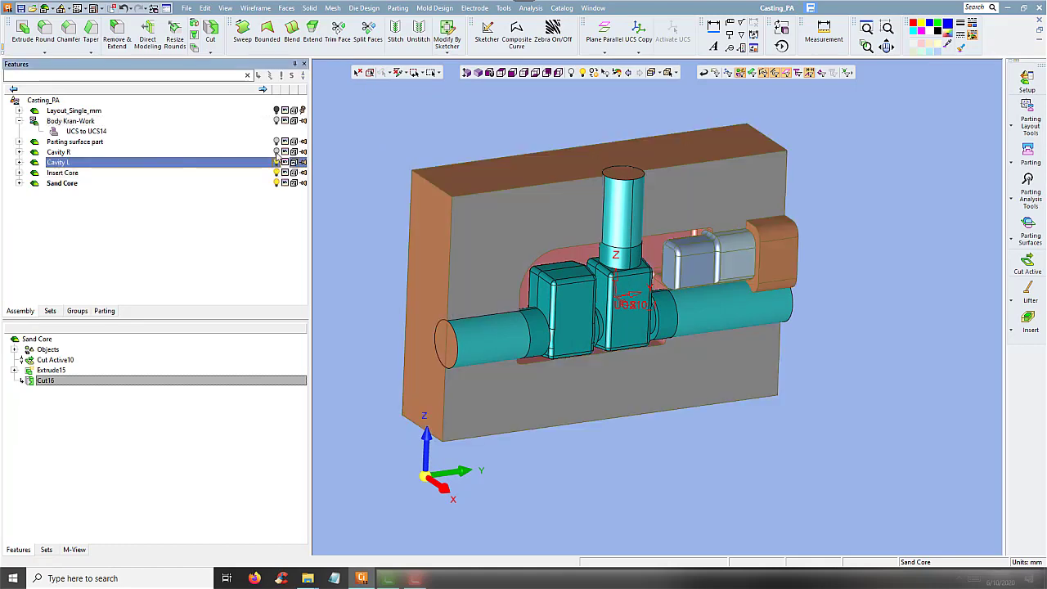
mouse_move(394, 245)
middle_down()
mouse_move(428, 227)
mouse_move(367, 204)
mouse_move(351, 168)
mouse_move(367, 166)
mouse_move(385, 226)
mouse_move(379, 203)
mouse_move(400, 201)
mouse_move(341, 203)
mouse_move(379, 205)
mouse_move(400, 226)
middle_up()
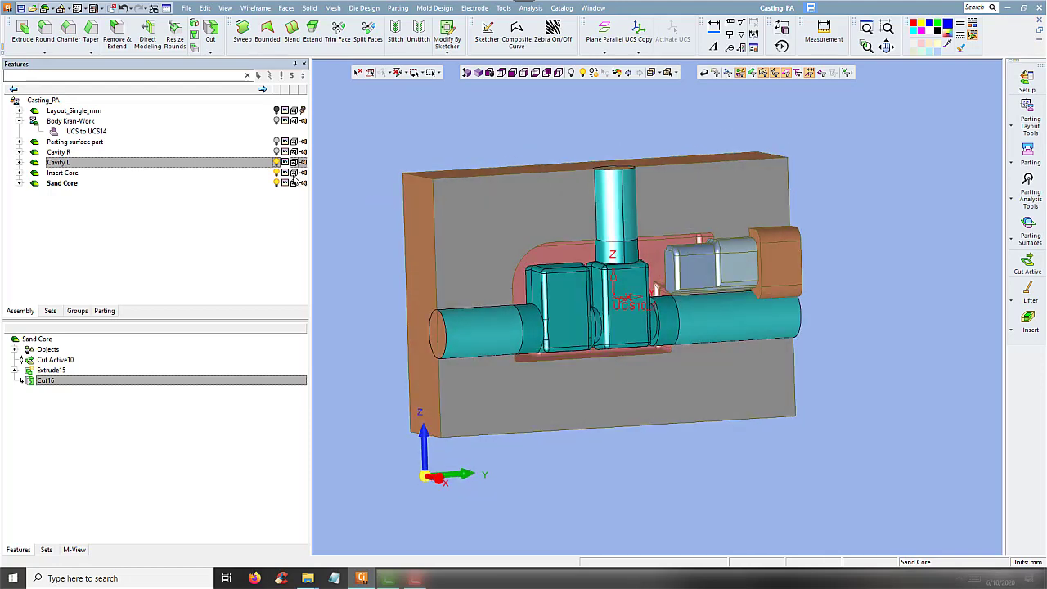
click(276, 162)
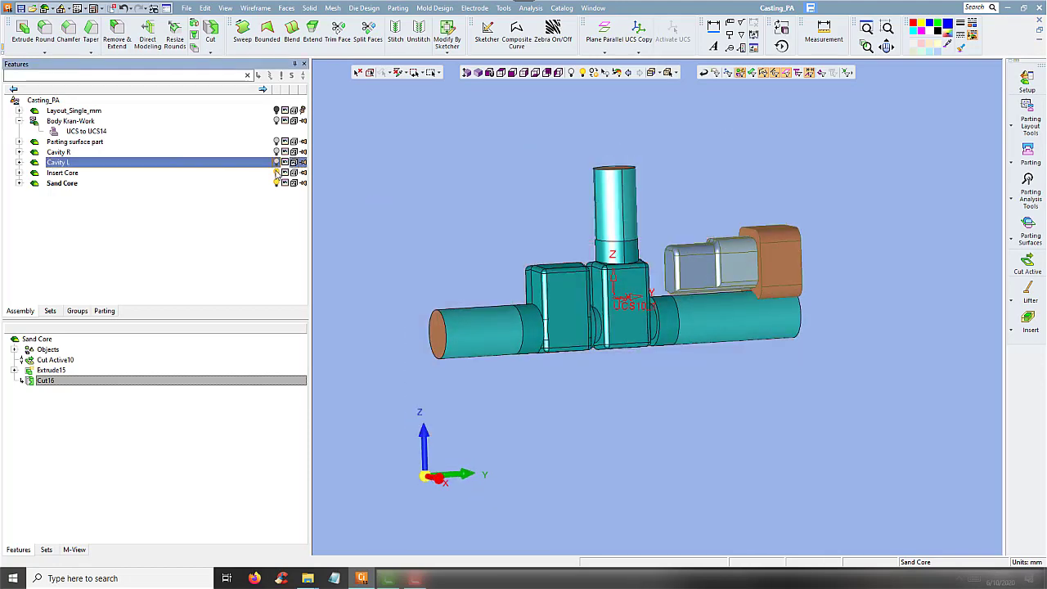
click(277, 173)
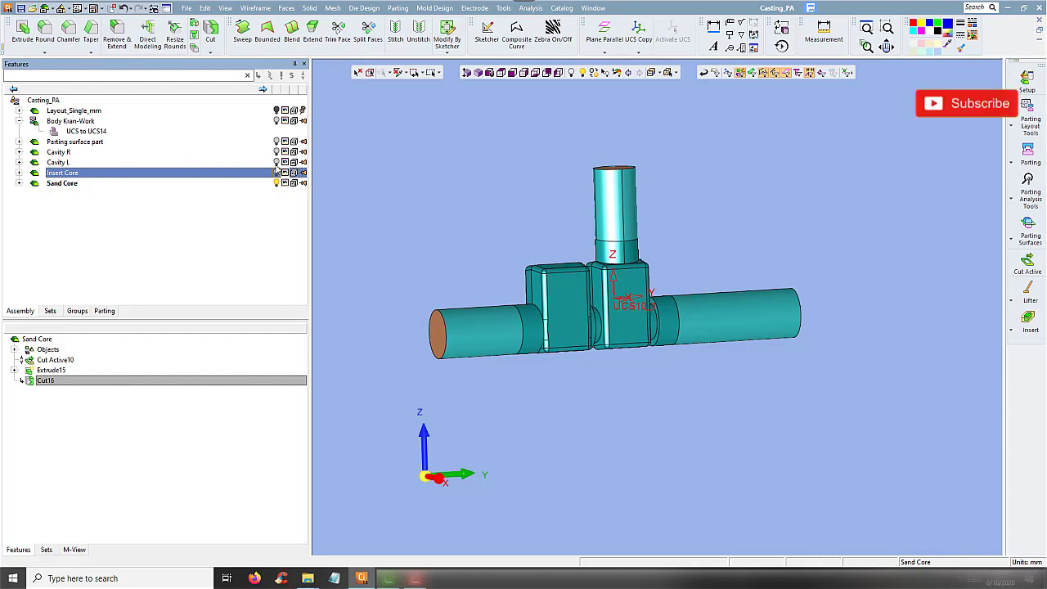
click(277, 163)
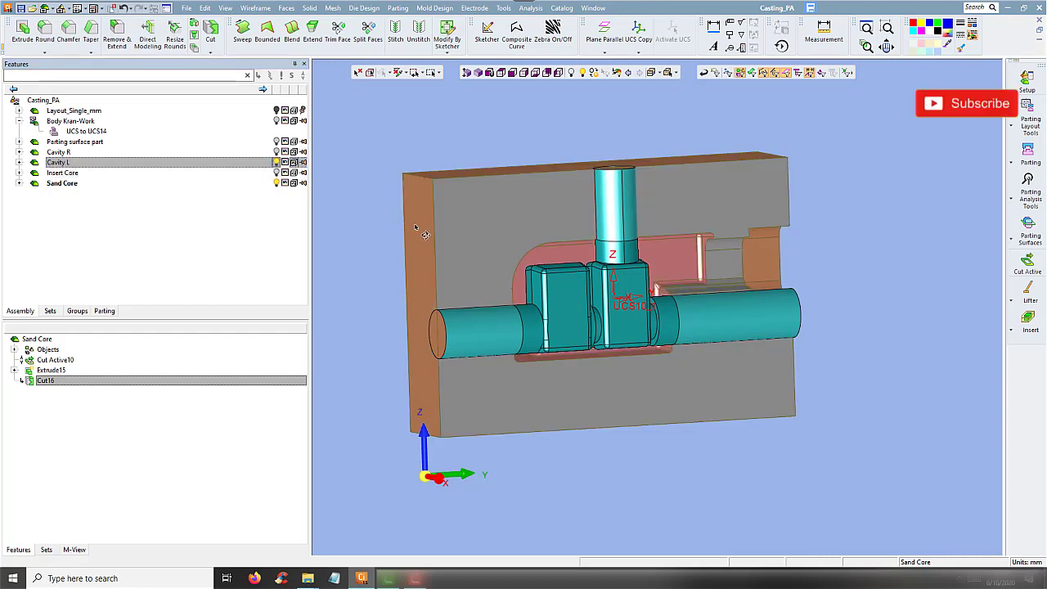
Orbit around the cavity block, then expand Extrude15 and select Sketcher14
mouse_move(327, 186)
middle_down()
mouse_move(358, 170)
mouse_move(397, 210)
middle_up()
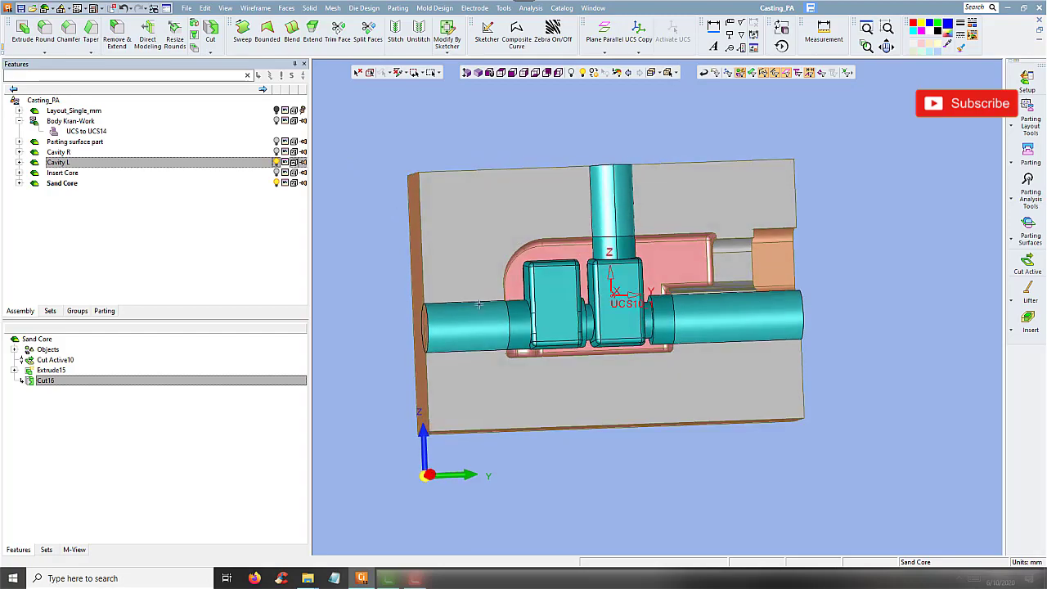
scroll(573, 320, up, 5)
scroll(573, 325, down, 3)
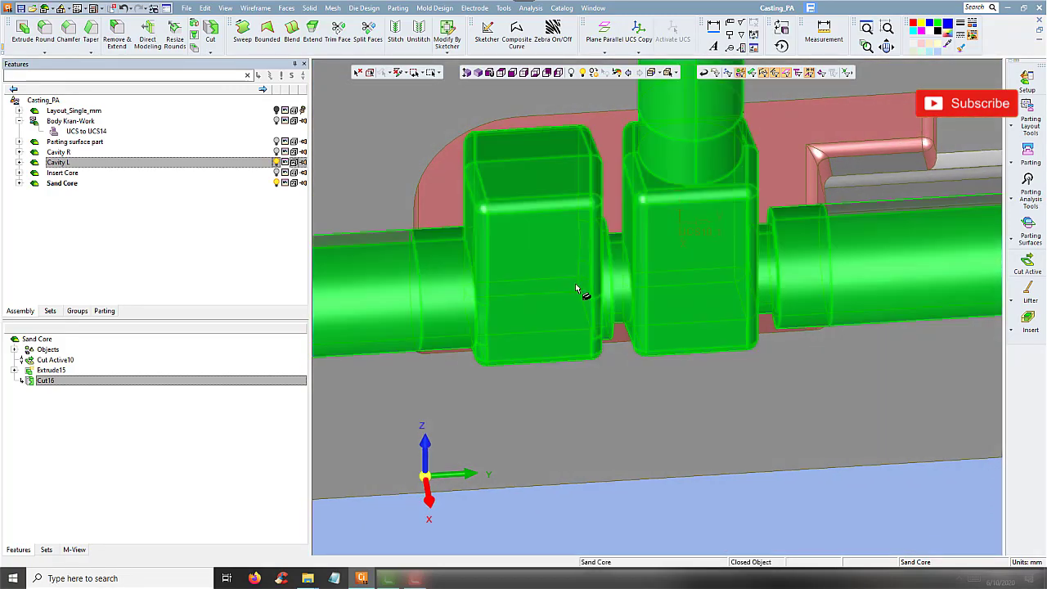
mouse_move(579, 291)
middle_down()
mouse_move(546, 232)
mouse_move(789, 337)
middle_up()
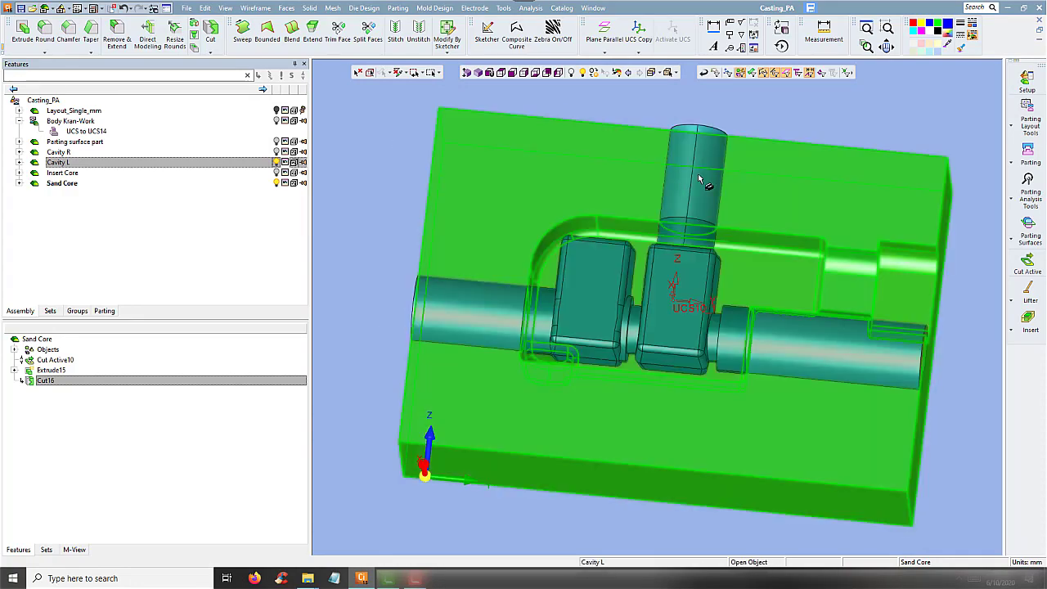
middle_drag(629, 167, 605, 213)
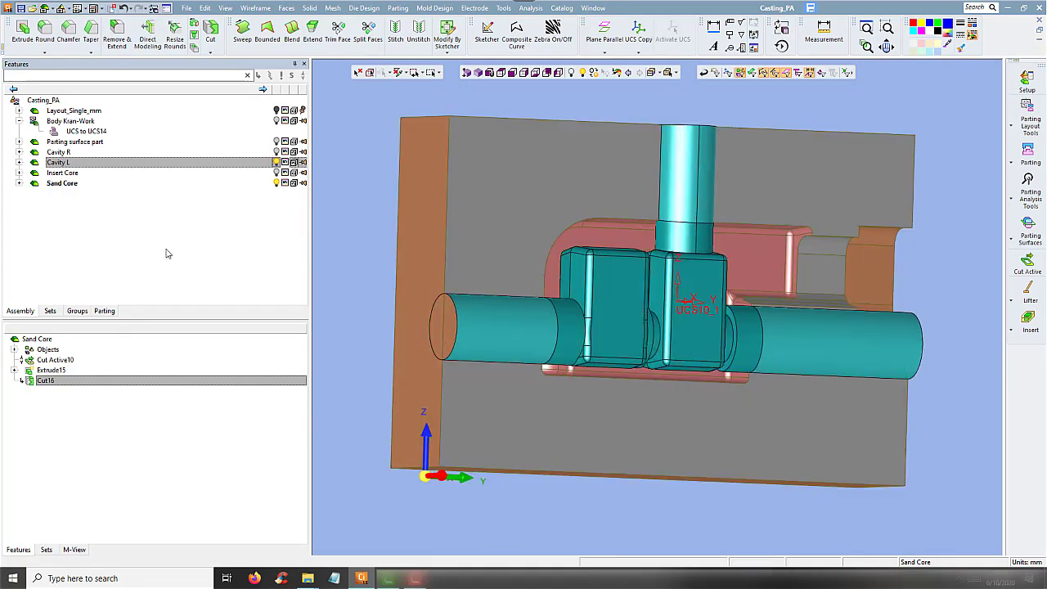
click(46, 380)
click(14, 370)
Open Sketcher14 for editing in a face-on view and narrow the rectangle
click(59, 381)
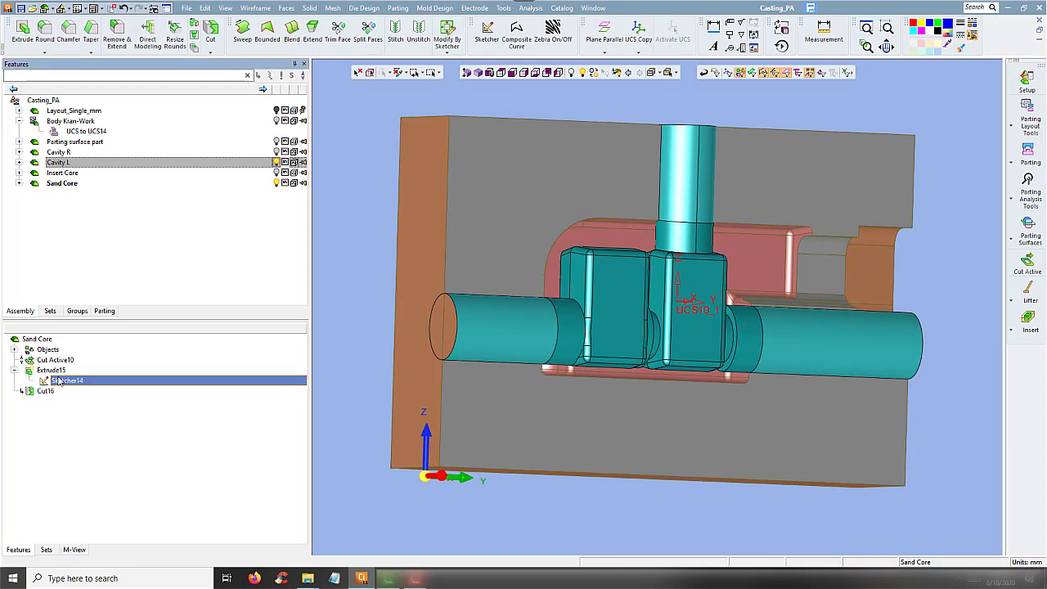
right_click(59, 381)
click(90, 393)
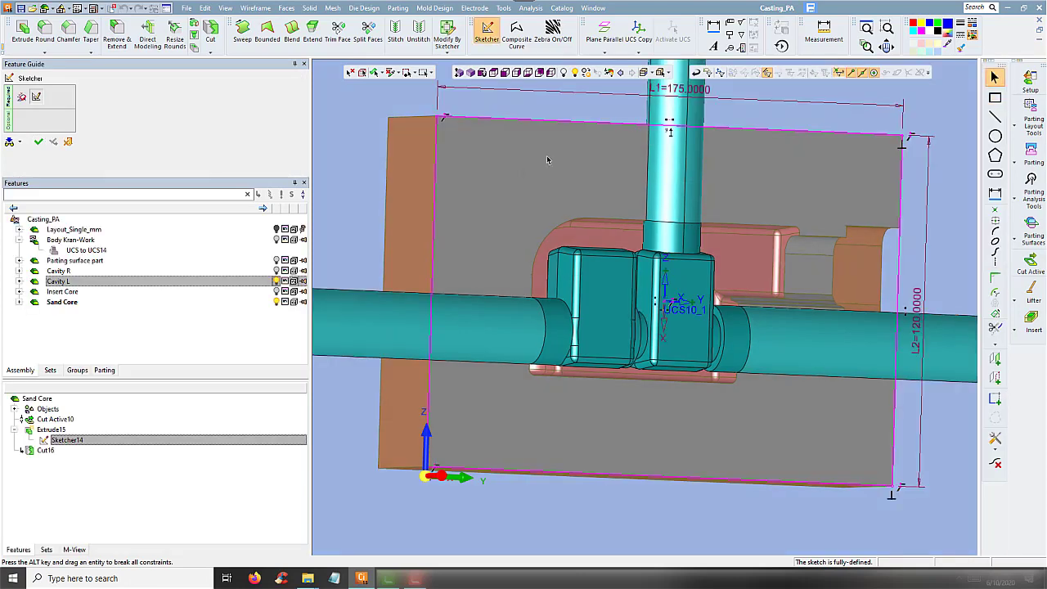
click(515, 72)
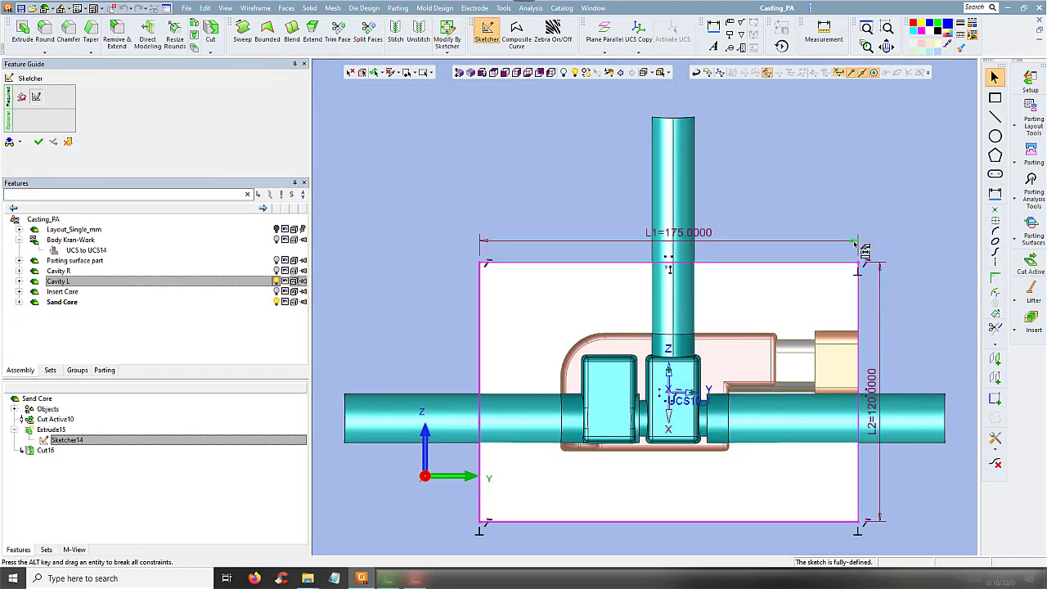
drag(854, 244, 795, 252)
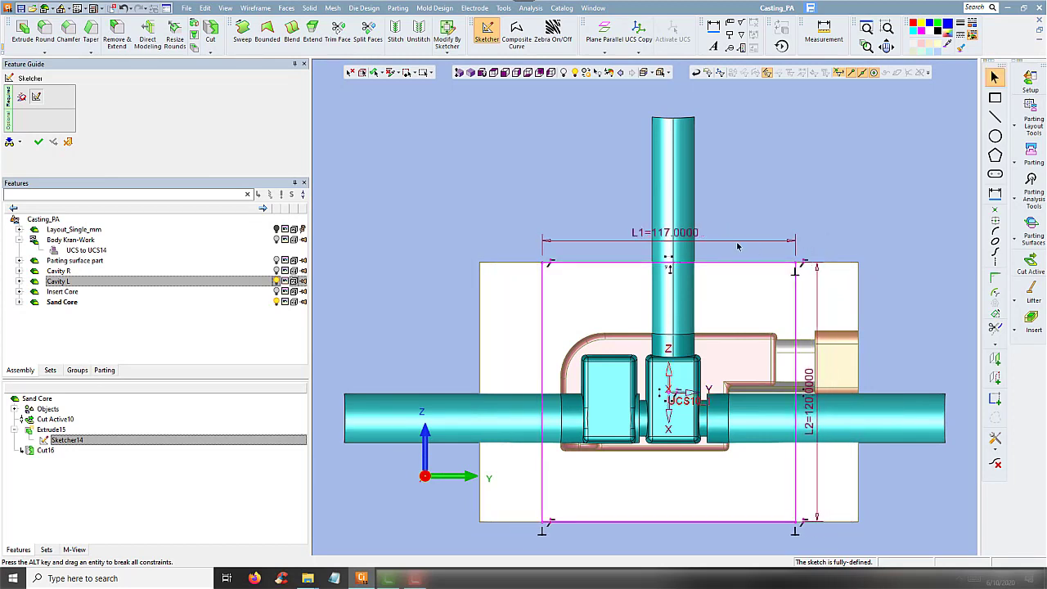
Set rectangle dimension L1 to 120 and L2 to 80, then finish the sketch
double_click(684, 237)
text(120)
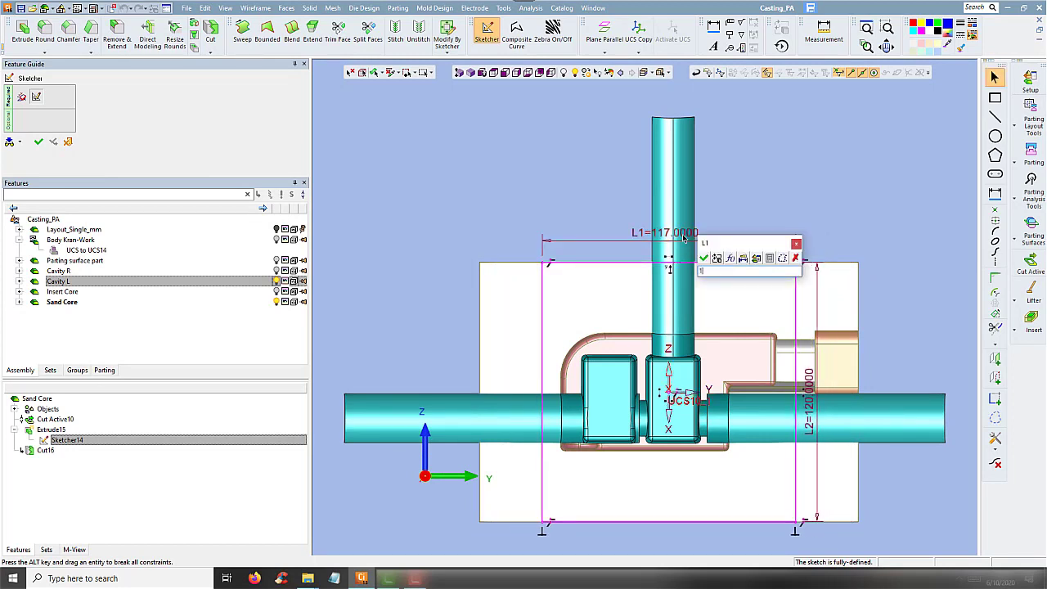
key(Return)
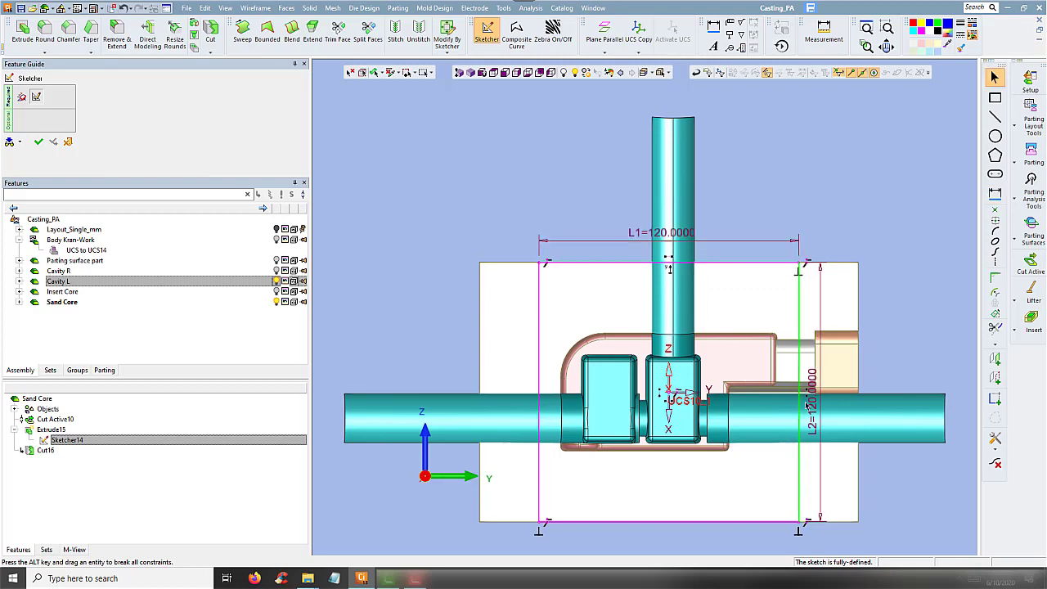
double_click(812, 407)
text(80)
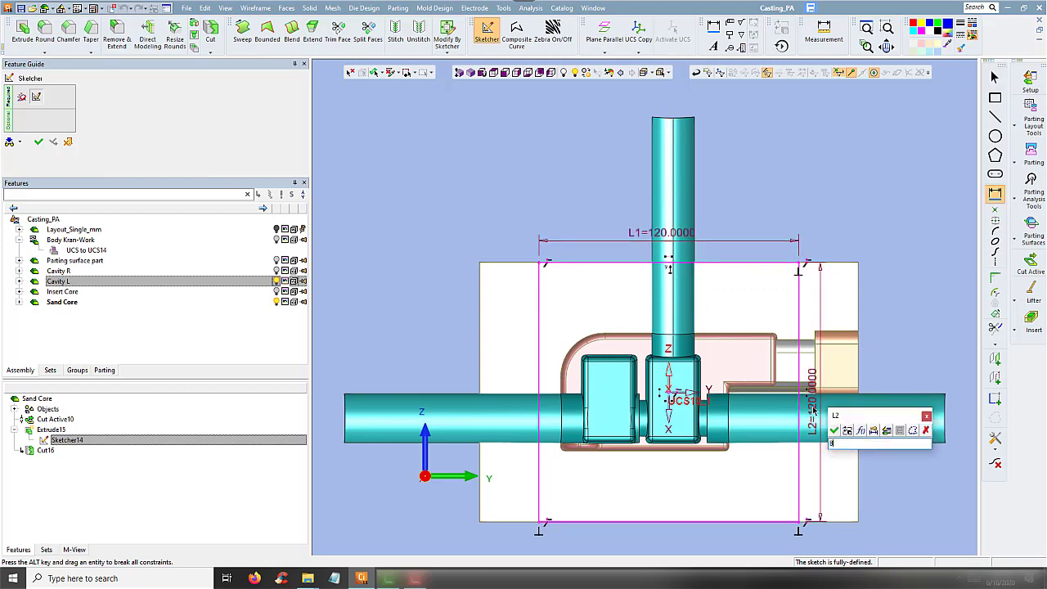
key(Return)
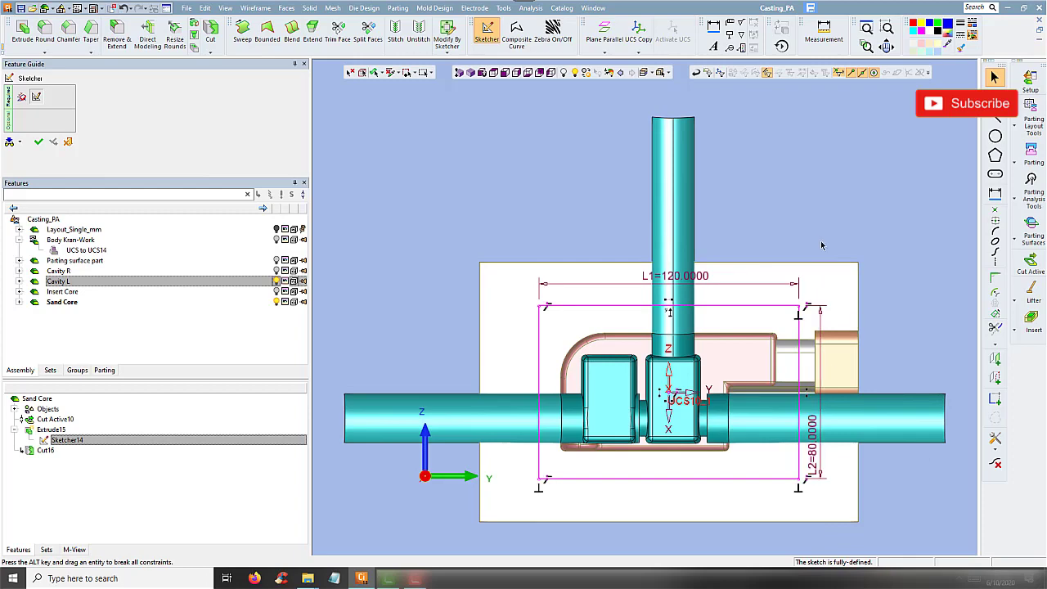
right_click(821, 245)
click(823, 245)
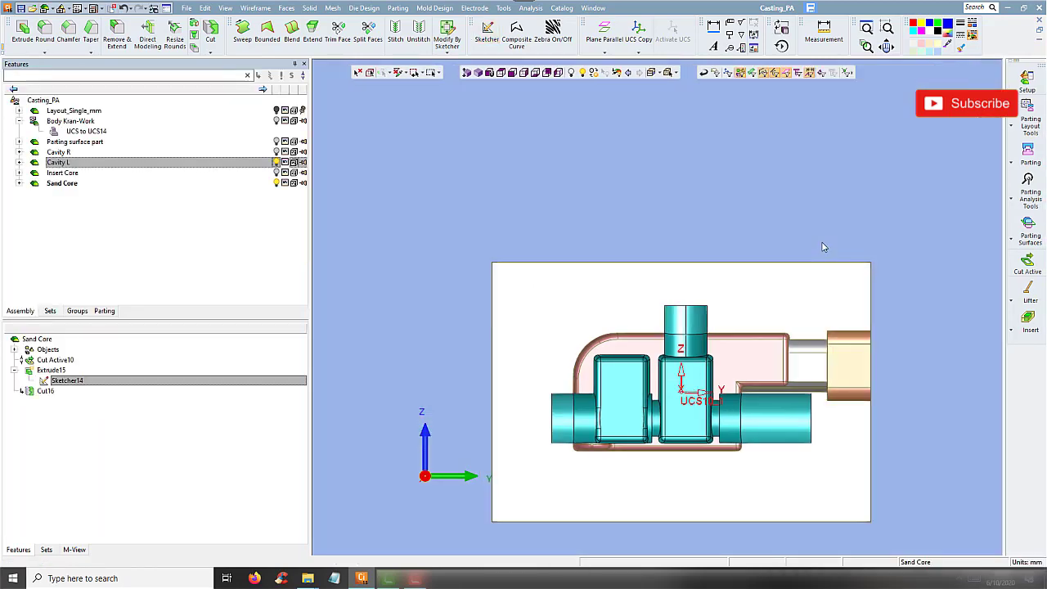
Cut the Cavity L block with the Sand Core as cutting object, accepting cutting with faces
middle_drag(749, 314, 744, 225)
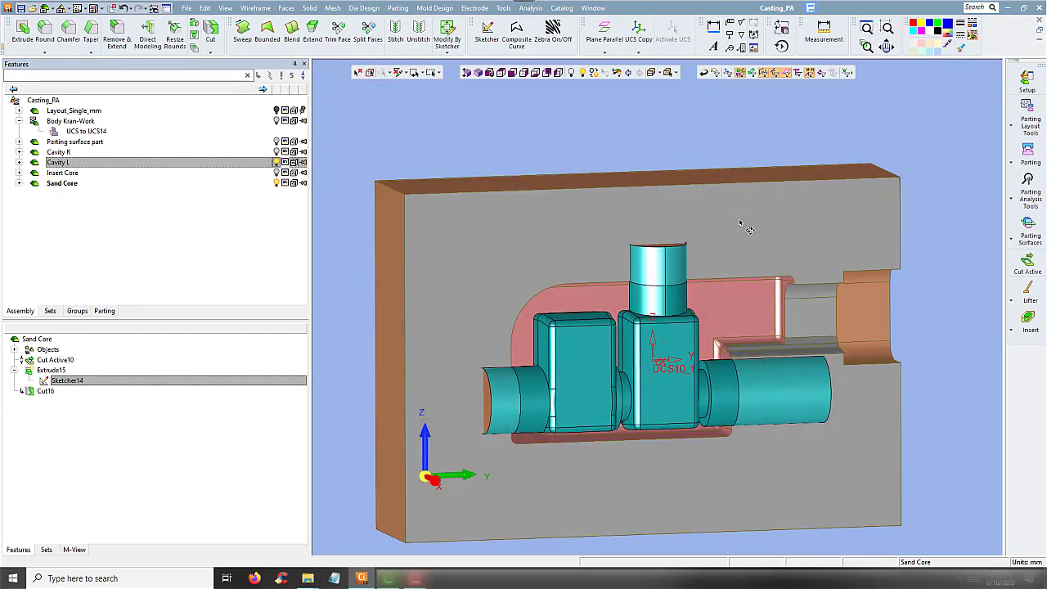
click(309, 8)
click(325, 108)
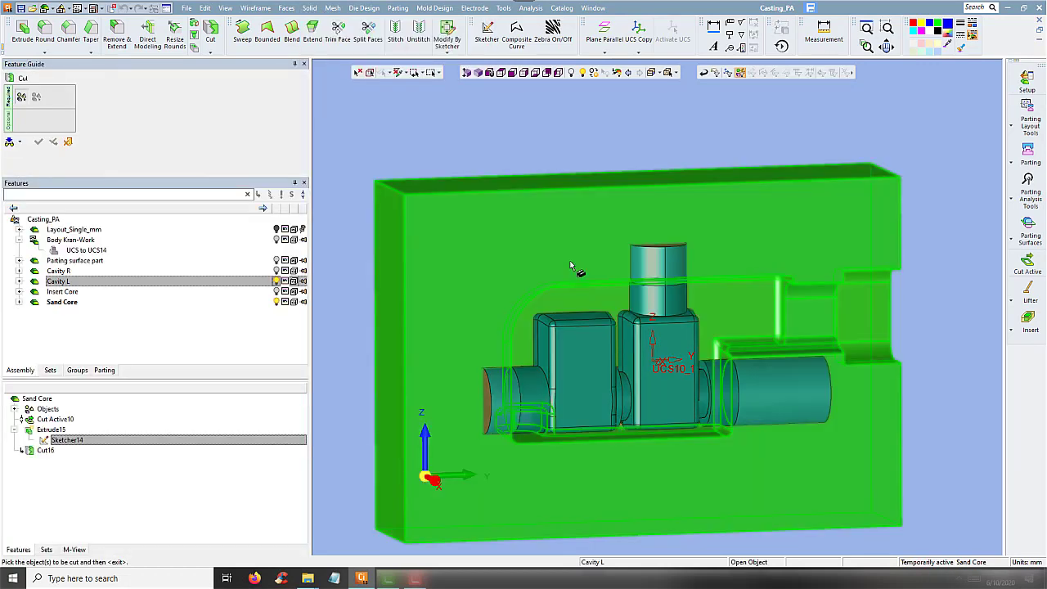
click(564, 266)
click(646, 282)
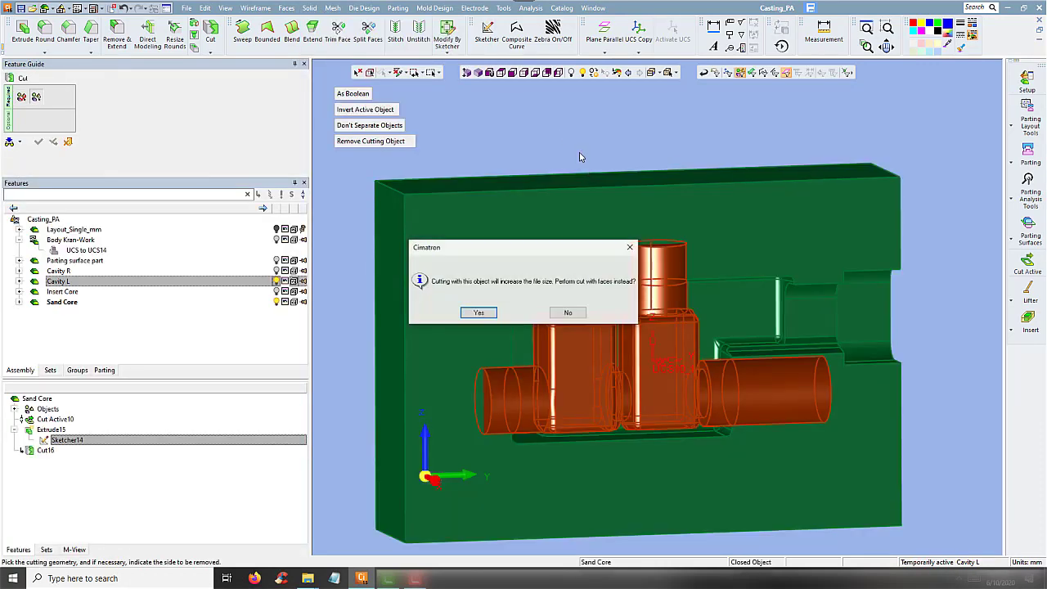
click(479, 312)
mouse_move(507, 130)
middle_down()
mouse_move(561, 122)
mouse_move(532, 107)
mouse_move(502, 133)
mouse_move(533, 110)
middle_up()
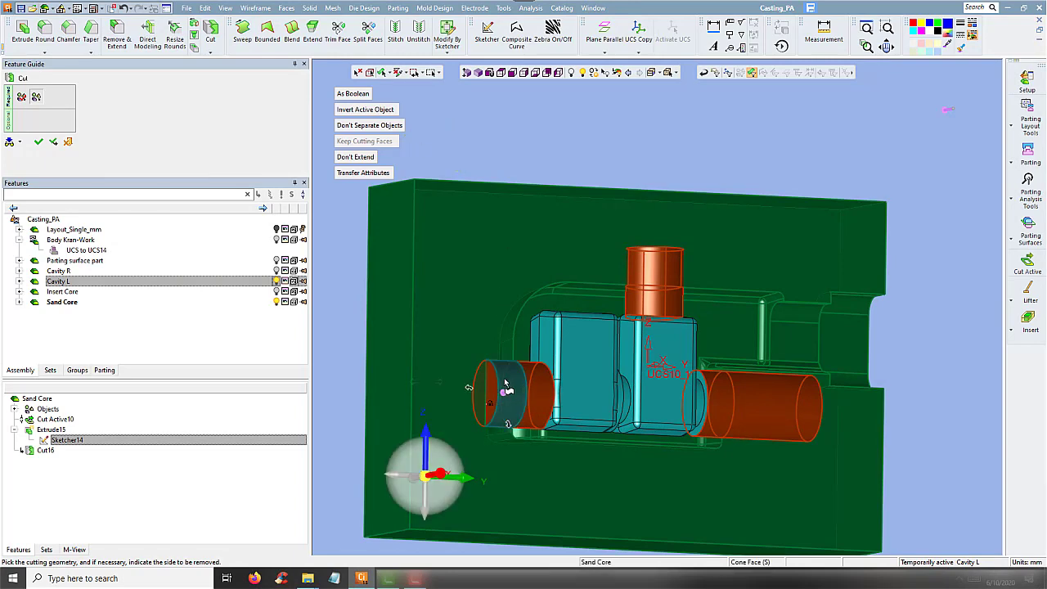
middle_drag(538, 300, 733, 246)
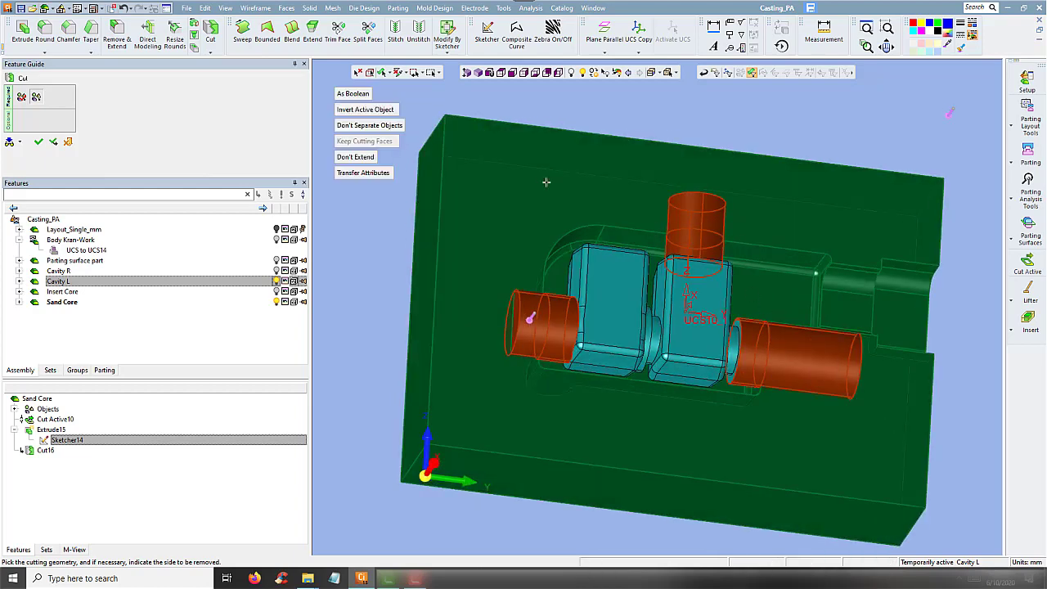
right_click(588, 111)
click(587, 110)
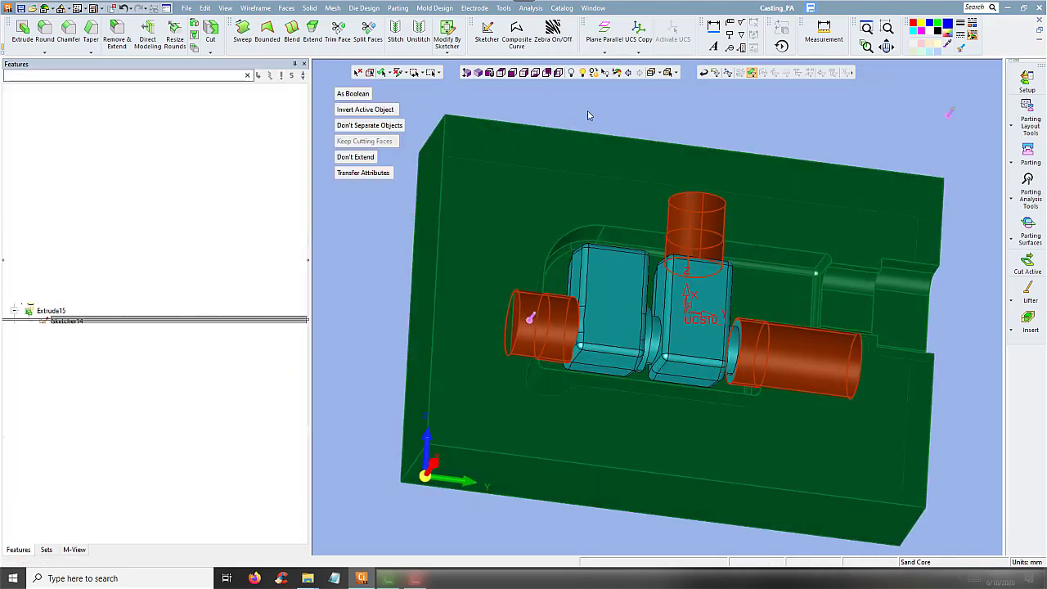
mouse_move(658, 131)
middle_down()
mouse_move(601, 110)
mouse_move(615, 125)
middle_up()
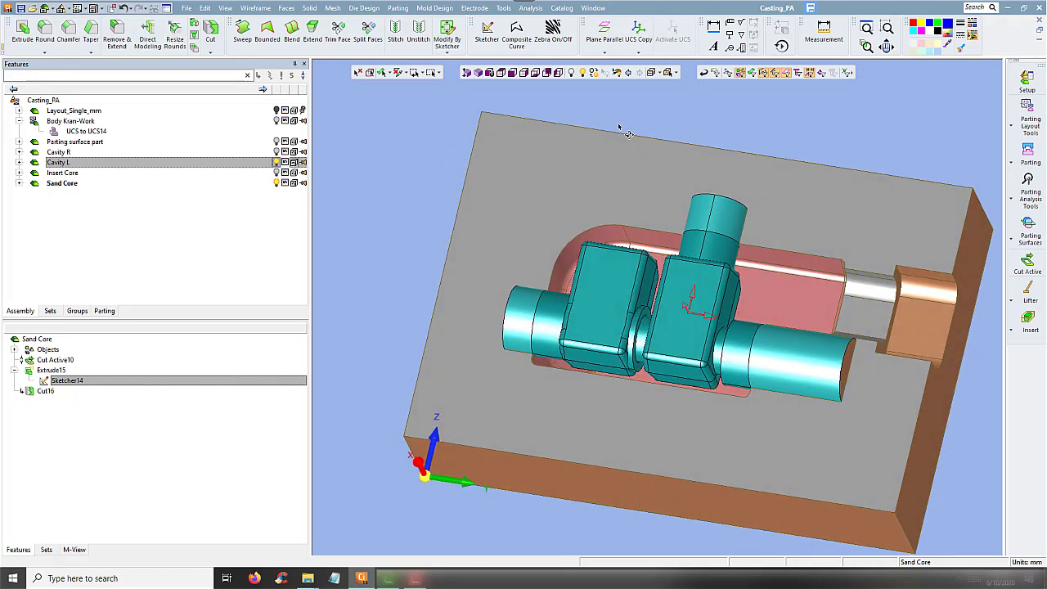
Hide Cavity L and show Cavity R as the active part
click(276, 162)
click(277, 151)
mouse_move(553, 175)
middle_down()
mouse_move(367, 147)
mouse_move(589, 226)
mouse_move(741, 307)
mouse_move(661, 208)
mouse_move(487, 94)
middle_up()
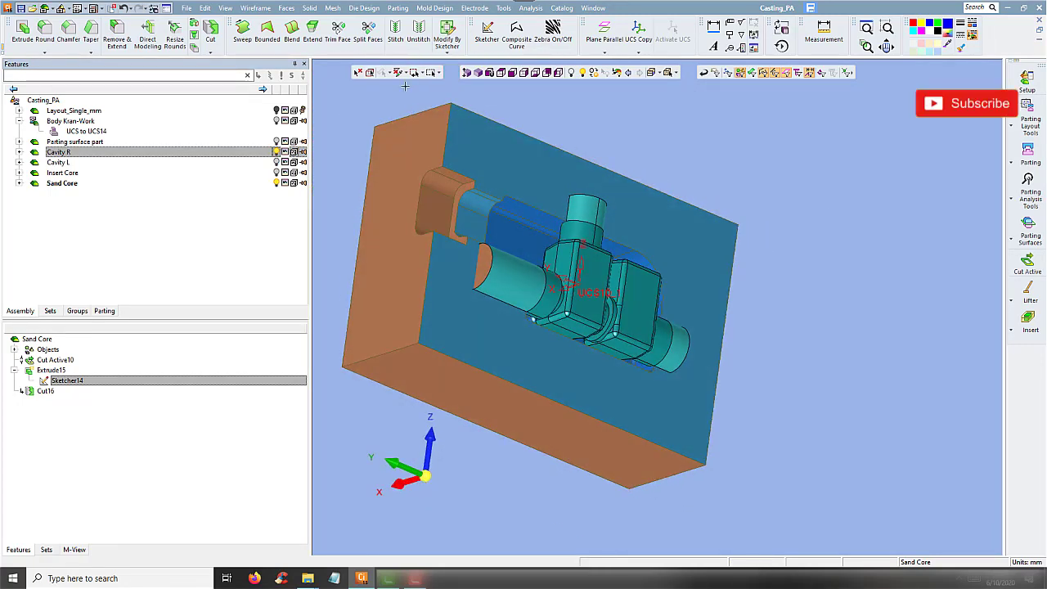
Try a cut on Cavity R with core faces and different cut modes, then abandon it
click(309, 8)
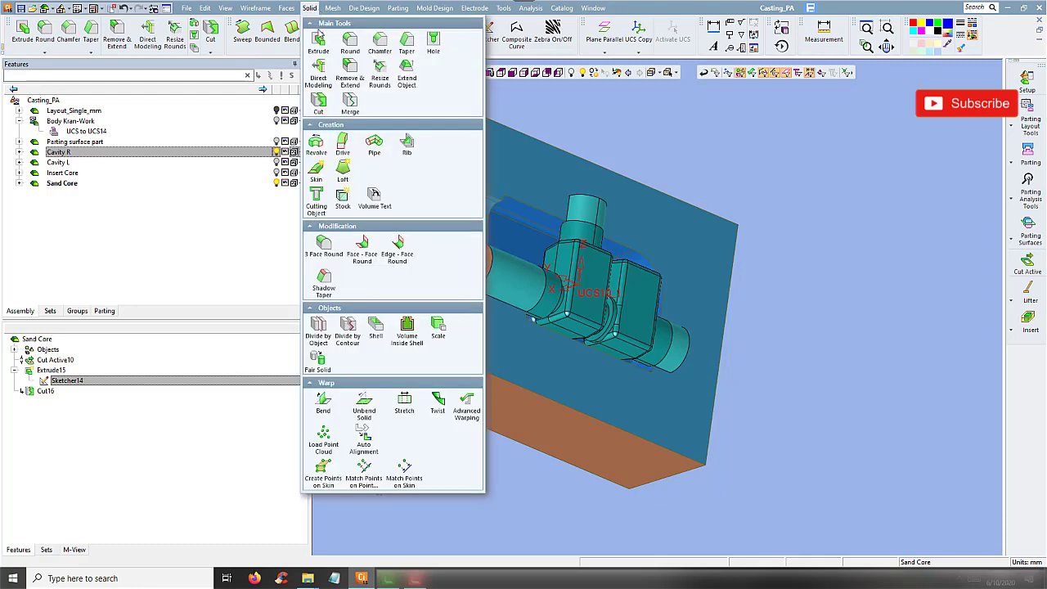
click(318, 105)
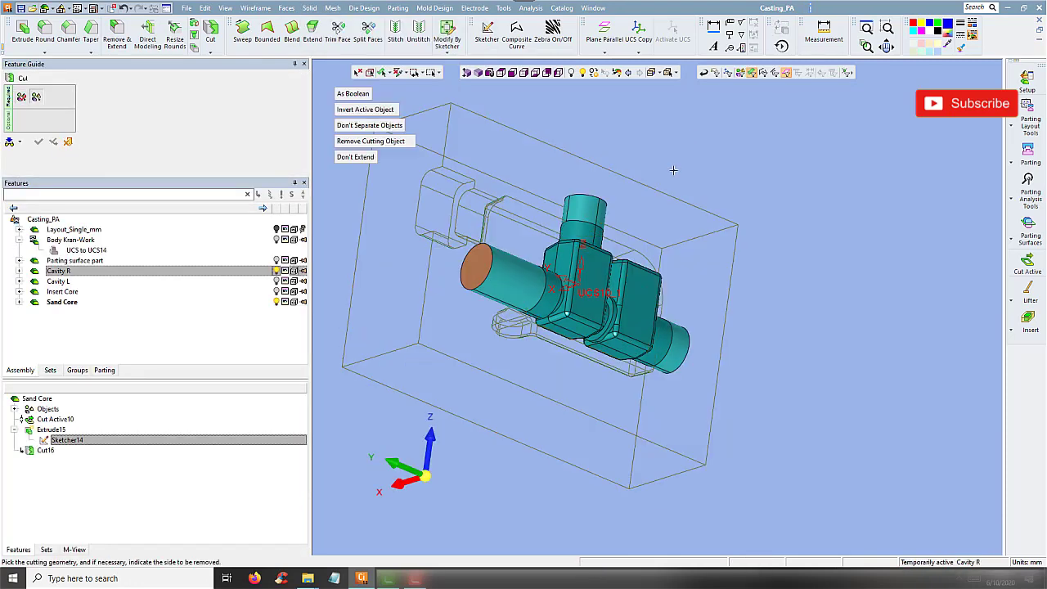
click(595, 275)
click(595, 276)
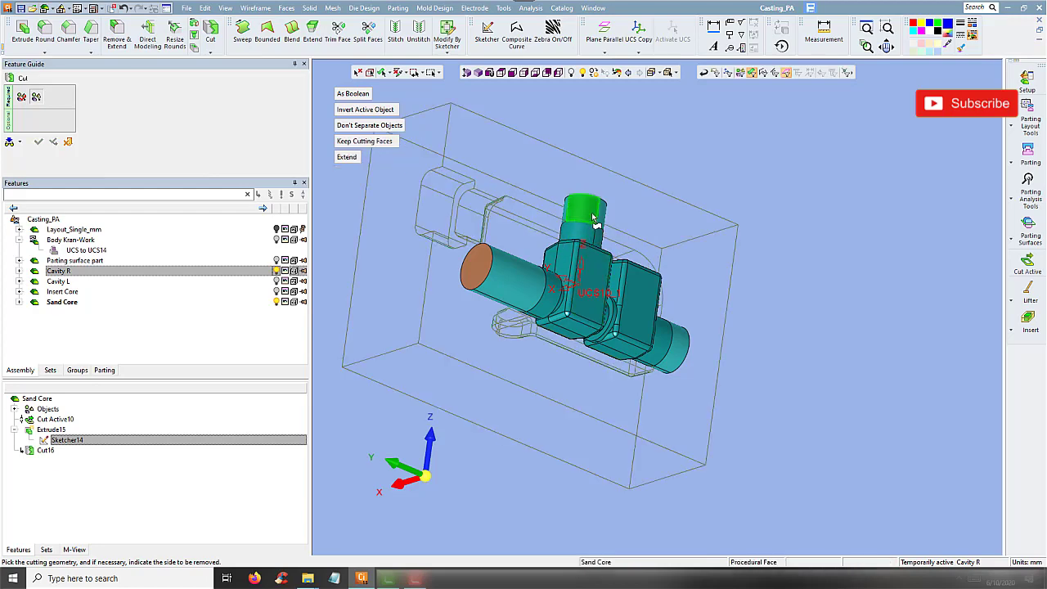
click(595, 219)
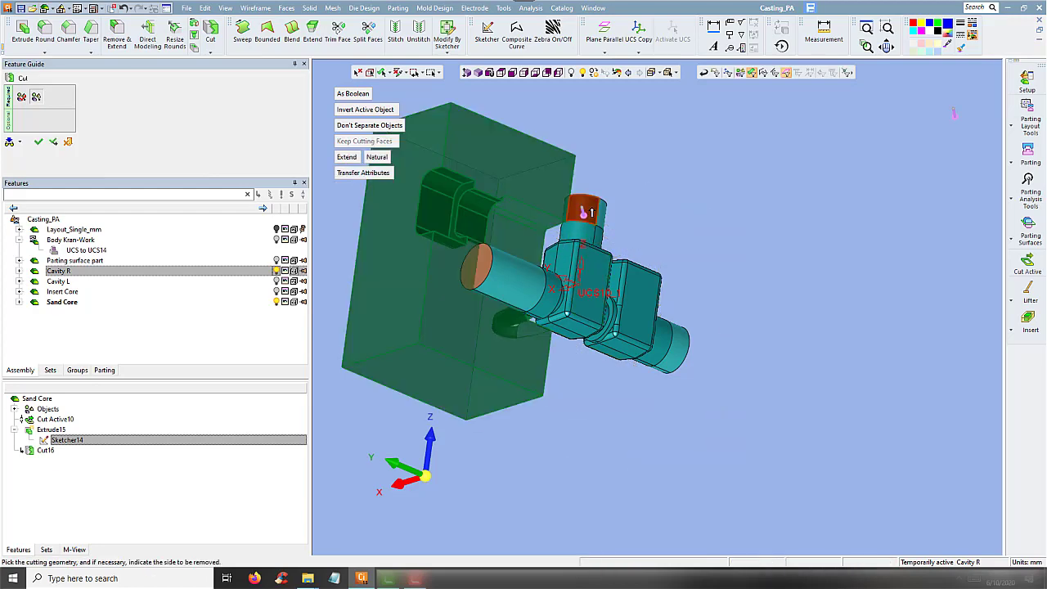
click(585, 209)
click(351, 94)
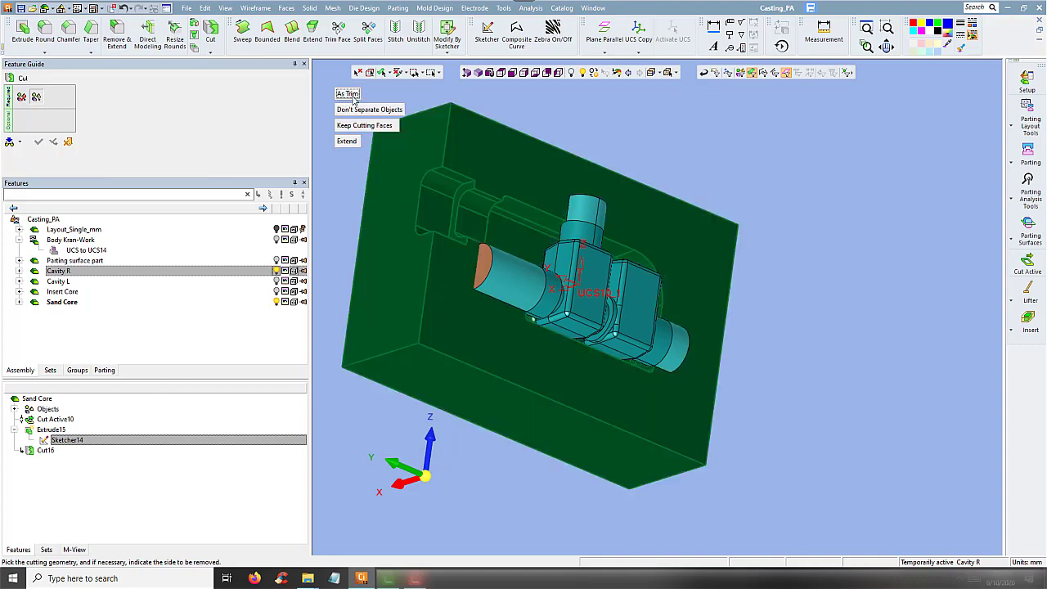
click(352, 94)
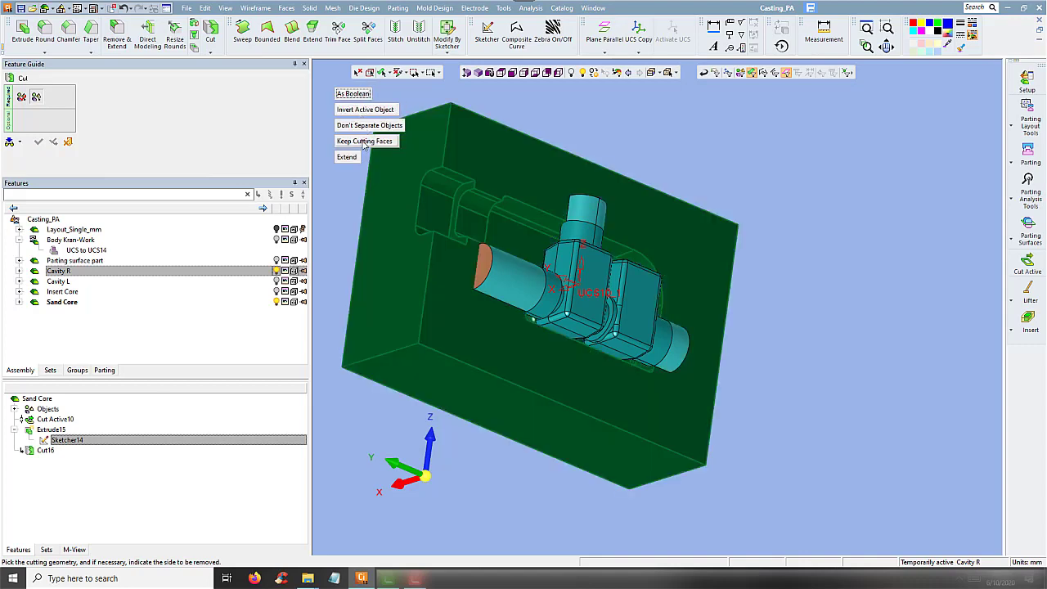
click(367, 142)
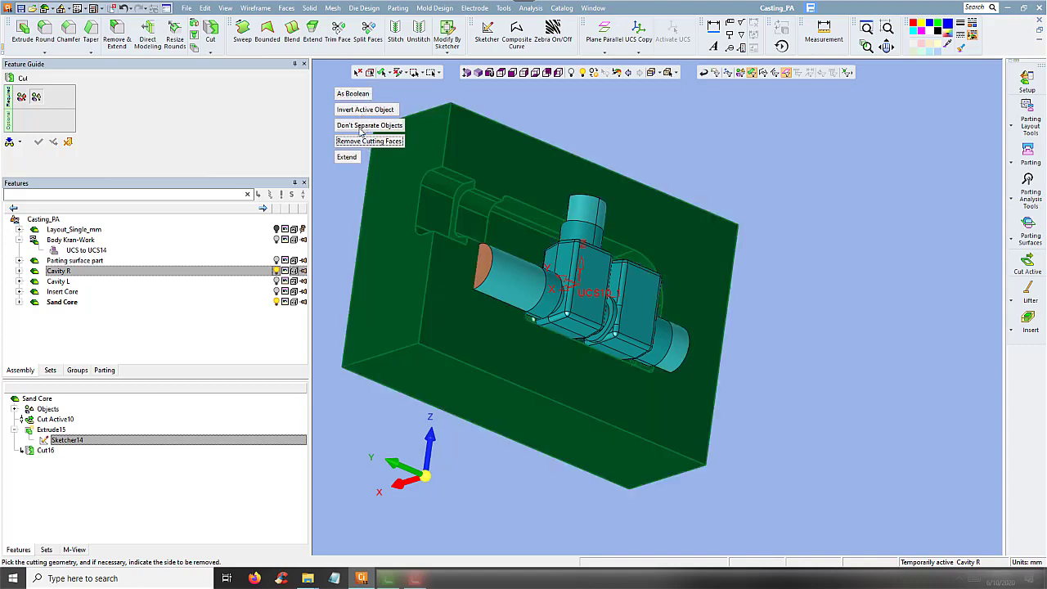
click(69, 140)
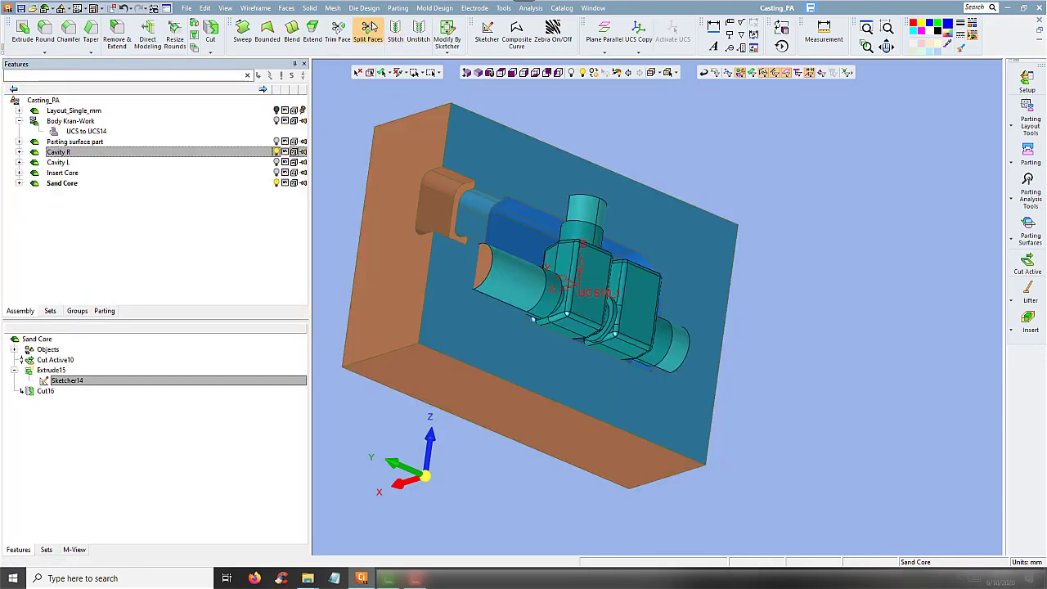
Cut Cavity R with the Sand Core, accepting cutting with the core's faces
click(332, 12)
click(319, 102)
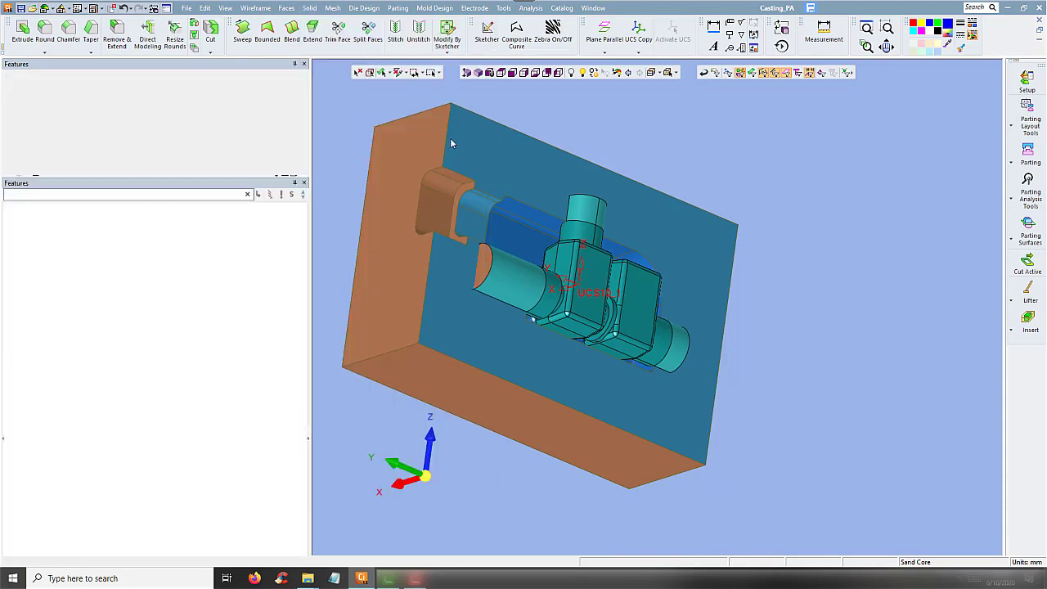
click(518, 156)
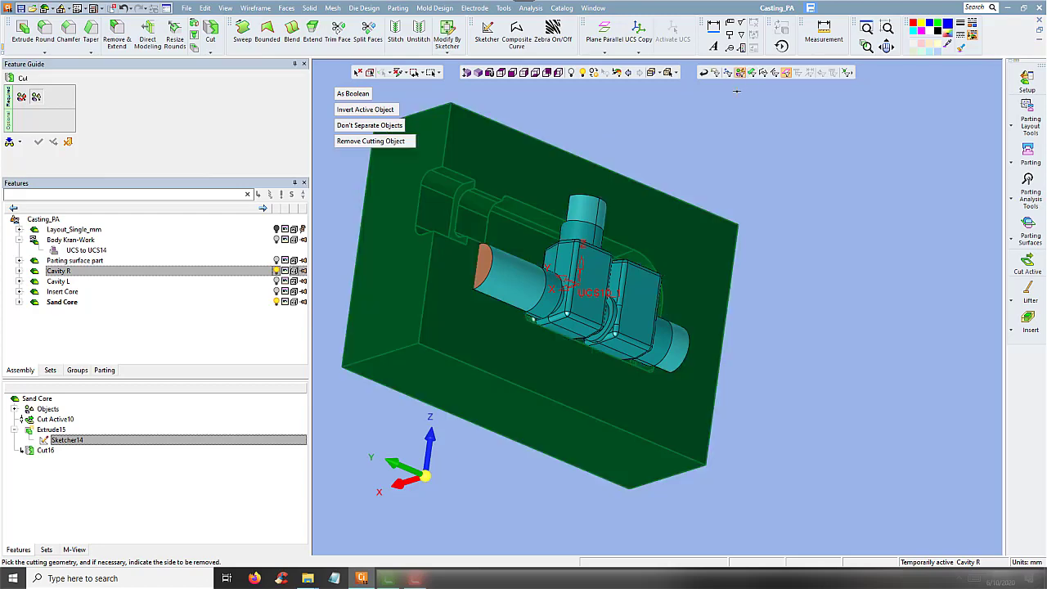
click(578, 255)
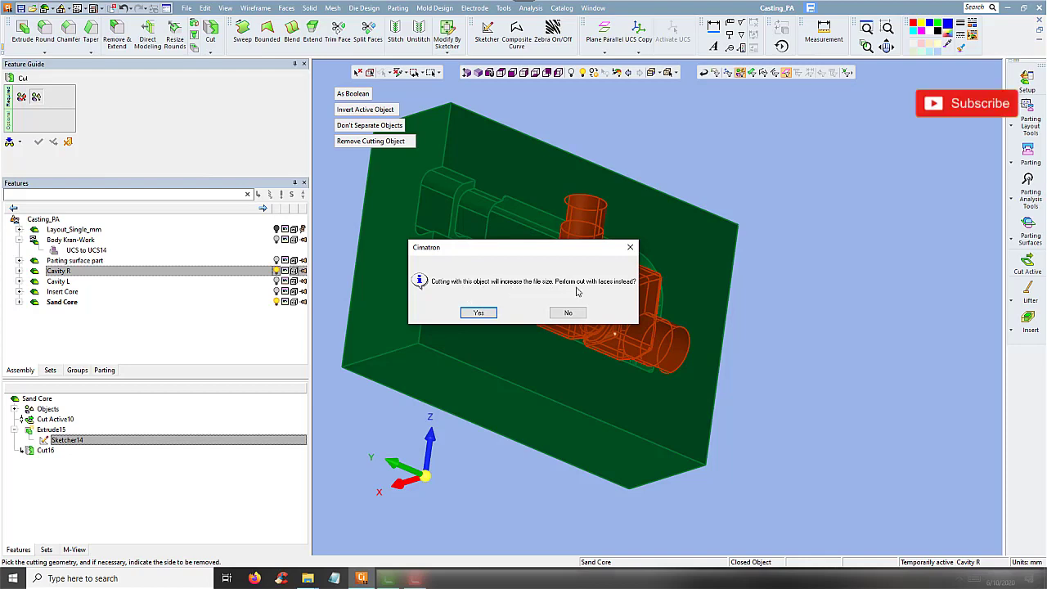
click(479, 314)
middle_click(710, 170)
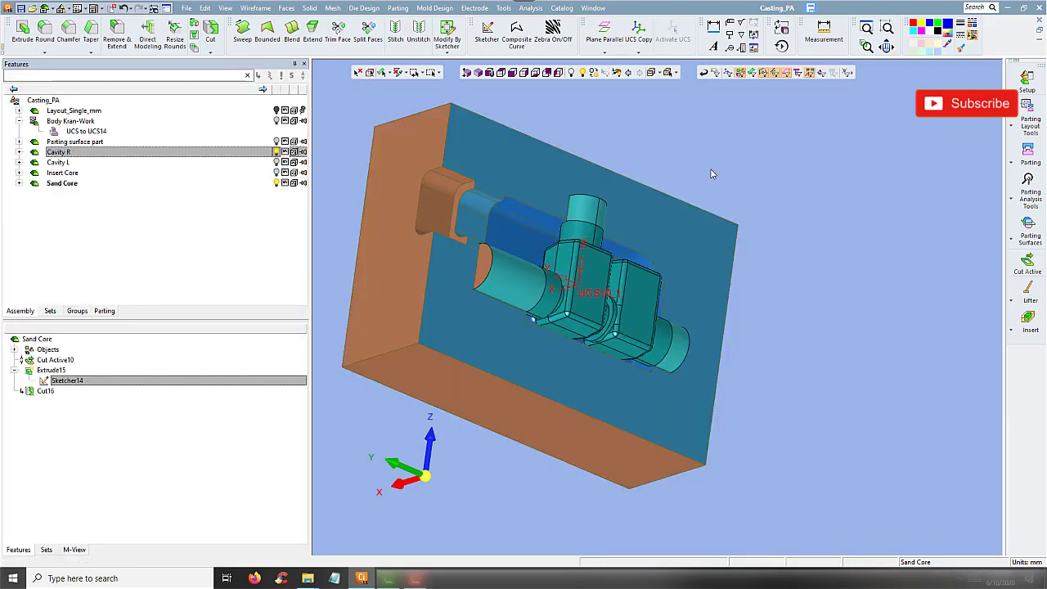
Reactivate the Casting_PA assembly and hide the Sand Core to inspect Cavity R's core prints
click(277, 184)
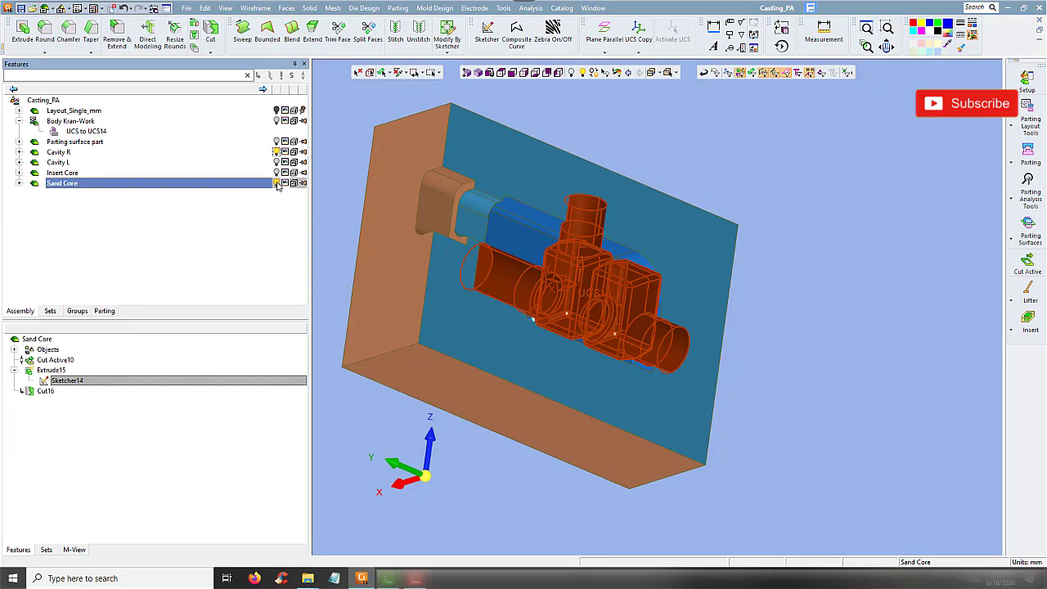
double_click(134, 102)
click(278, 184)
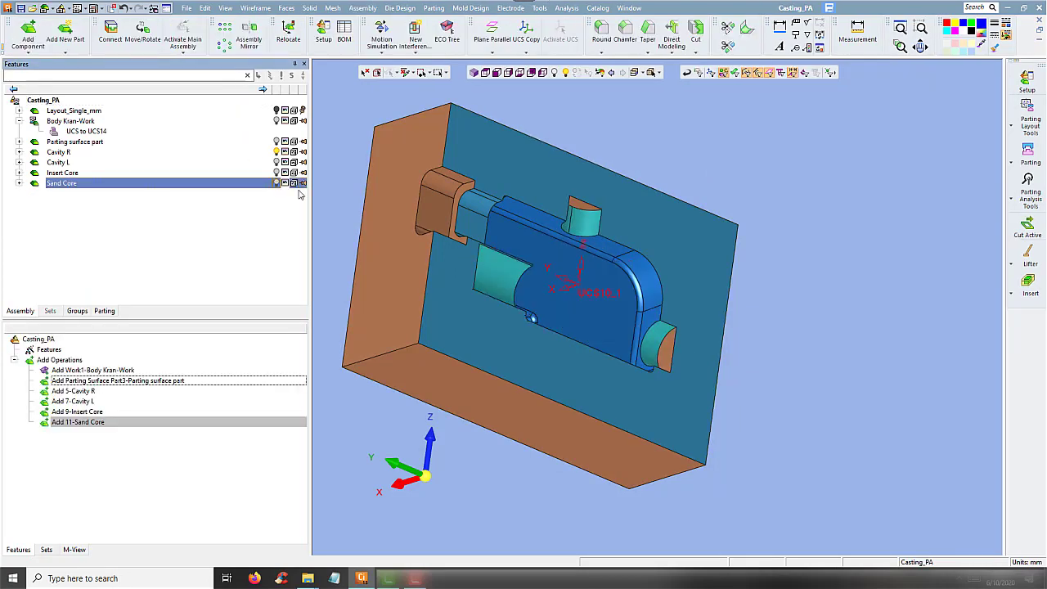
scroll(537, 262, up, 5)
mouse_move(471, 248)
middle_down()
mouse_move(476, 263)
mouse_move(519, 275)
middle_up()
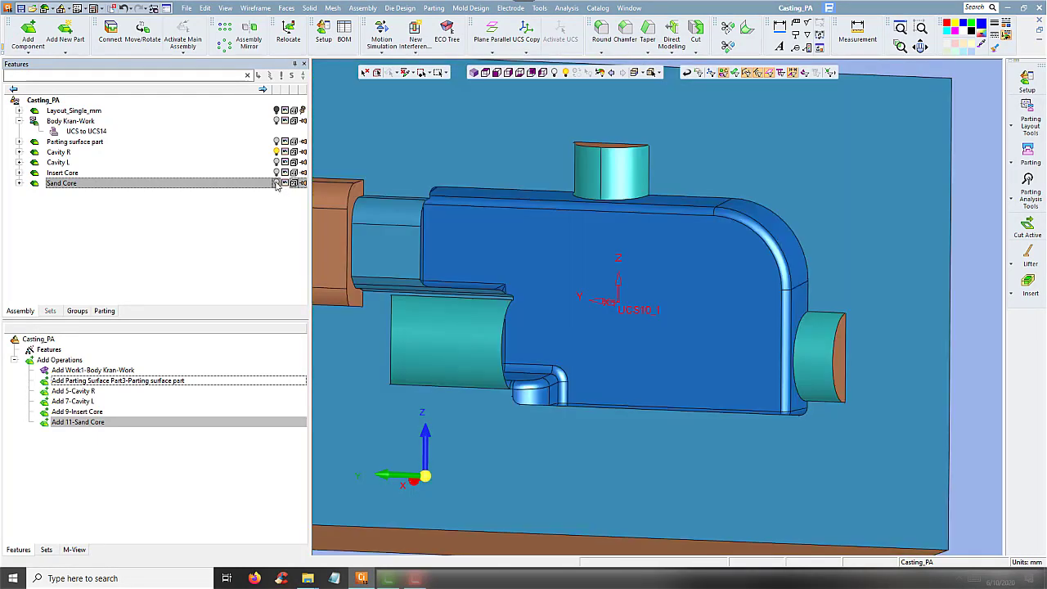
Show the Sand Core again, toggle Cavity L visibility, and zoom and orbit the mould
click(277, 183)
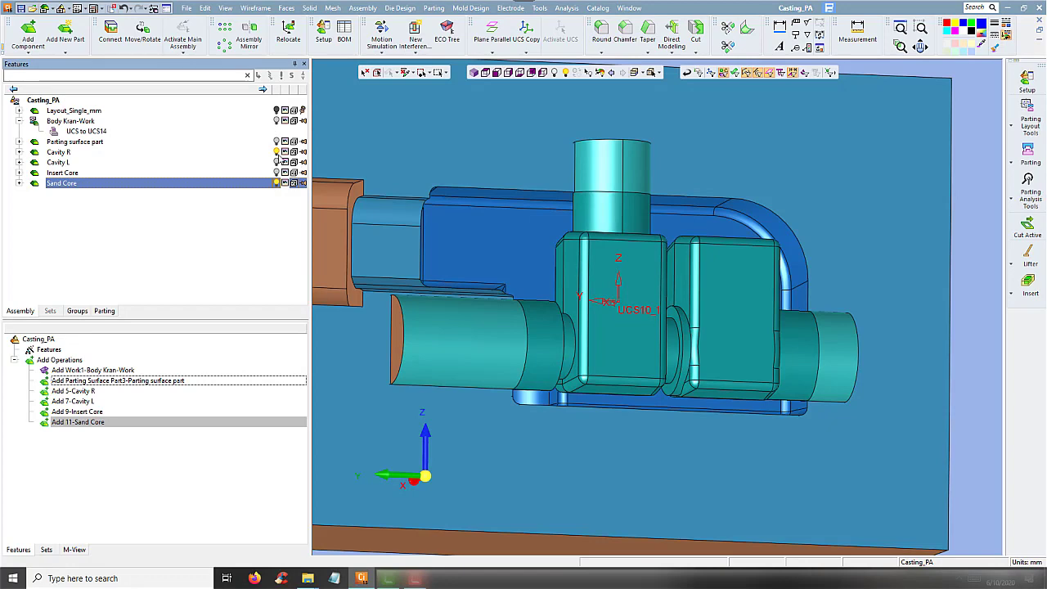
click(276, 162)
click(276, 172)
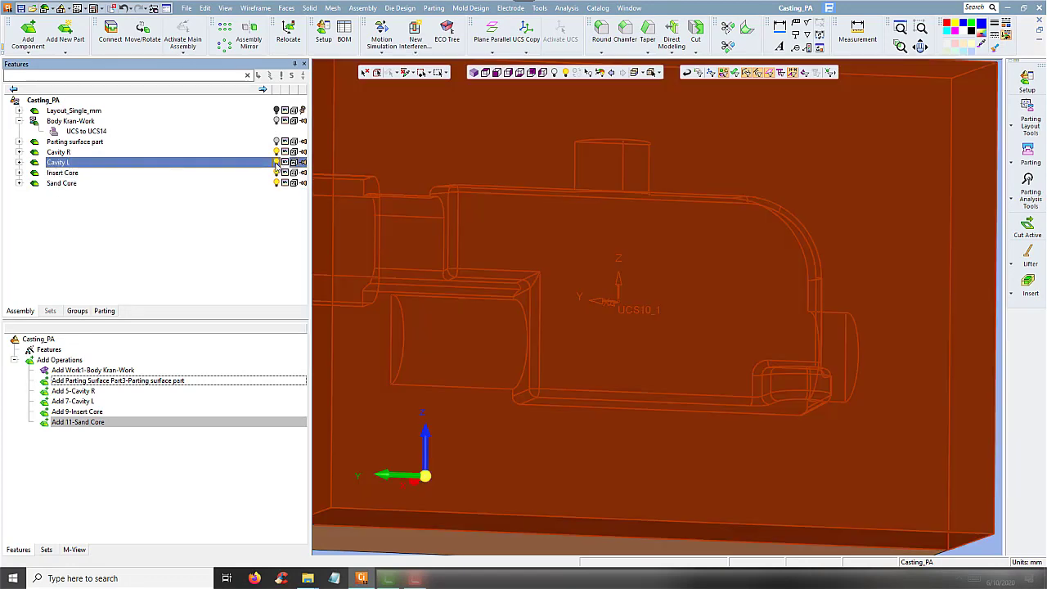
scroll(494, 197, down, 3)
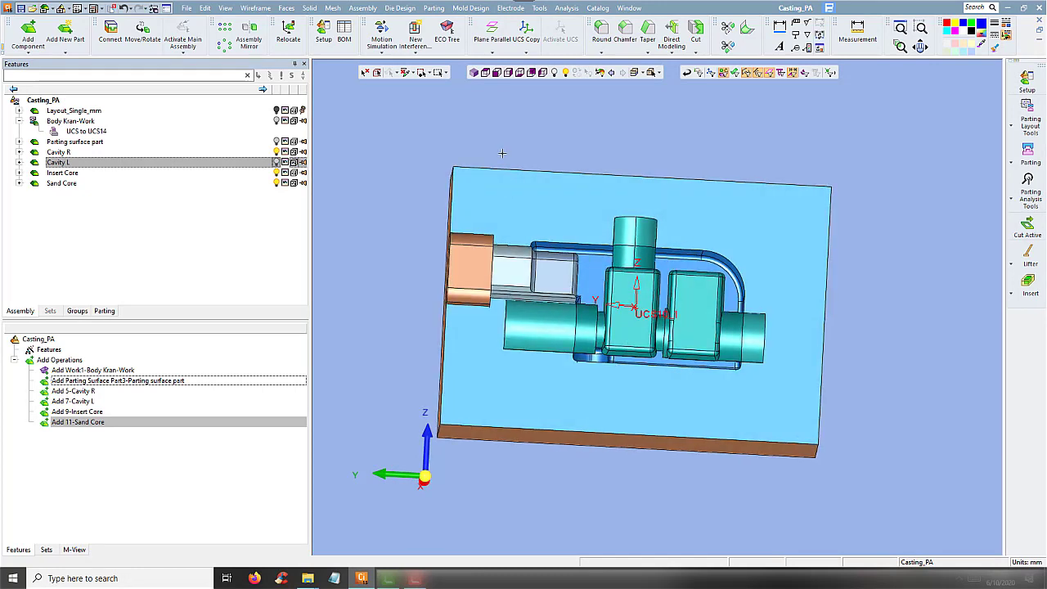
scroll(500, 226, up, 2)
scroll(500, 226, up, 2)
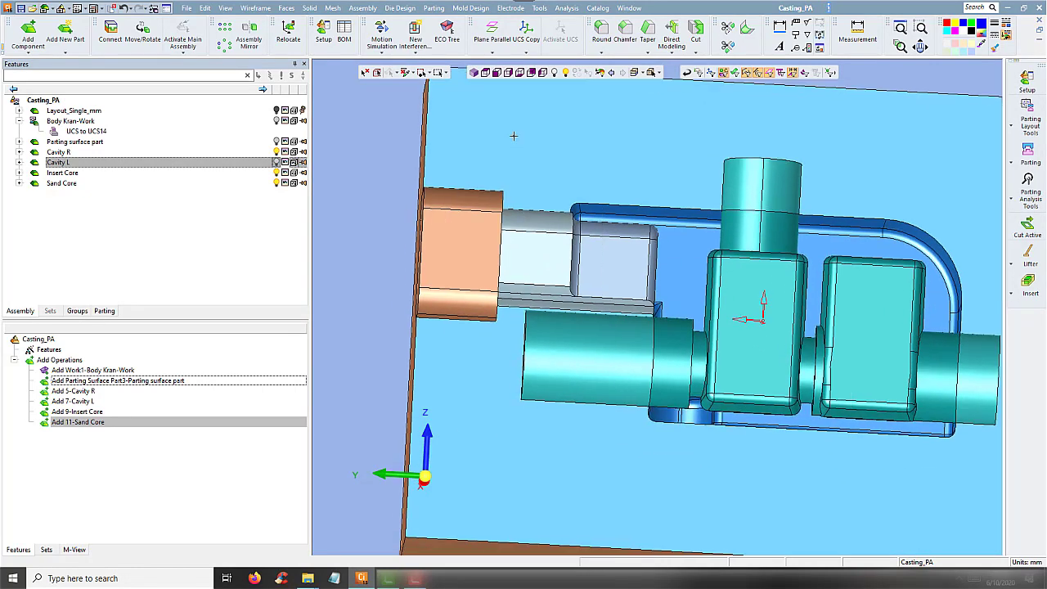
scroll(548, 168, up, 2)
scroll(549, 169, down, 2)
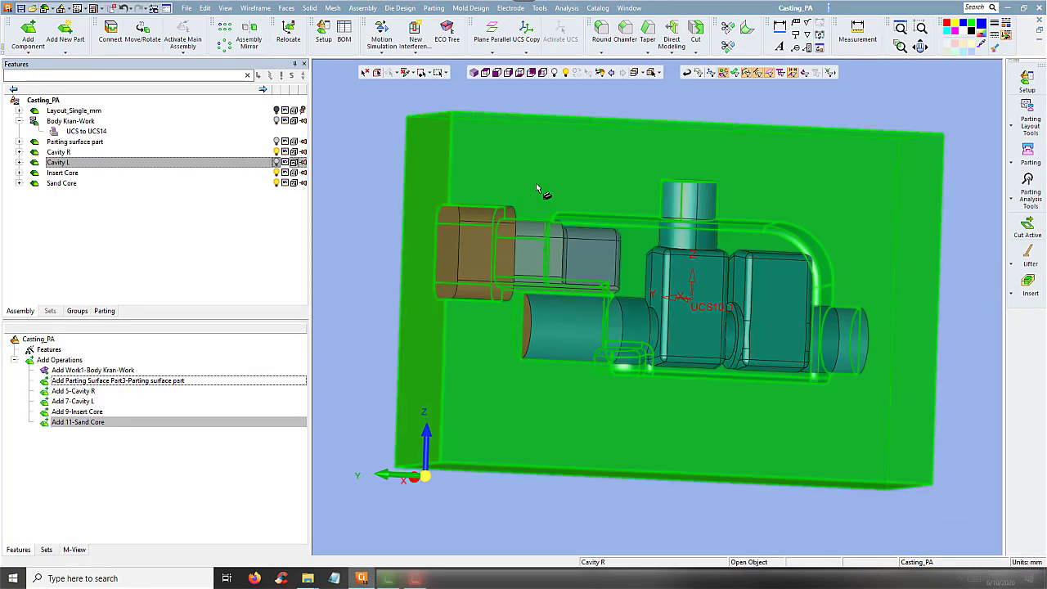
scroll(512, 168, down, 1)
middle_drag(521, 174, 539, 183)
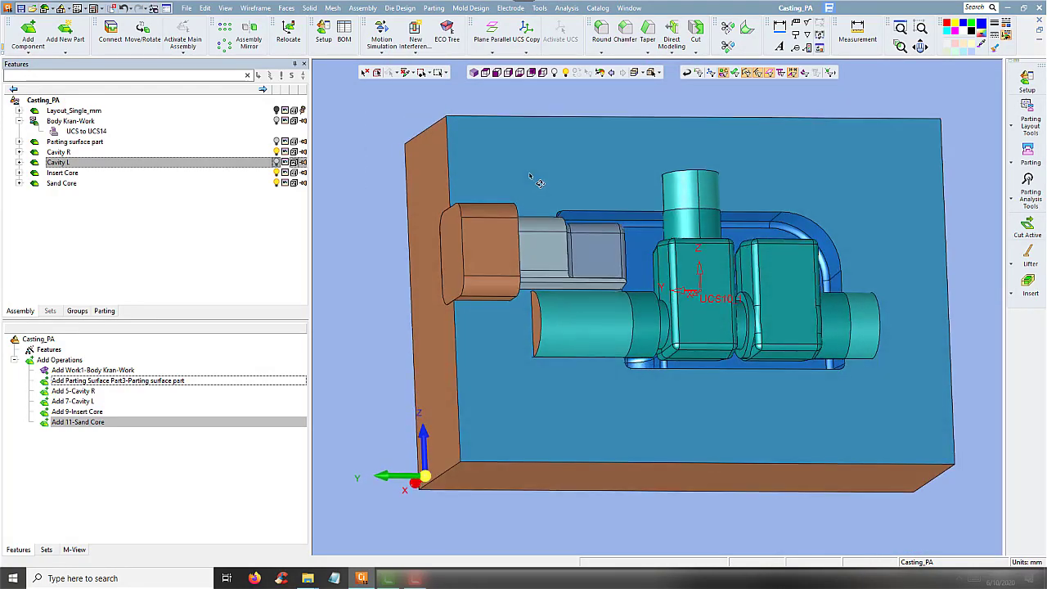